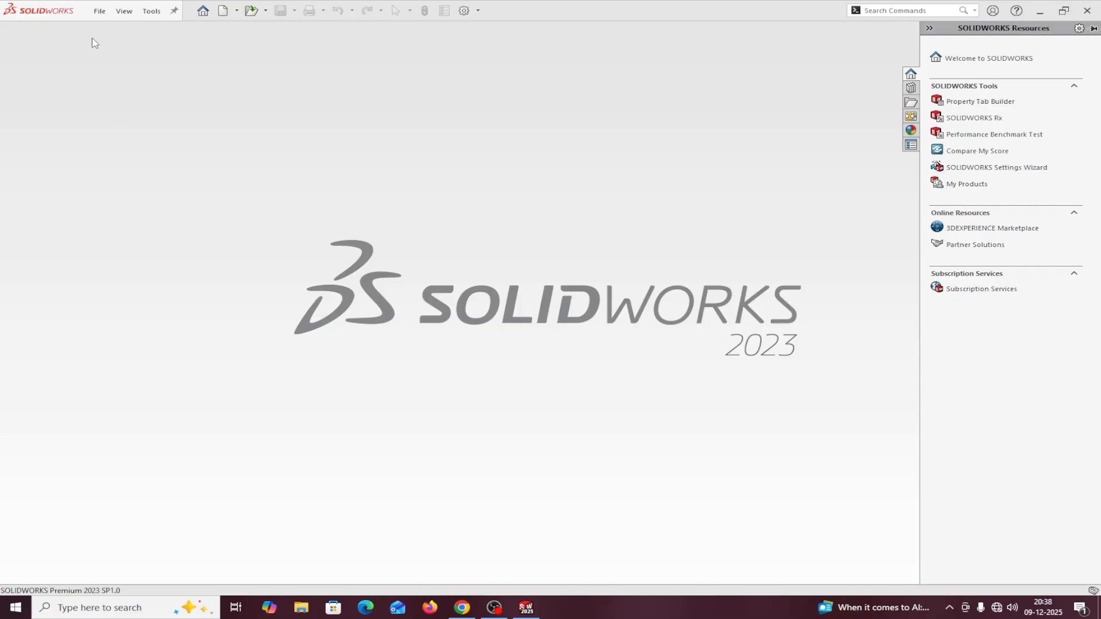
Create a new part document
{"action": "left_click", "coordinate": [103, 15]}
{"action": "left_click", "coordinate": [115, 29]}
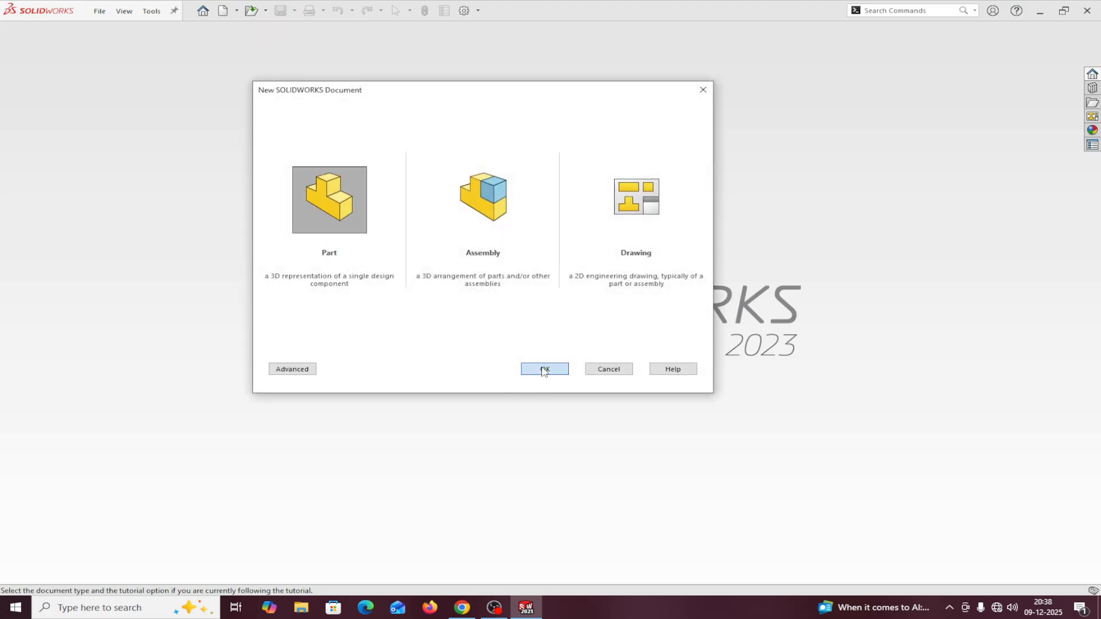
{"action": "left_click", "coordinate": [543, 369]}
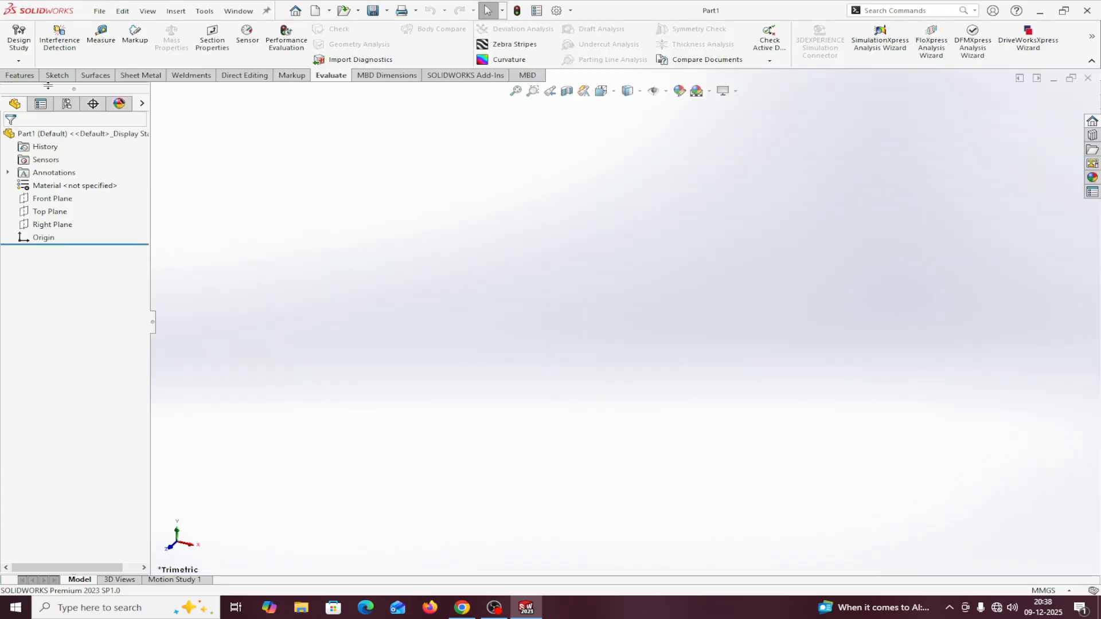
{"action": "left_click", "coordinate": [20, 75]}
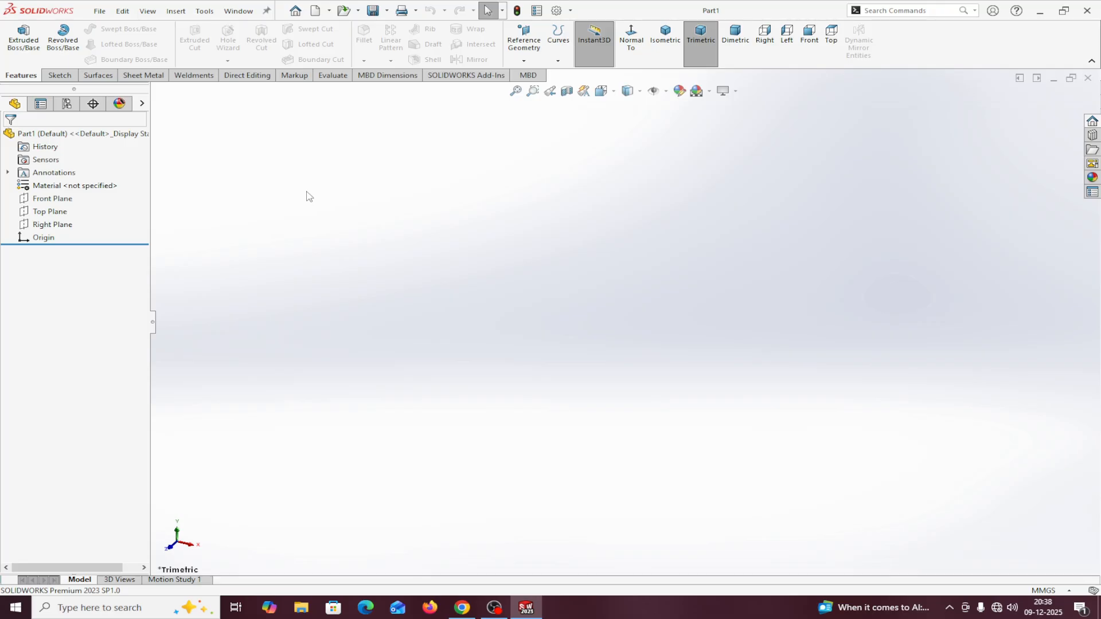
Sketch a center rectangle about 130 mm wide on the Top Plane, centred on the origin
{"action": "left_click", "coordinate": [46, 213]}
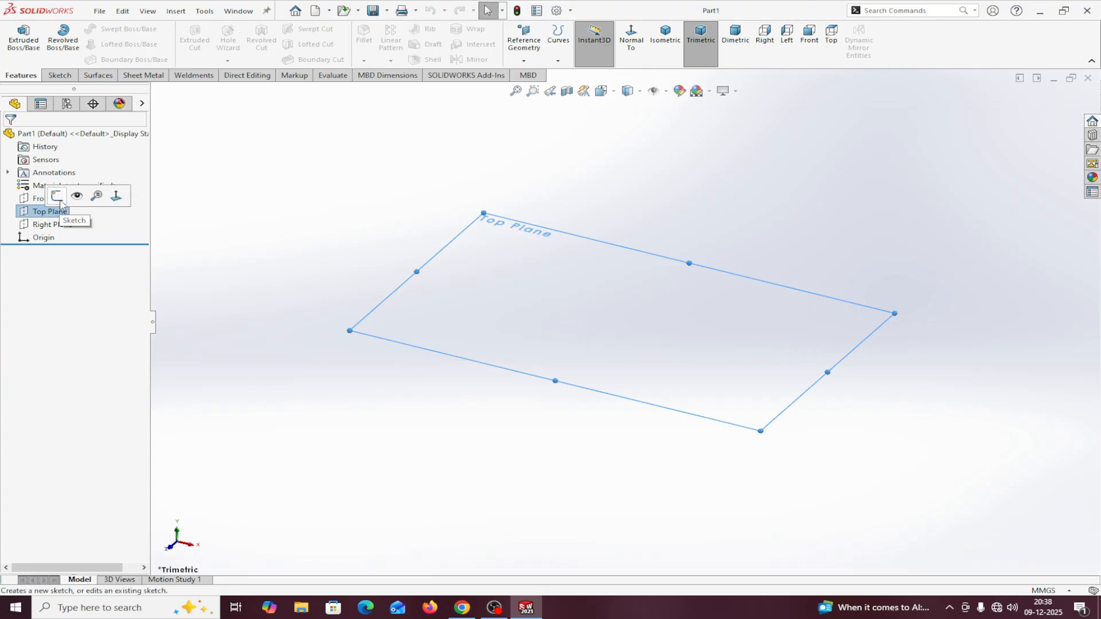
{"action": "left_click", "coordinate": [60, 202]}
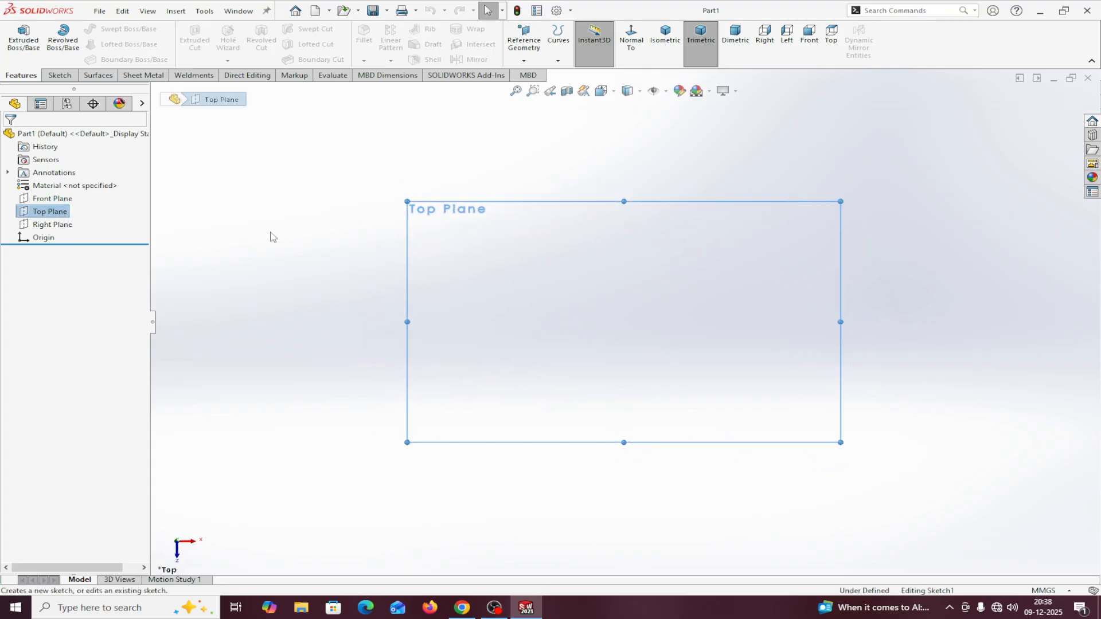
{"action": "left_click", "coordinate": [85, 45]}
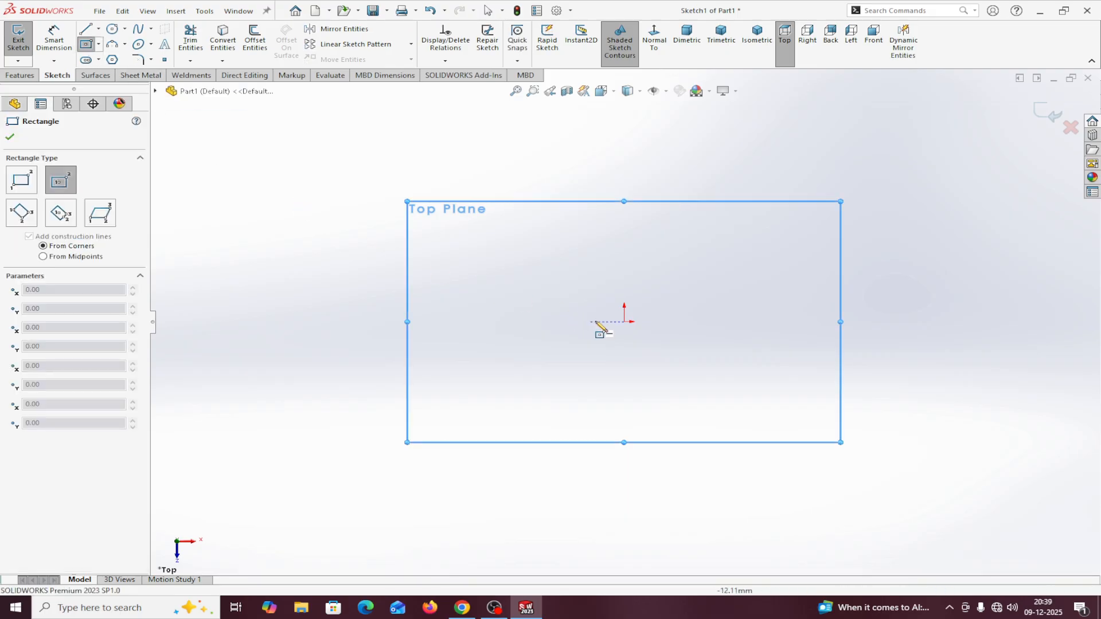
{"action": "left_click", "coordinate": [626, 321]}
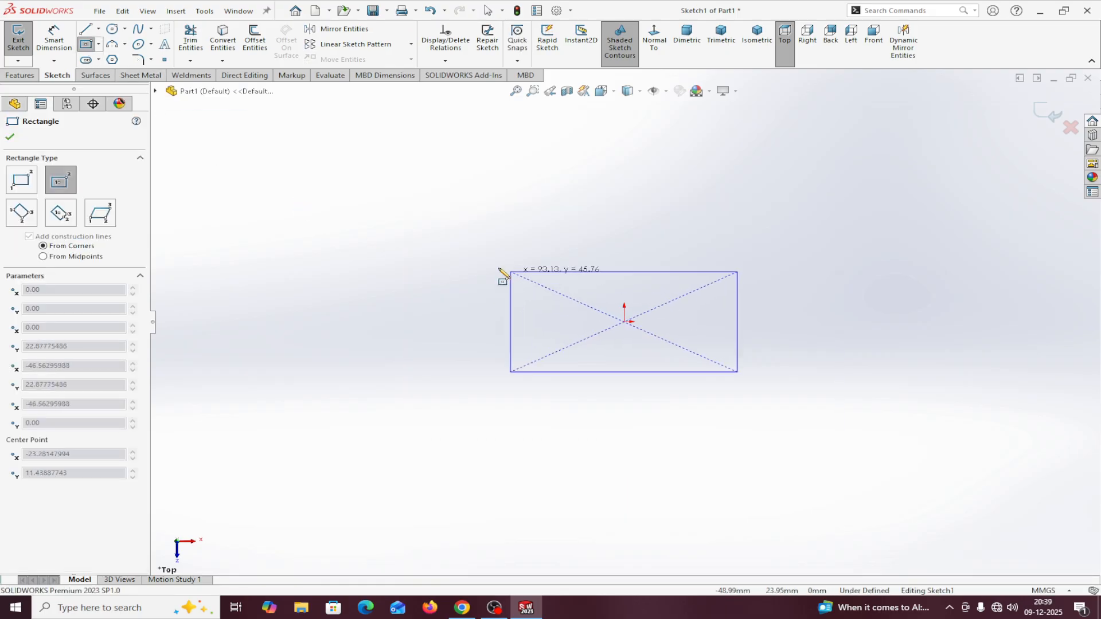
{"action": "left_click", "coordinate": [466, 253]}
{"action": "right_click", "coordinate": [466, 255]}
{"action": "left_click", "coordinate": [499, 264]}
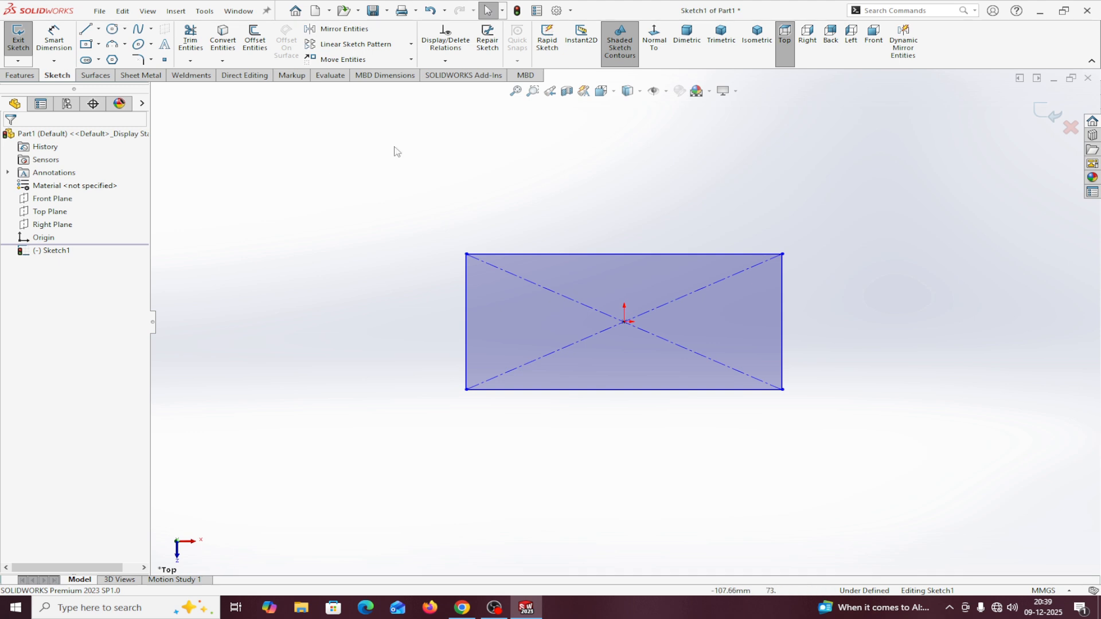
Turn off the shaded display of closed sketch contours
{"action": "left_click", "coordinate": [615, 51]}
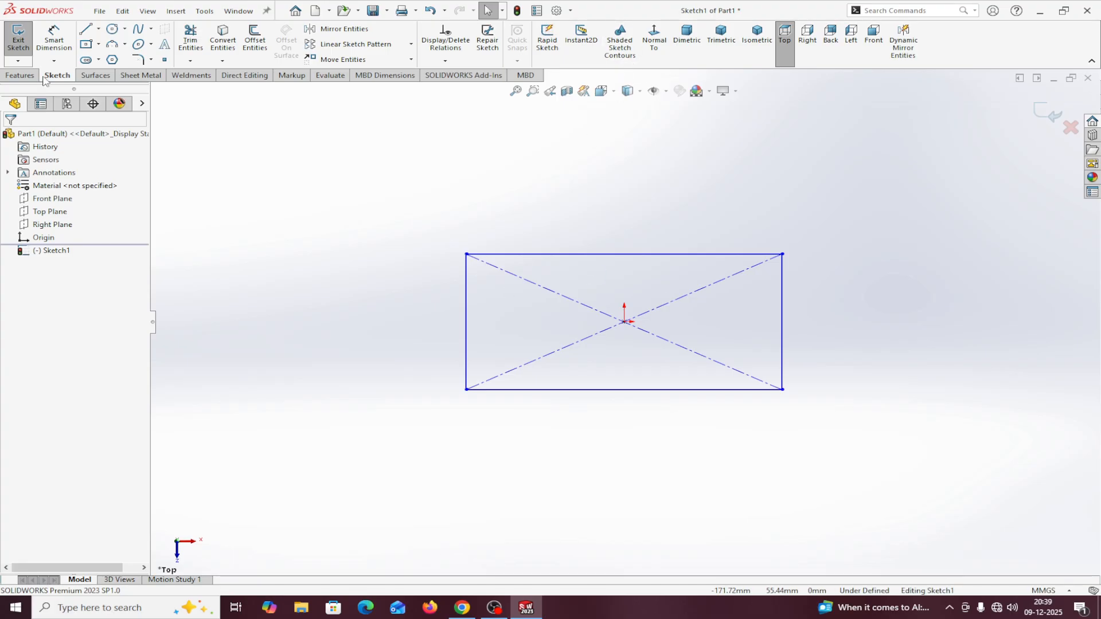
{"action": "left_click", "coordinate": [617, 50]}
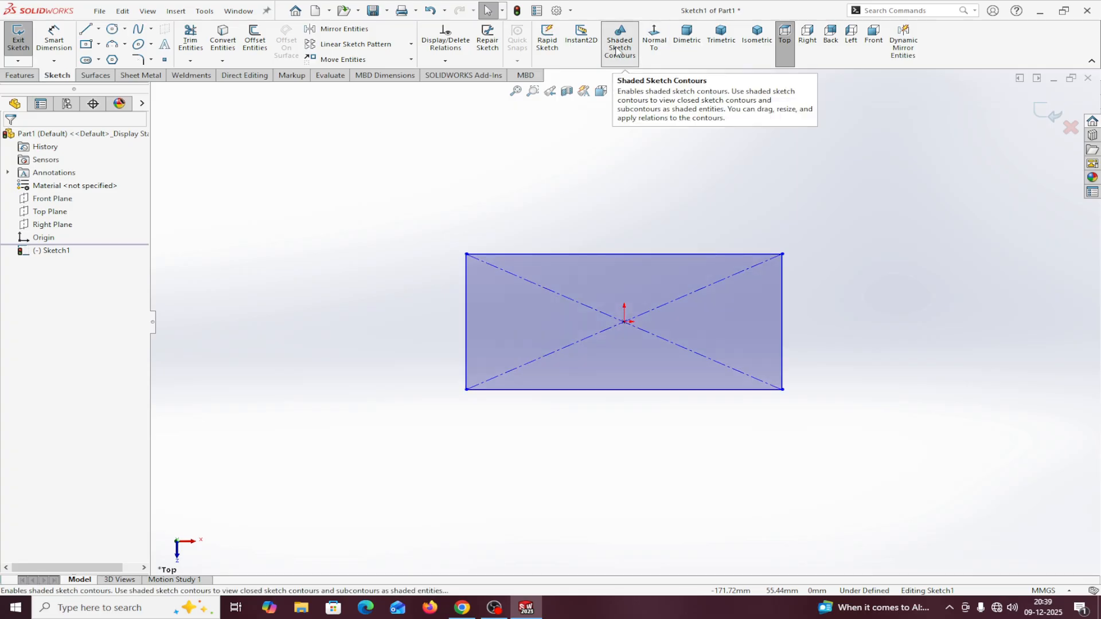
{"action": "left_click", "coordinate": [617, 51]}
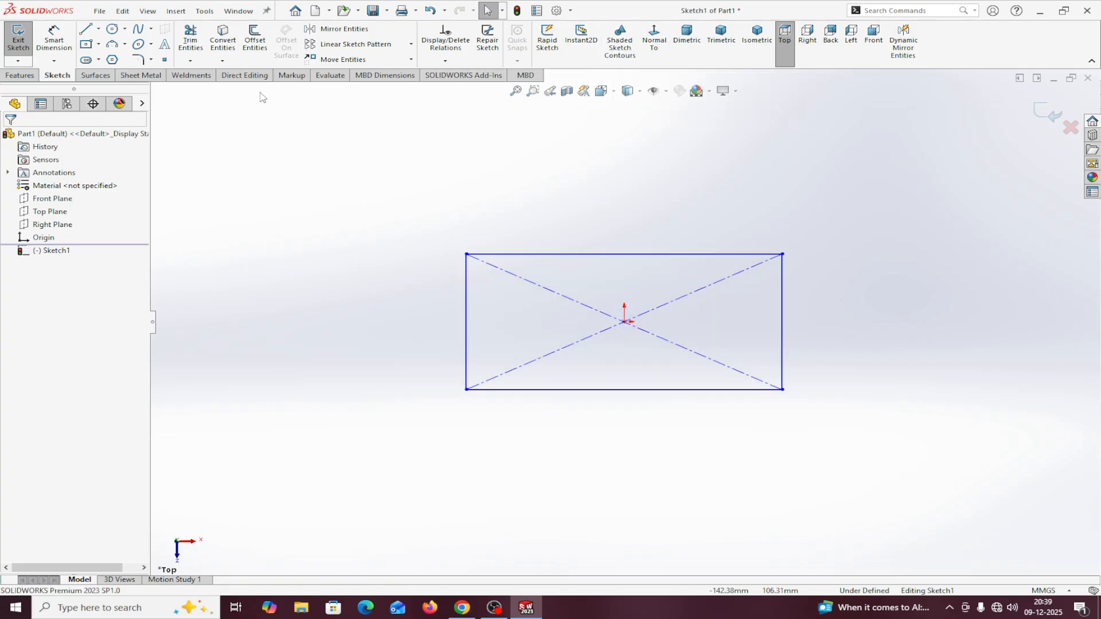
Dimension the rectangle's width and height to 200 mm each
{"action": "left_click", "coordinate": [60, 46]}
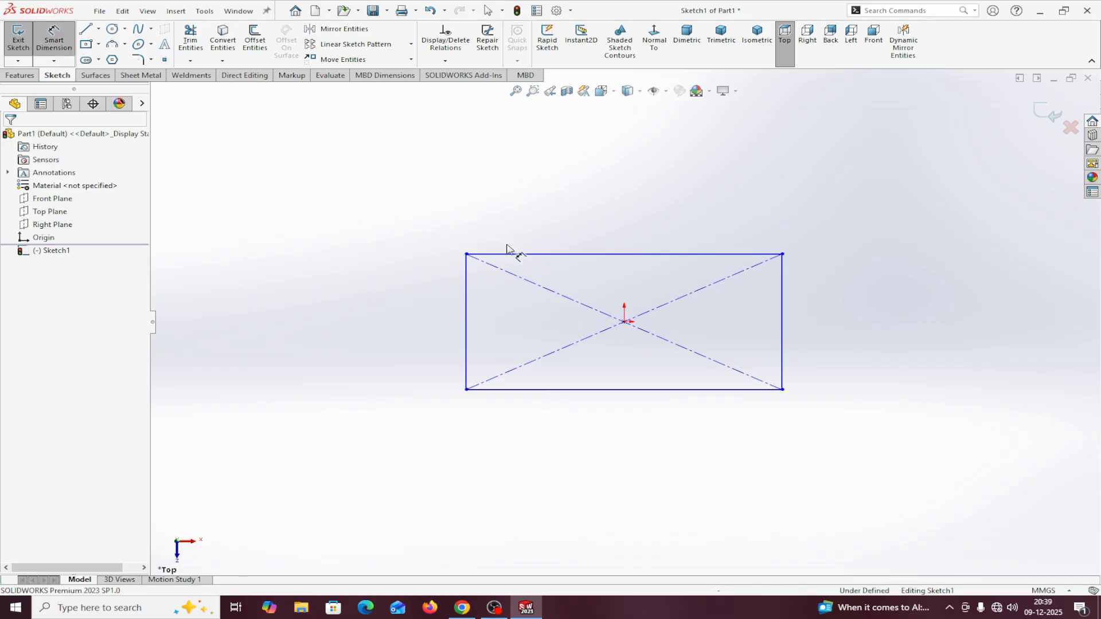
{"action": "left_click", "coordinate": [518, 260]}
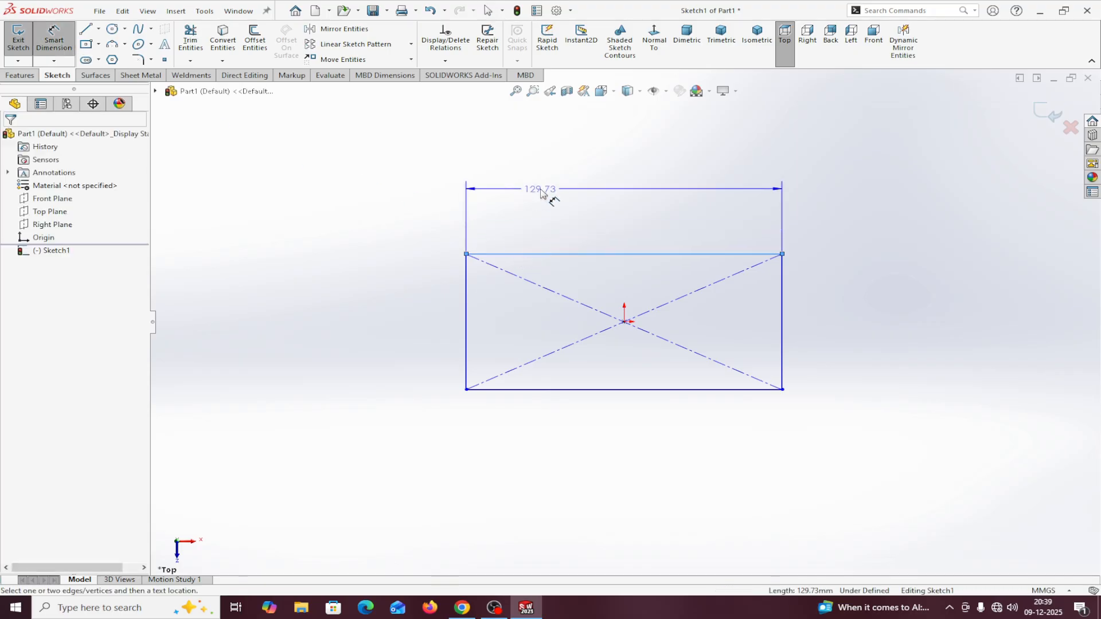
{"action": "left_click", "coordinate": [542, 191]}
{"action": "type", "text": "200"}
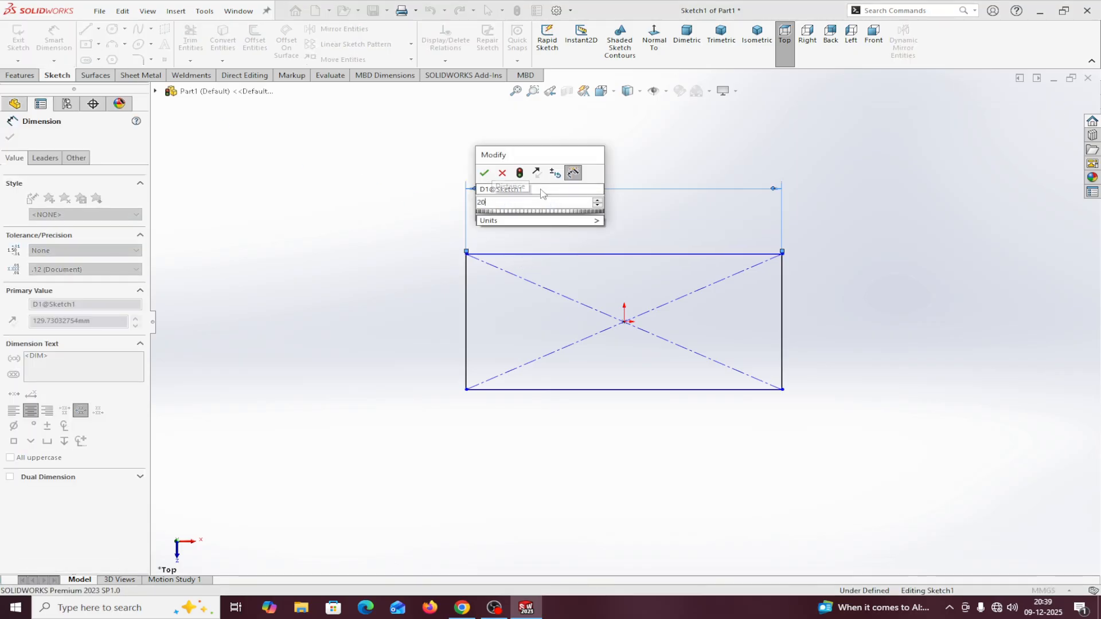
{"action": "left_click", "coordinate": [485, 173]}
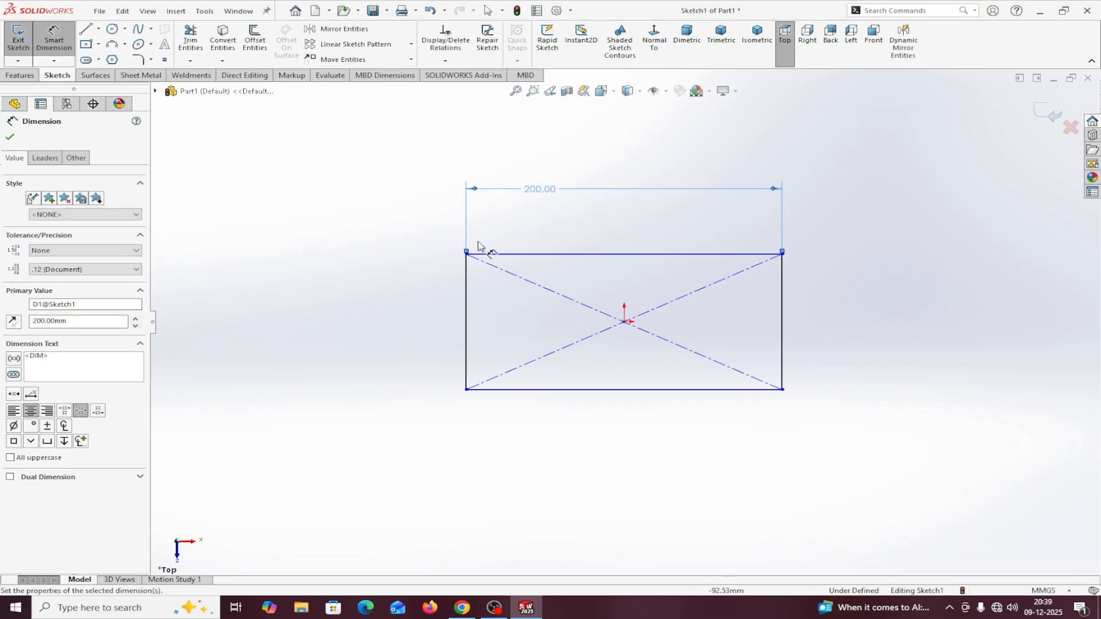
{"action": "left_click", "coordinate": [467, 302]}
{"action": "left_click", "coordinate": [401, 306]}
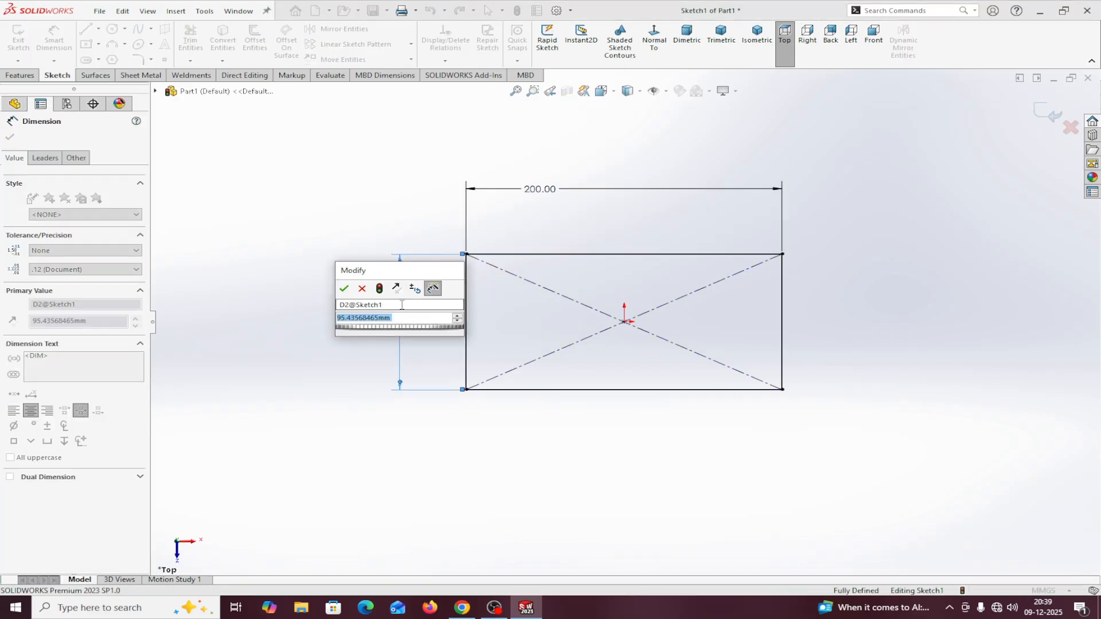
{"action": "type", "text": "200"}
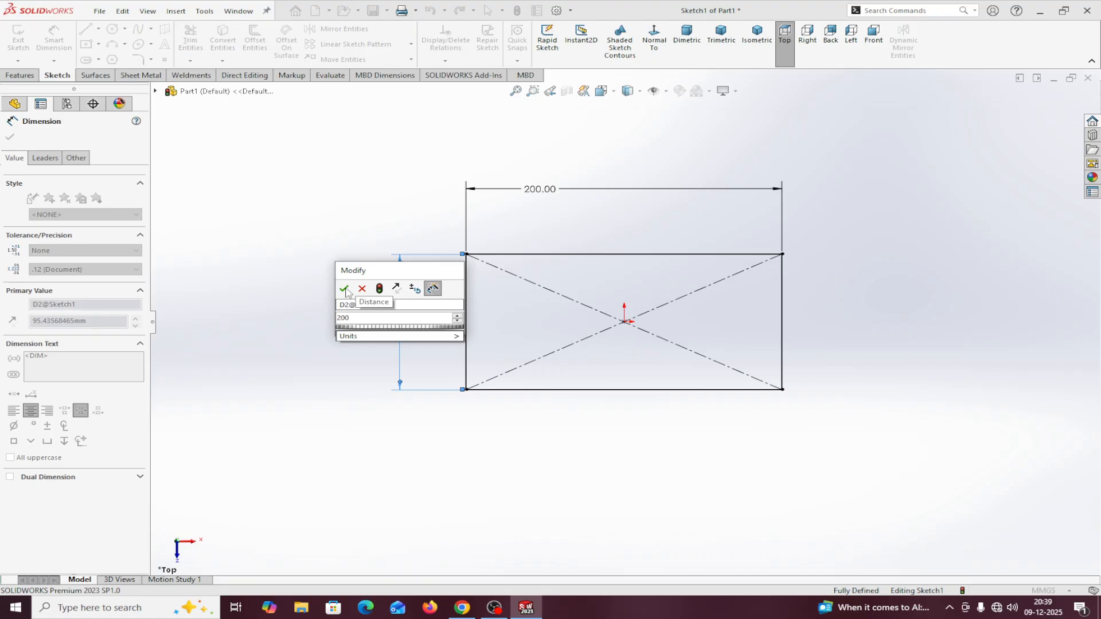
{"action": "left_click", "coordinate": [343, 289]}
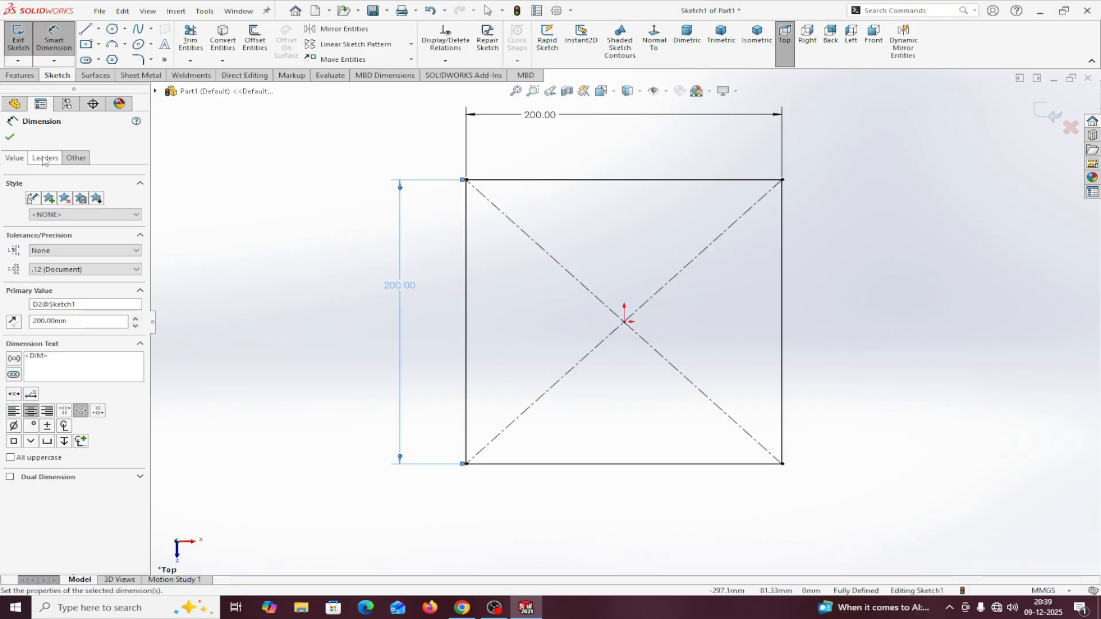
{"action": "left_click", "coordinate": [10, 136]}
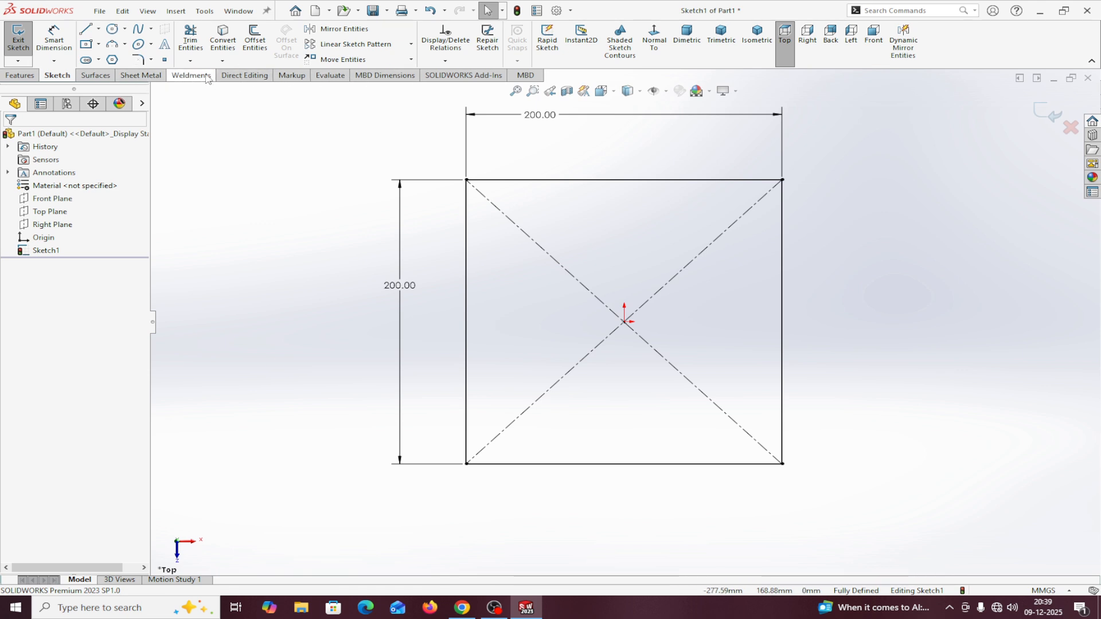
{"action": "right_click", "coordinate": [184, 83]}
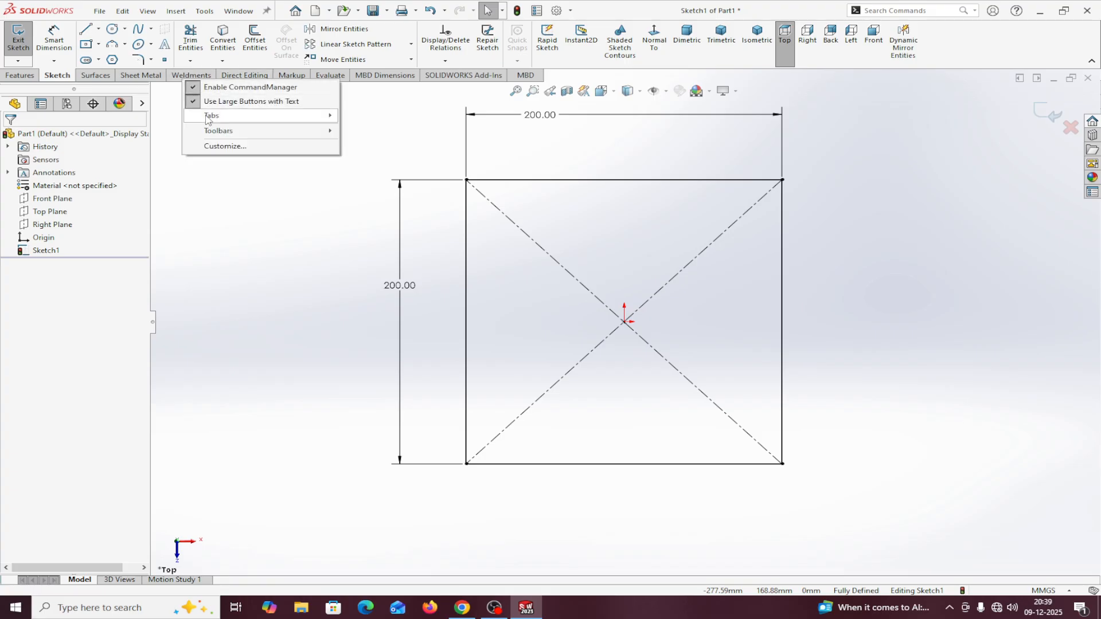
{"action": "mouse_move", "coordinate": [269, 115]}
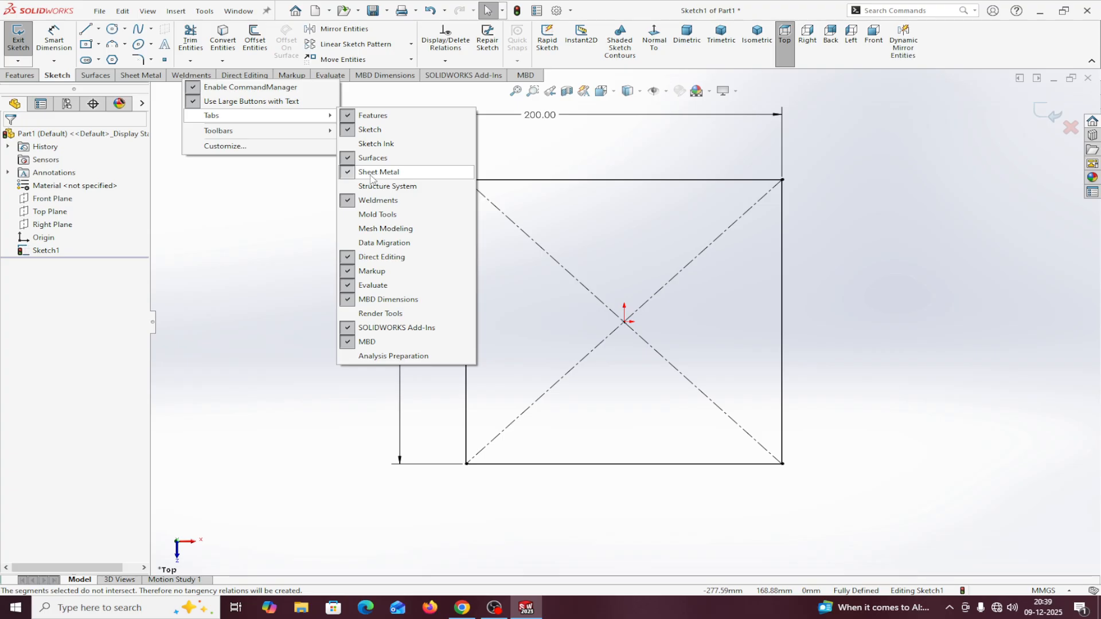
{"action": "left_click", "coordinate": [185, 175]}
{"action": "right_click", "coordinate": [141, 82]}
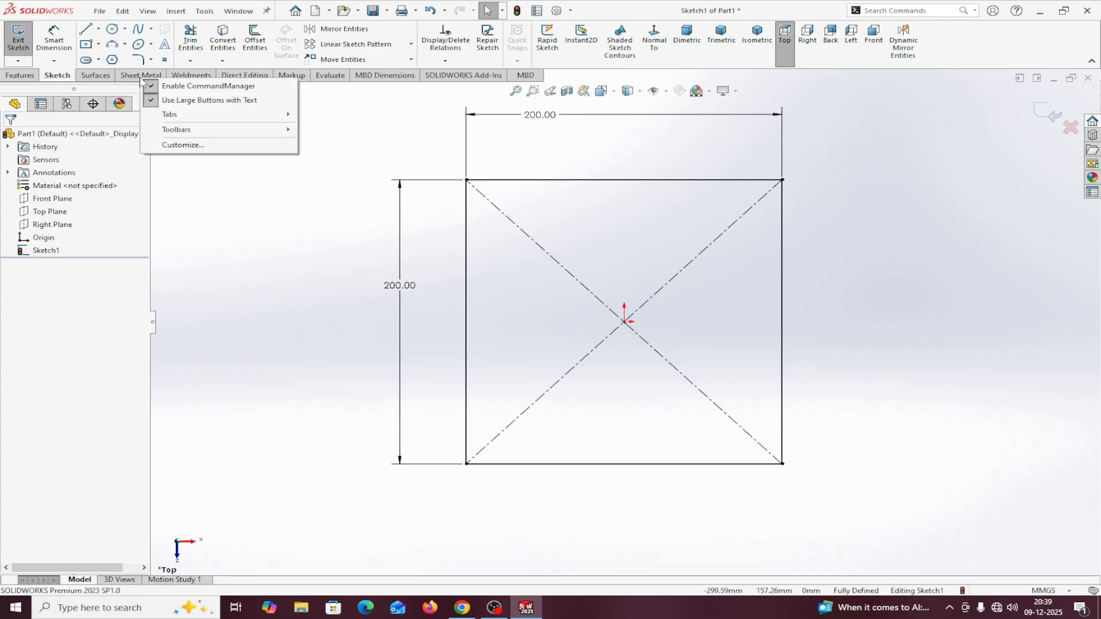
{"action": "left_click", "coordinate": [218, 171]}
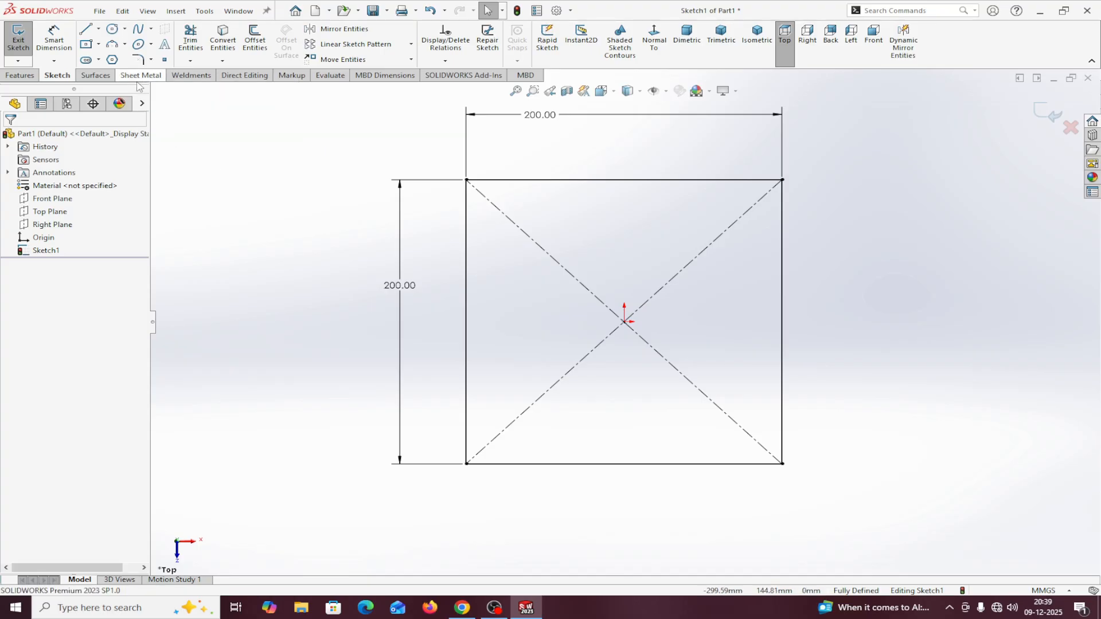
Create a 2 mm thick sheet metal base flange from the square sketch, with K-factor 0.5 and rectangular auto relief
{"action": "left_click", "coordinate": [140, 76]}
{"action": "left_click", "coordinate": [25, 39]}
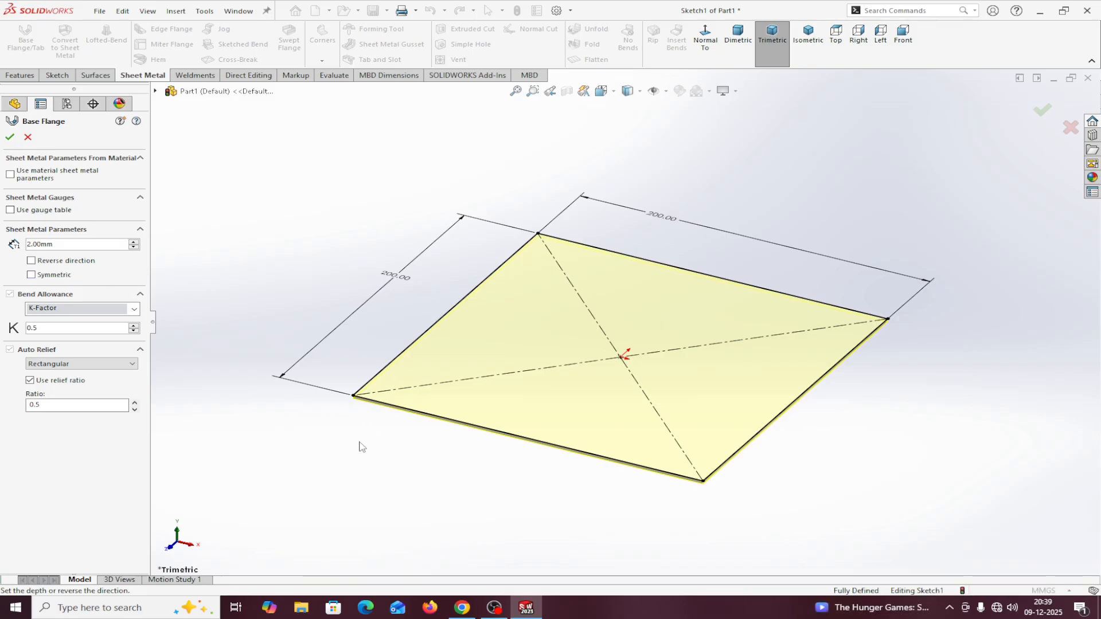
{"action": "scroll", "coordinate": [361, 435], "scroll_direction": "down", "scroll_amount": 5}
{"action": "scroll", "coordinate": [414, 390], "scroll_direction": "down", "scroll_amount": 2}
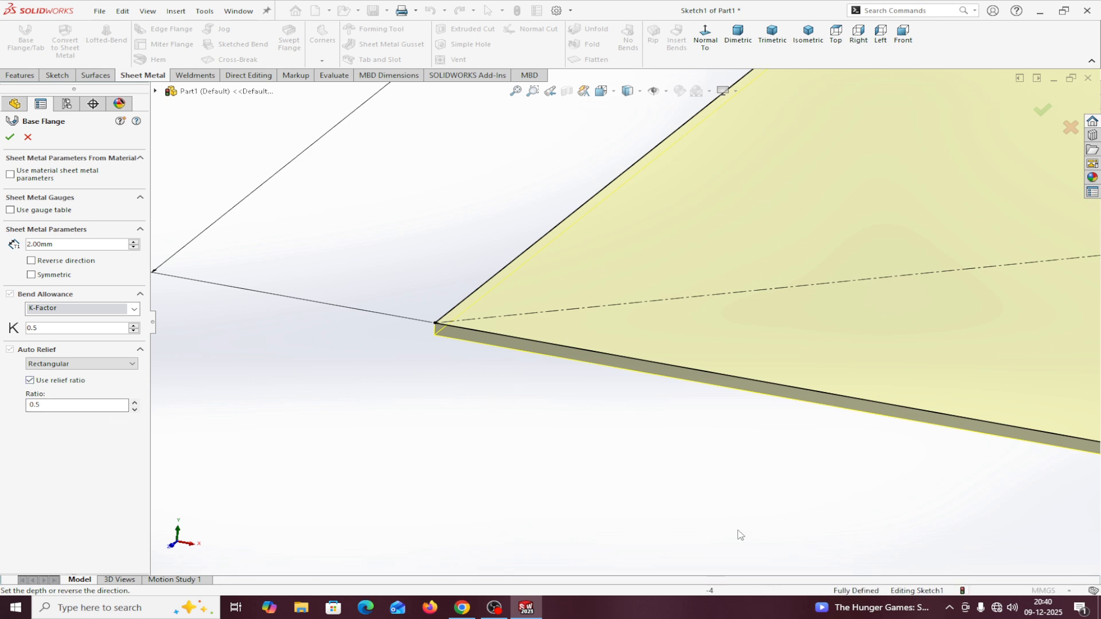
{"action": "left_click", "coordinate": [10, 138]}
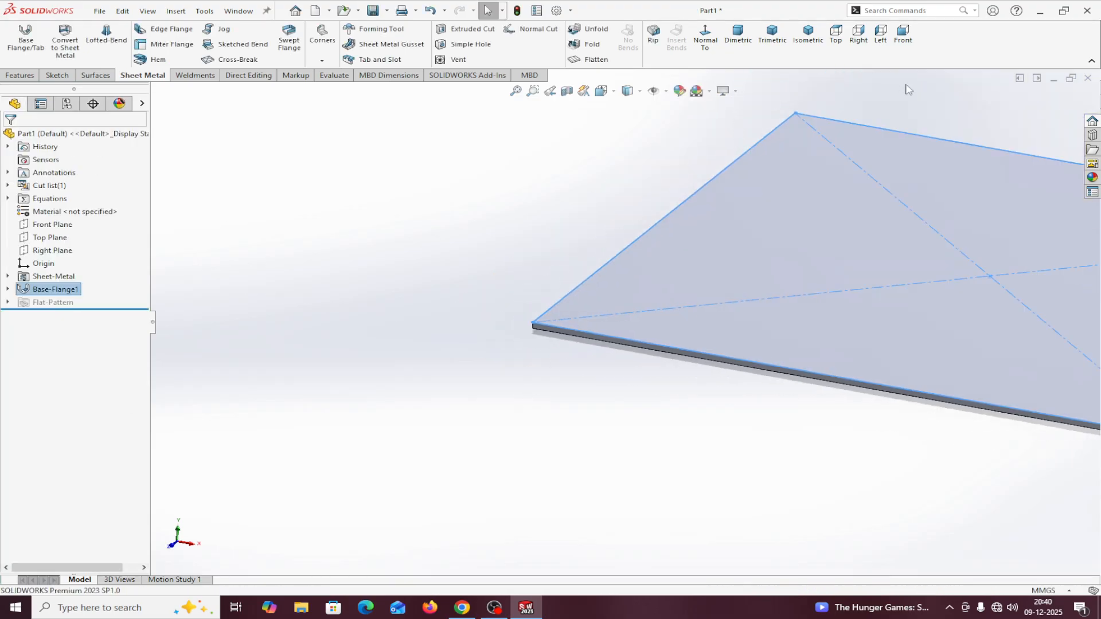
Sketch two perpendicular 100 mm centerlines on the plate's top face, from the origin to the midpoints of the upper and right edges
{"action": "left_click", "coordinate": [812, 58]}
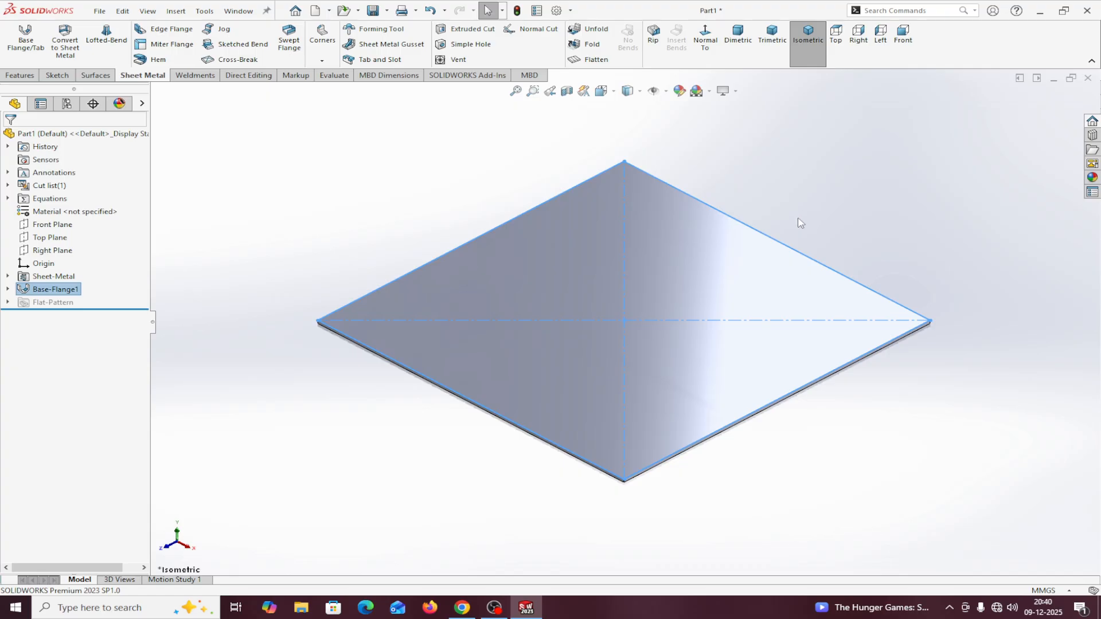
{"action": "left_click", "coordinate": [663, 281]}
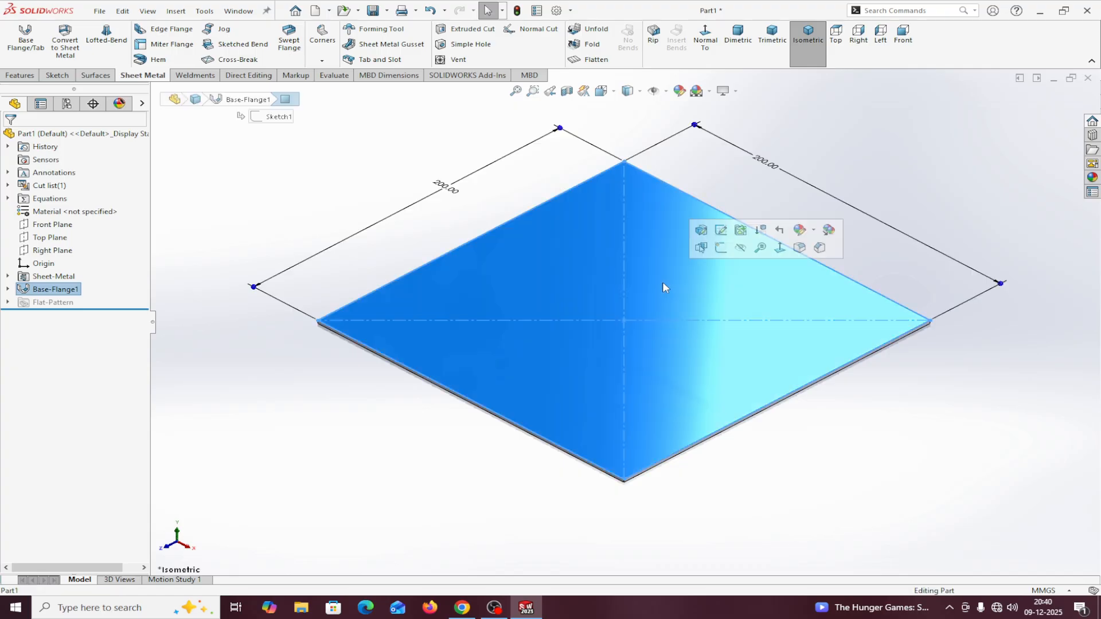
{"action": "left_click", "coordinate": [721, 257]}
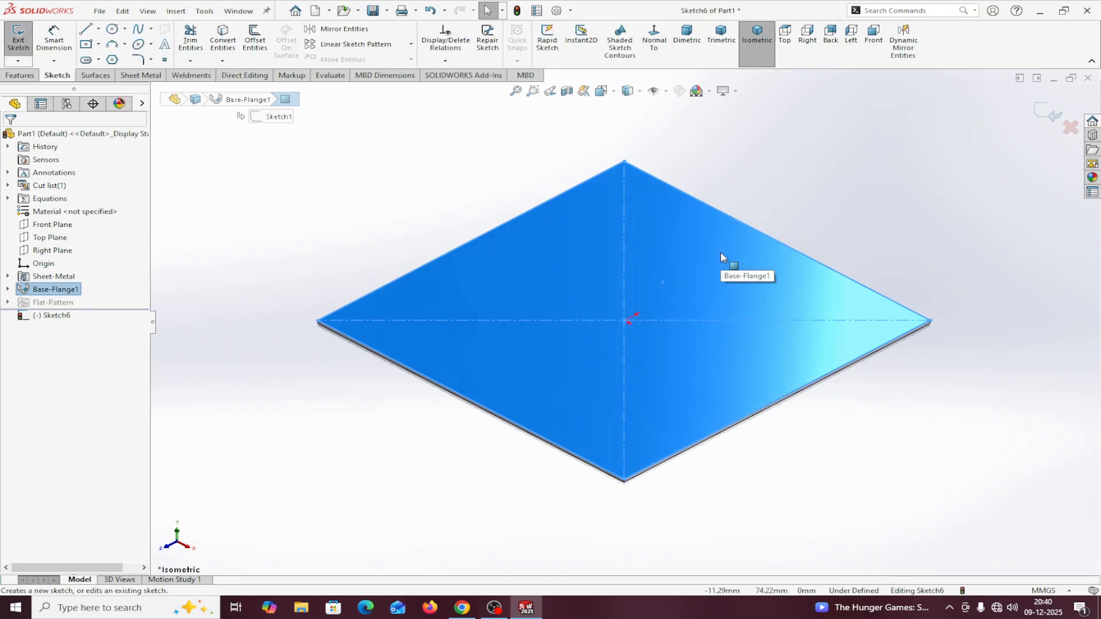
{"action": "left_click", "coordinate": [654, 37]}
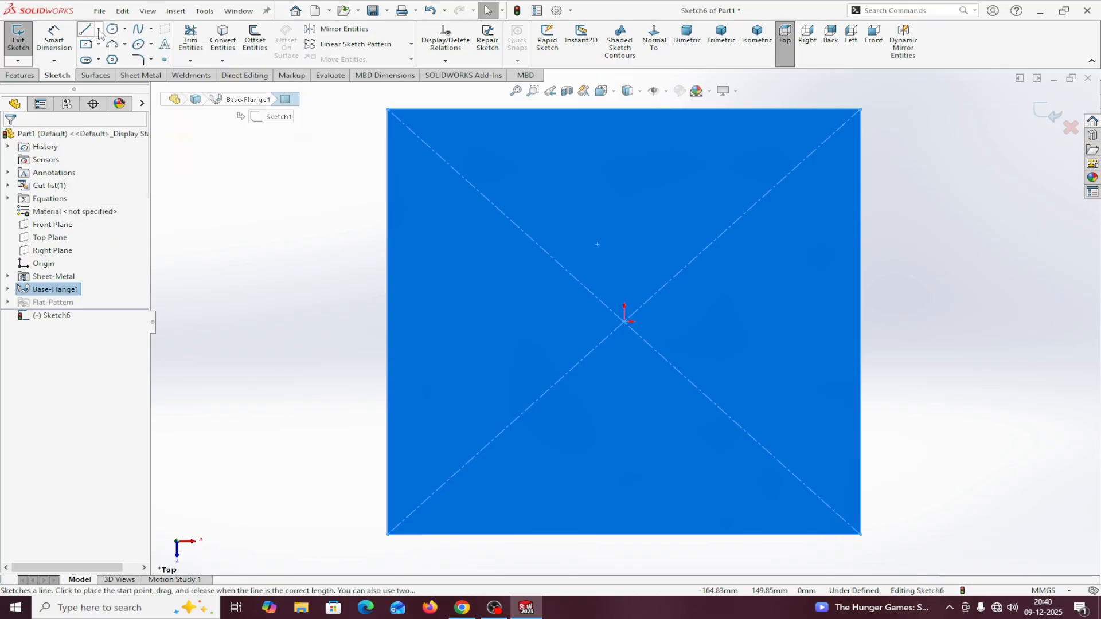
{"action": "left_click", "coordinate": [99, 28]}
{"action": "left_click", "coordinate": [106, 55]}
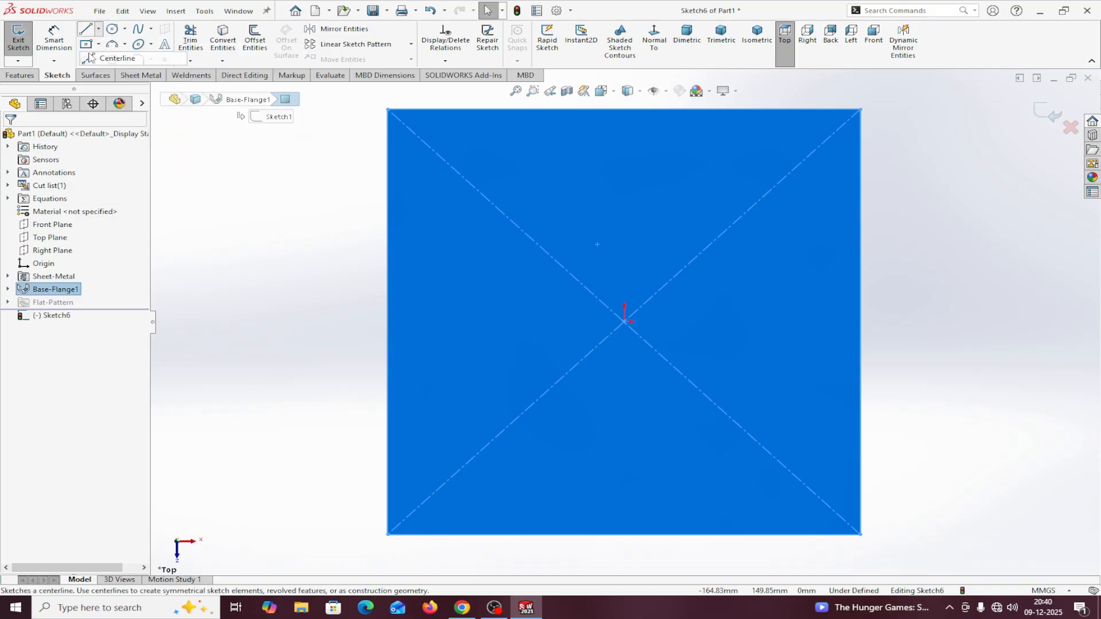
{"action": "left_click", "coordinate": [624, 109]}
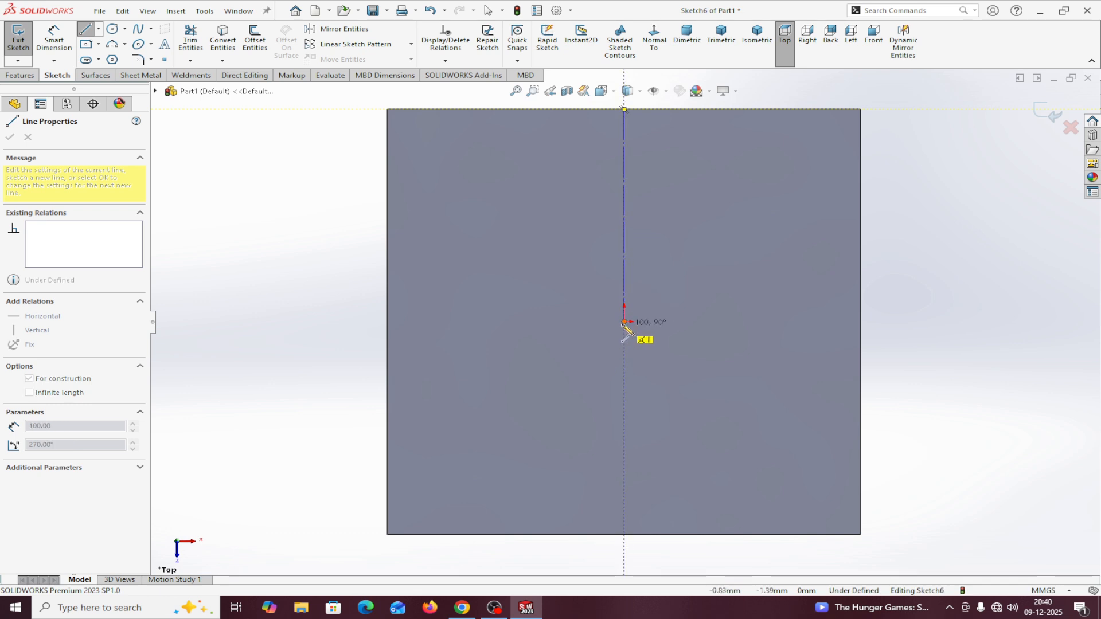
{"action": "left_click", "coordinate": [623, 322]}
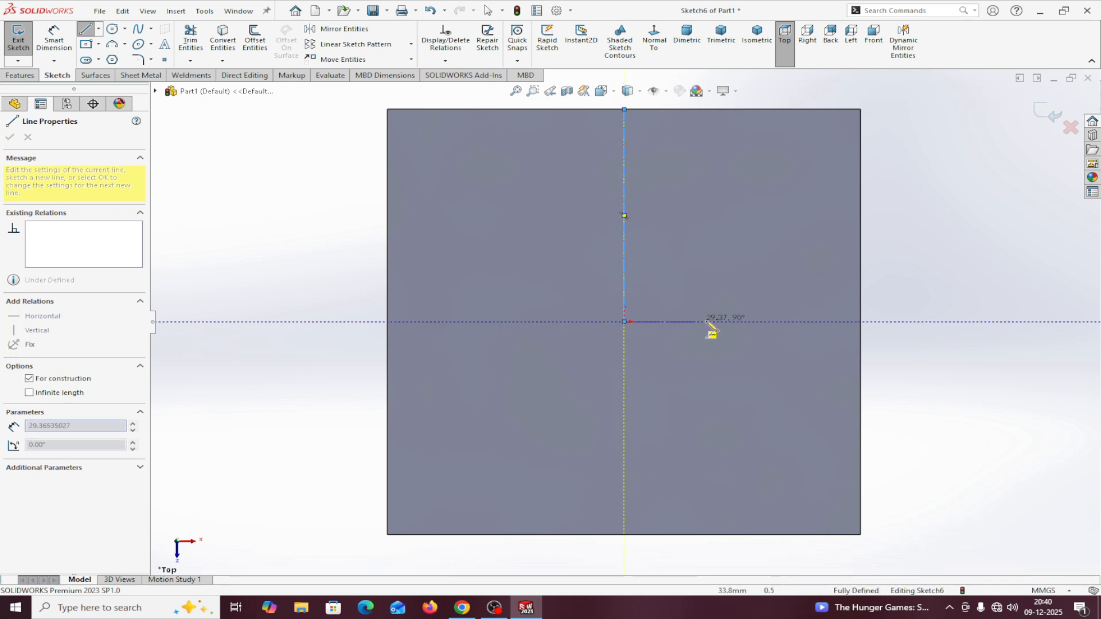
{"action": "left_click", "coordinate": [860, 322]}
{"action": "right_click", "coordinate": [860, 322]}
{"action": "left_click", "coordinate": [891, 331]}
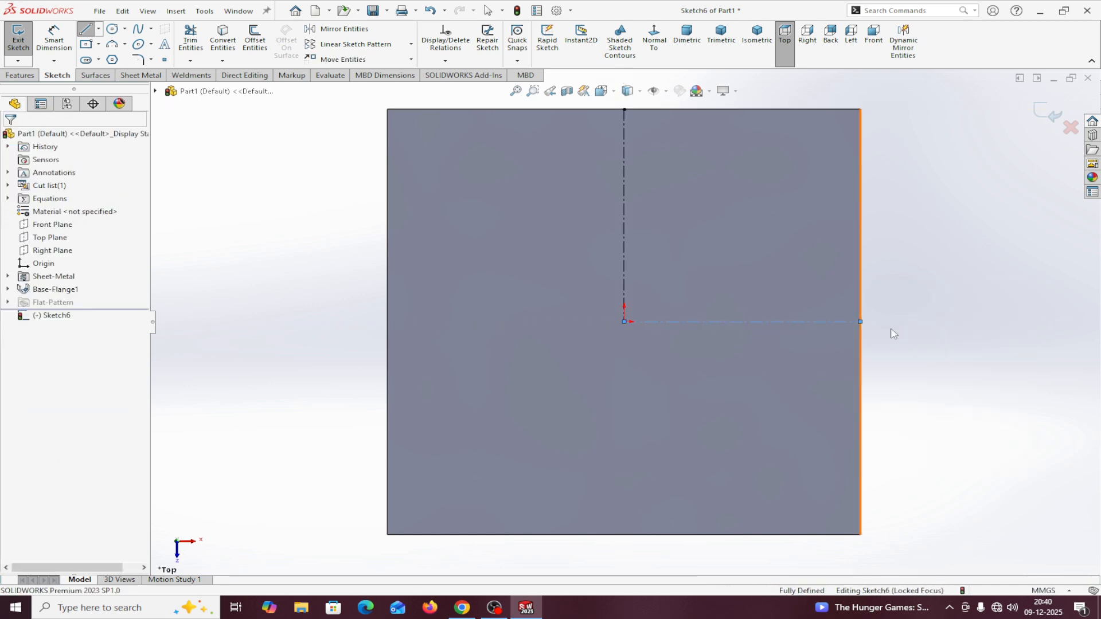
Sketch a circle about 28 mm in diameter centred on the origin
{"action": "left_click", "coordinate": [113, 30]}
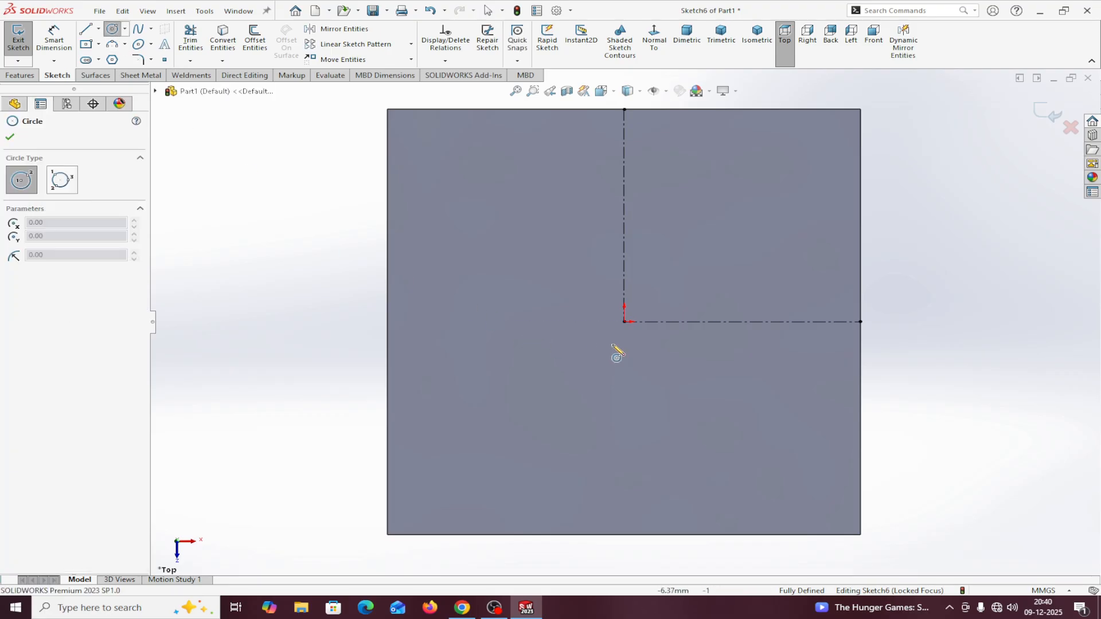
{"action": "left_click", "coordinate": [625, 321]}
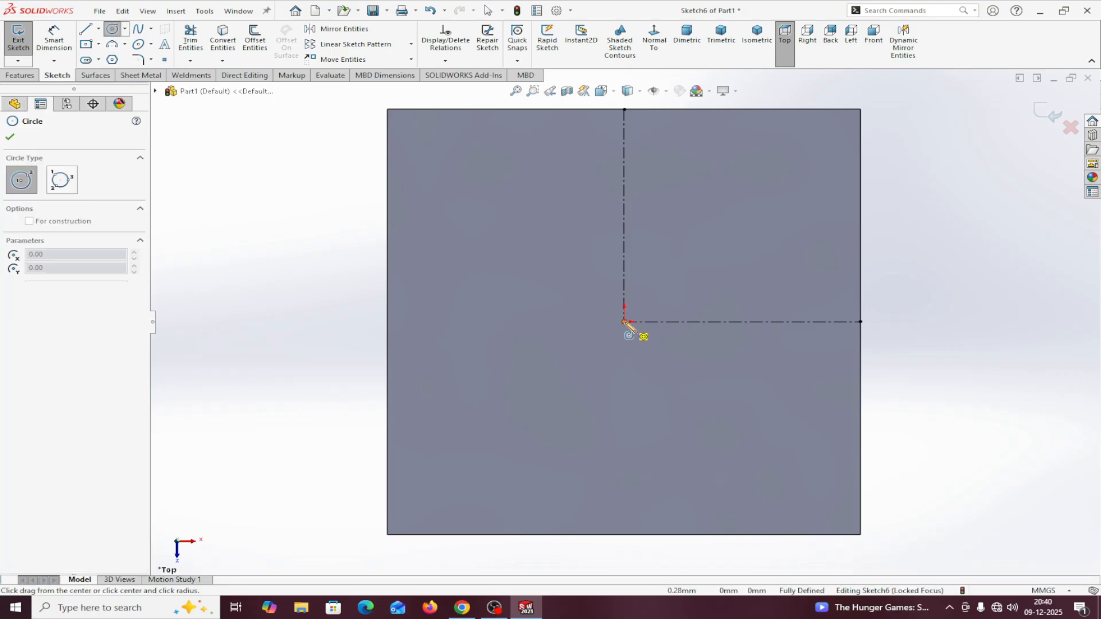
{"action": "left_click", "coordinate": [601, 300]}
{"action": "right_click", "coordinate": [602, 301]}
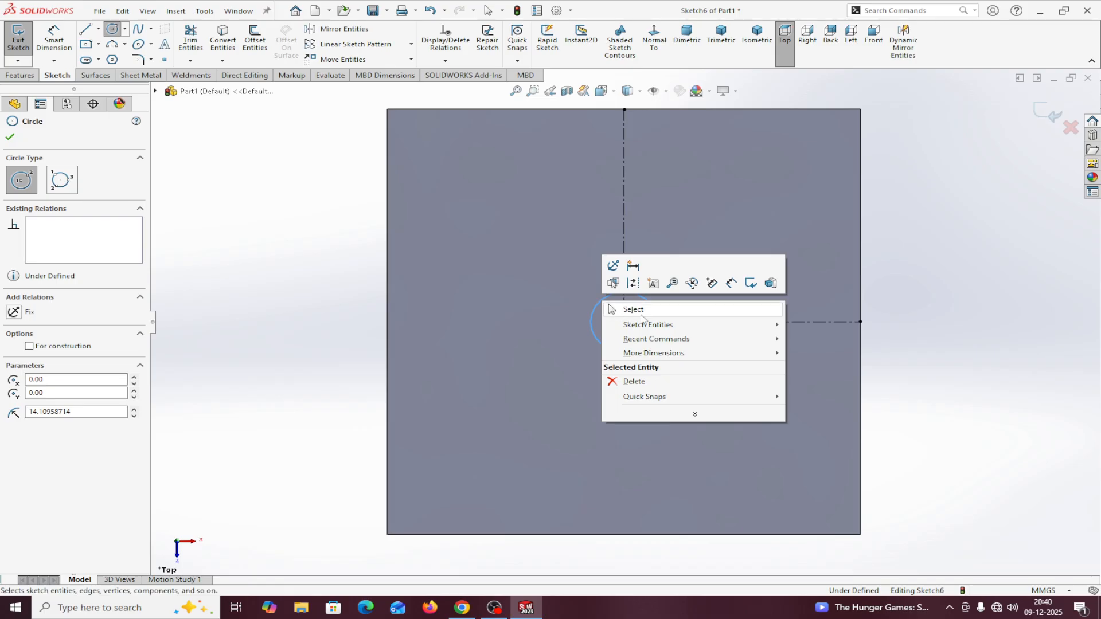
{"action": "left_click", "coordinate": [641, 313]}
Dimension the circle's diameter to 10 mm
{"action": "left_click", "coordinate": [55, 43]}
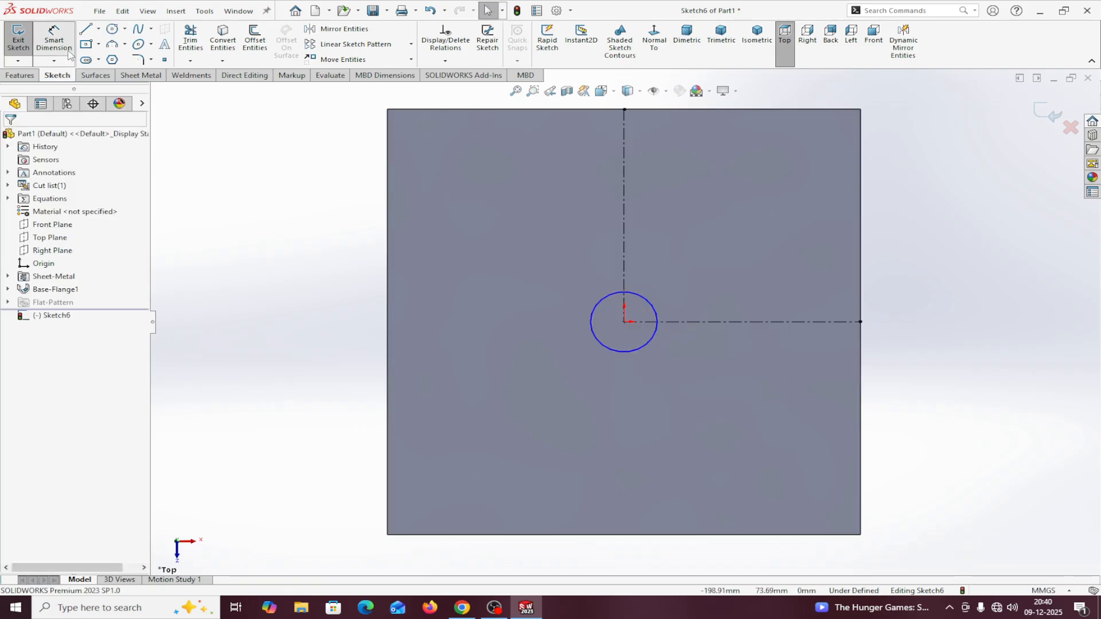
{"action": "left_click", "coordinate": [609, 349]}
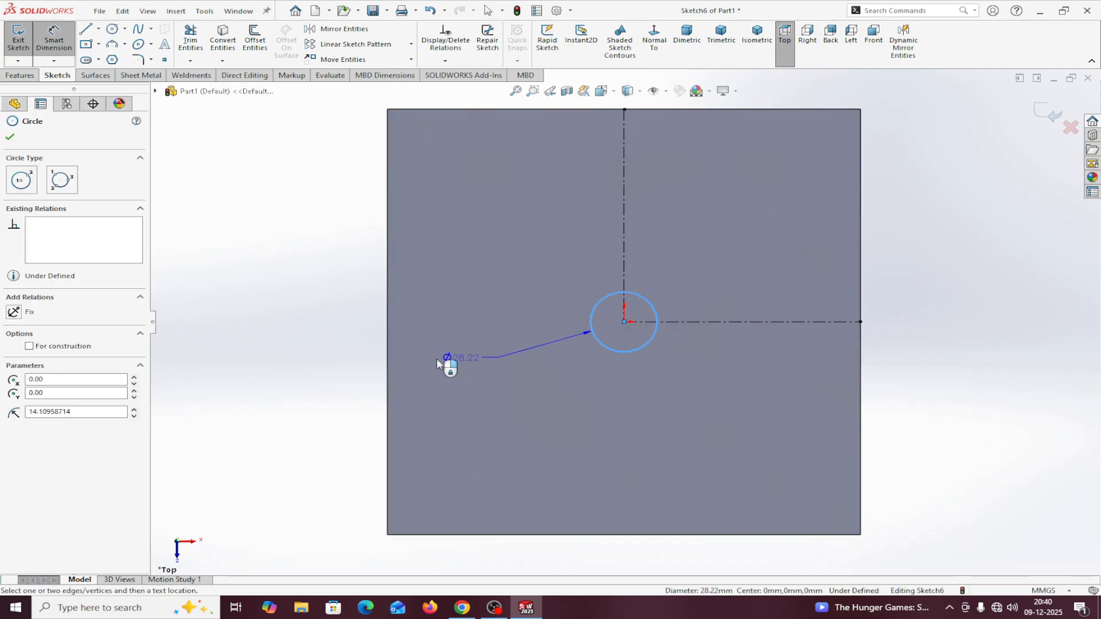
{"action": "left_click", "coordinate": [340, 381]}
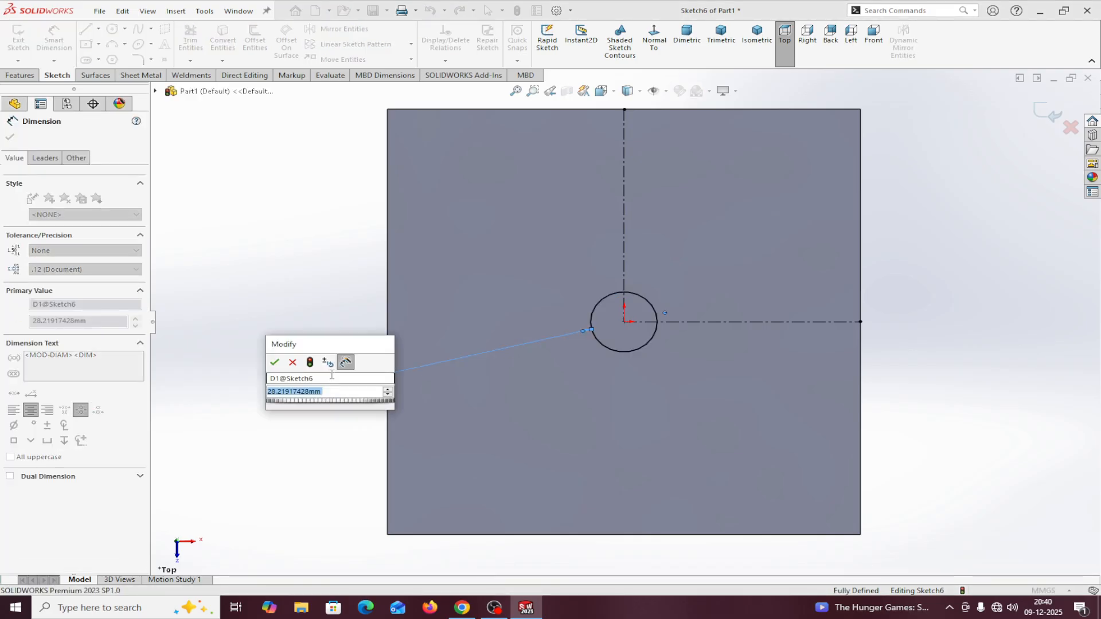
{"action": "type", "text": "10"}
{"action": "left_click", "coordinate": [274, 362]}
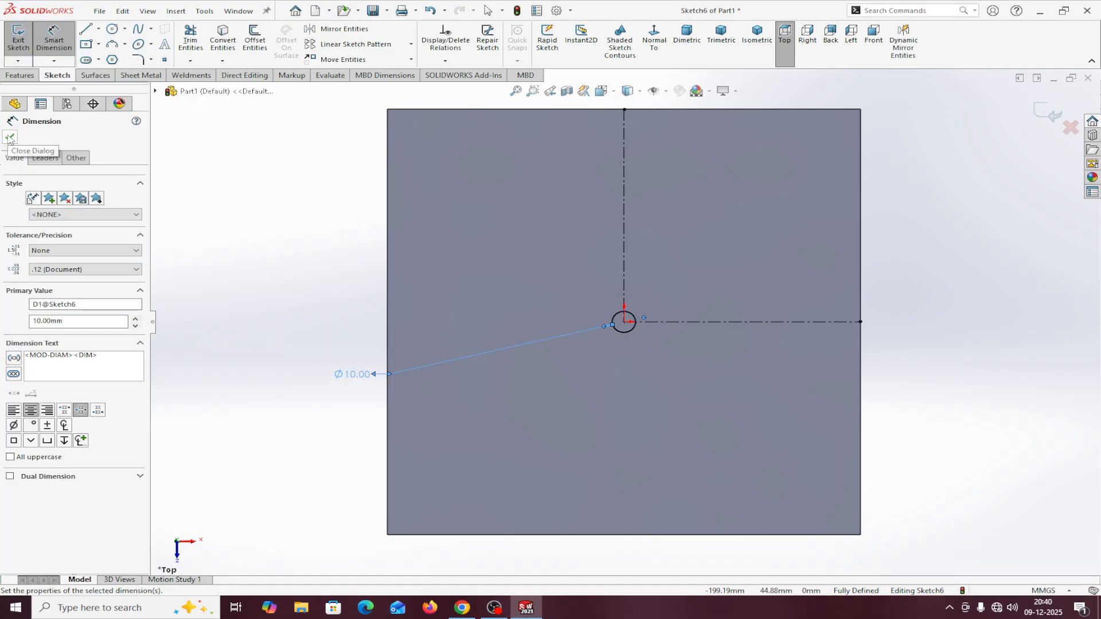
{"action": "left_click", "coordinate": [11, 138]}
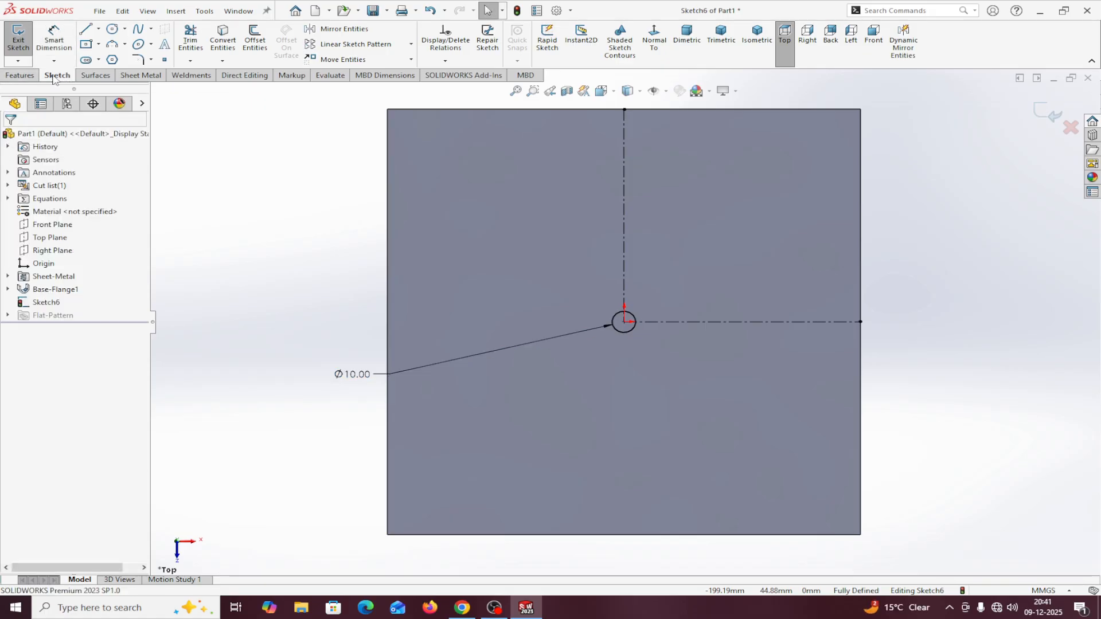
Cut the circle through the plate as a blind normal cut linked to the sheet thickness
{"action": "left_click", "coordinate": [139, 76]}
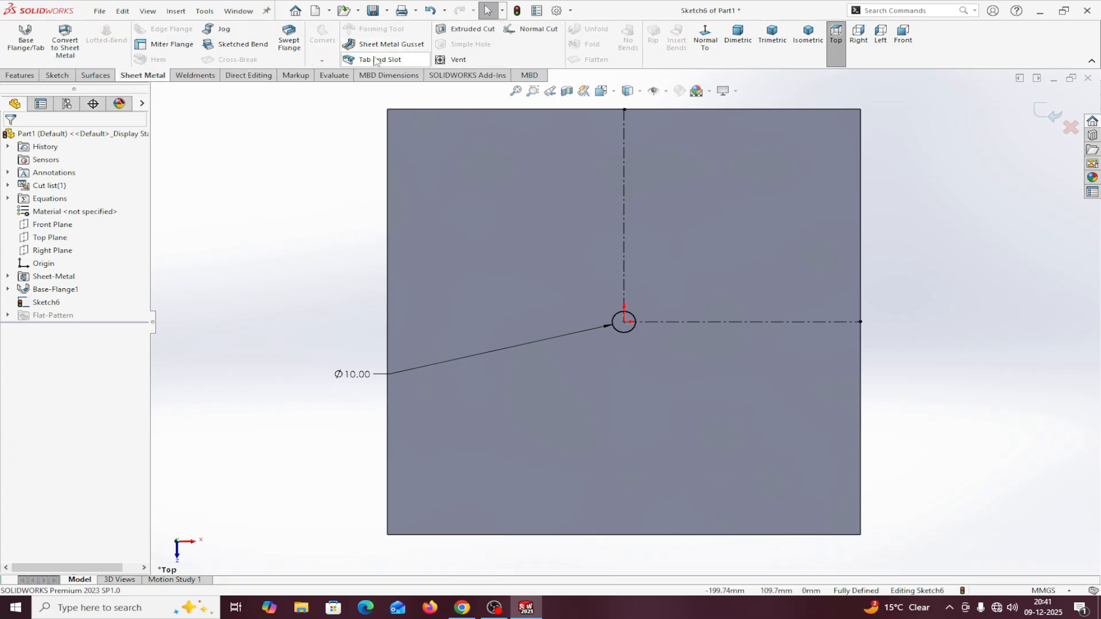
{"action": "left_click", "coordinate": [457, 30]}
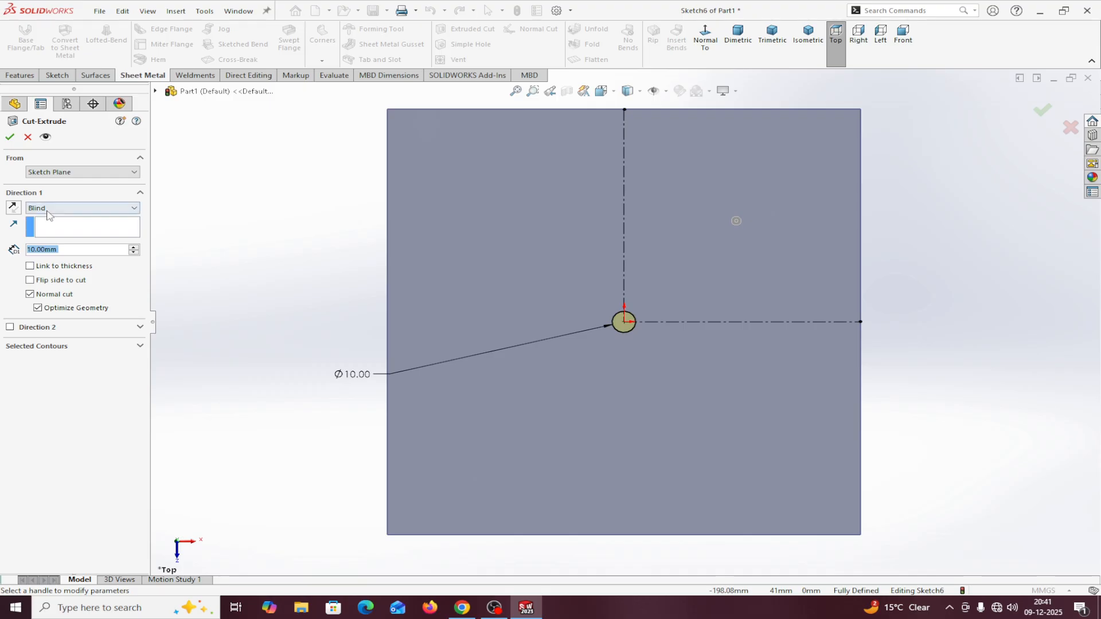
{"action": "left_click", "coordinate": [31, 266]}
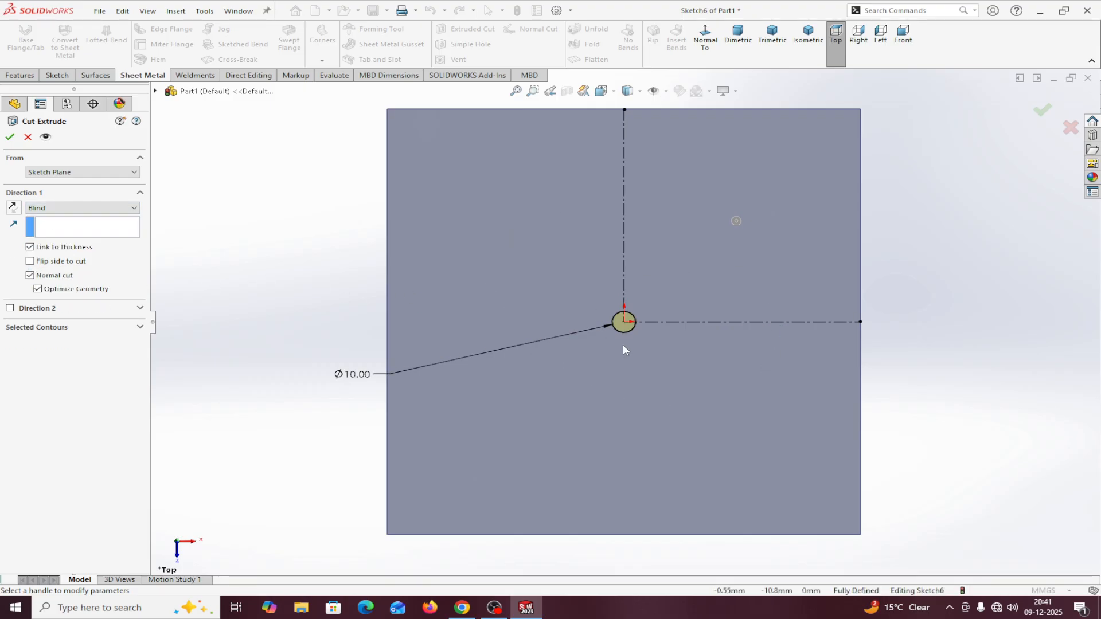
{"action": "left_click", "coordinate": [10, 137]}
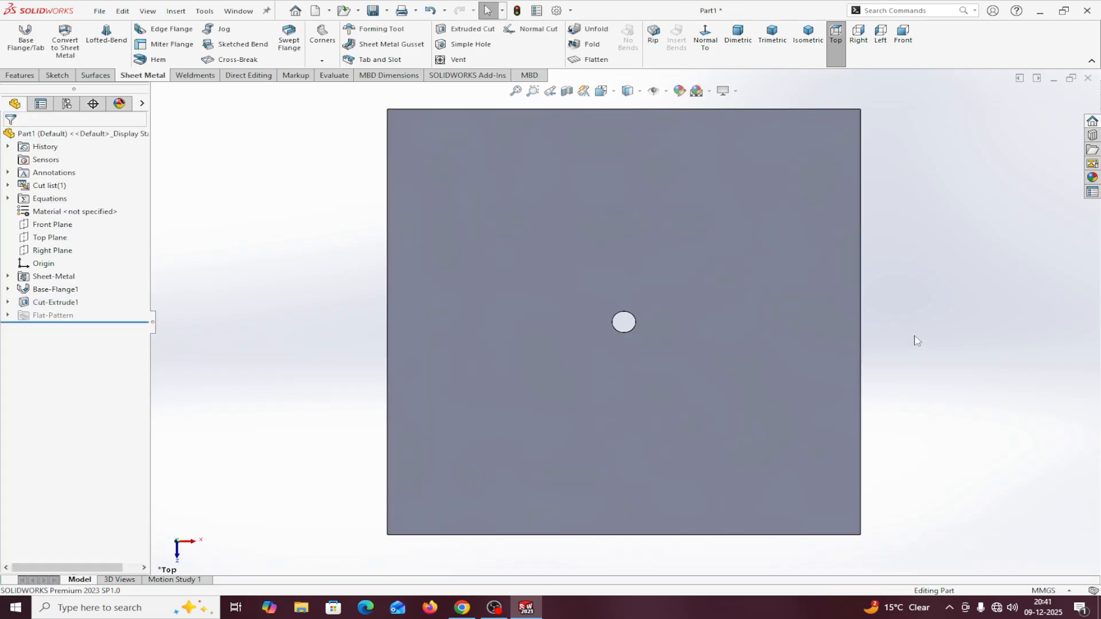
Start a Fill Pattern, compare the available layouts and choose the perforation layout
{"action": "middle_click_drag", "start_coordinate": [918, 341], "coordinate": [840, 347]}
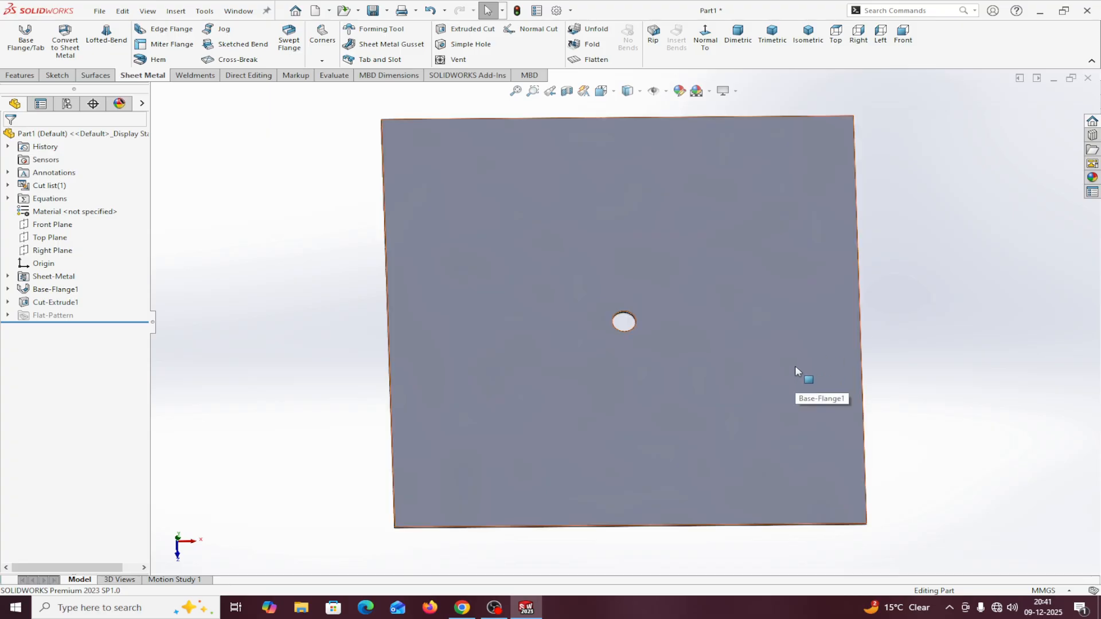
{"action": "left_click", "coordinate": [20, 77]}
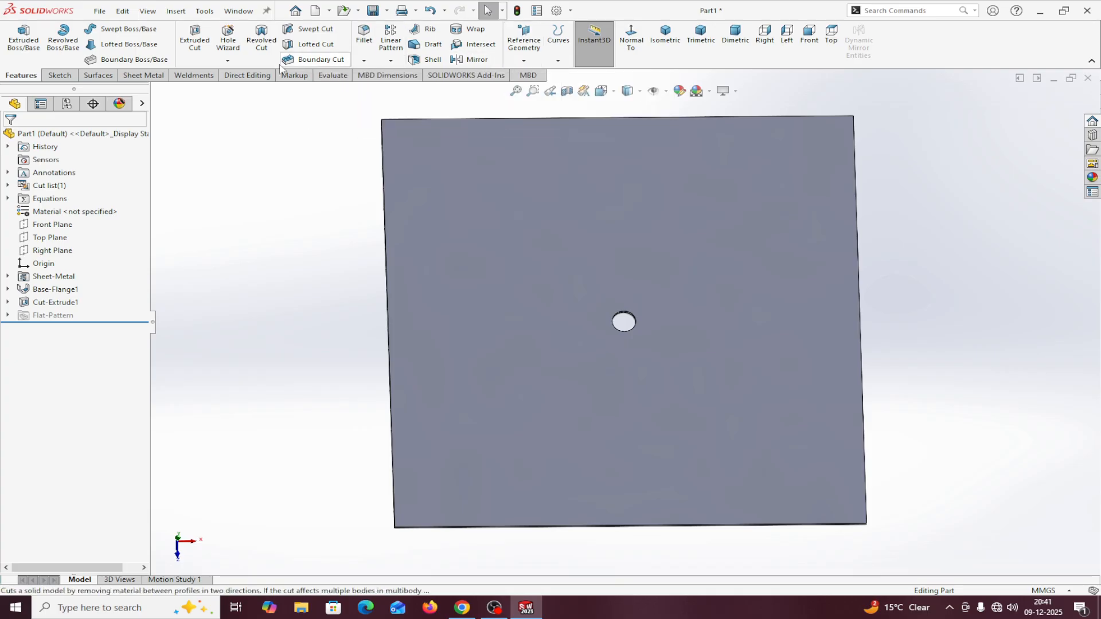
{"action": "left_click", "coordinate": [393, 60]}
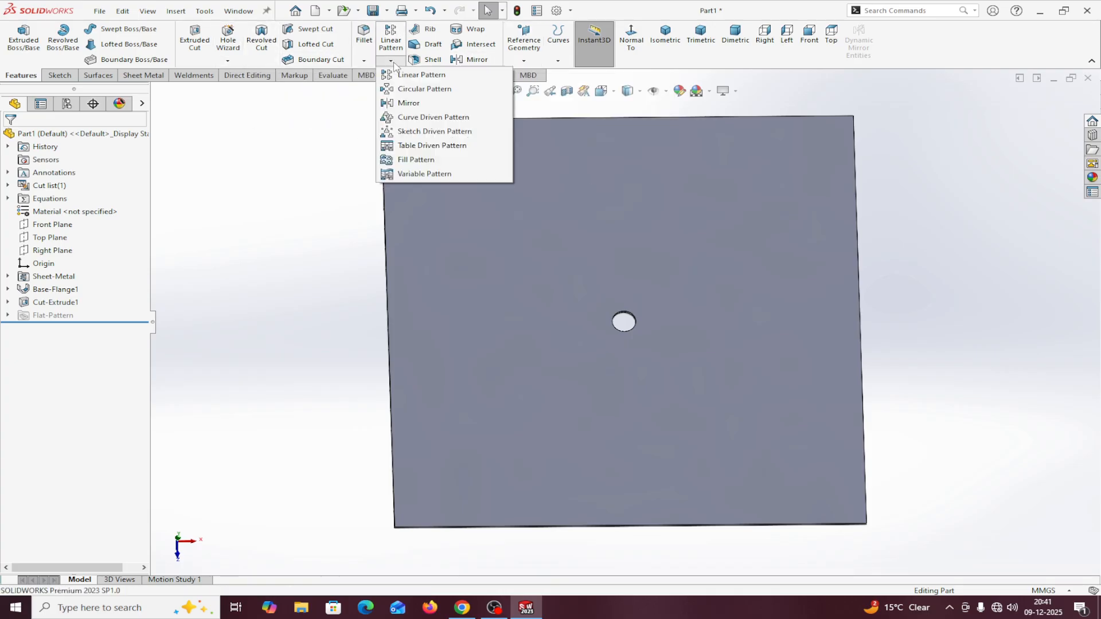
{"action": "left_click", "coordinate": [401, 161]}
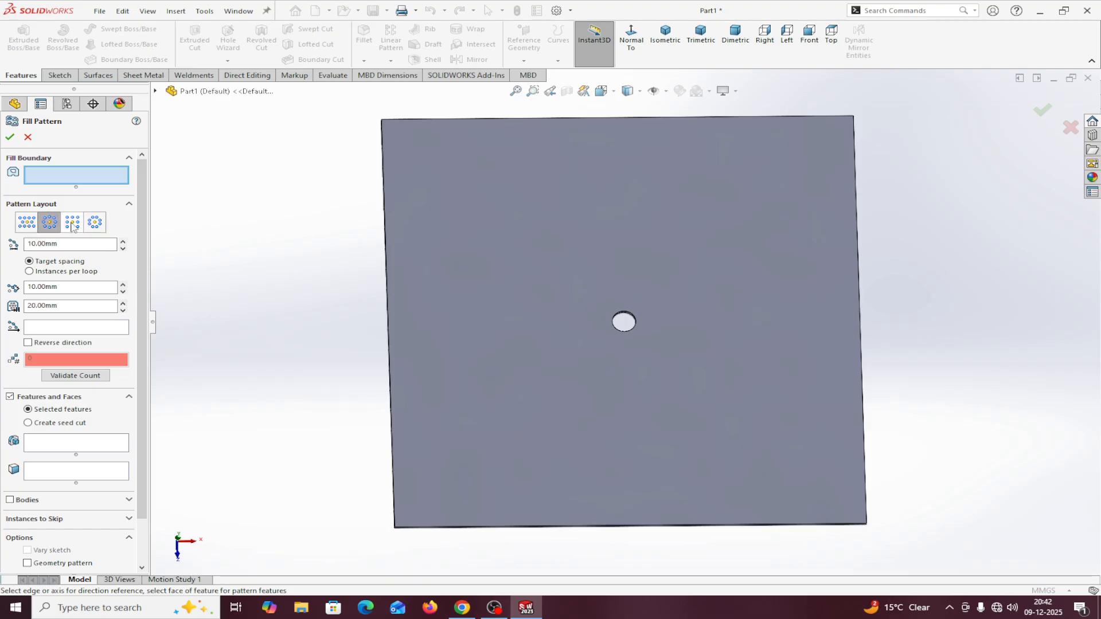
{"action": "left_click", "coordinate": [27, 225]}
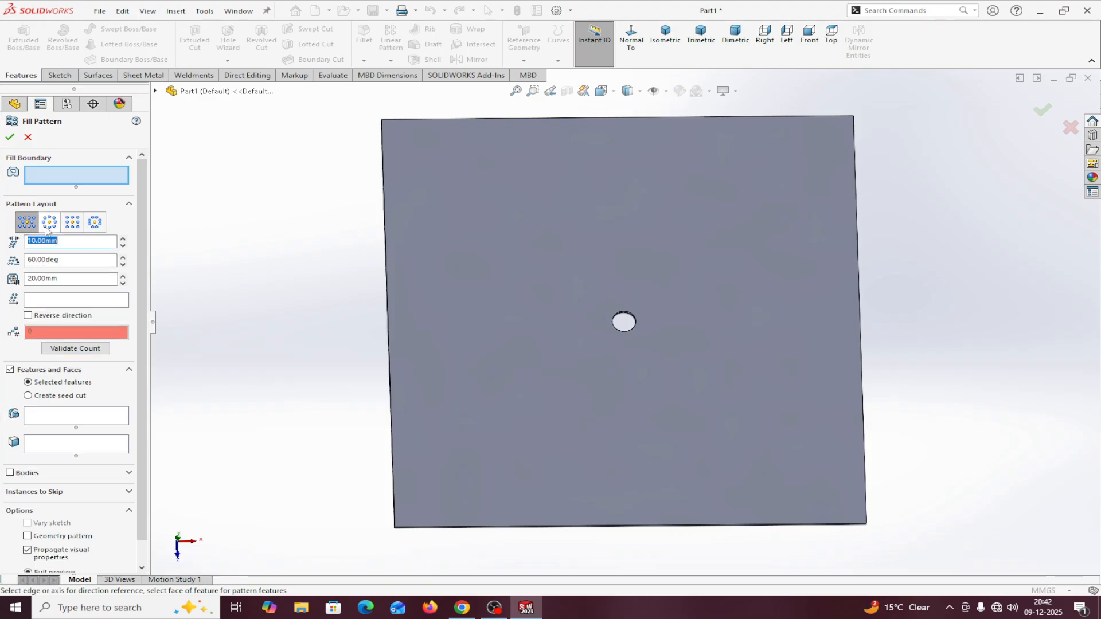
{"action": "left_click", "coordinate": [48, 228]}
{"action": "left_click", "coordinate": [72, 221]}
{"action": "left_click", "coordinate": [96, 222]}
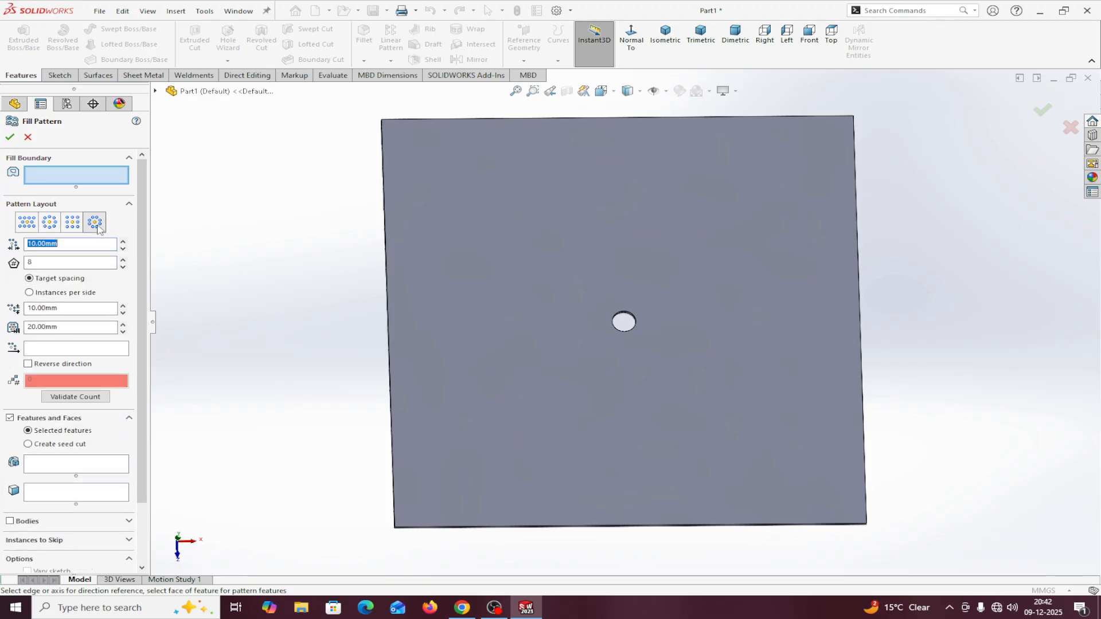
{"action": "left_click", "coordinate": [32, 225]}
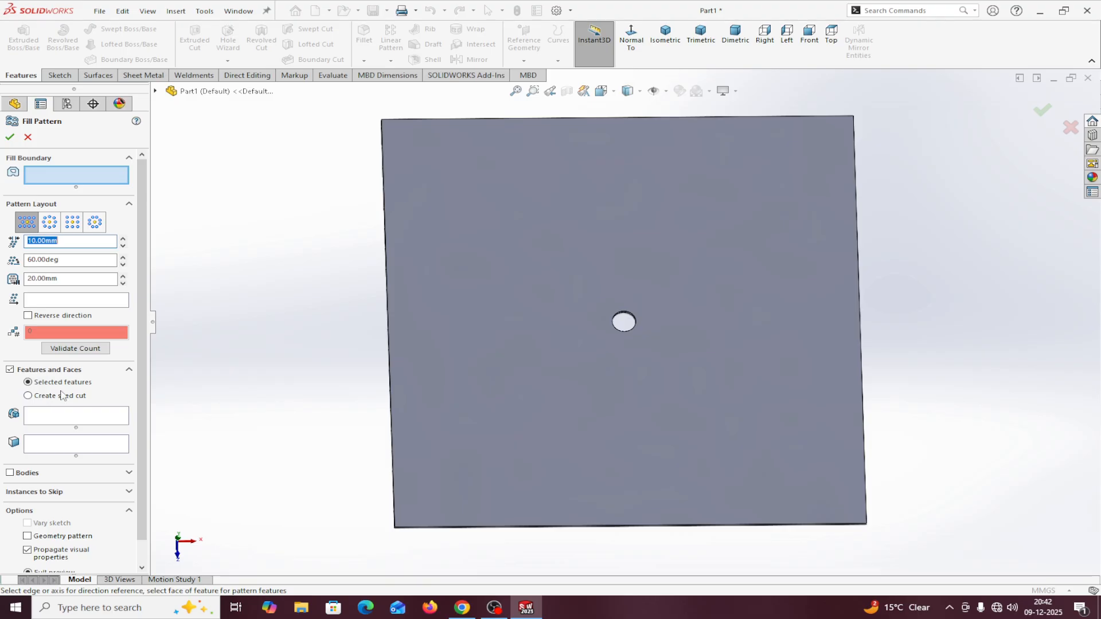
Choose the central hole cut as the feature to pattern and the plate's top face as the fill boundary
{"action": "left_click", "coordinate": [81, 419]}
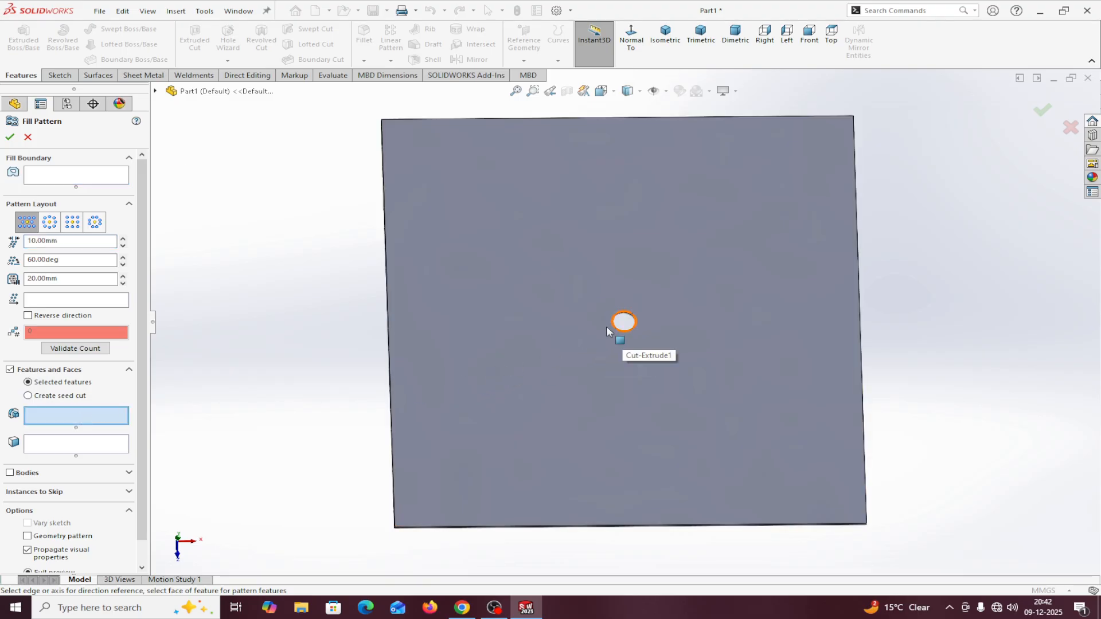
{"action": "left_click", "coordinate": [155, 91]}
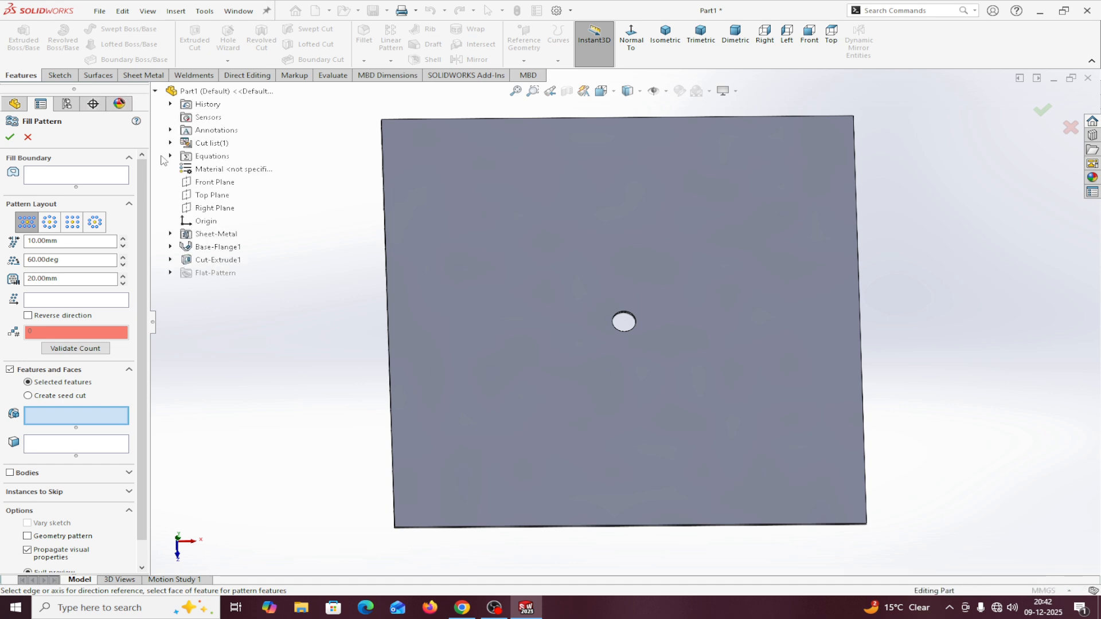
{"action": "left_click", "coordinate": [185, 261]}
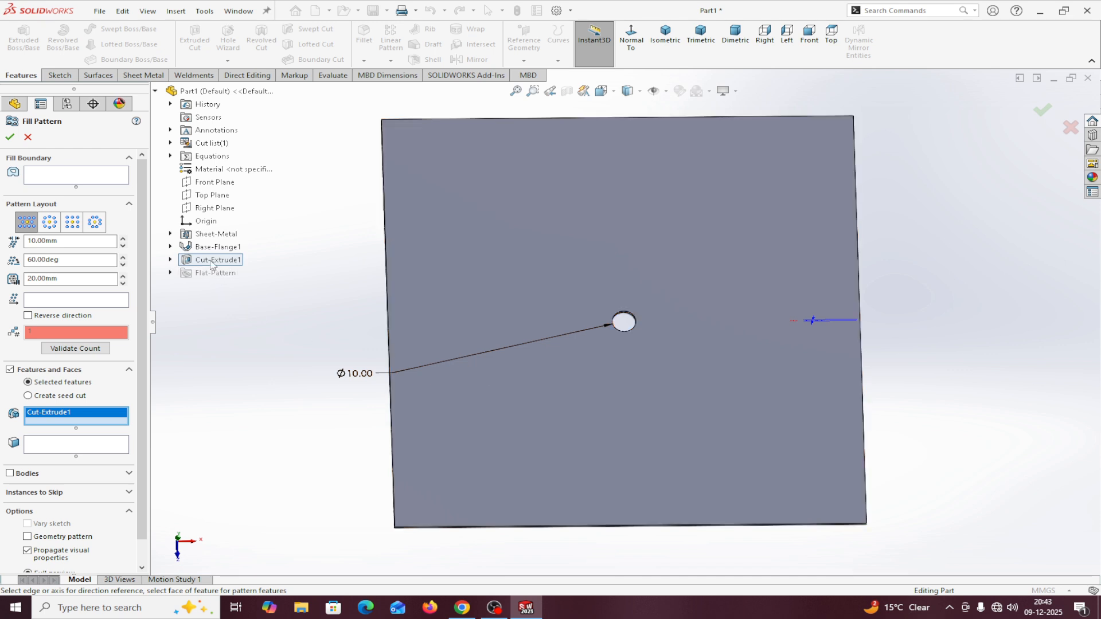
{"action": "left_click", "coordinate": [84, 177]}
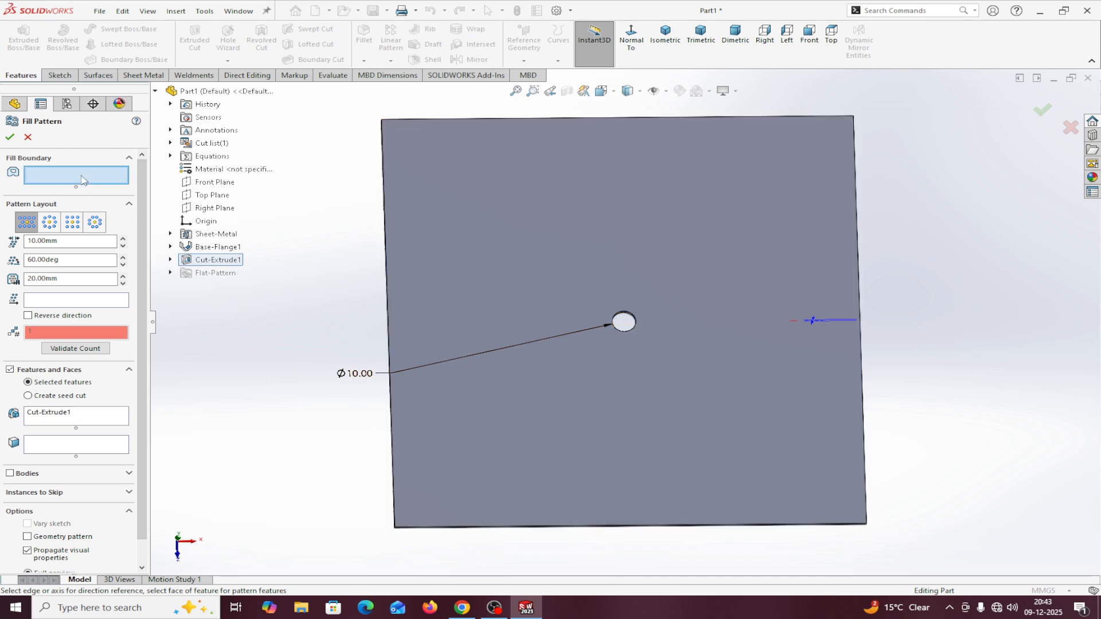
{"action": "left_click", "coordinate": [497, 222]}
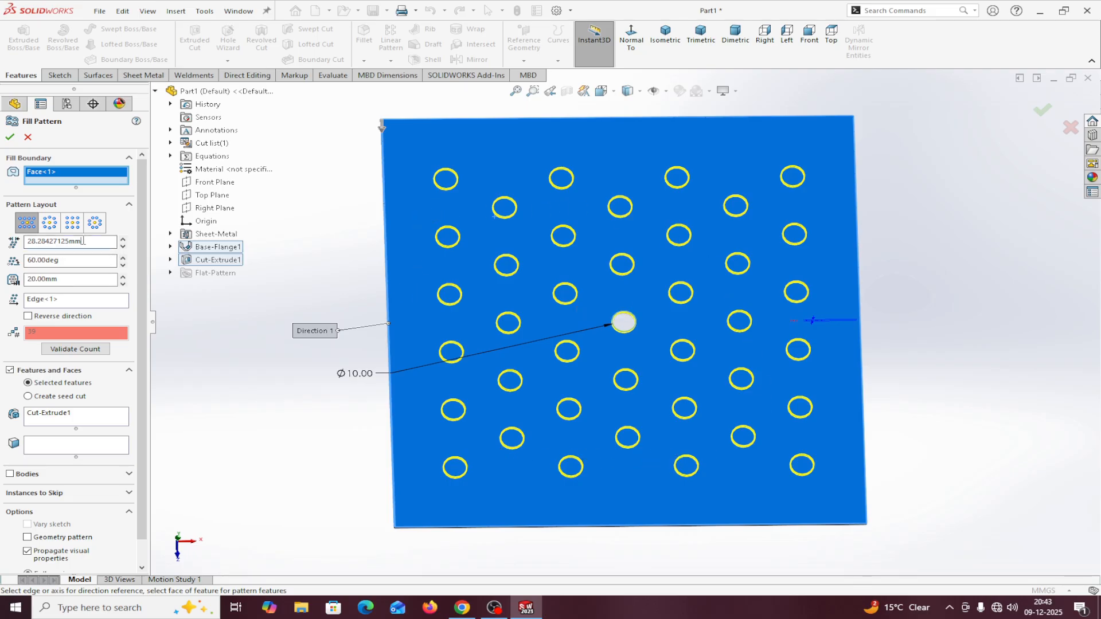
Set the fill pattern's instance spacing to 20 mm and its margins to 15 mm
{"action": "left_click_drag", "start_coordinate": [84, 241], "coordinate": [22, 243]}
{"action": "type", "text": "20"}
{"action": "left_click", "coordinate": [57, 242]}
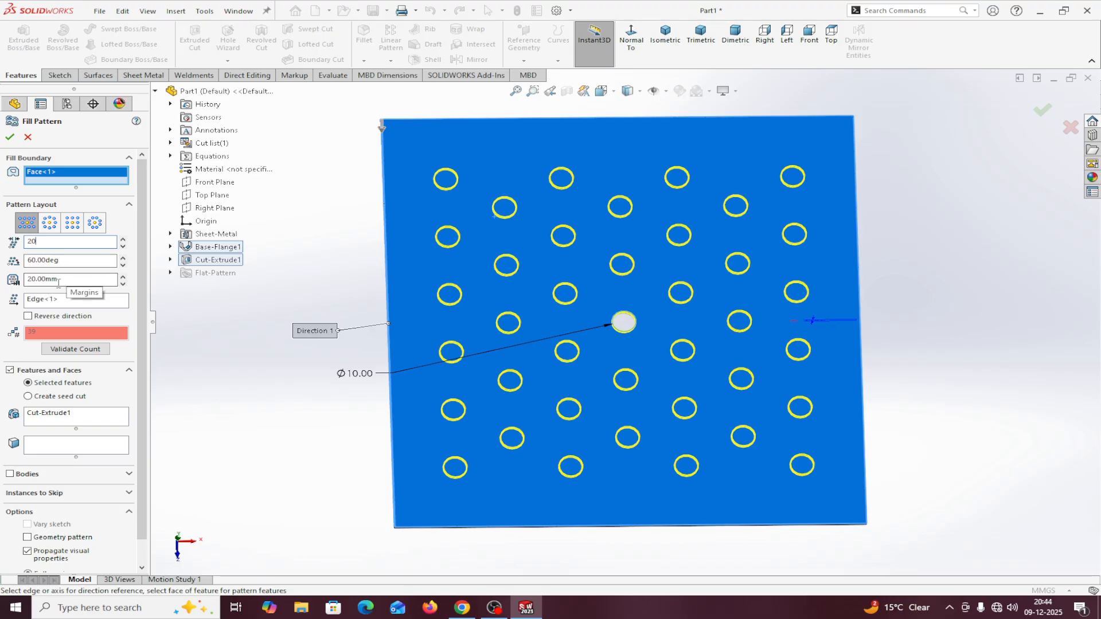
{"action": "key", "text": "Return"}
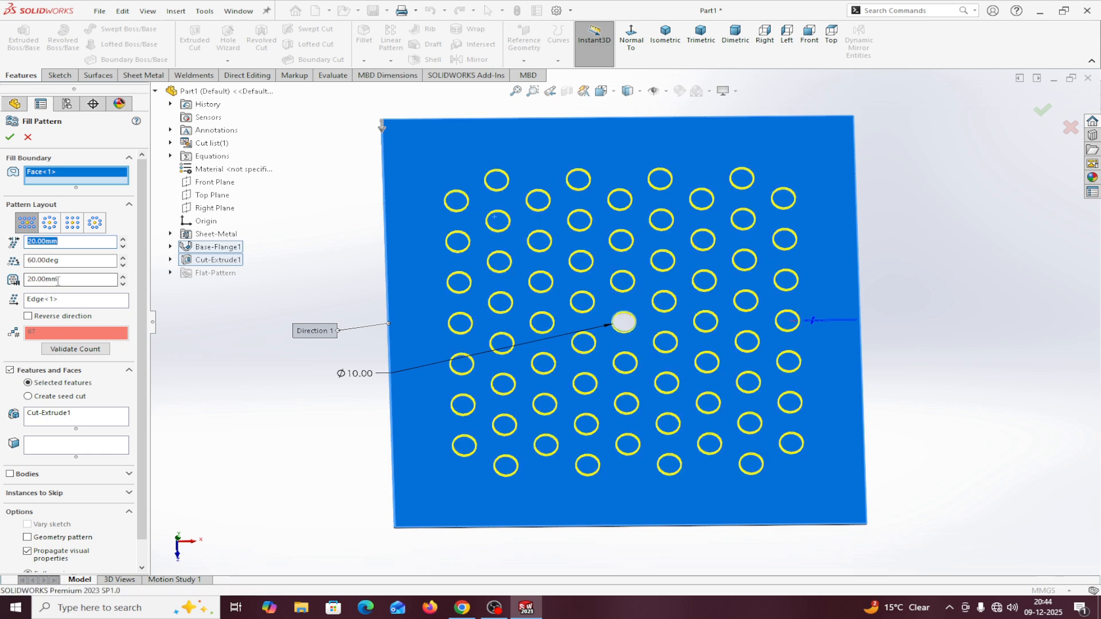
{"action": "double_click", "coordinate": [30, 280]}
{"action": "type", "text": "15"}
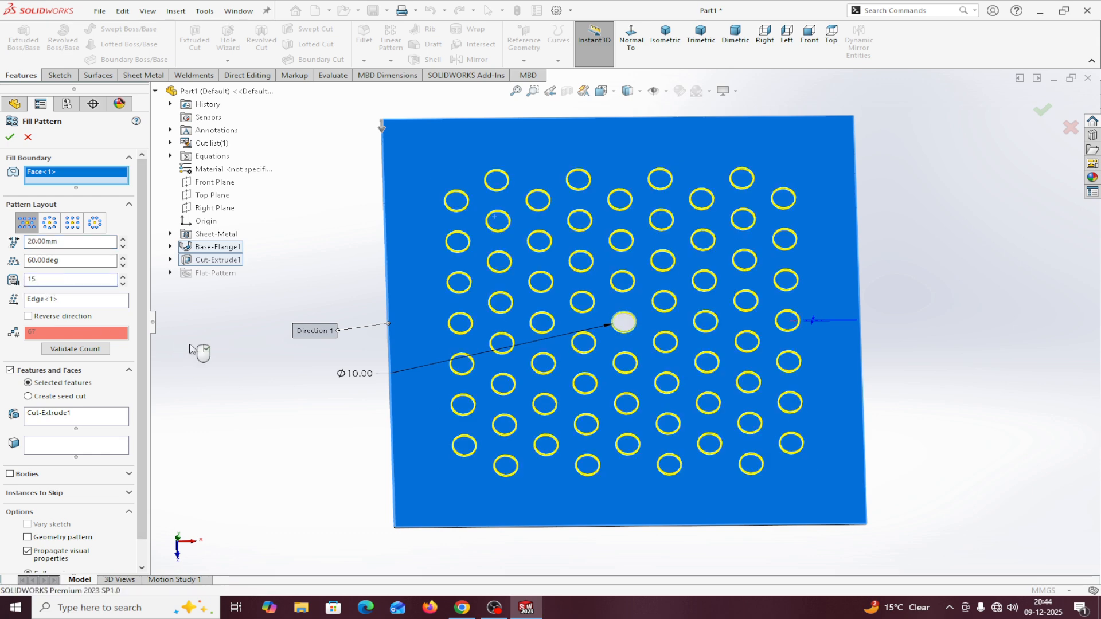
{"action": "key", "text": "Return"}
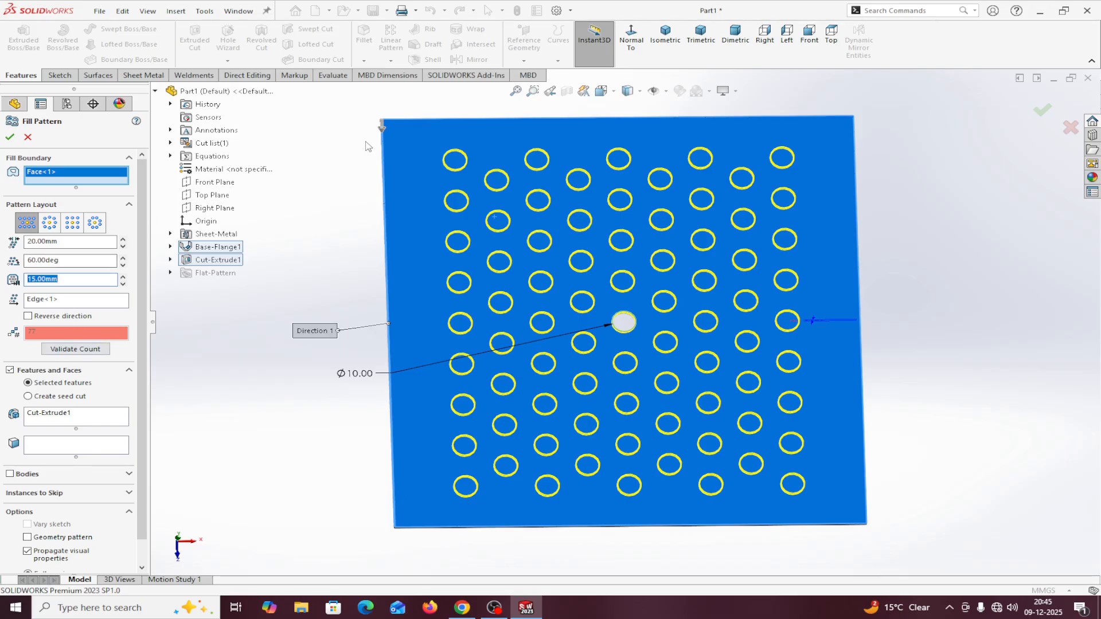
Try the plate's upper edge as the pattern direction and reverse it, then remove that reference
{"action": "right_click", "coordinate": [73, 307]}
{"action": "left_click", "coordinate": [172, 311]}
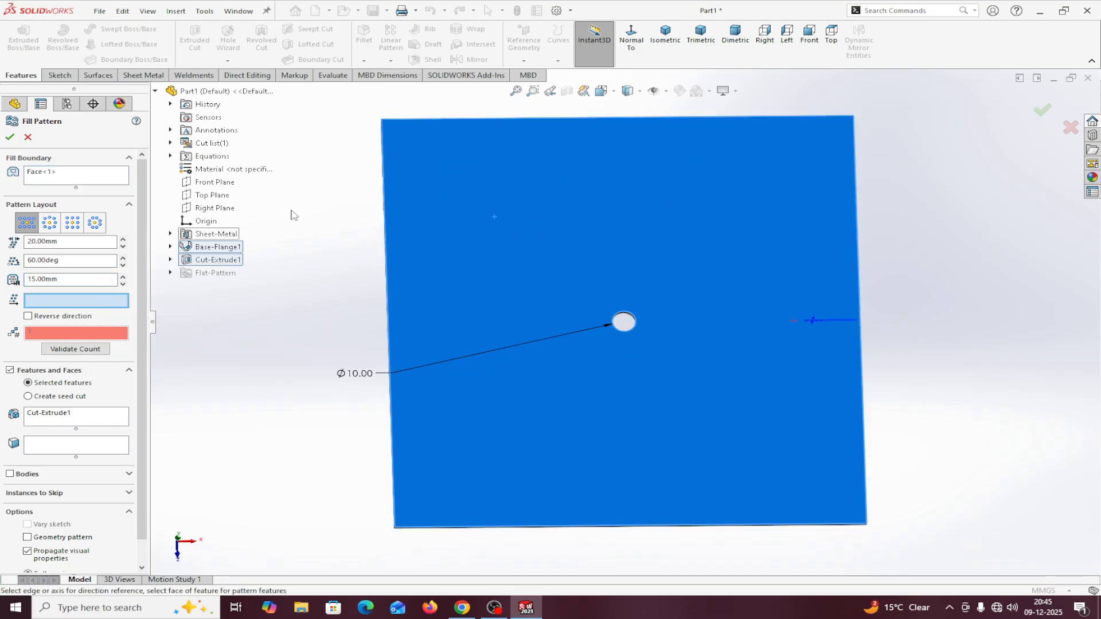
{"action": "left_click", "coordinate": [511, 118]}
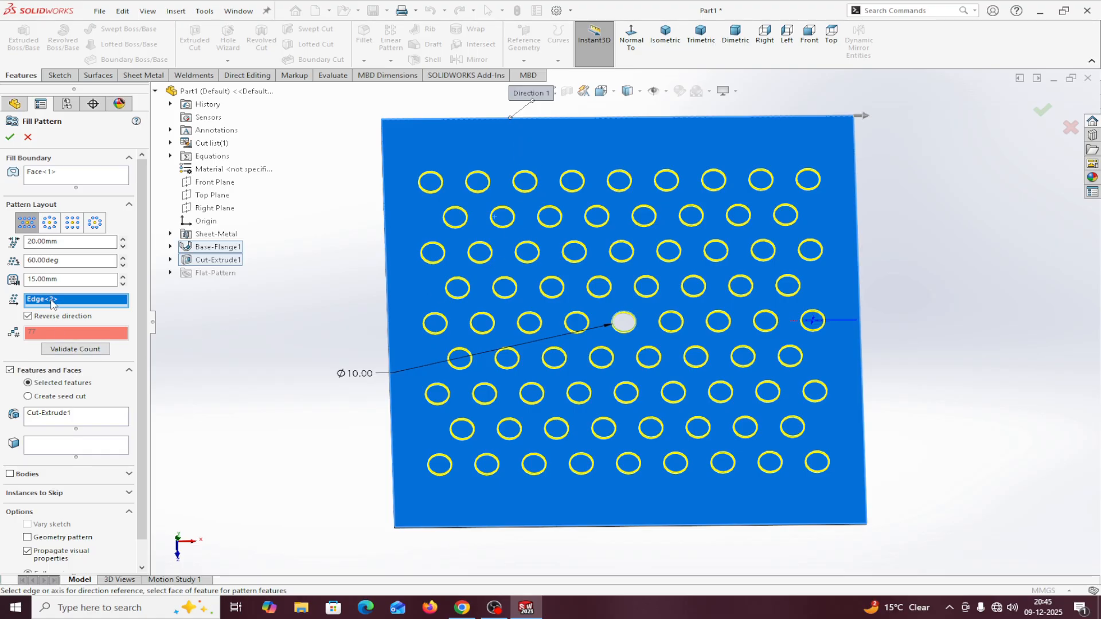
{"action": "left_click", "coordinate": [28, 316]}
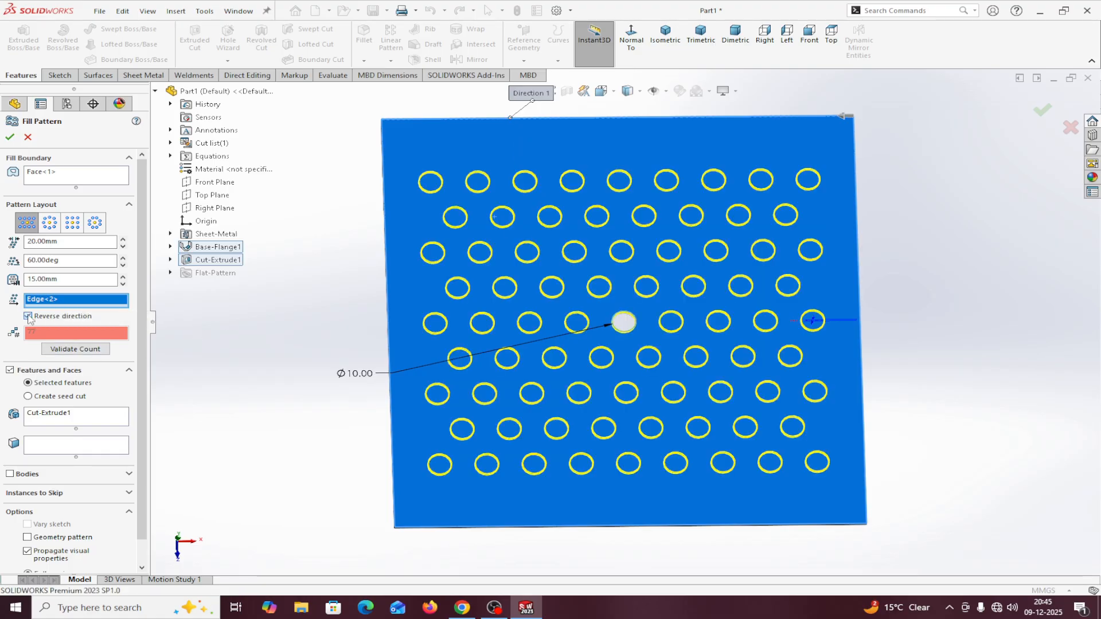
{"action": "right_click", "coordinate": [55, 299]}
{"action": "left_click", "coordinate": [88, 309]}
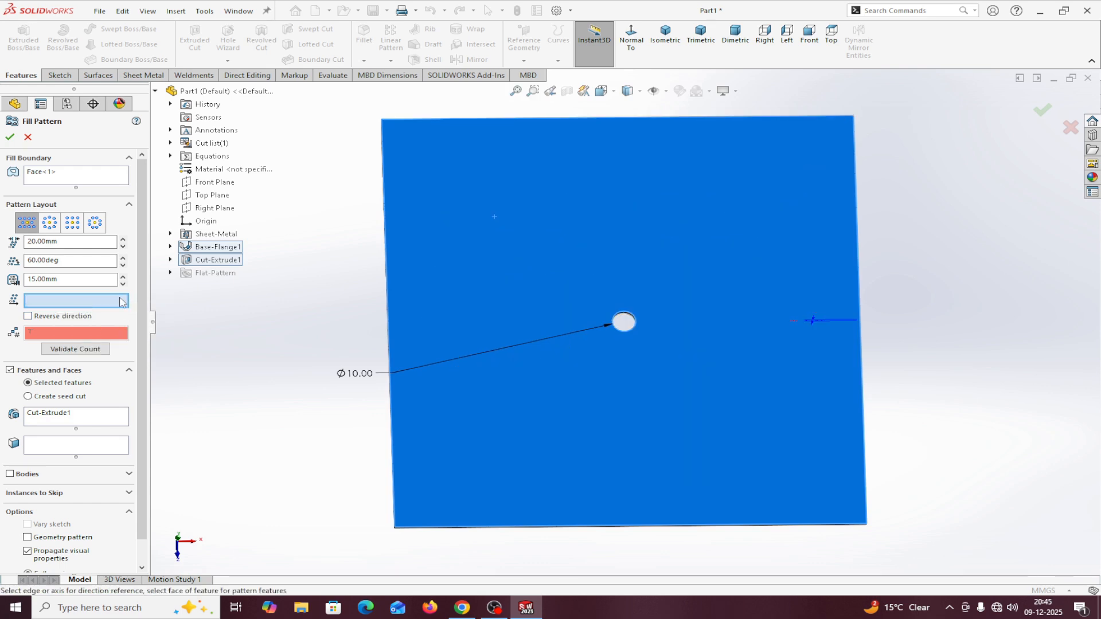
Set the plate's left edge as the pattern direction and complete the fill pattern
{"action": "left_click", "coordinate": [386, 274]}
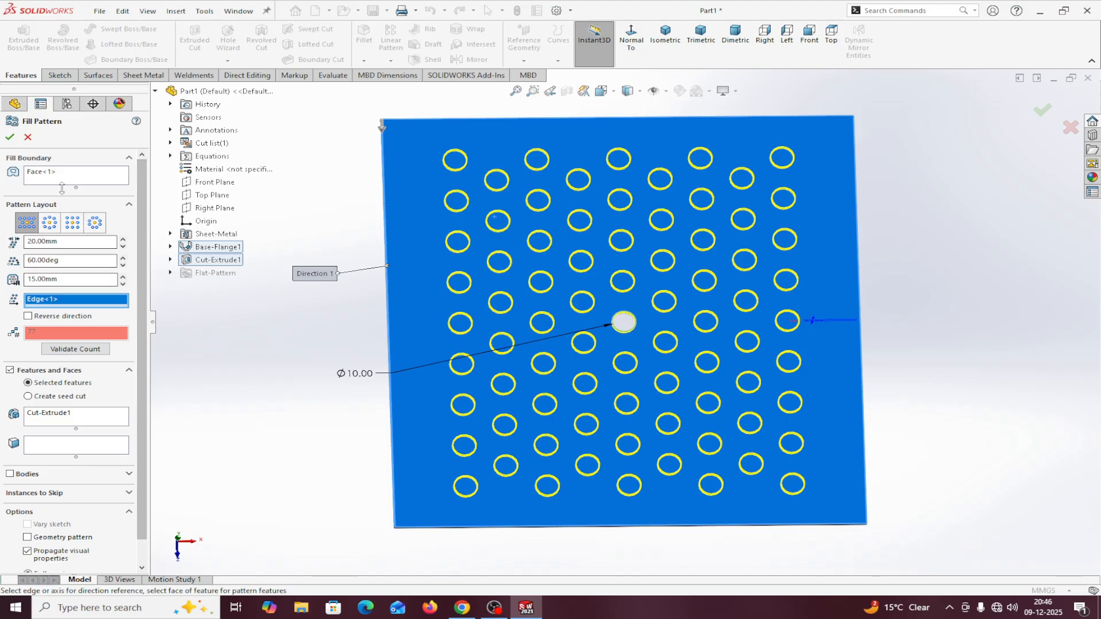
{"action": "left_click", "coordinate": [11, 137]}
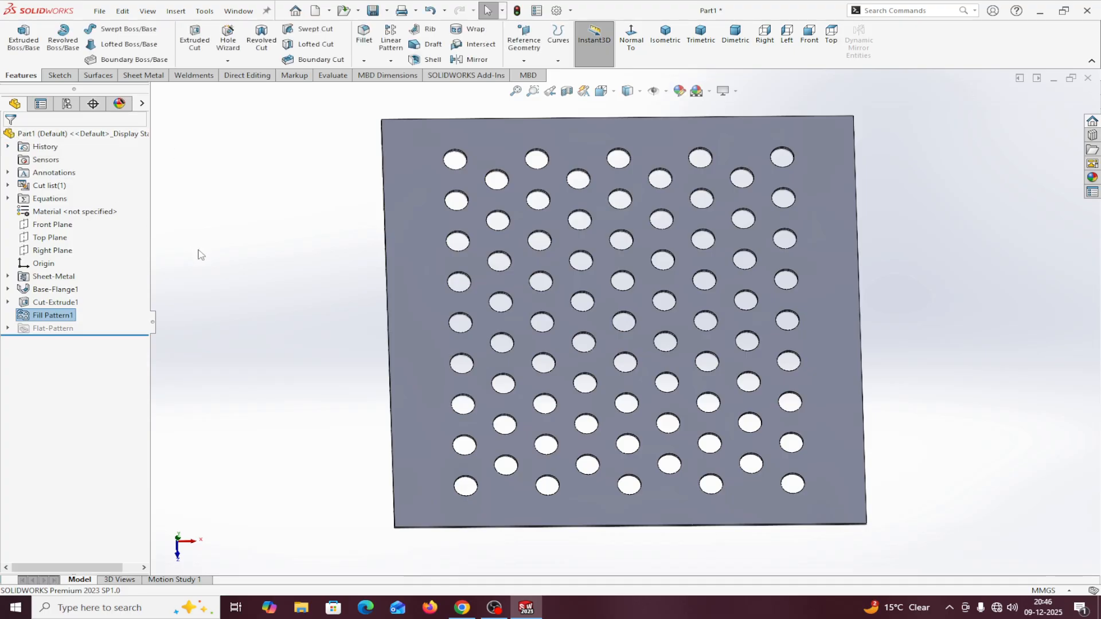
Reopen the fill pattern's definition, review its layout settings and accept it
{"action": "right_click", "coordinate": [57, 318]}
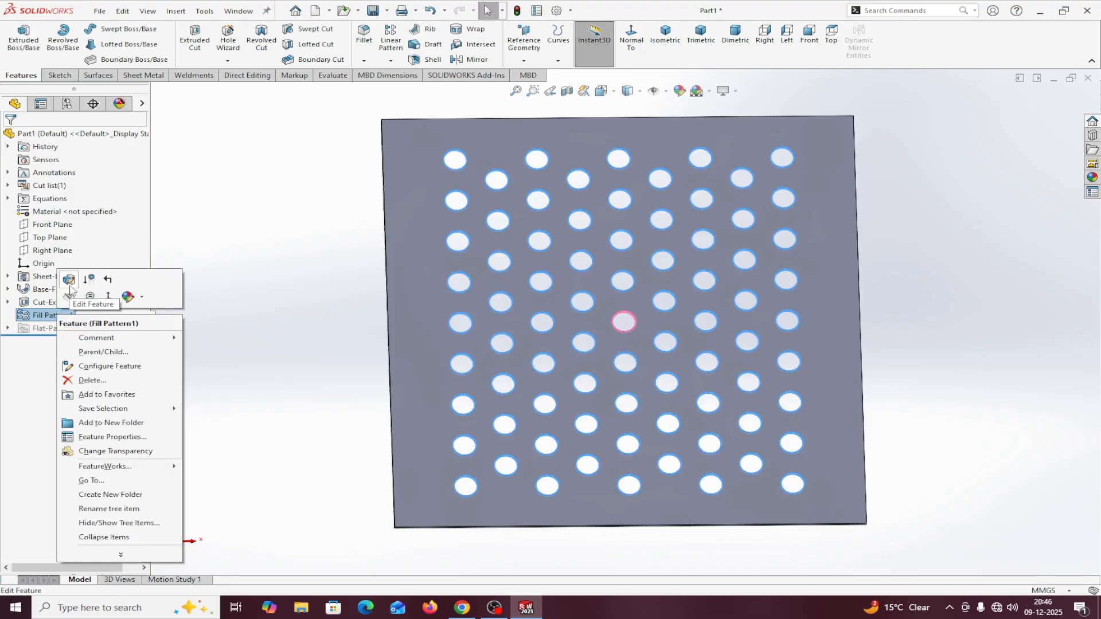
{"action": "left_click", "coordinate": [73, 282]}
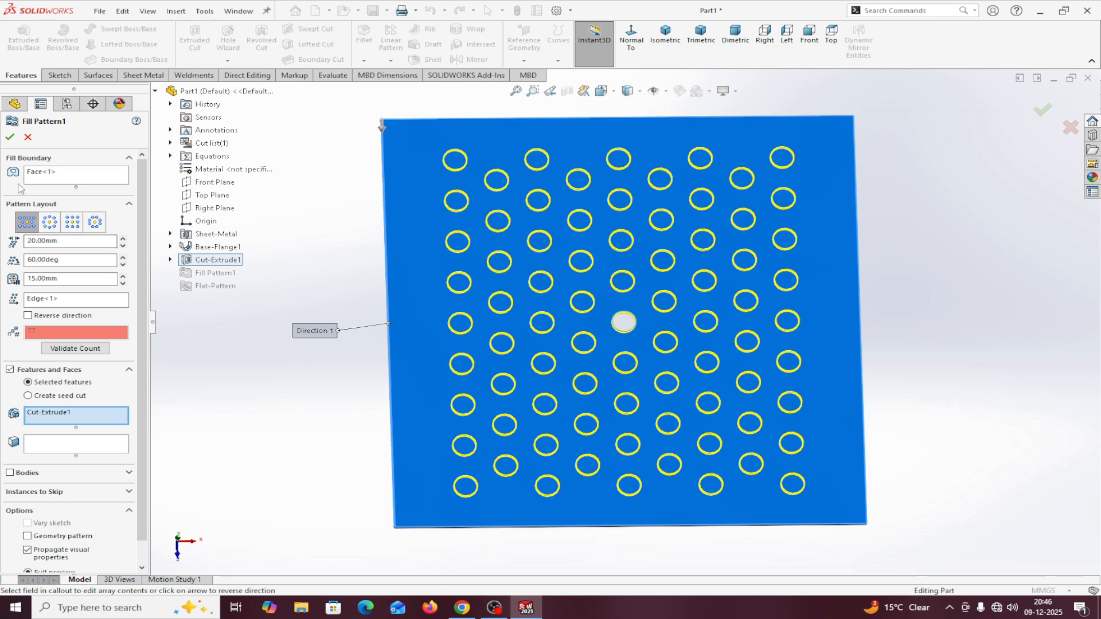
{"action": "left_click", "coordinate": [9, 137]}
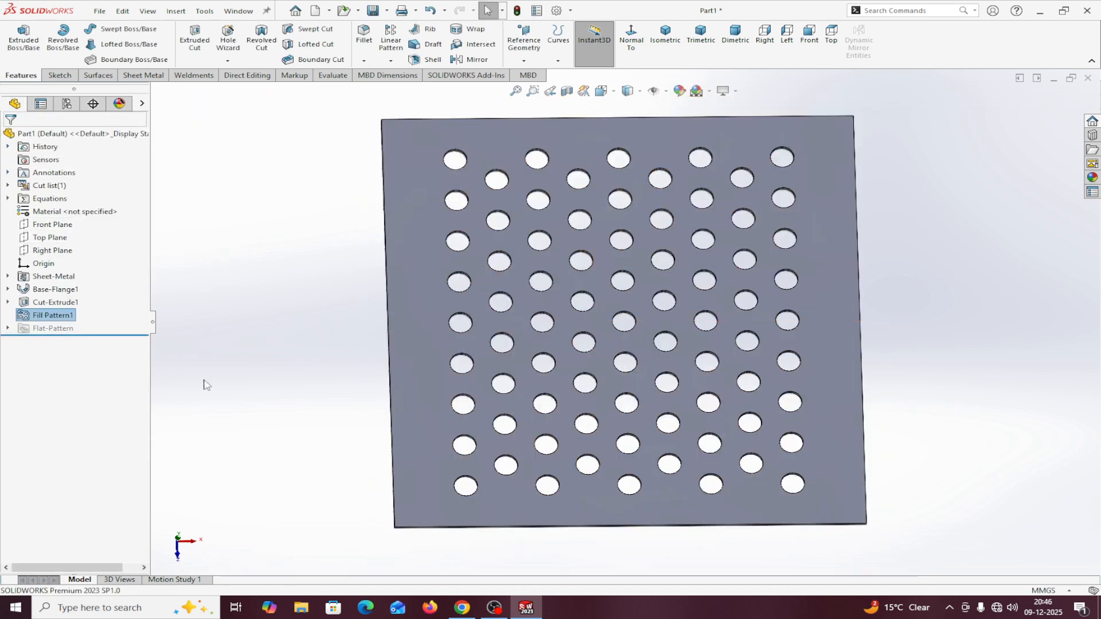
Start a sketch on the plate's top face and draw a centerline about 20 mm long from a hole's centre to its upper-right neighbour's centre
{"action": "left_click", "coordinate": [783, 129]}
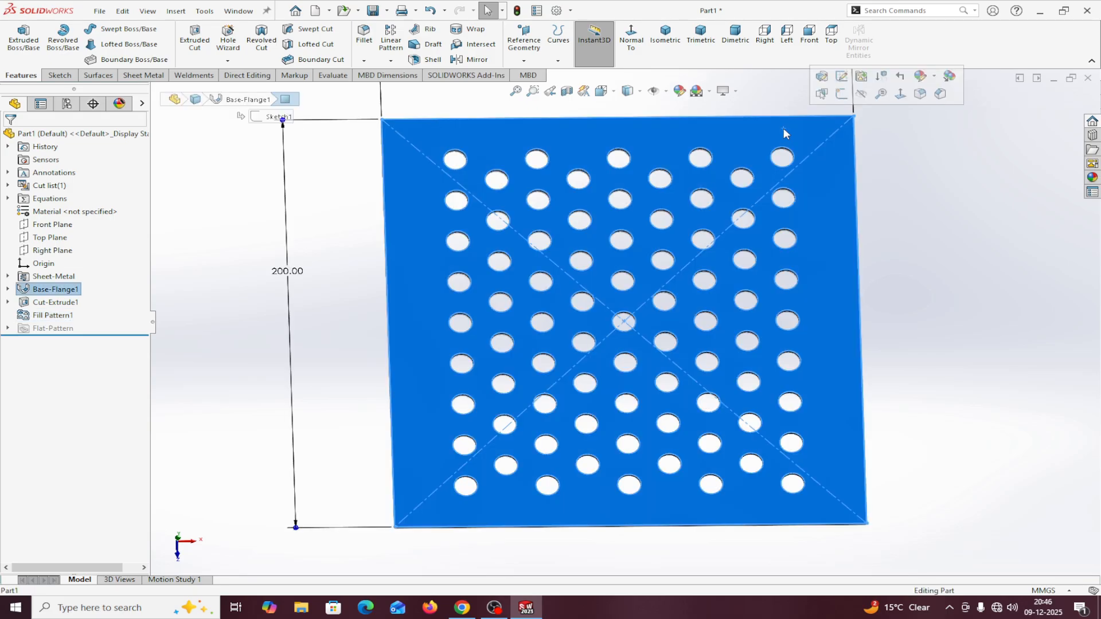
{"action": "left_click", "coordinate": [840, 95]}
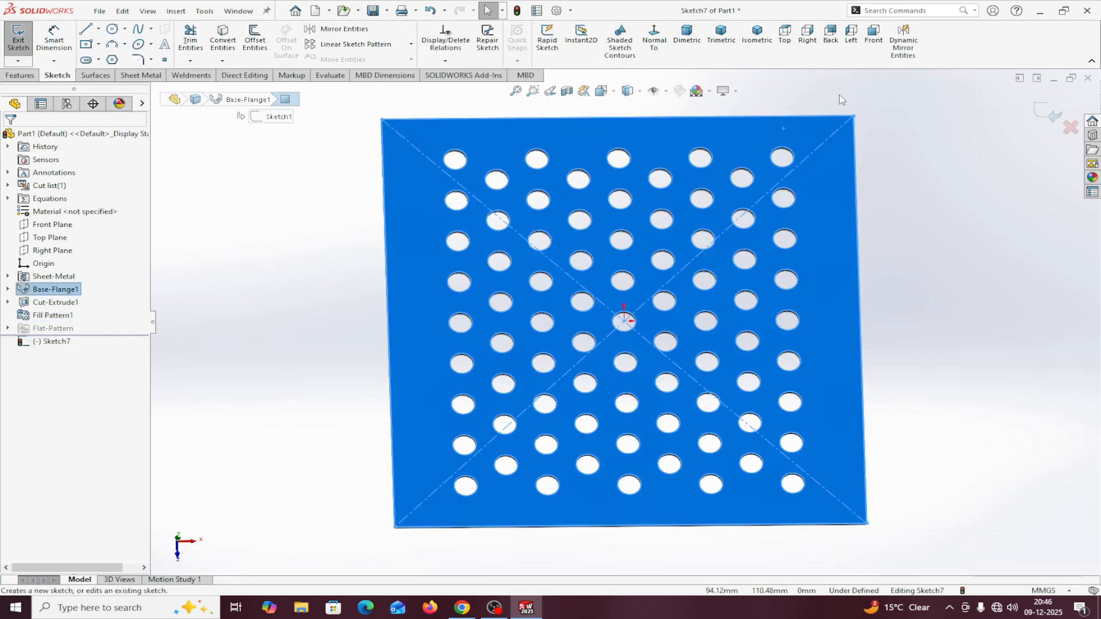
{"action": "left_click", "coordinate": [655, 46]}
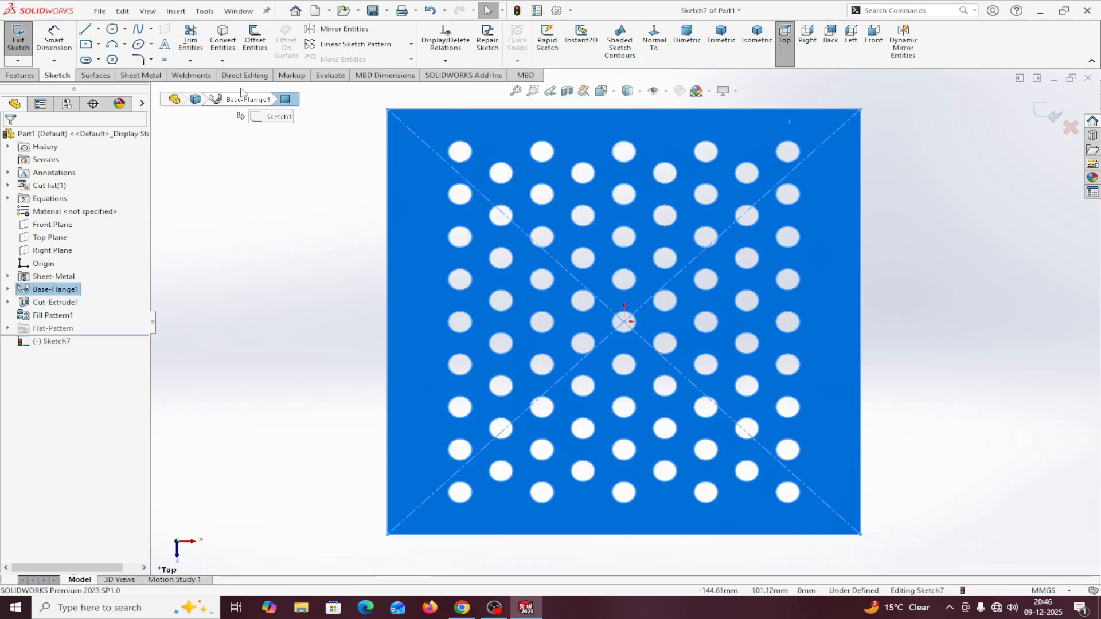
{"action": "left_click", "coordinate": [98, 29]}
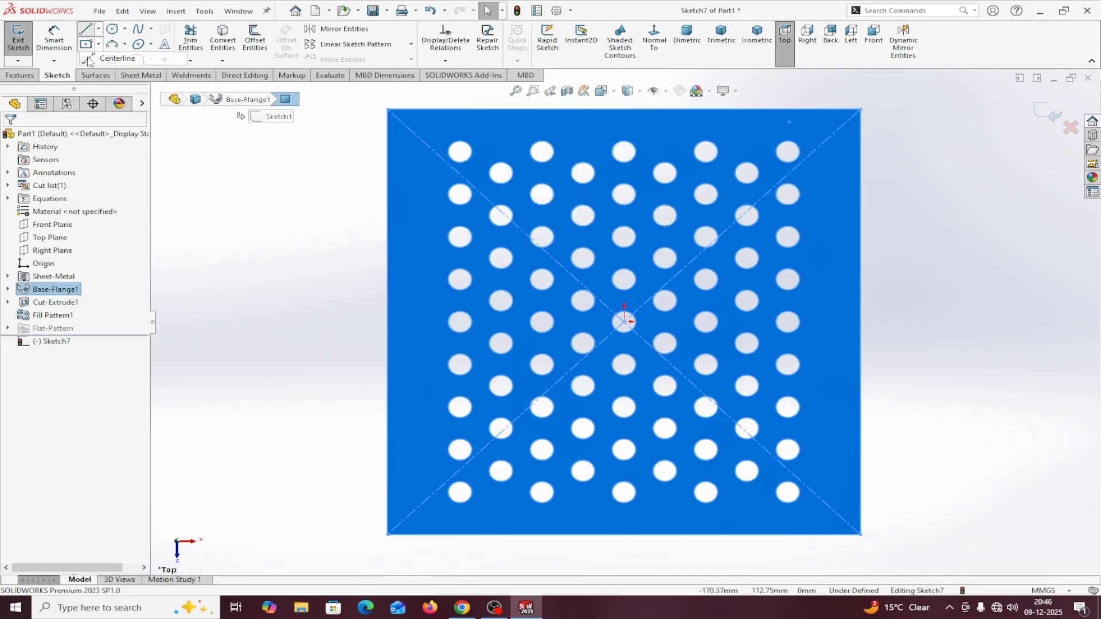
{"action": "left_click", "coordinate": [109, 56]}
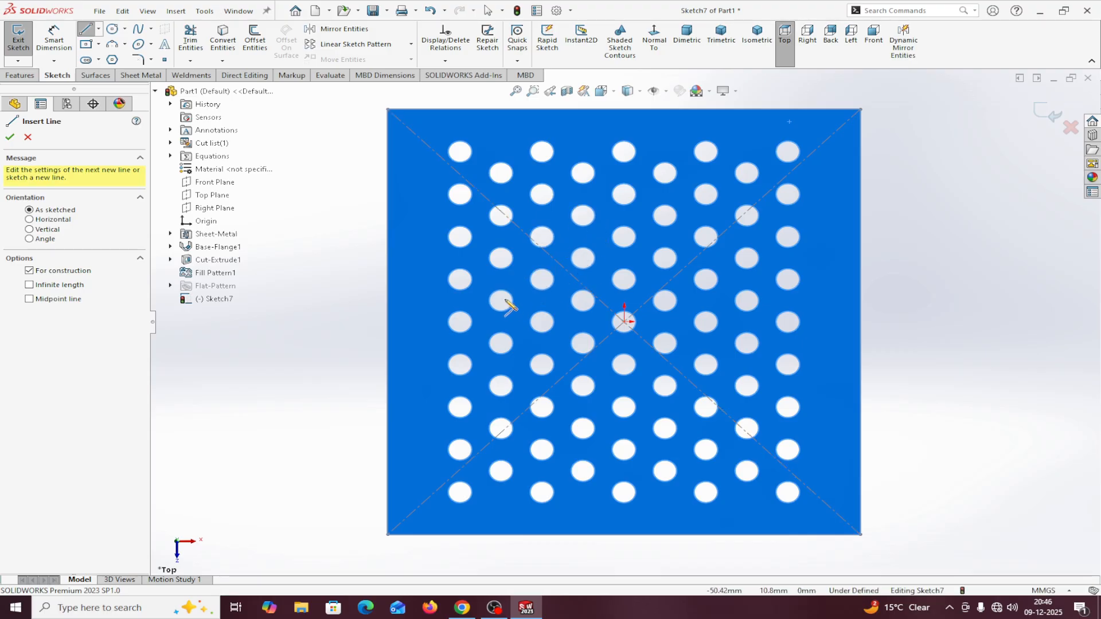
{"action": "left_click_drag", "start_coordinate": [501, 300], "coordinate": [541, 280]}
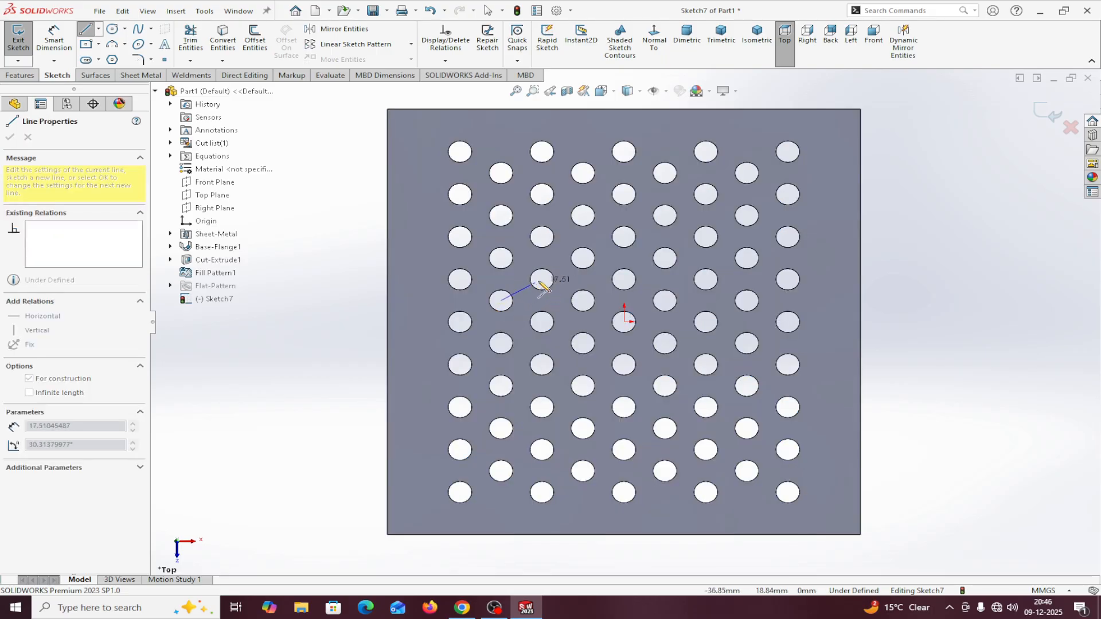
{"action": "right_click", "coordinate": [545, 284]}
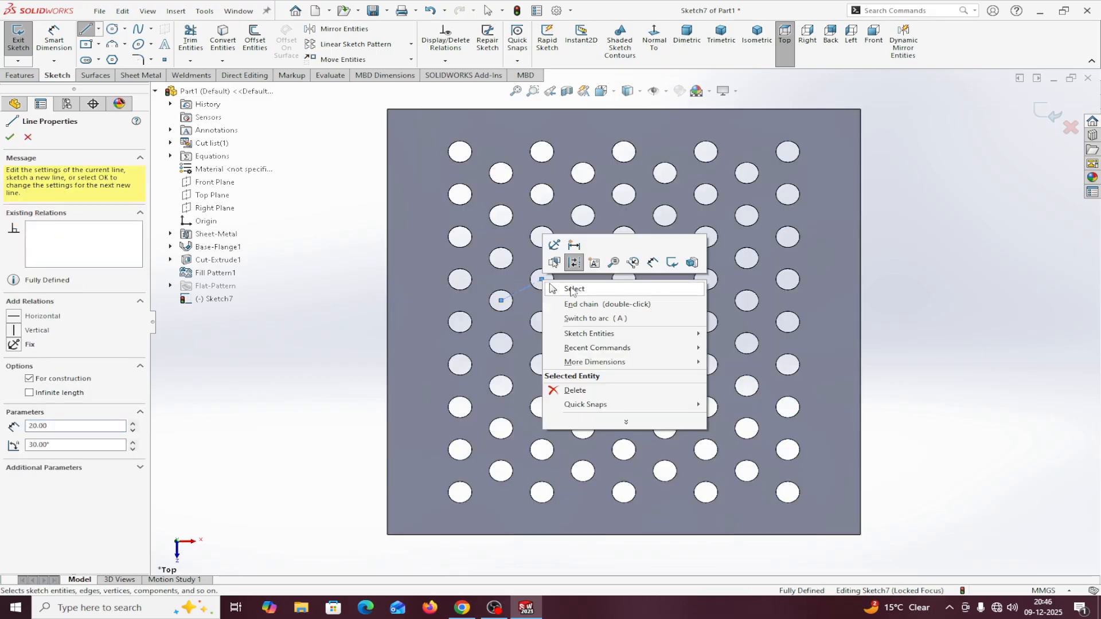
{"action": "left_click", "coordinate": [569, 290]}
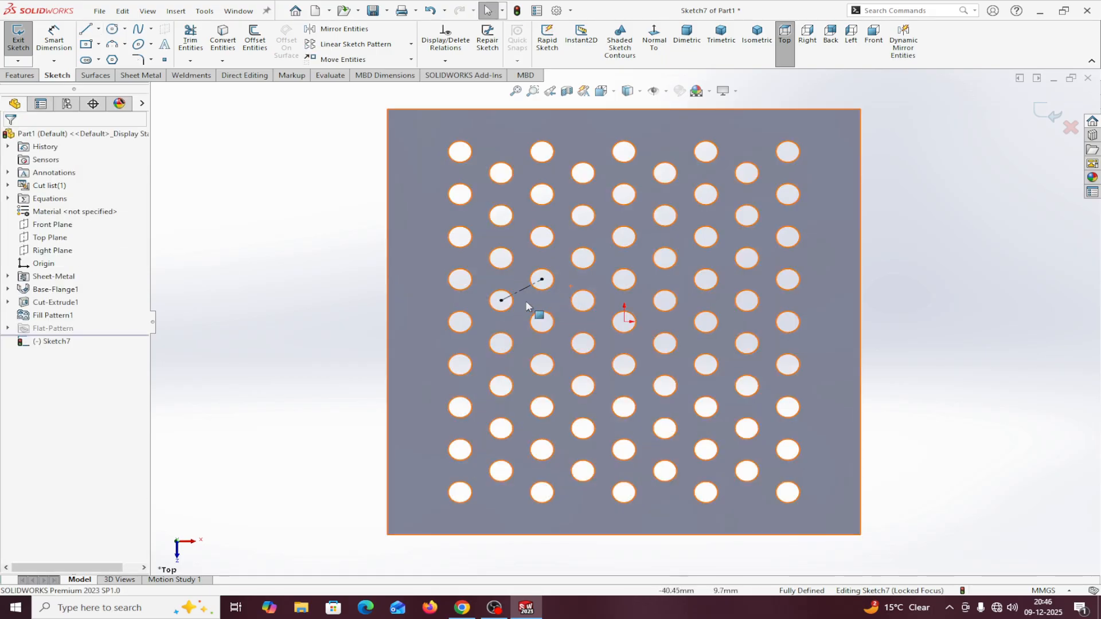
Draw a second centerline about 20 mm long from the same hole's centre to its lower-right neighbour's centre
{"action": "left_click", "coordinate": [99, 28]}
{"action": "left_click", "coordinate": [96, 60]}
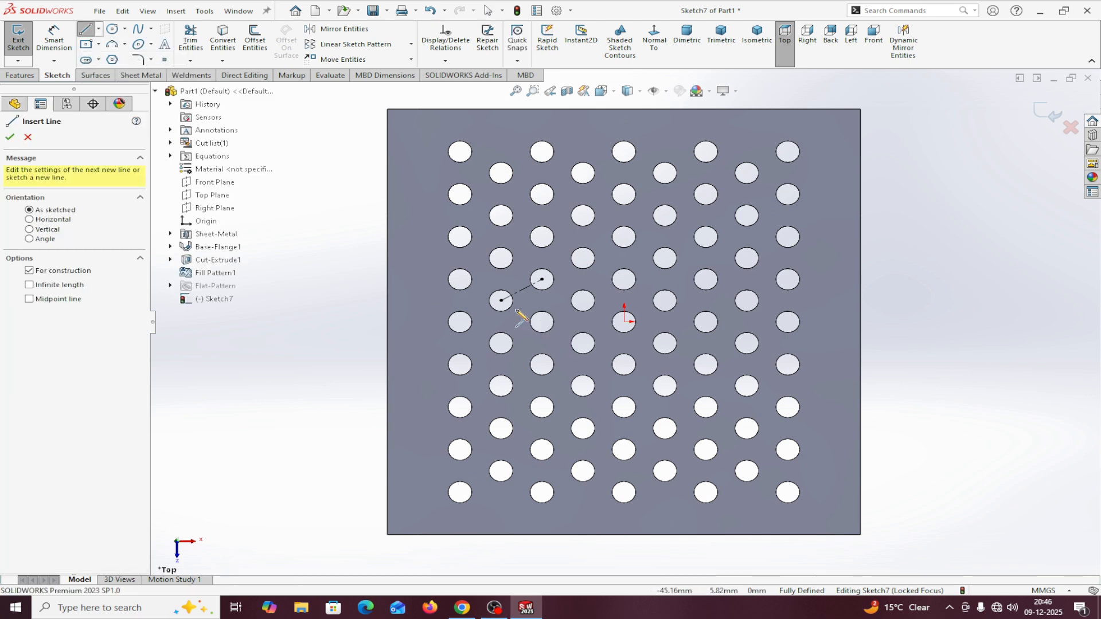
{"action": "left_click", "coordinate": [502, 300]}
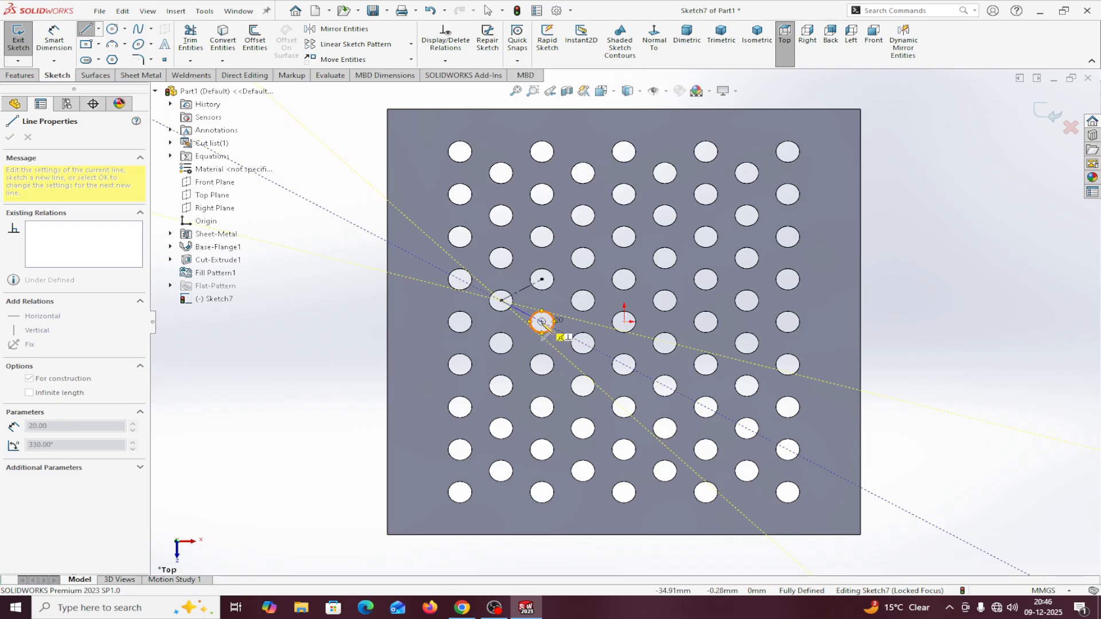
{"action": "left_click", "coordinate": [542, 322]}
{"action": "right_click", "coordinate": [541, 322]}
{"action": "left_click", "coordinate": [574, 332]}
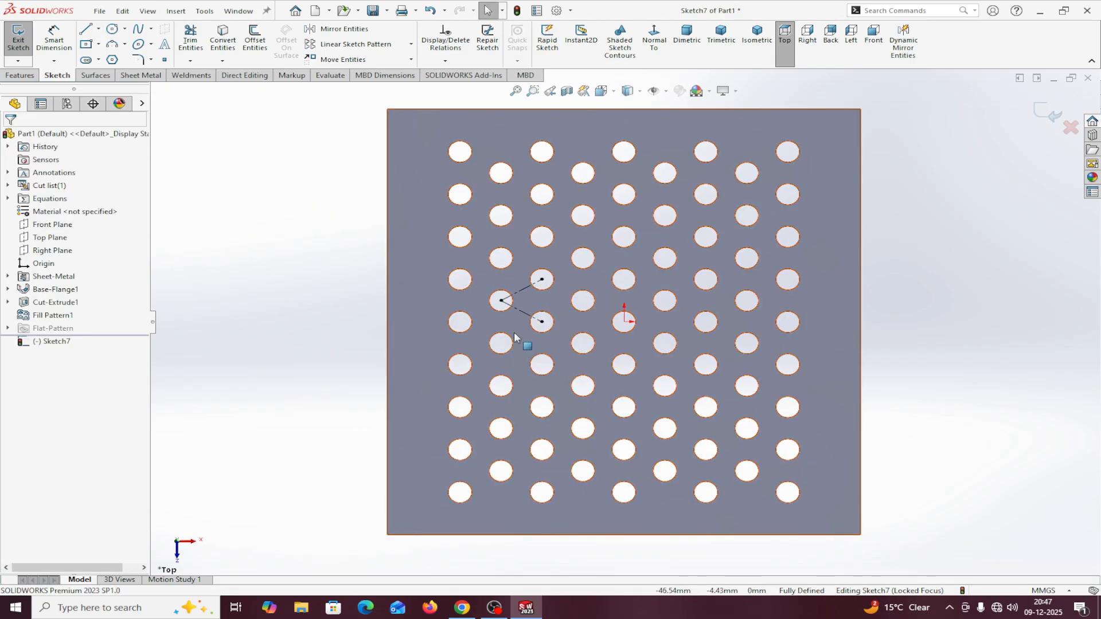
Dimension the angle between the two centerlines as a driven dimension
{"action": "left_click", "coordinate": [54, 37]}
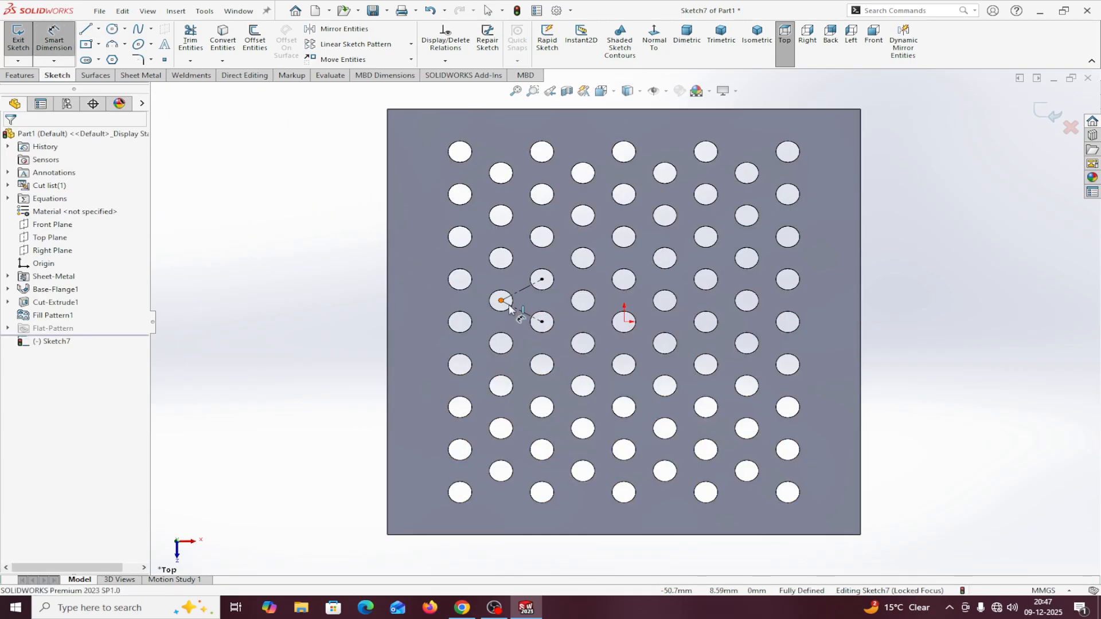
{"action": "left_click", "coordinate": [518, 296]}
{"action": "left_click", "coordinate": [523, 310]}
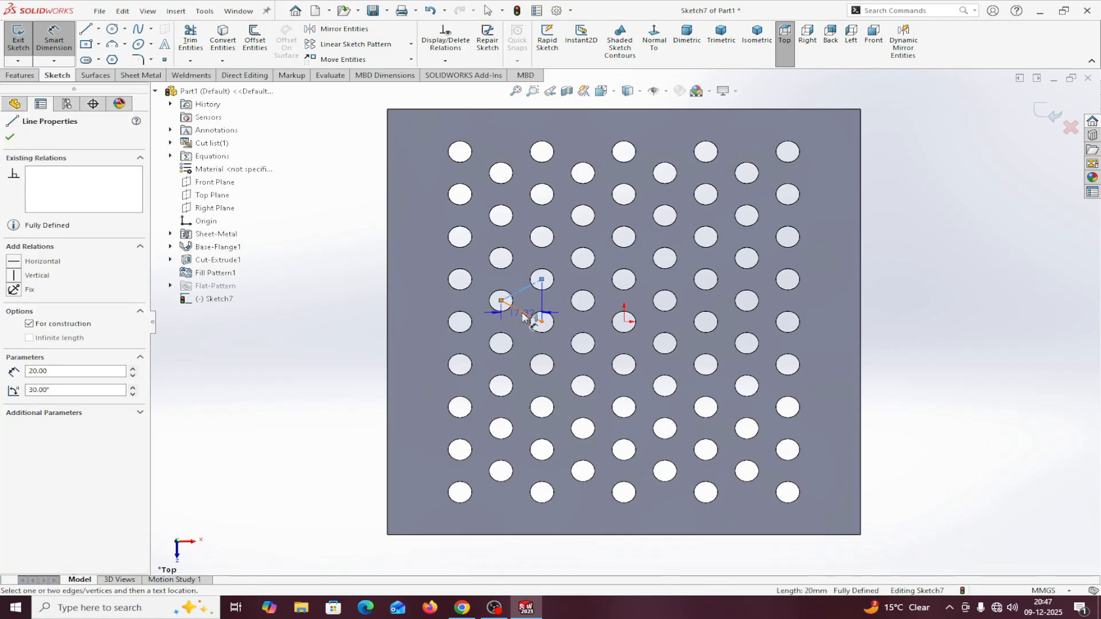
{"action": "left_click", "coordinate": [530, 307]}
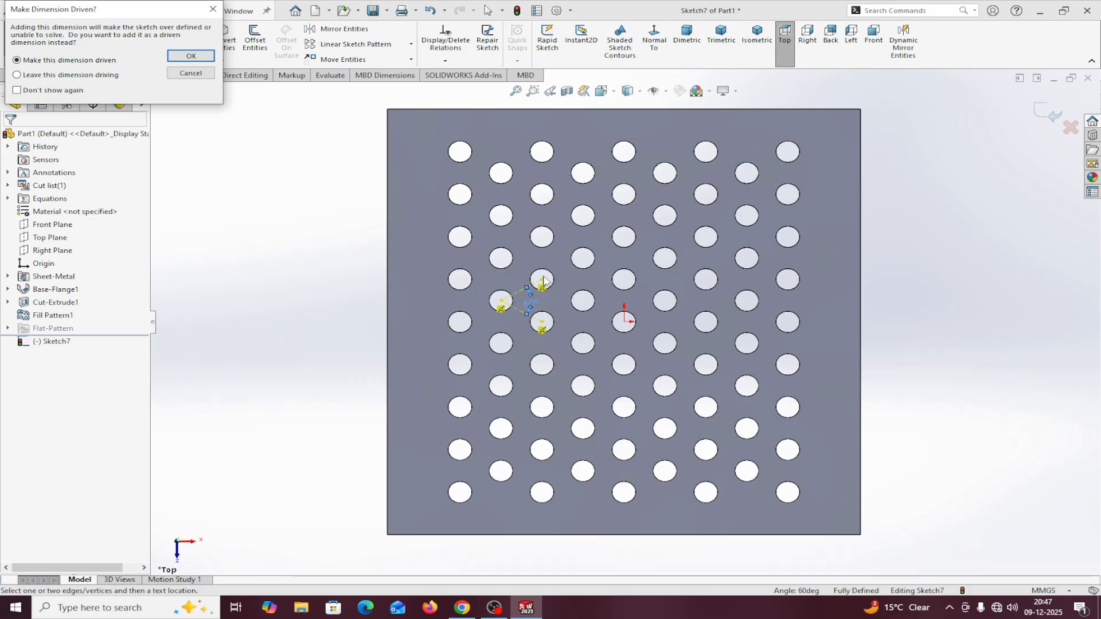
{"action": "left_click", "coordinate": [198, 58]}
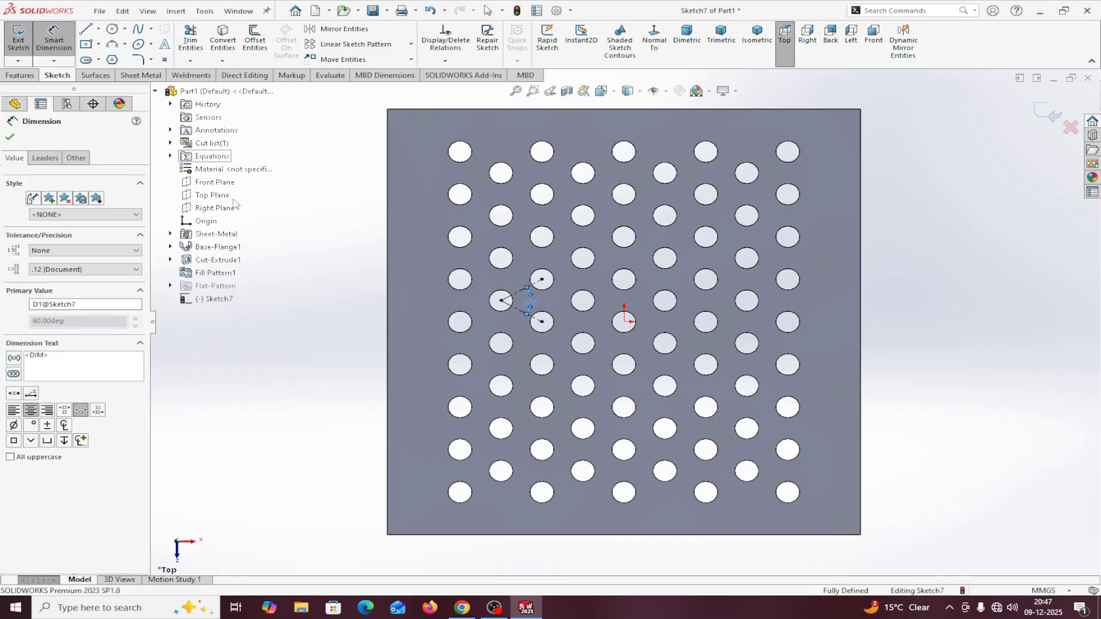
{"action": "left_click", "coordinate": [9, 136]}
Exit the centerline sketch and delete it from the part
{"action": "right_click", "coordinate": [35, 315]}
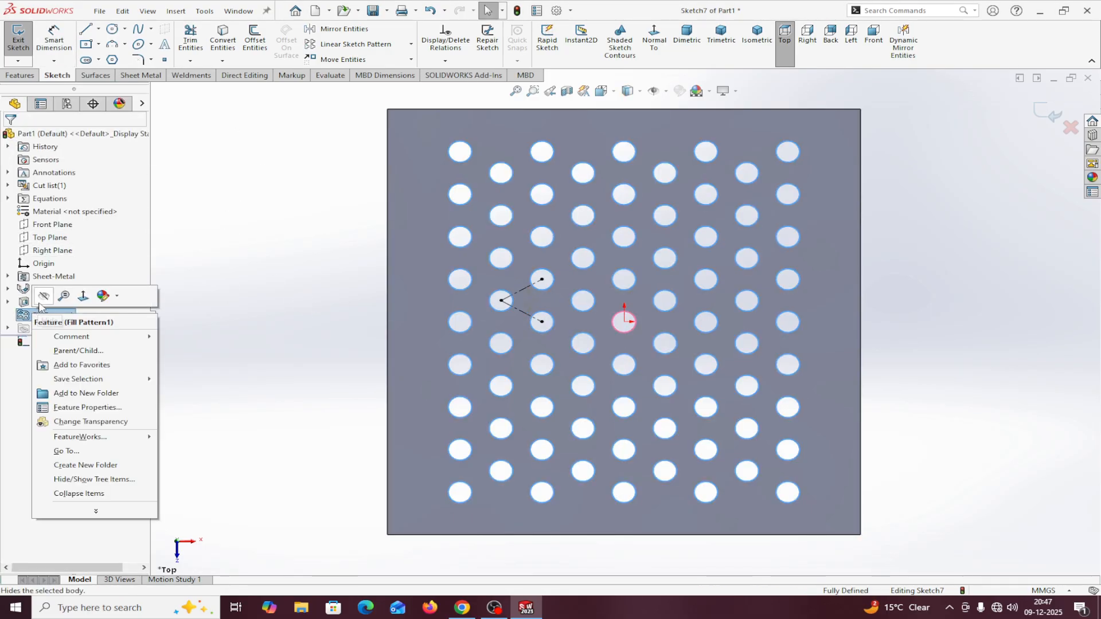
{"action": "left_click", "coordinate": [273, 344]}
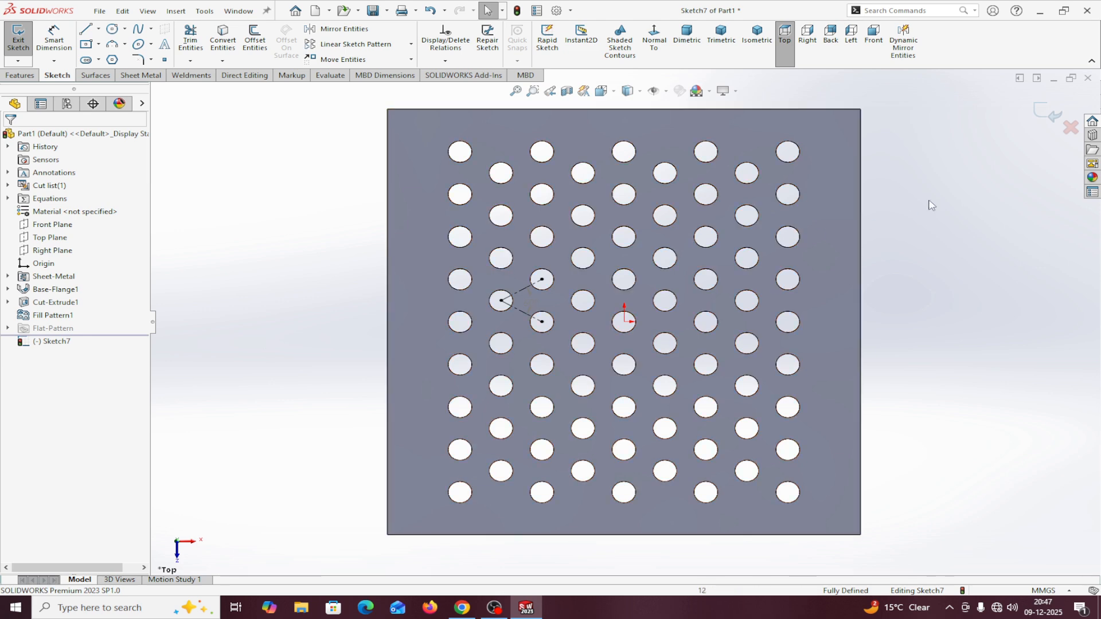
{"action": "left_click", "coordinate": [1045, 112]}
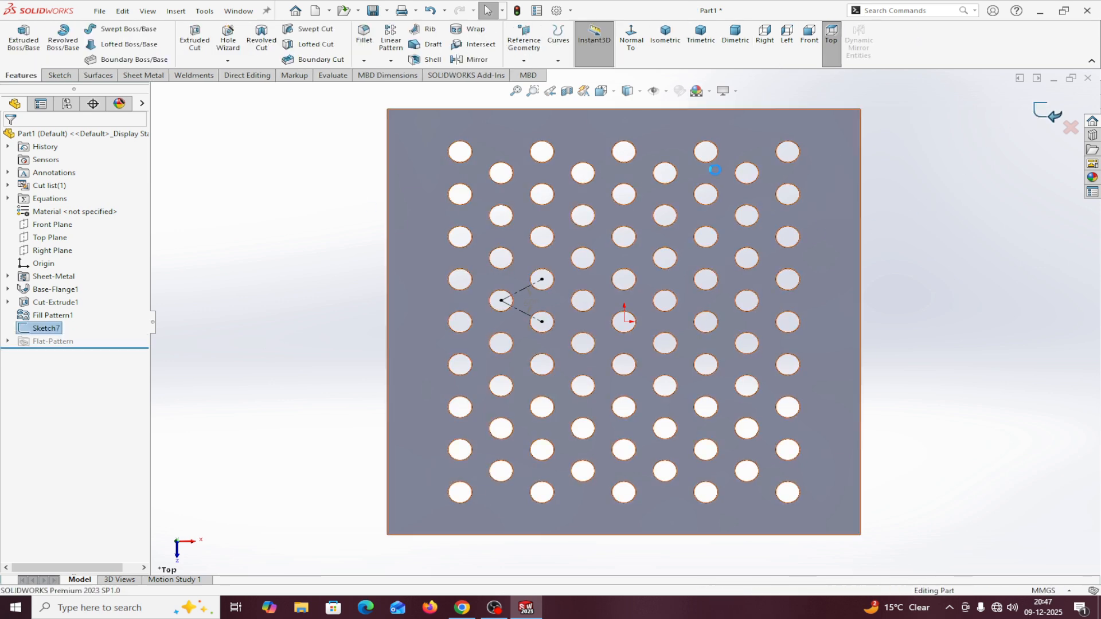
{"action": "right_click", "coordinate": [47, 332]}
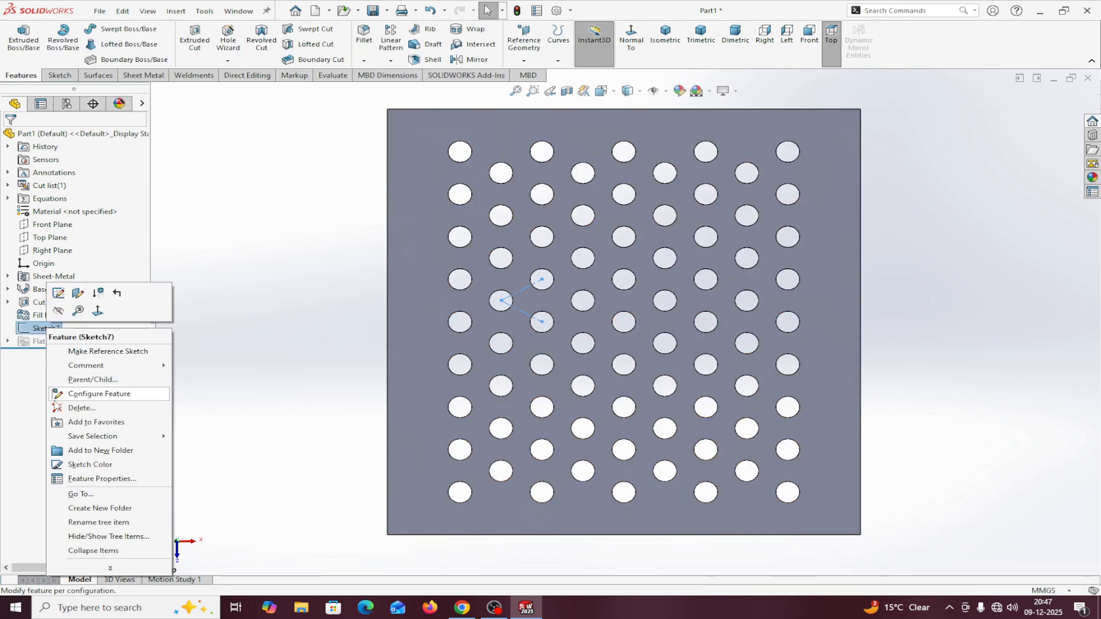
{"action": "left_click", "coordinate": [58, 402]}
{"action": "left_click", "coordinate": [631, 245]}
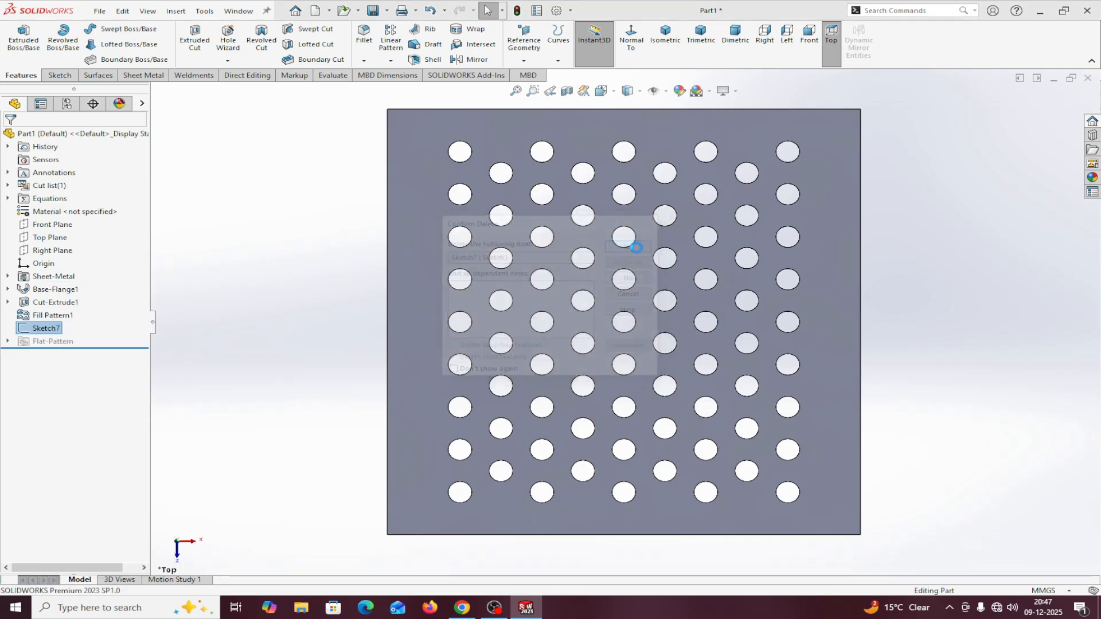
Recheck the fill pattern's spacing, stagger angle and margin settings, and accept the definition
{"action": "right_click", "coordinate": [55, 321]}
{"action": "left_click", "coordinate": [69, 292]}
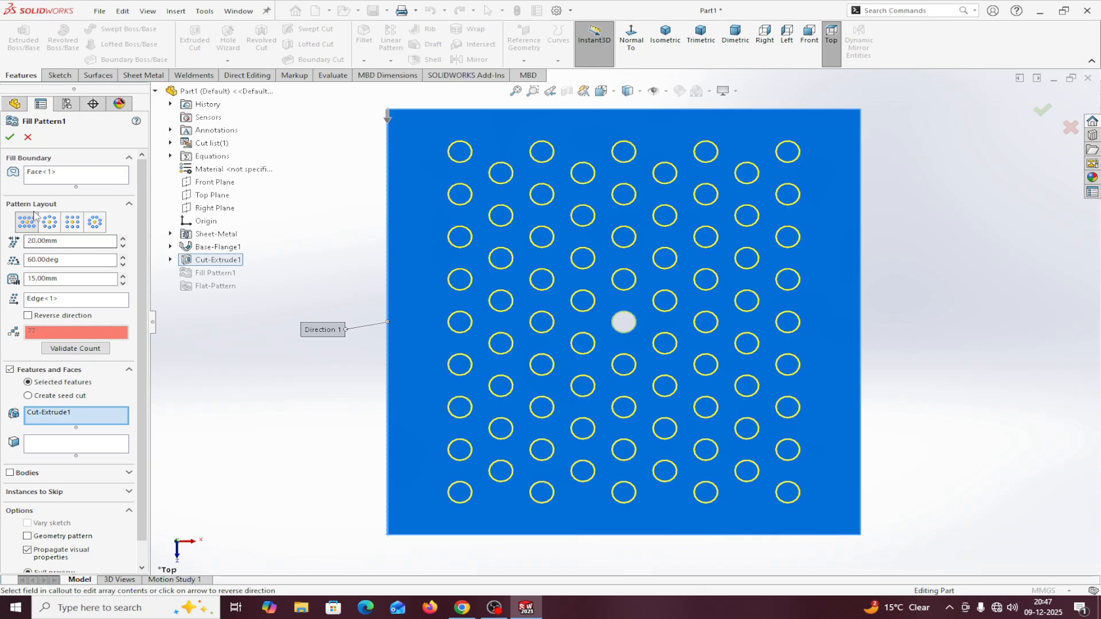
{"action": "left_click", "coordinate": [10, 140]}
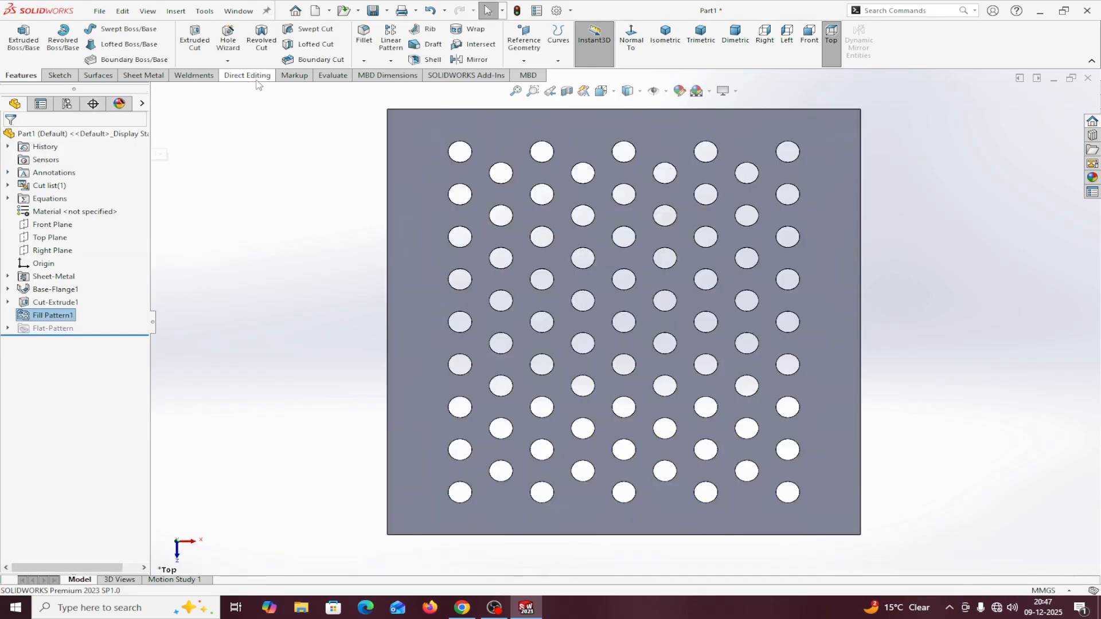
Measure the centre distance between two diagonally adjacent holes, and clear and close the measurement
{"action": "left_click", "coordinate": [330, 76]}
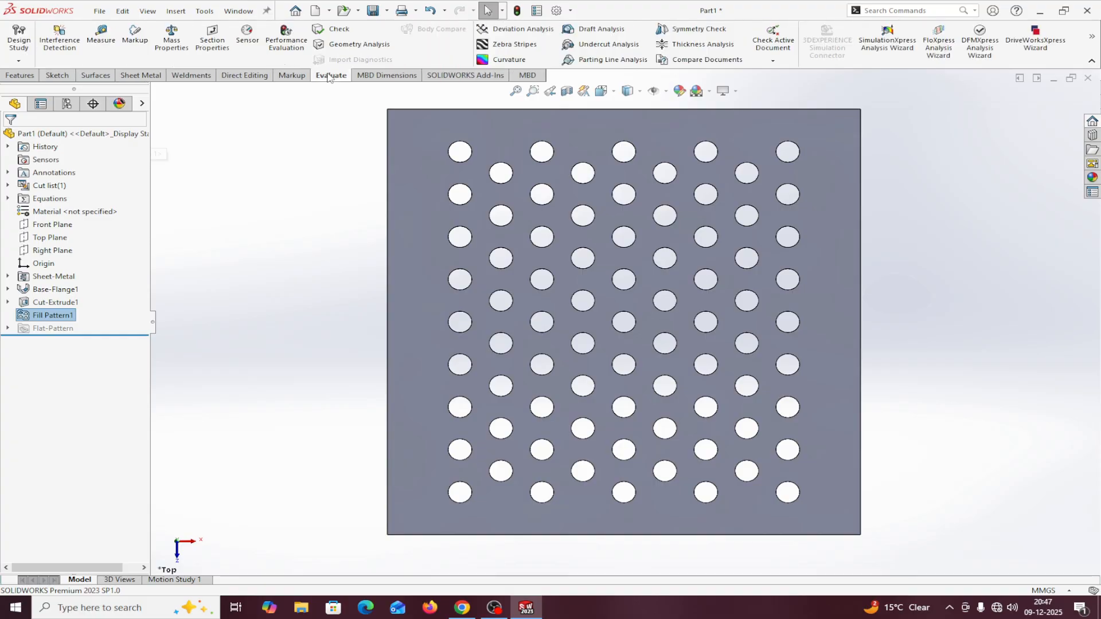
{"action": "left_click", "coordinate": [101, 34]}
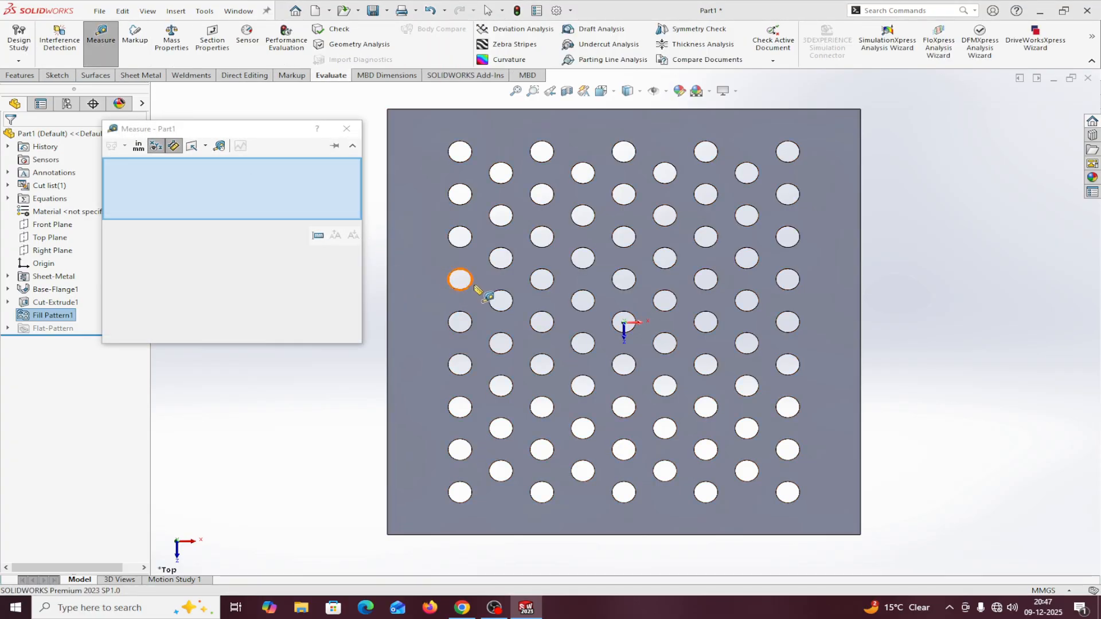
{"action": "left_click", "coordinate": [549, 232]}
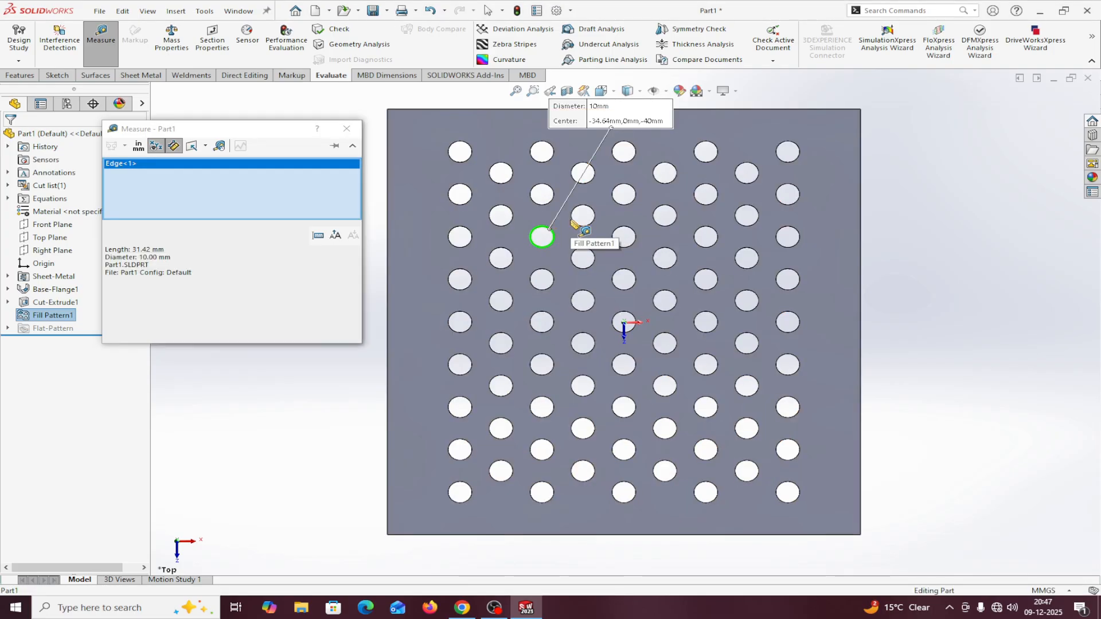
{"action": "left_click", "coordinate": [574, 221]}
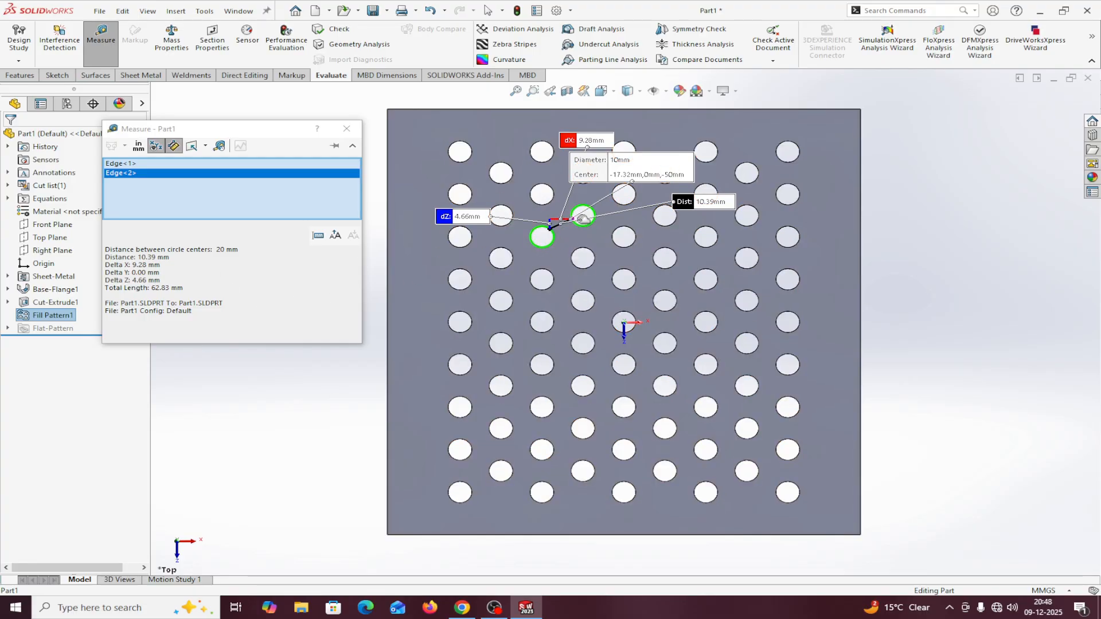
{"action": "right_click", "coordinate": [278, 192]}
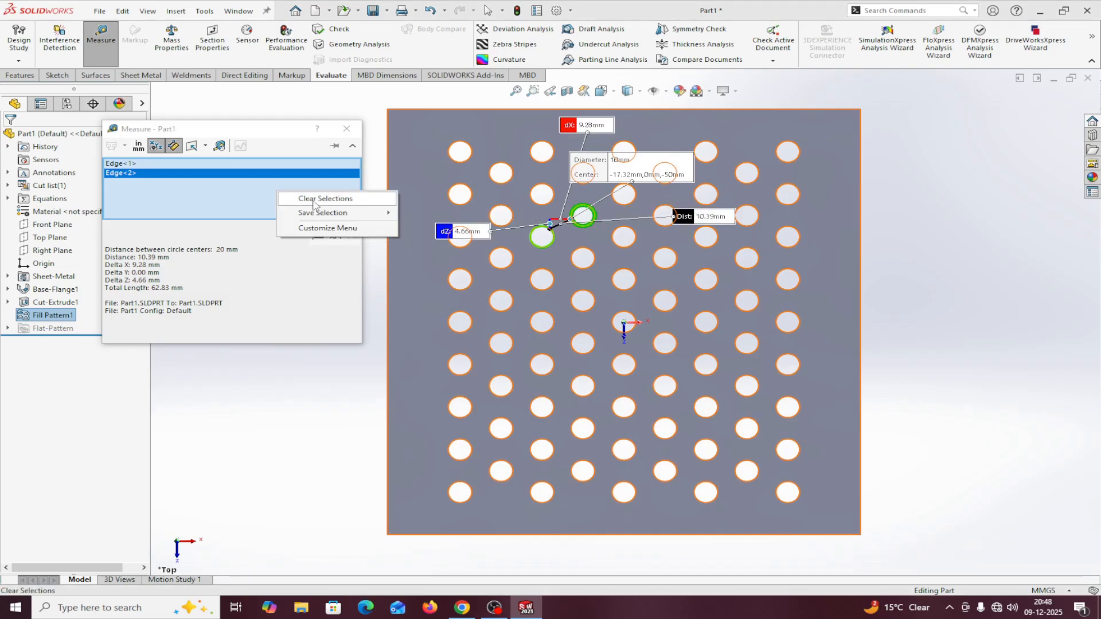
{"action": "left_click", "coordinate": [314, 198]}
{"action": "left_click", "coordinate": [346, 129]}
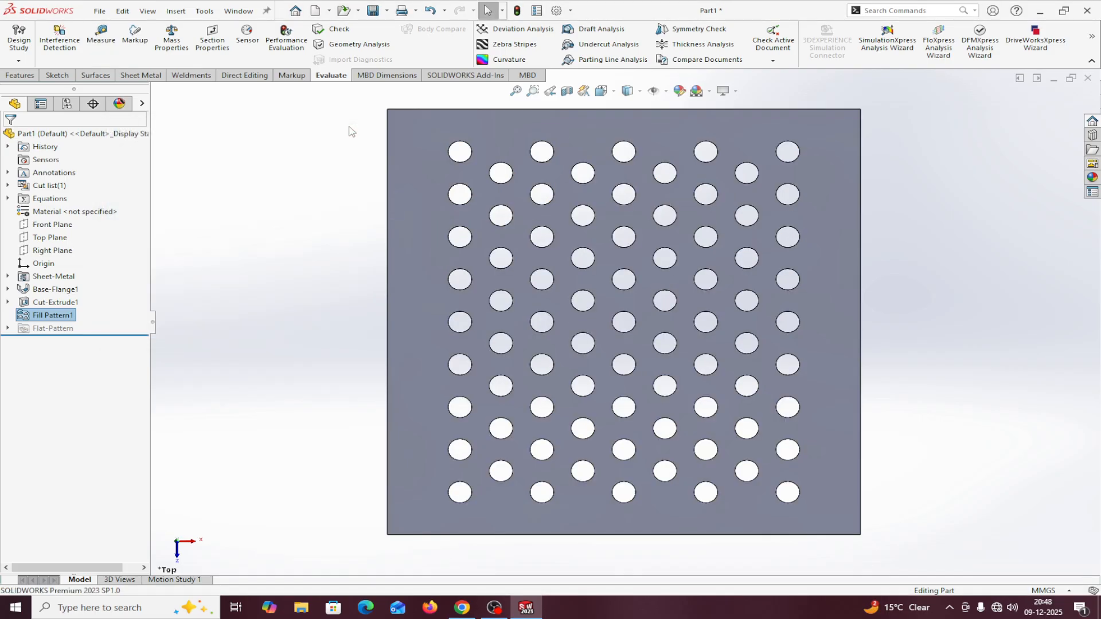
Measure the distance from the plate's left edge to the nearest hole in the third row, and clear and close the measurement
{"action": "left_click", "coordinate": [101, 35]}
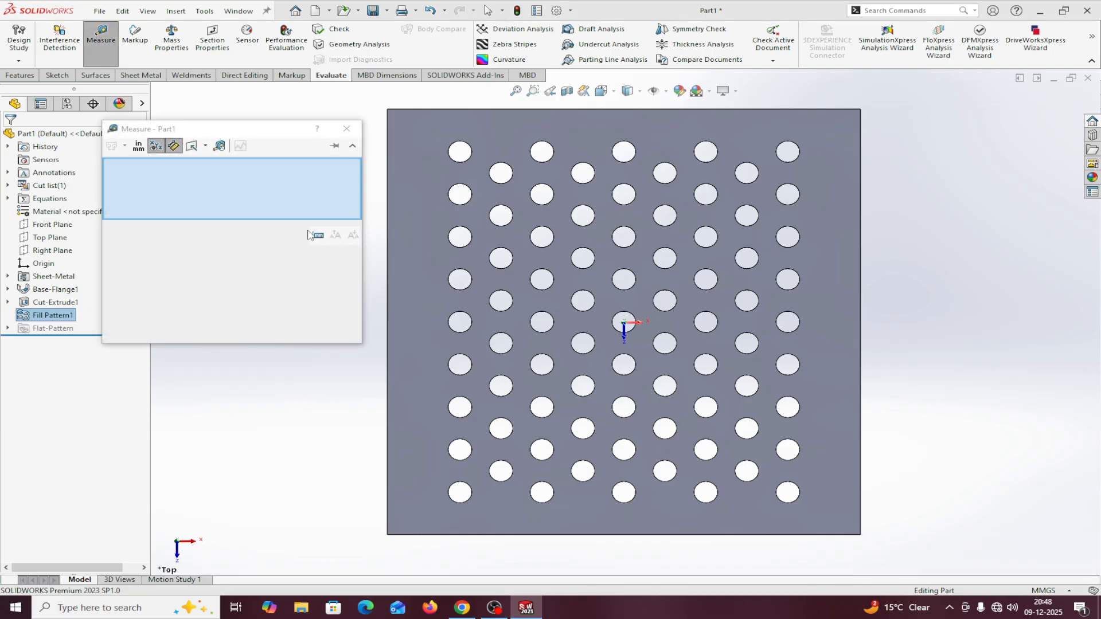
{"action": "left_click", "coordinate": [388, 243]}
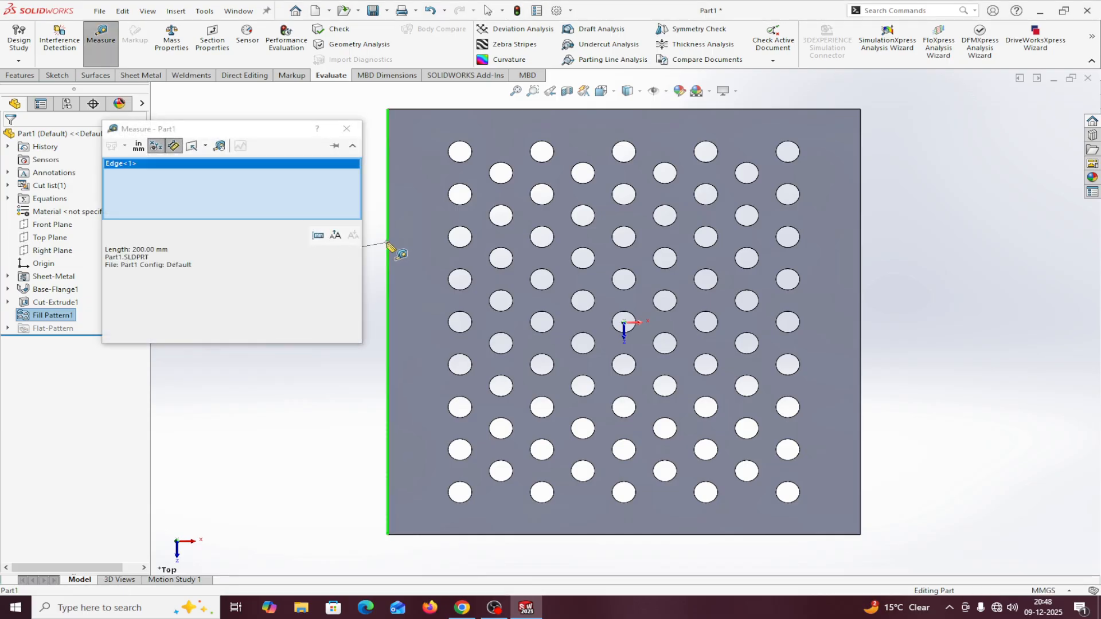
{"action": "left_click", "coordinate": [453, 242]}
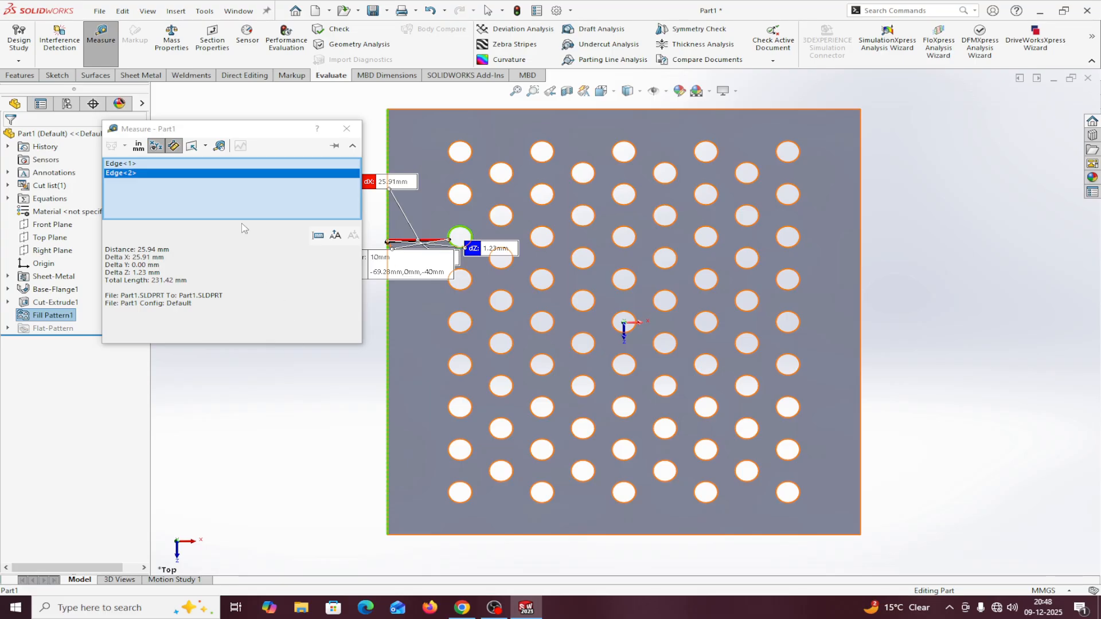
{"action": "right_click", "coordinate": [227, 193]}
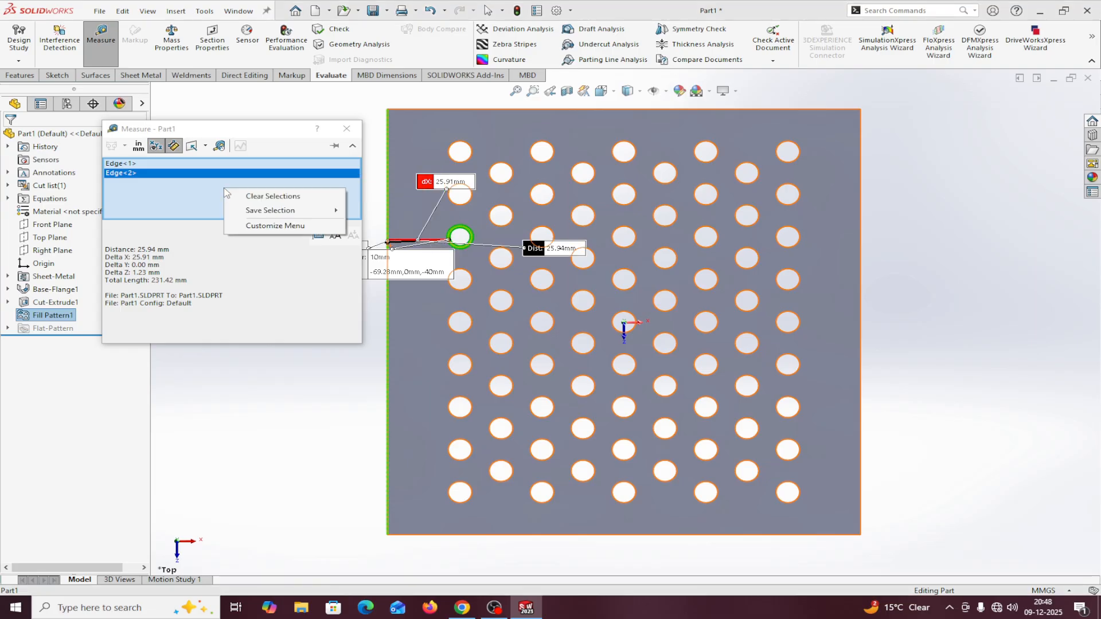
{"action": "left_click", "coordinate": [256, 200]}
{"action": "left_click", "coordinate": [347, 128]}
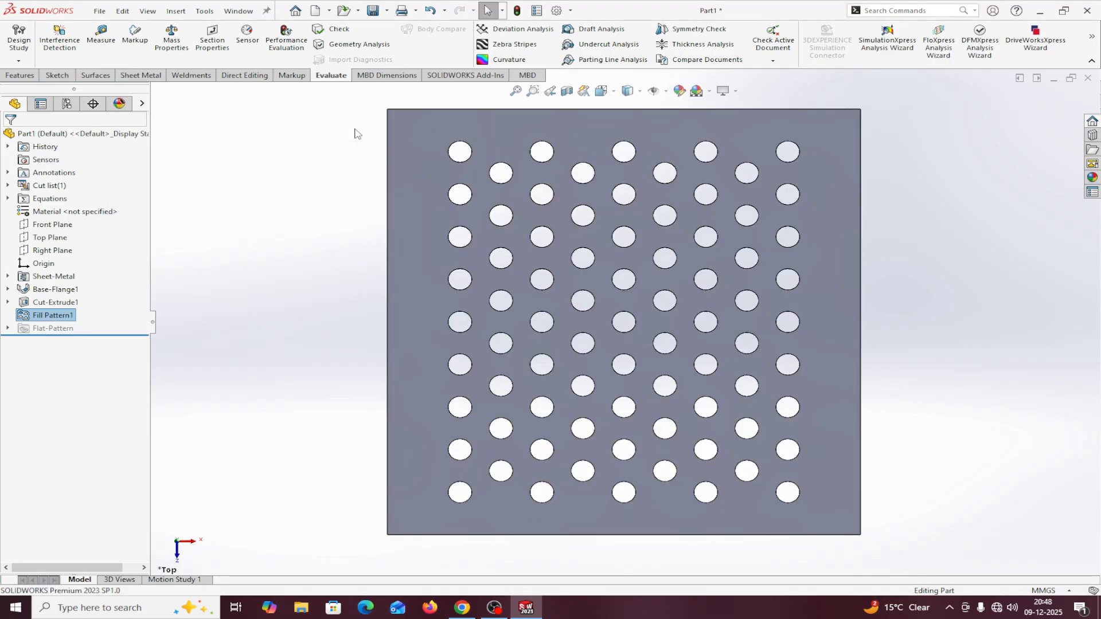
Edit the fill pattern to use a circular layout with a target instance spacing of 20 mm
{"action": "right_click", "coordinate": [52, 316]}
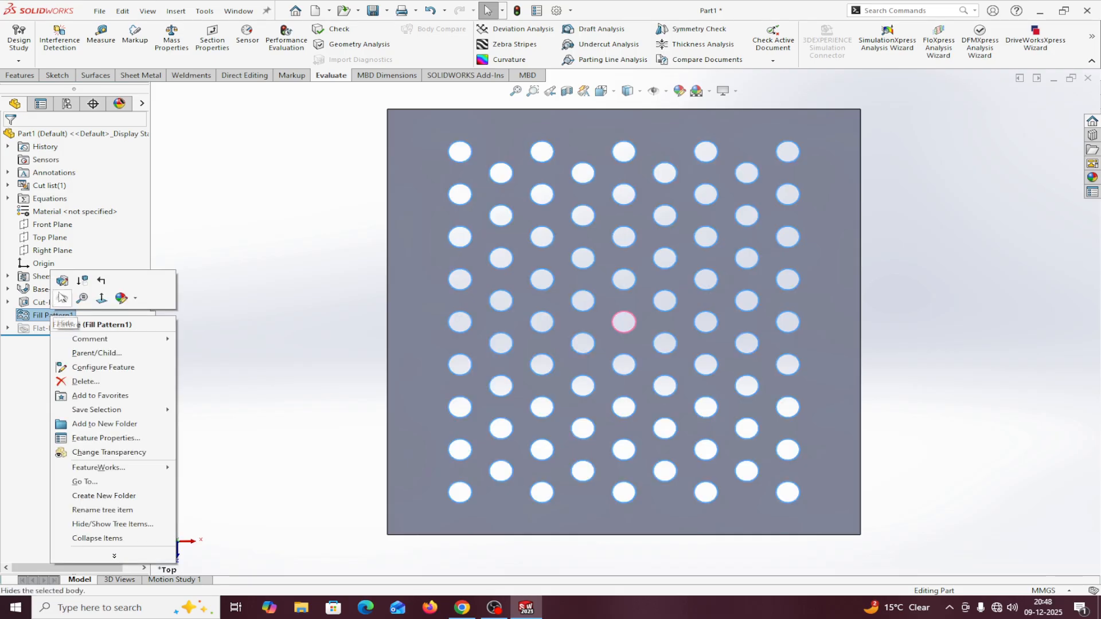
{"action": "left_click", "coordinate": [63, 292]}
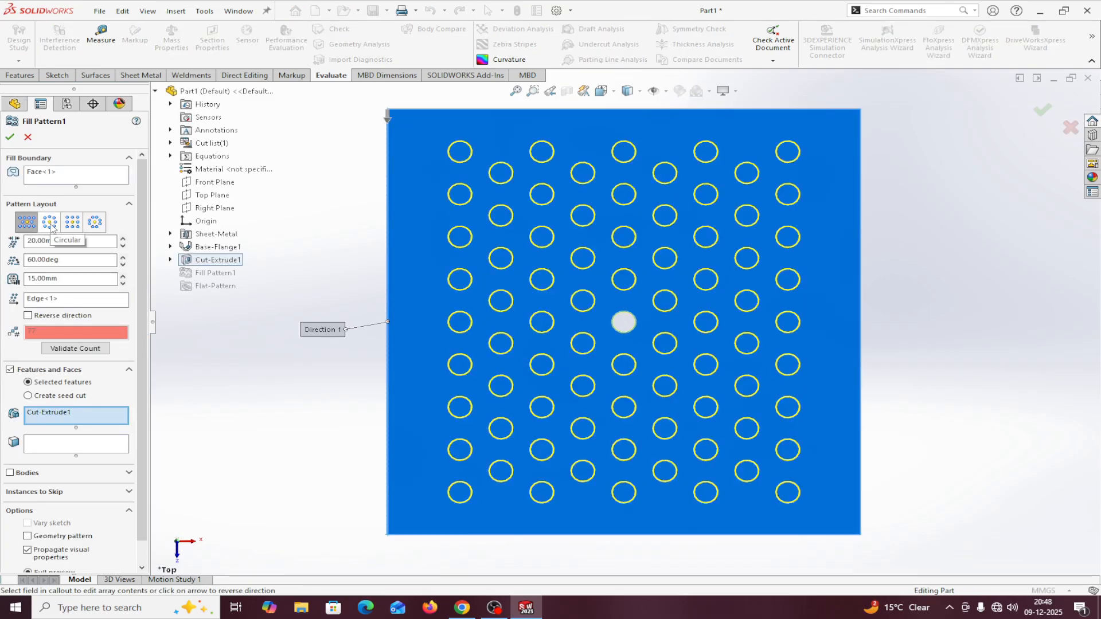
{"action": "left_click", "coordinate": [50, 223]}
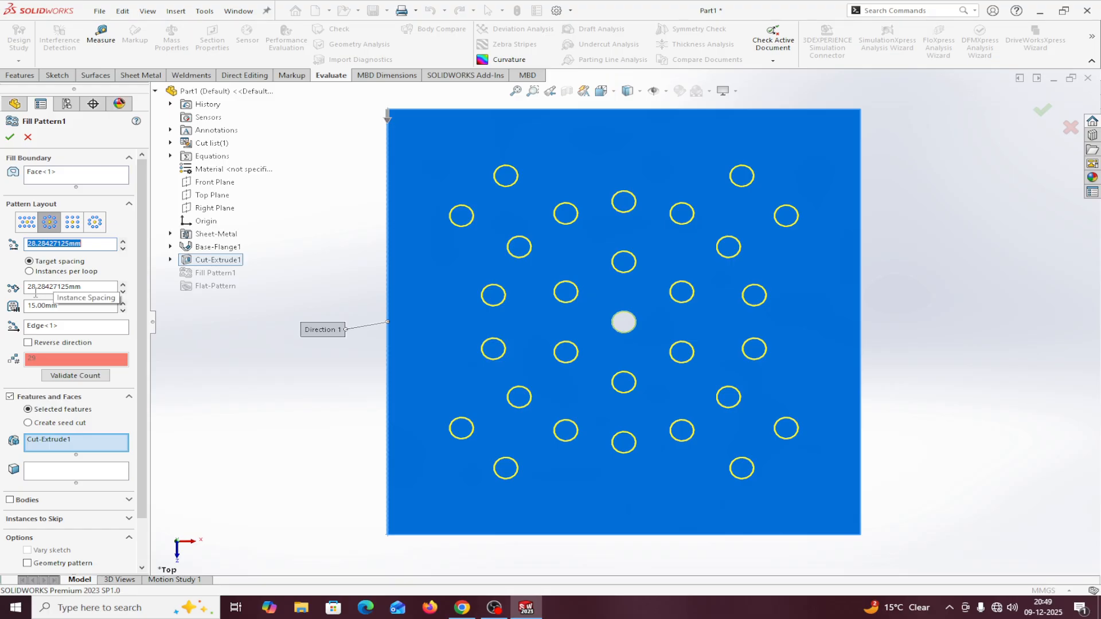
{"action": "left_click_drag", "start_coordinate": [81, 289], "coordinate": [35, 287]}
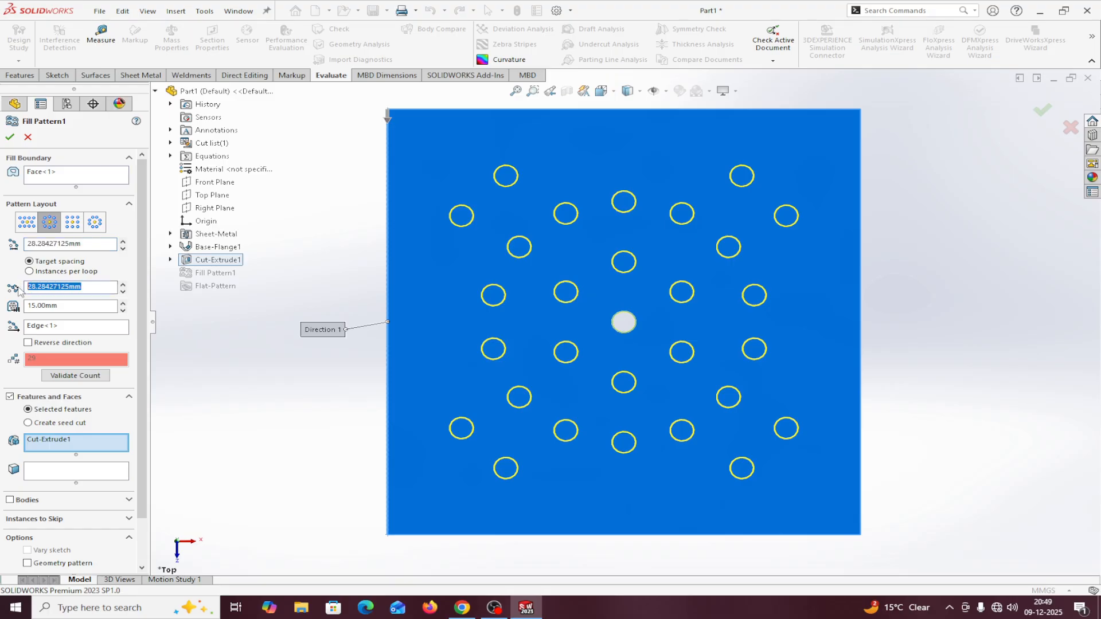
{"action": "type", "text": "20"}
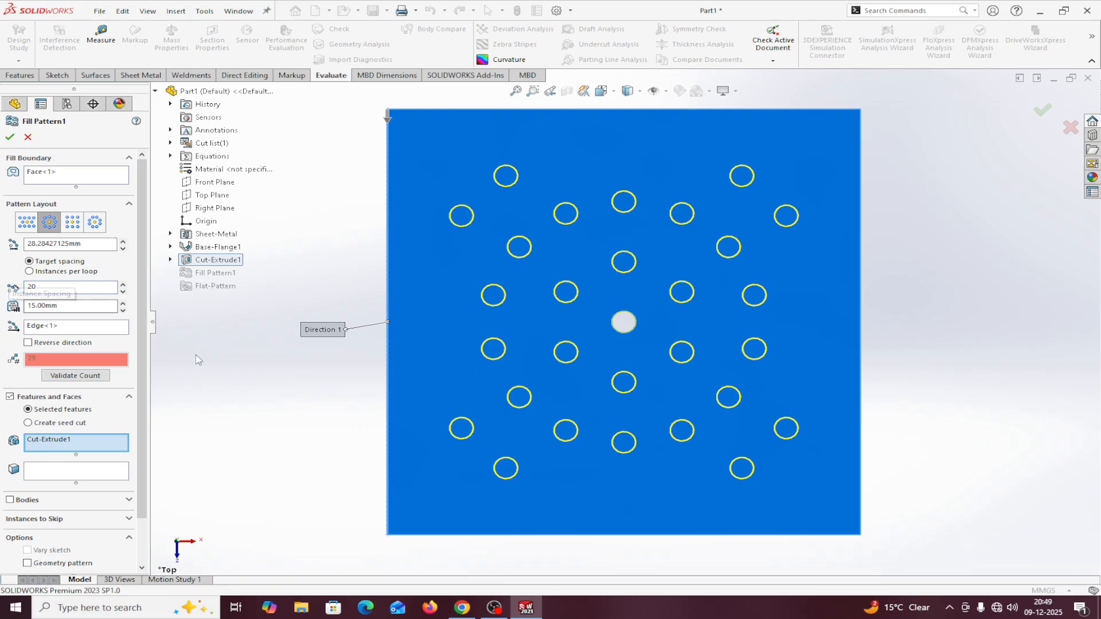
{"action": "key", "text": "Return"}
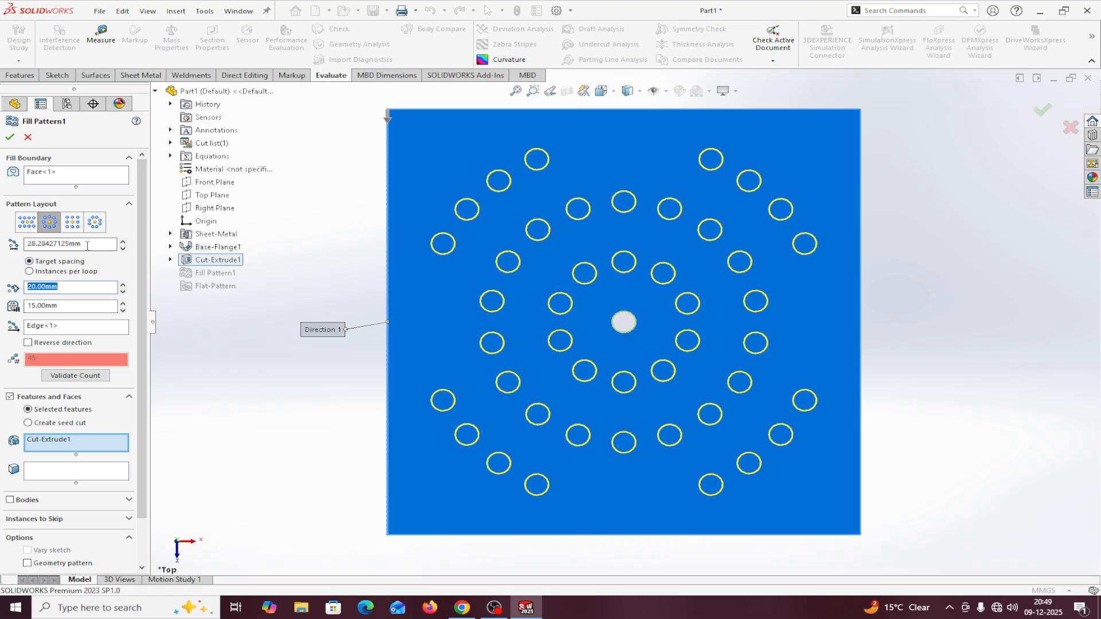
Set the circular pattern's loop spacing to 20 mm and accept the fill pattern
{"action": "left_click_drag", "start_coordinate": [87, 244], "coordinate": [23, 244]}
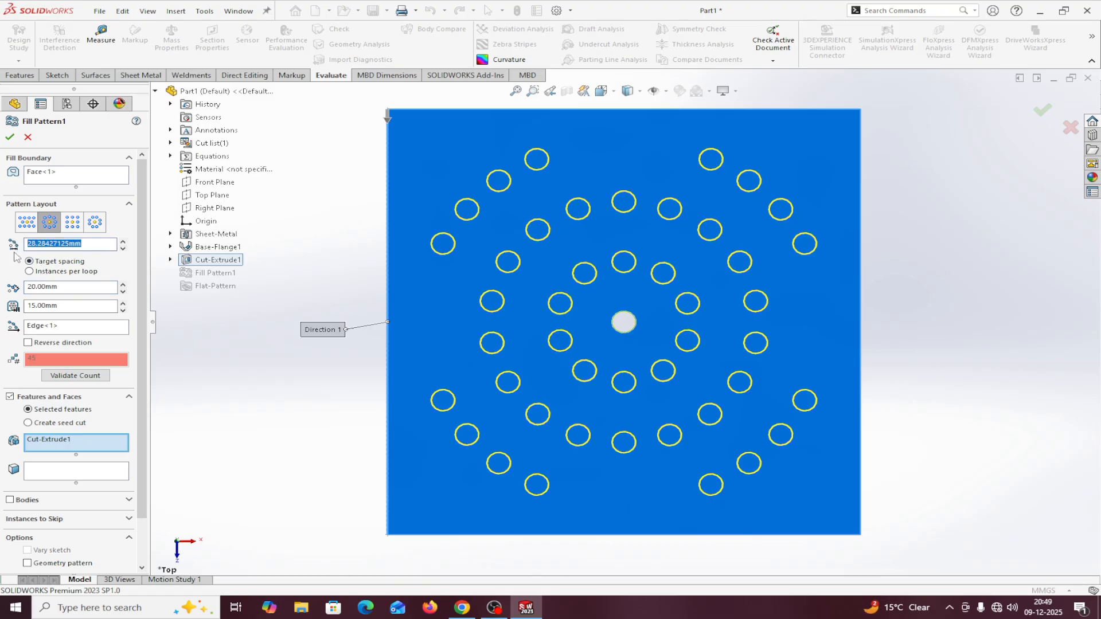
{"action": "type", "text": "20"}
{"action": "key", "text": "Return"}
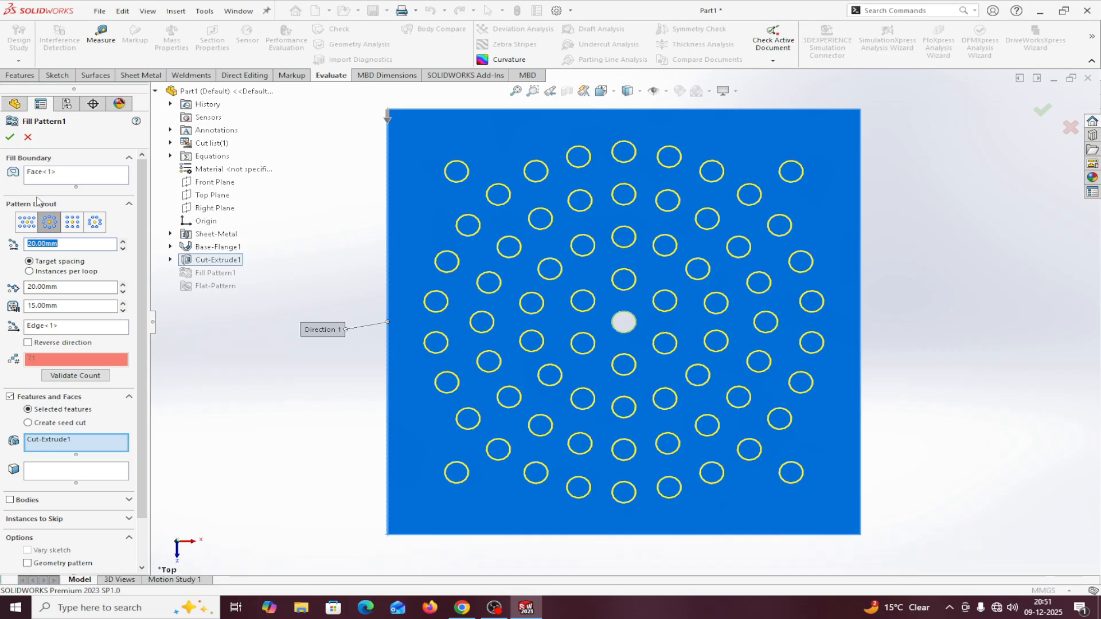
{"action": "left_click", "coordinate": [9, 137]}
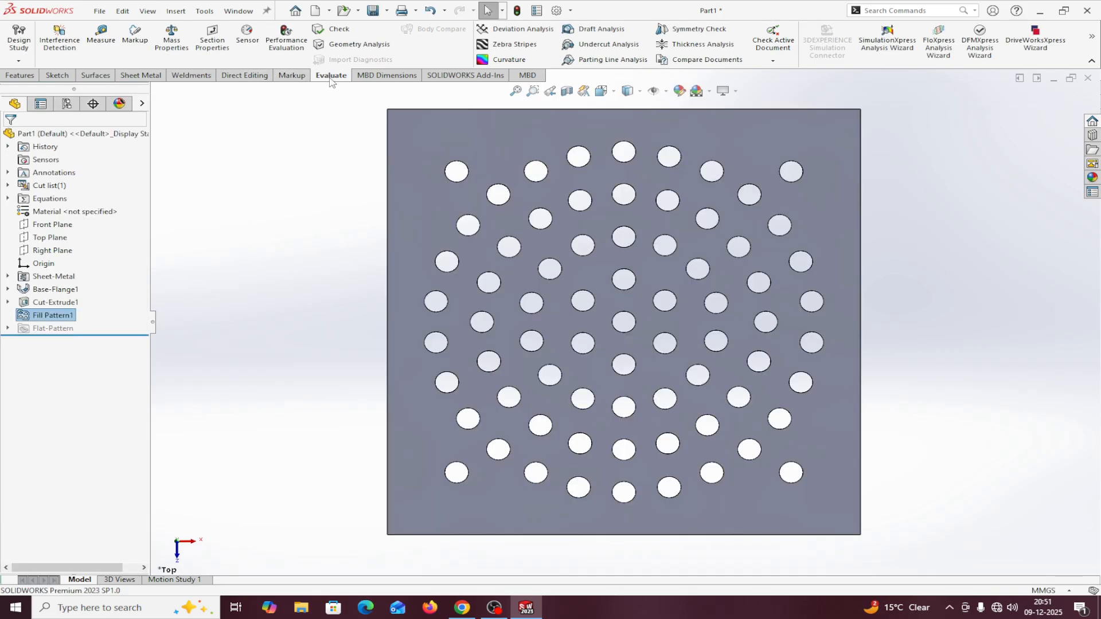
Measure the centre distance between the upper-left hole of the innermost loop and the diagonally adjacent second-loop hole, and clear the selections
{"action": "left_click", "coordinate": [100, 35]}
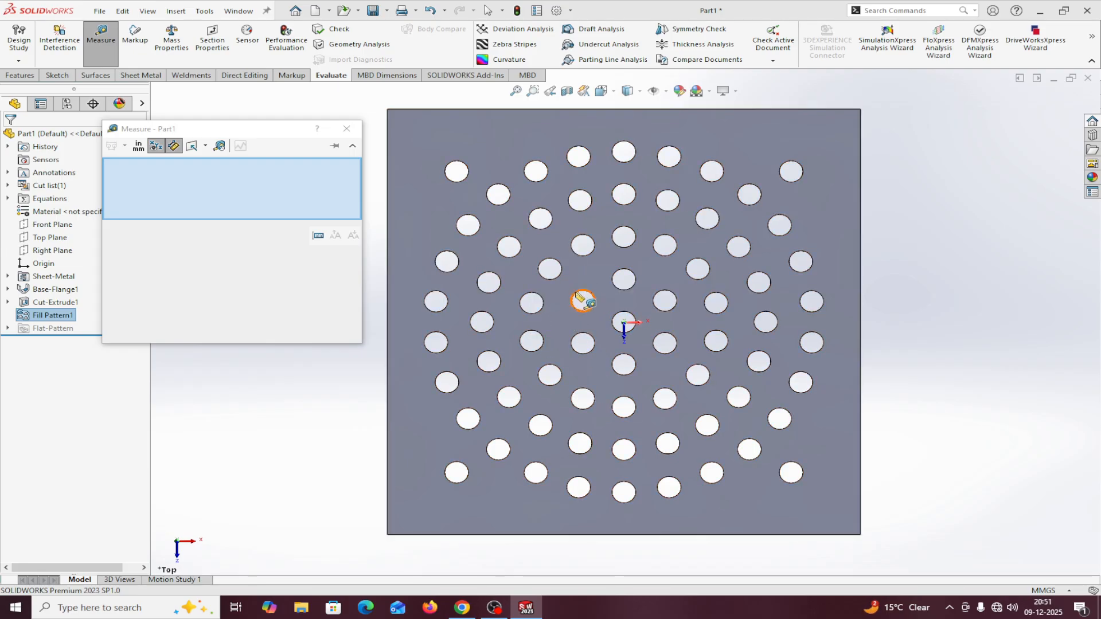
{"action": "left_click", "coordinate": [575, 294]}
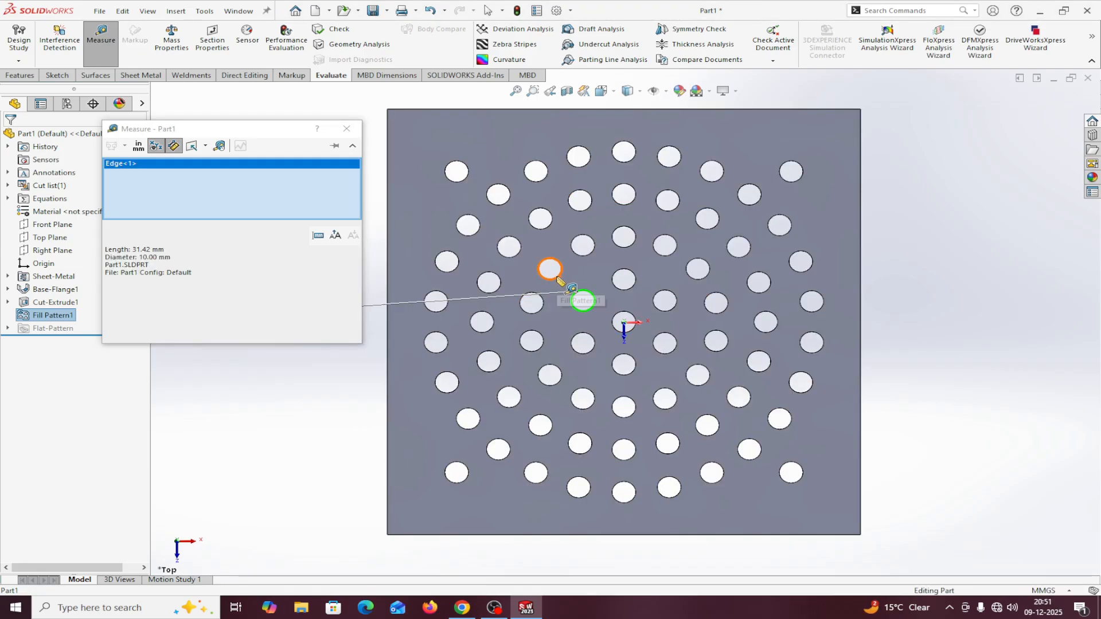
{"action": "left_click", "coordinate": [557, 278]}
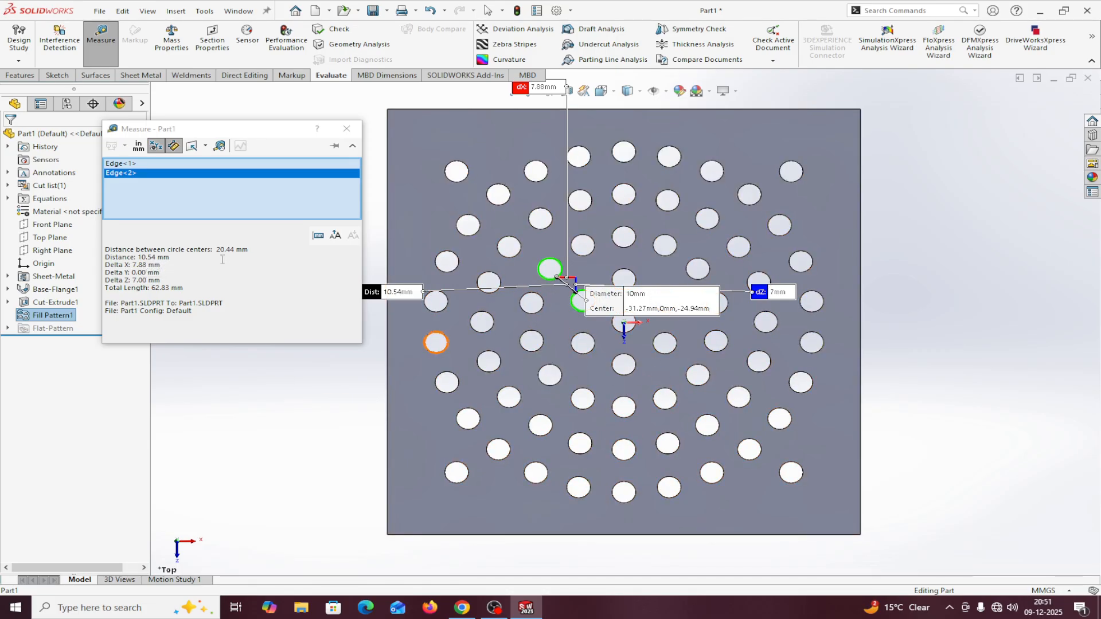
{"action": "right_click", "coordinate": [212, 187]}
{"action": "left_click", "coordinate": [241, 193]}
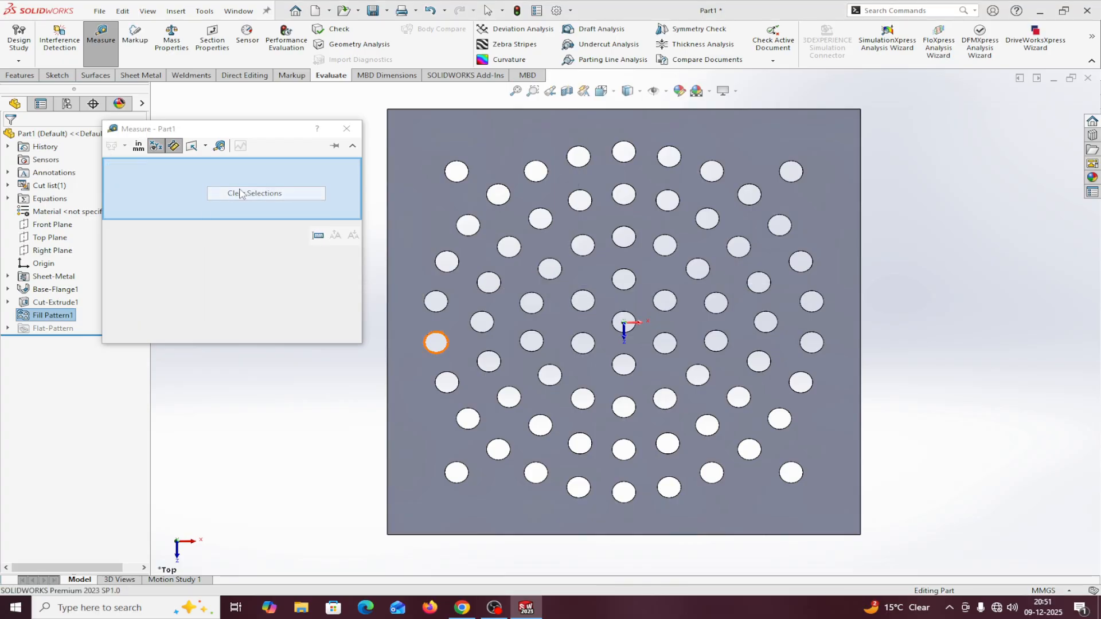
Measure the centre distance between the innermost loop's lower-left hole and the second-loop hole beside it, and clear the selections
{"action": "left_click", "coordinate": [572, 344]}
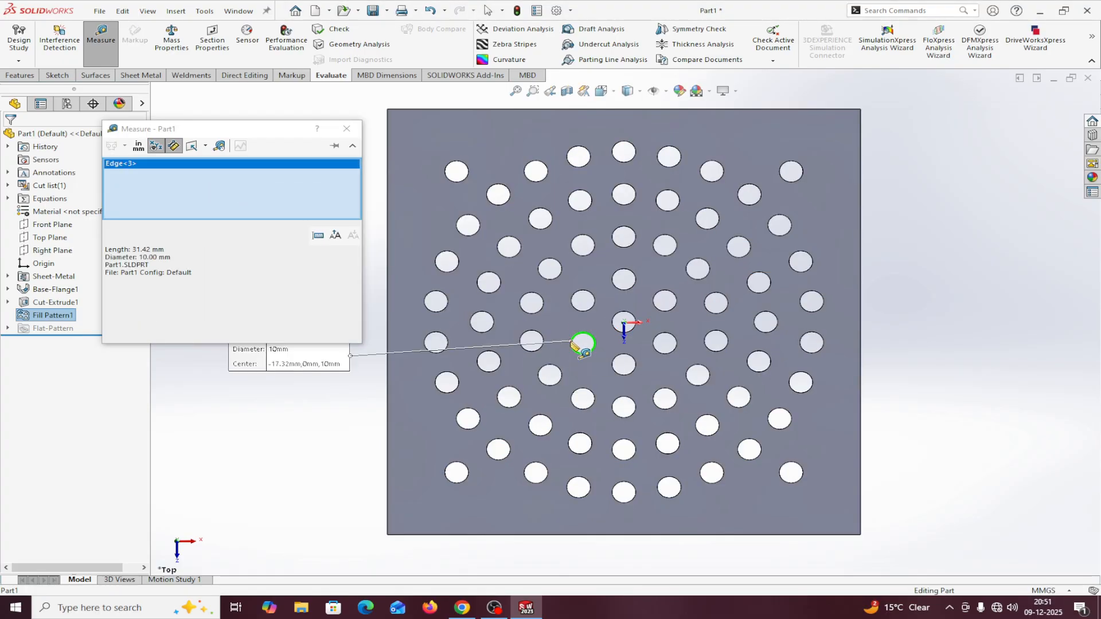
{"action": "left_click", "coordinate": [542, 342]}
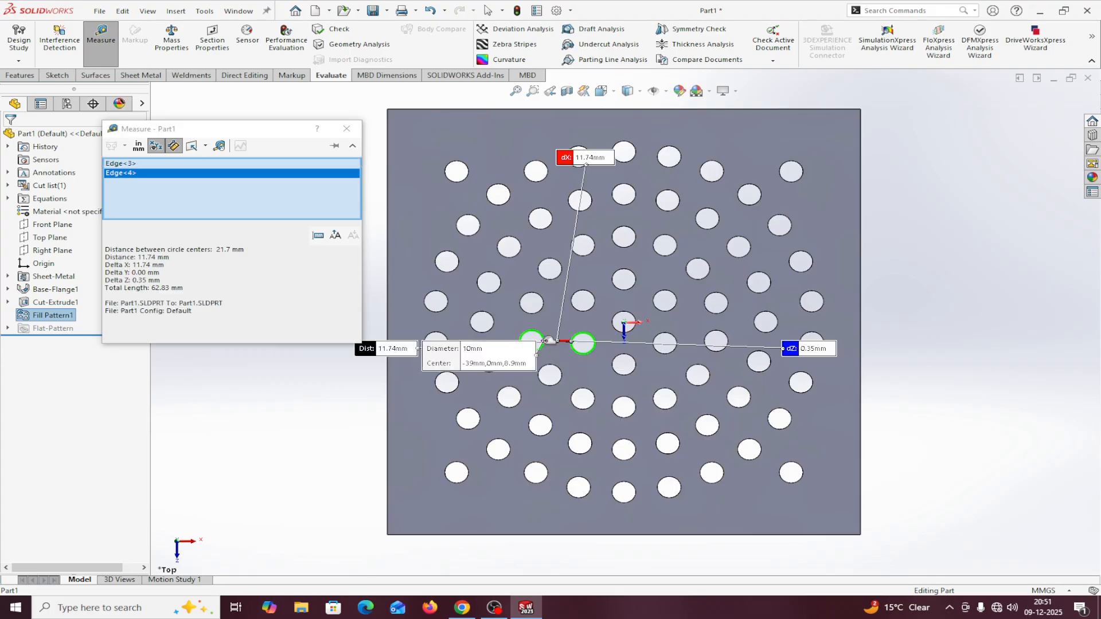
{"action": "right_click", "coordinate": [205, 201]}
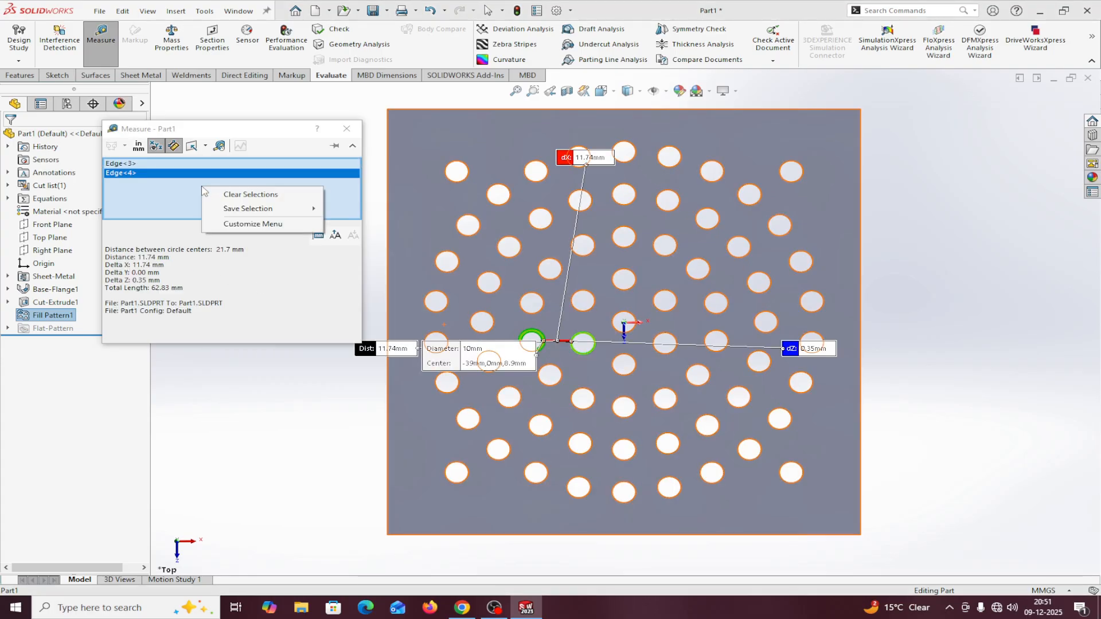
{"action": "left_click", "coordinate": [238, 195]}
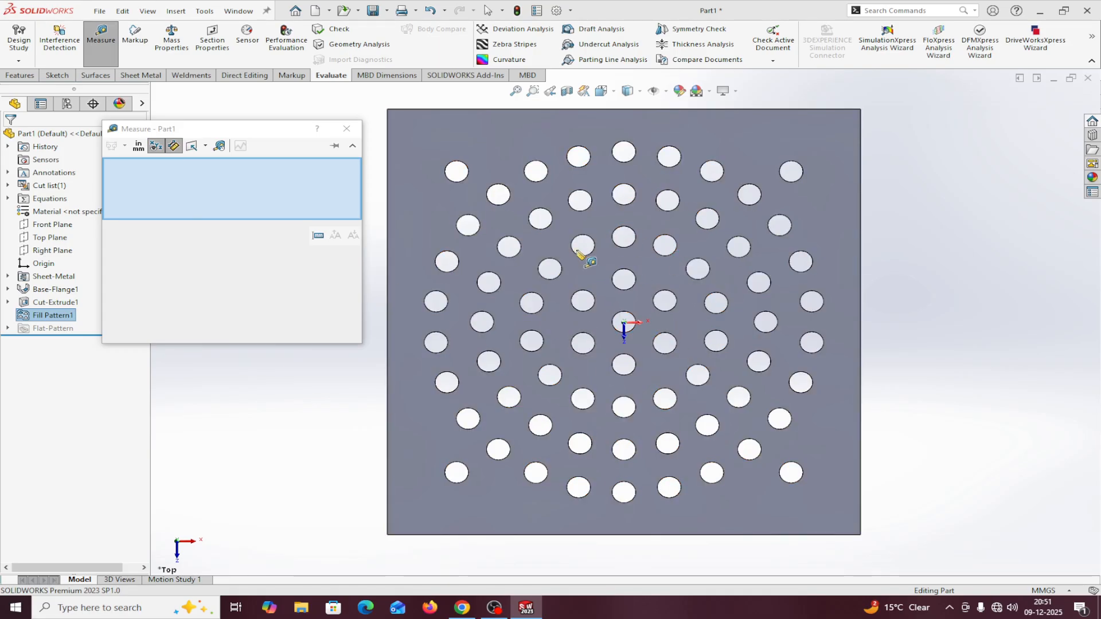
Measure the loop spacing between the first two holes directly above the centre hole, and clear the selections
{"action": "left_click", "coordinate": [624, 271]}
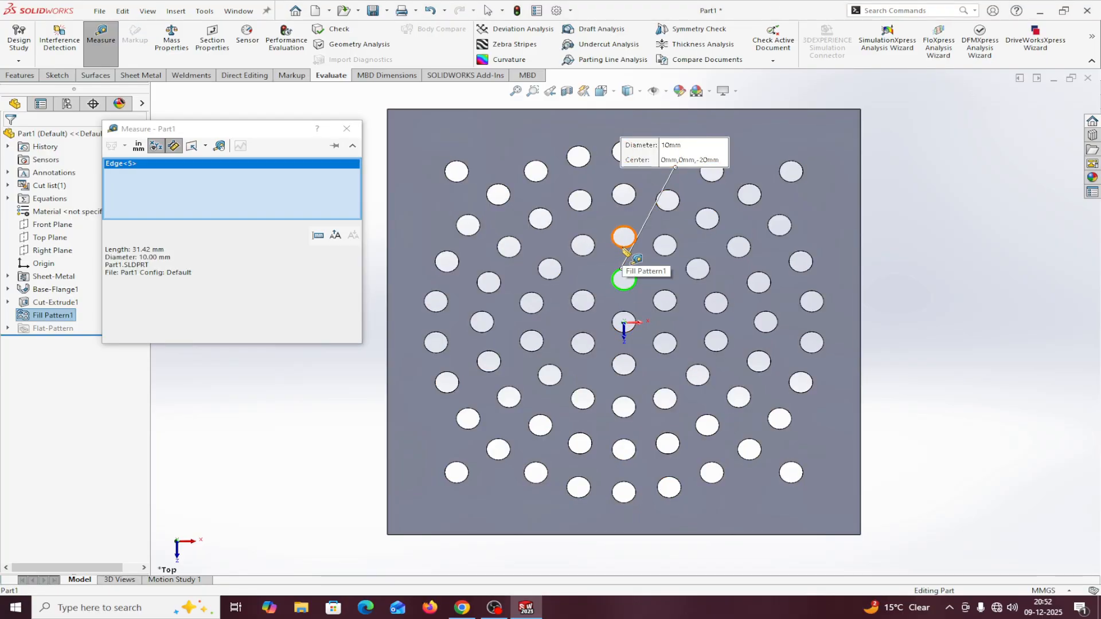
{"action": "left_click", "coordinate": [624, 248]}
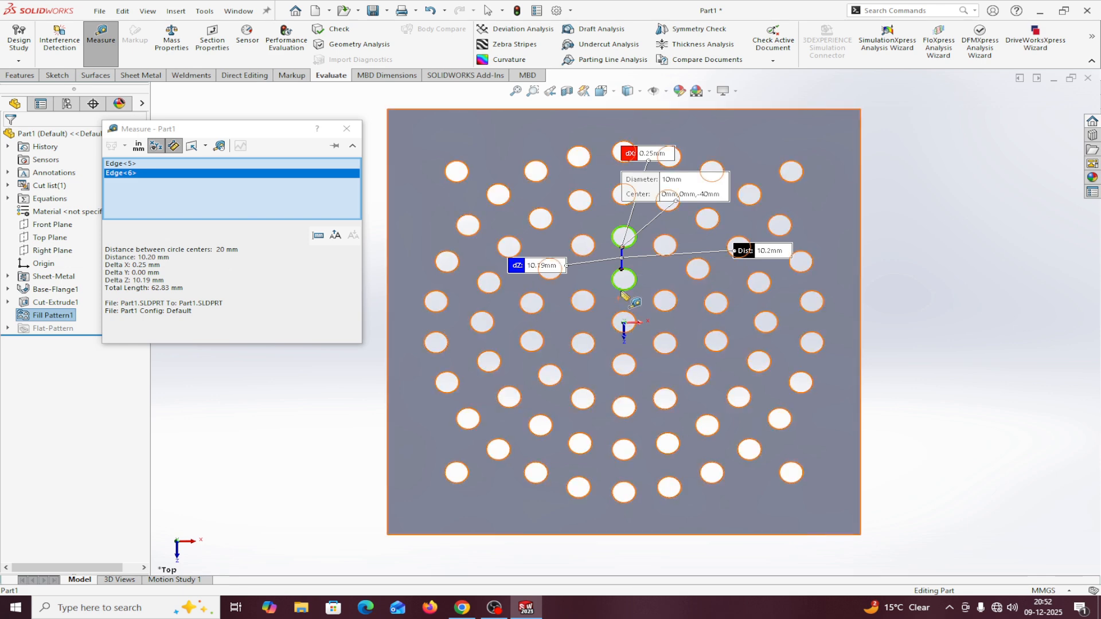
{"action": "right_click", "coordinate": [185, 198]}
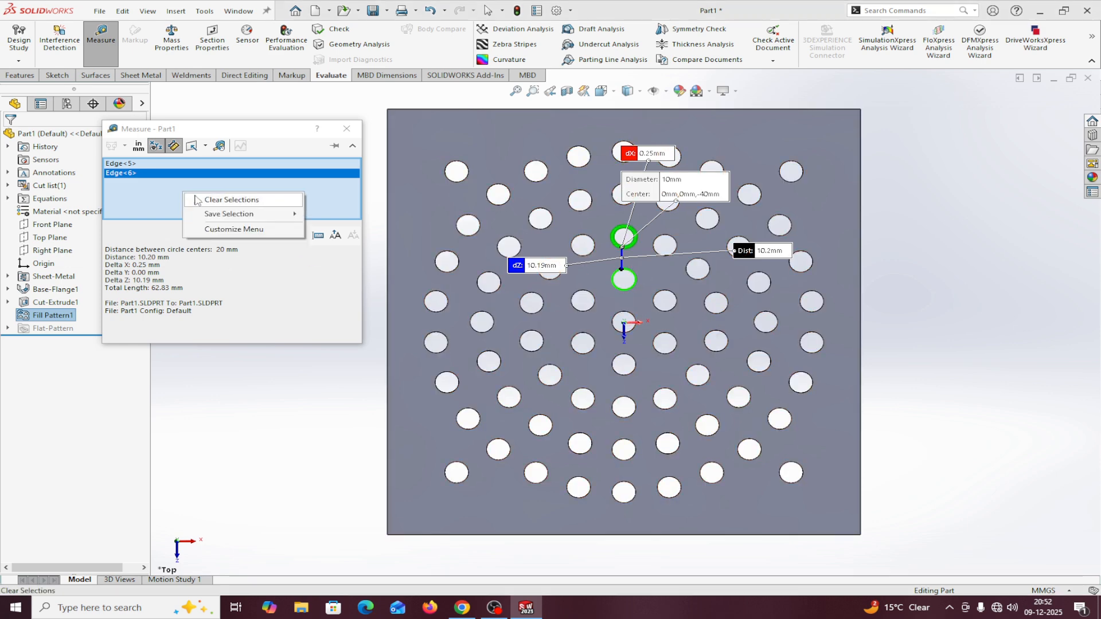
{"action": "left_click", "coordinate": [212, 201]}
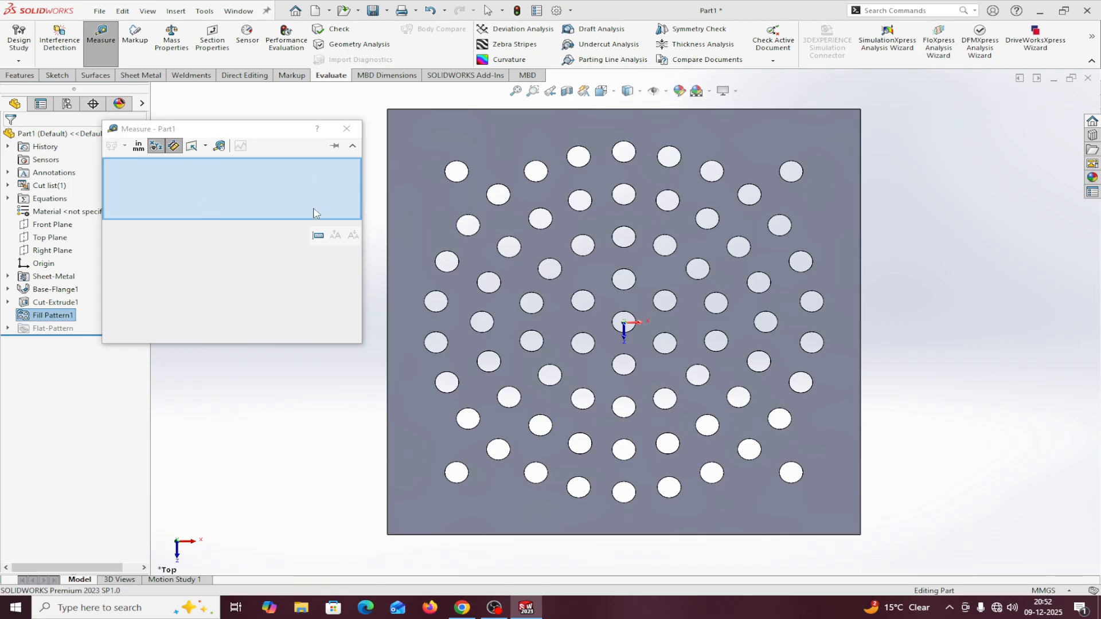
Measure the centre distance between the innermost loop's upper-left and top holes, and clear and close the measurement
{"action": "left_click", "coordinate": [592, 295]}
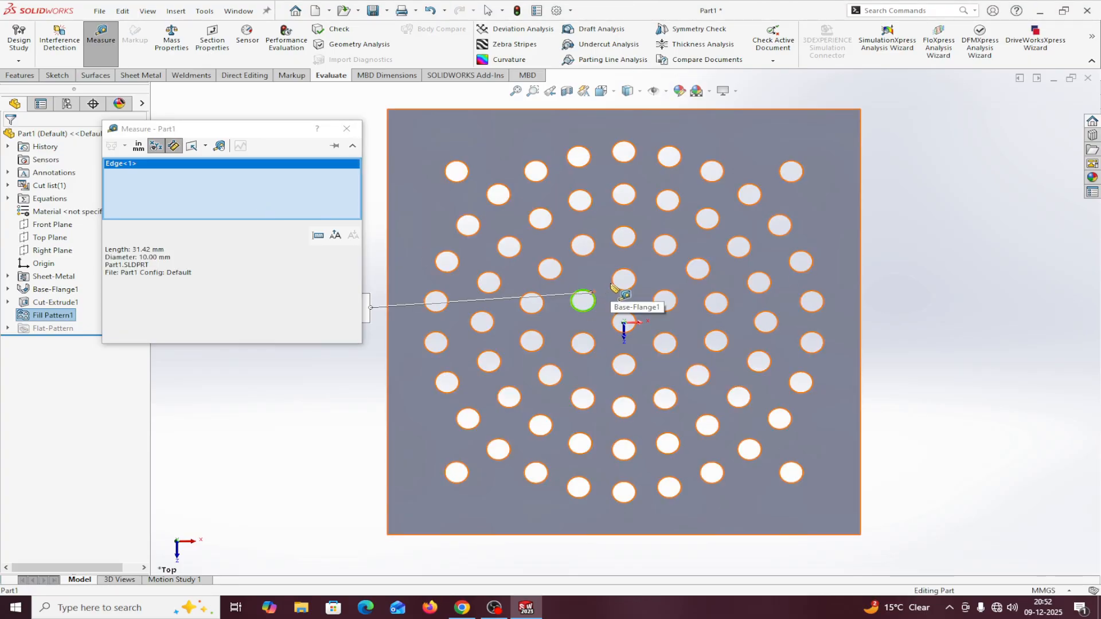
{"action": "left_click", "coordinate": [614, 287]}
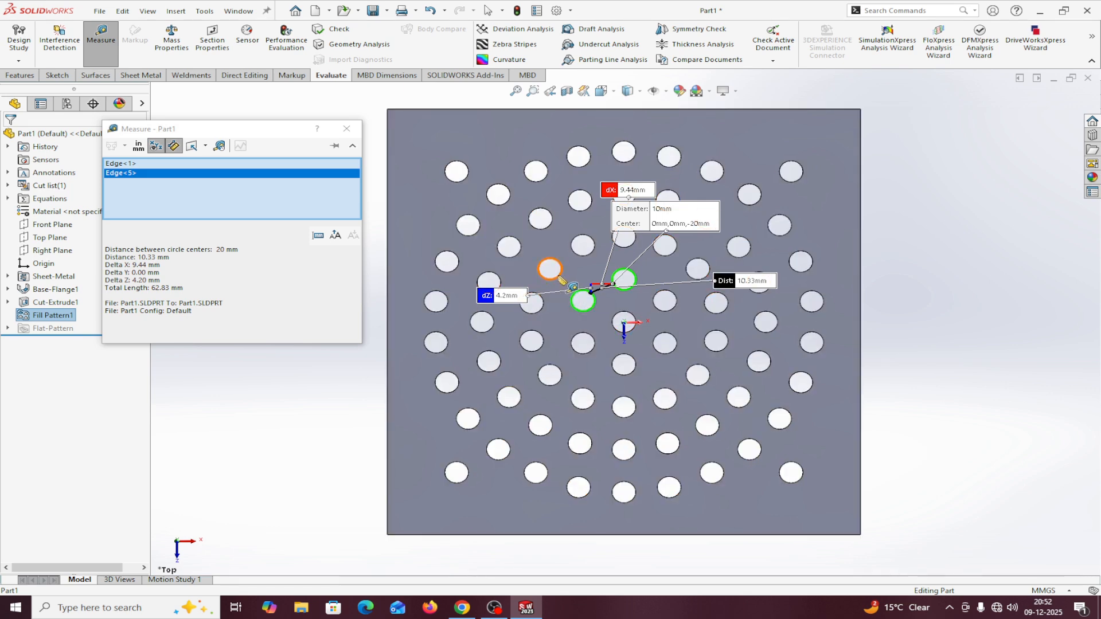
{"action": "right_click", "coordinate": [224, 195]}
{"action": "left_click", "coordinate": [248, 203]}
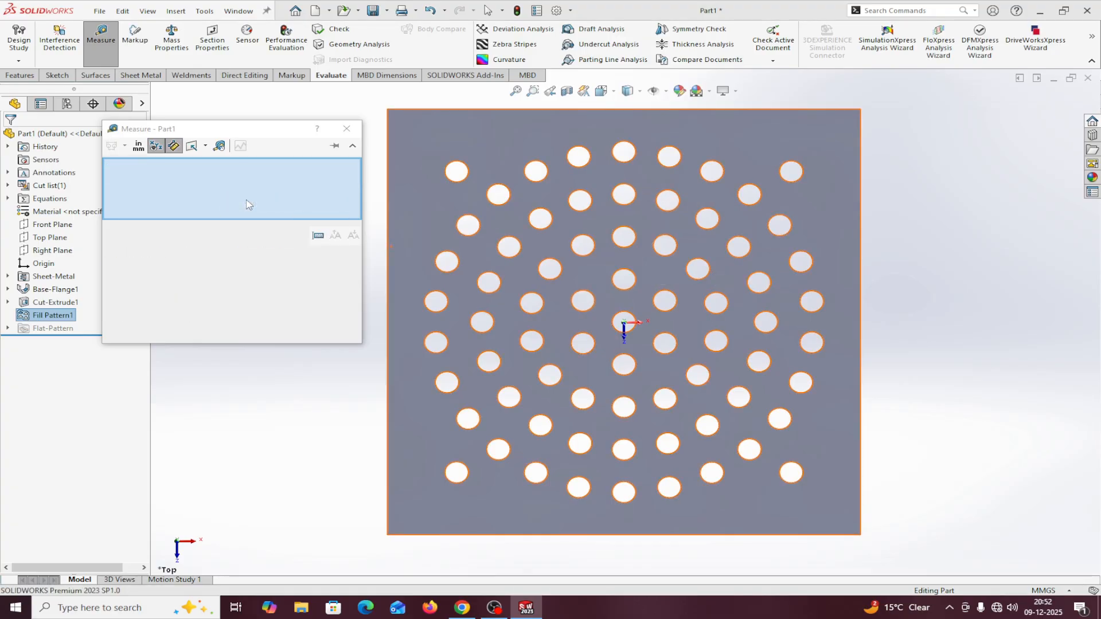
{"action": "left_click", "coordinate": [346, 128]}
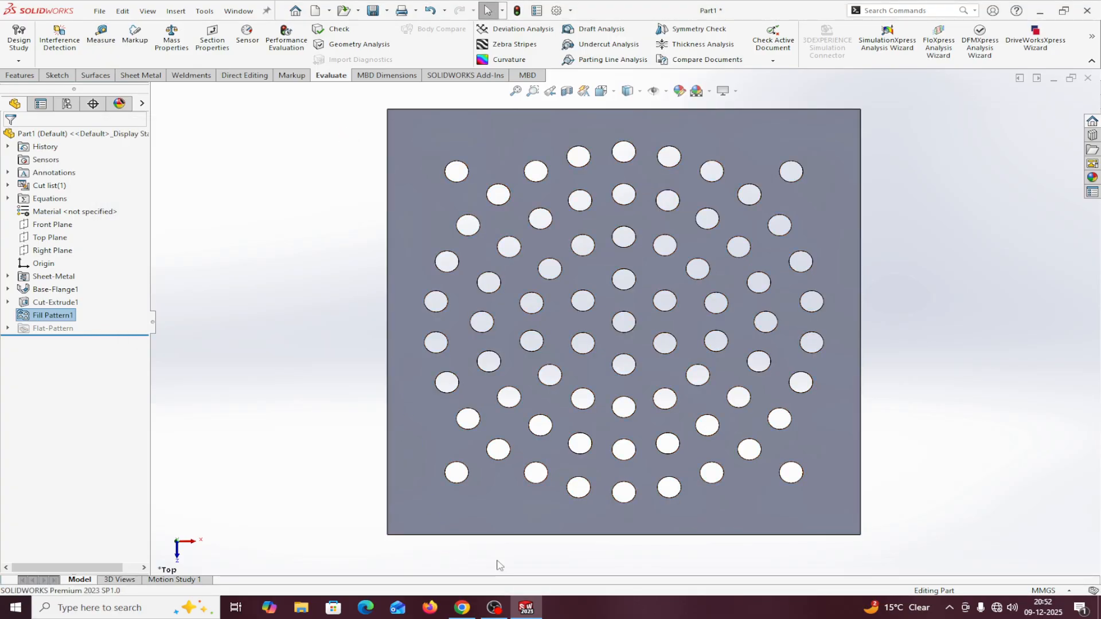
Measure the margin from the upper of the two rightmost holes to the plate's right edge, and clear and close the measurement
{"action": "left_click", "coordinate": [101, 35]}
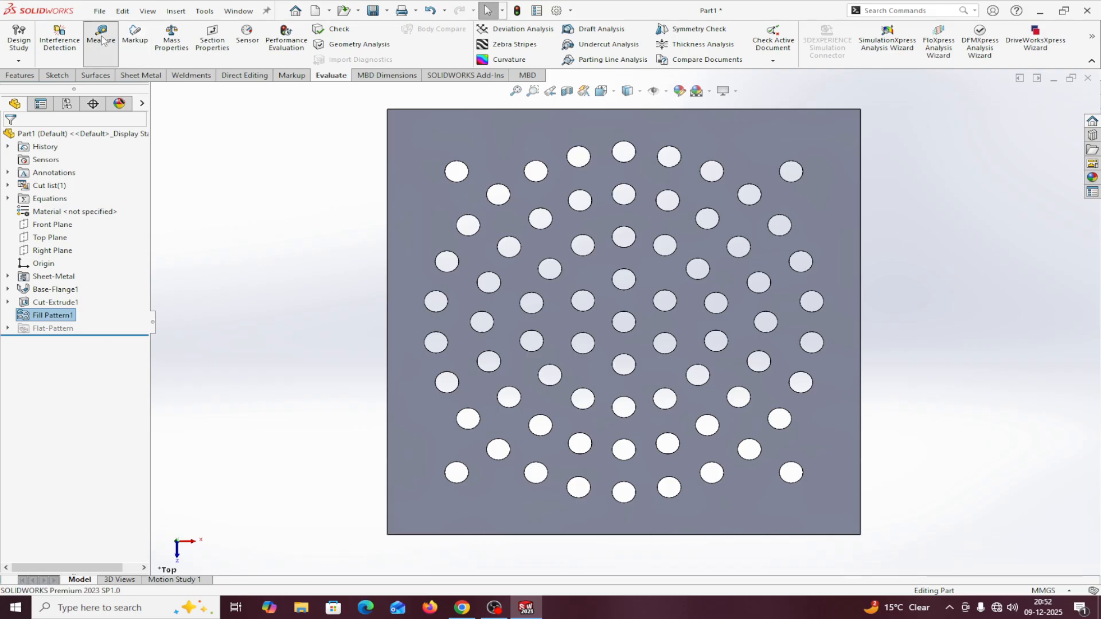
{"action": "left_click", "coordinate": [826, 305]}
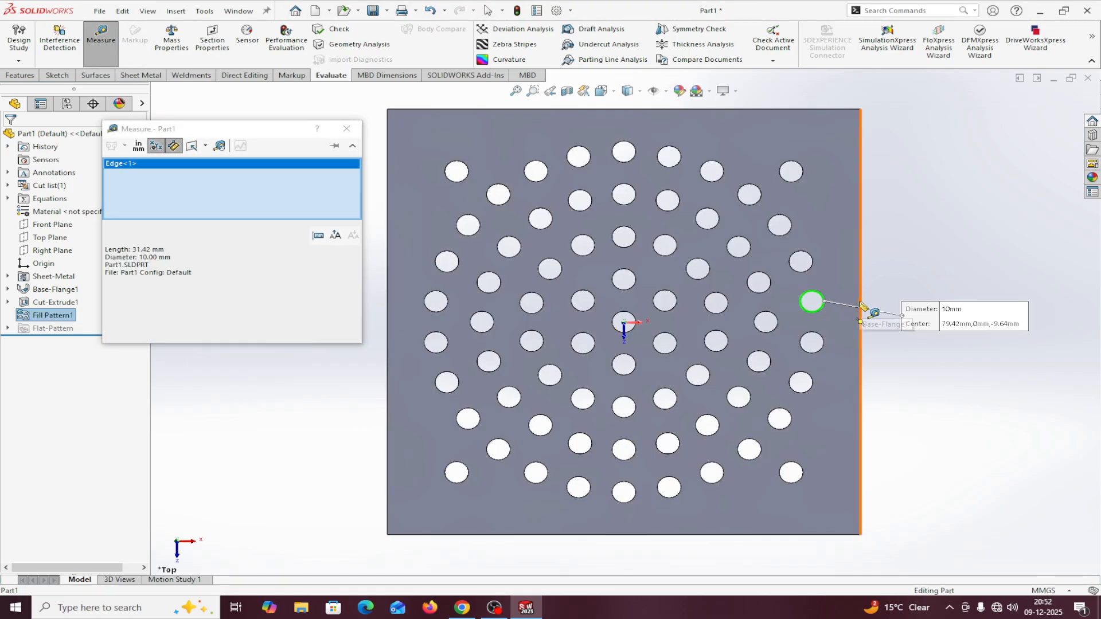
{"action": "left_click", "coordinate": [861, 307]}
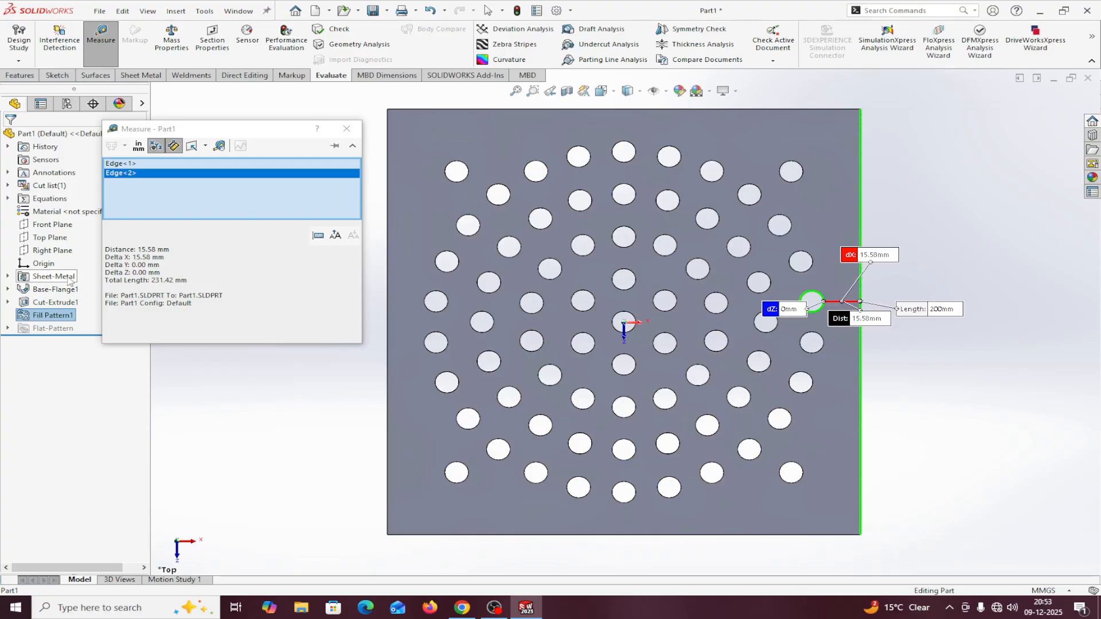
{"action": "right_click", "coordinate": [169, 200]}
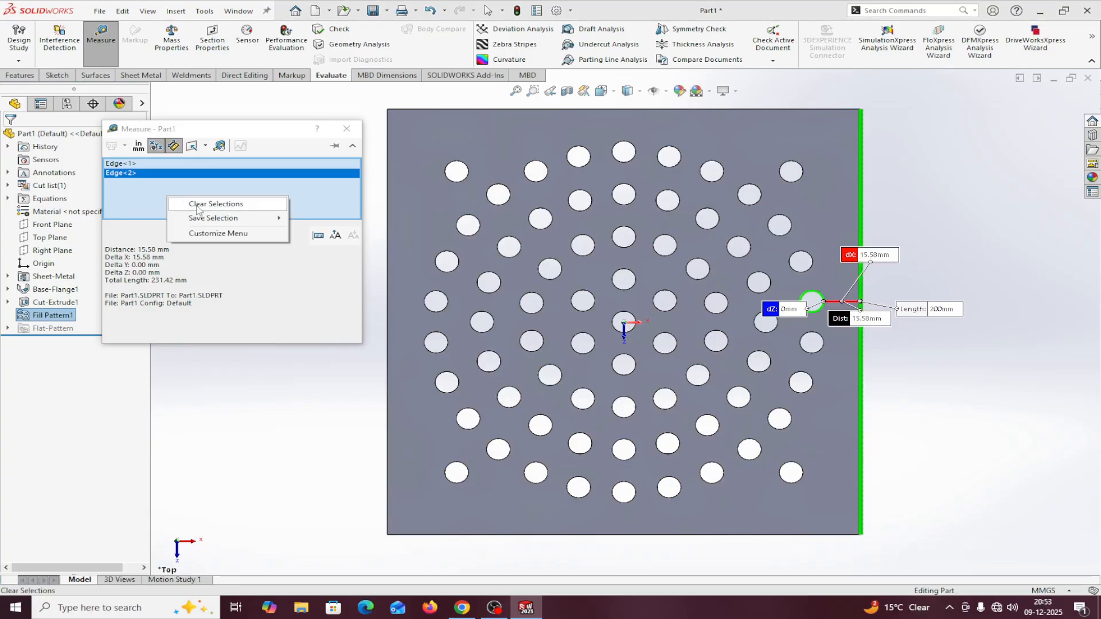
{"action": "left_click", "coordinate": [195, 206]}
{"action": "left_click", "coordinate": [346, 129]}
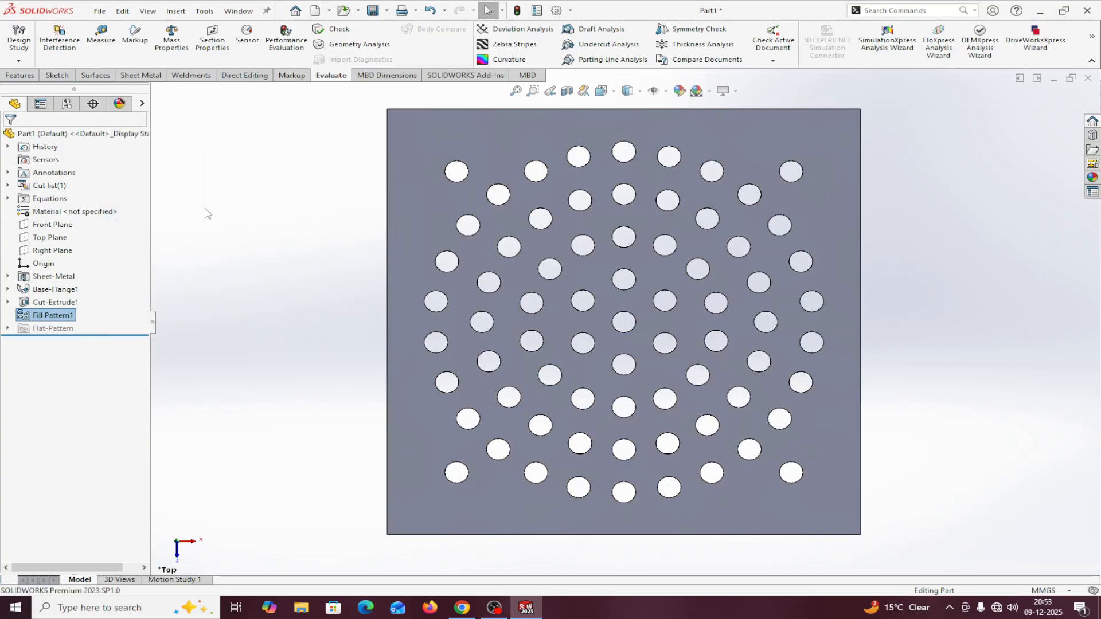
Edit the existing fill pattern and change its layout to Square
{"action": "right_click", "coordinate": [48, 317]}
{"action": "left_click", "coordinate": [57, 283]}
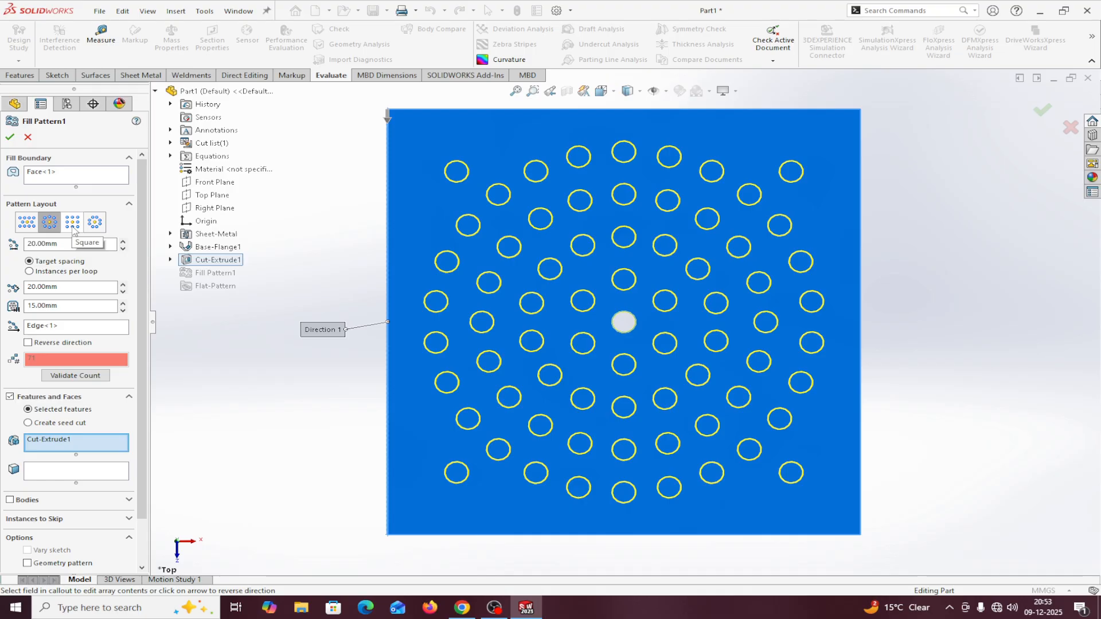
{"action": "left_click", "coordinate": [72, 223]}
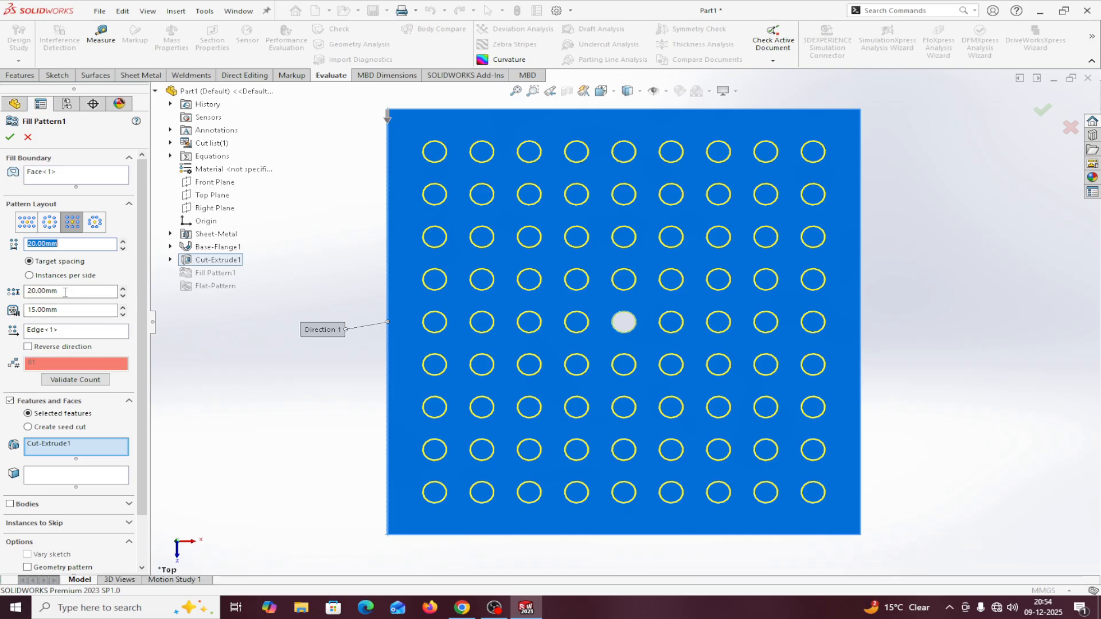
Reselect the plate's left edge as the square pattern's direction, and try reversing the direction
{"action": "right_click", "coordinate": [64, 335]}
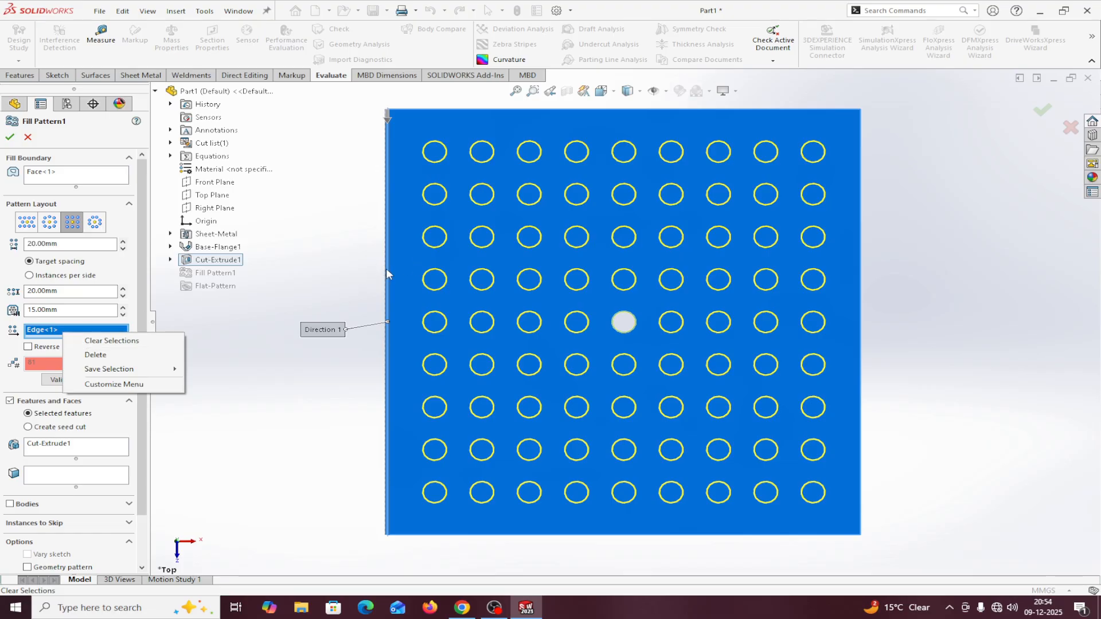
{"action": "left_click", "coordinate": [258, 346]}
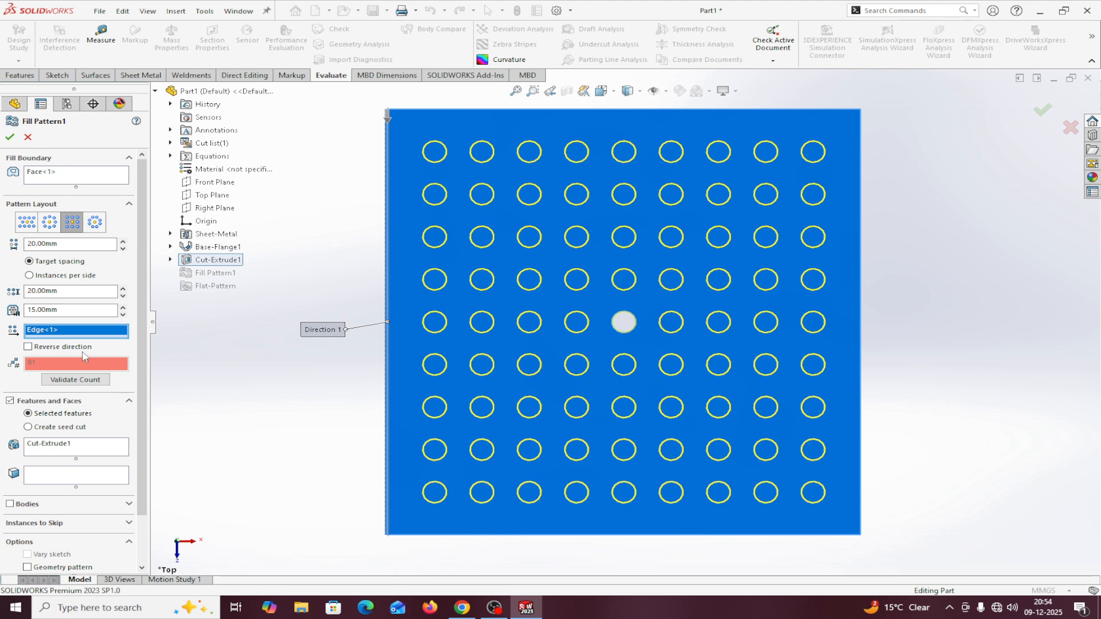
{"action": "right_click", "coordinate": [56, 332]}
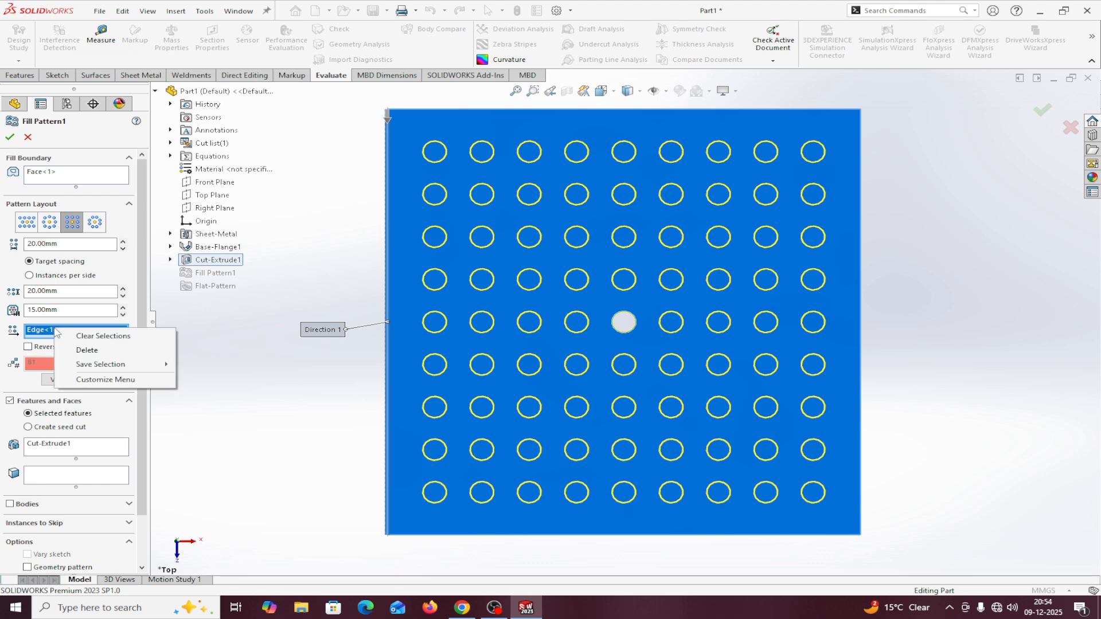
{"action": "left_click", "coordinate": [94, 334]}
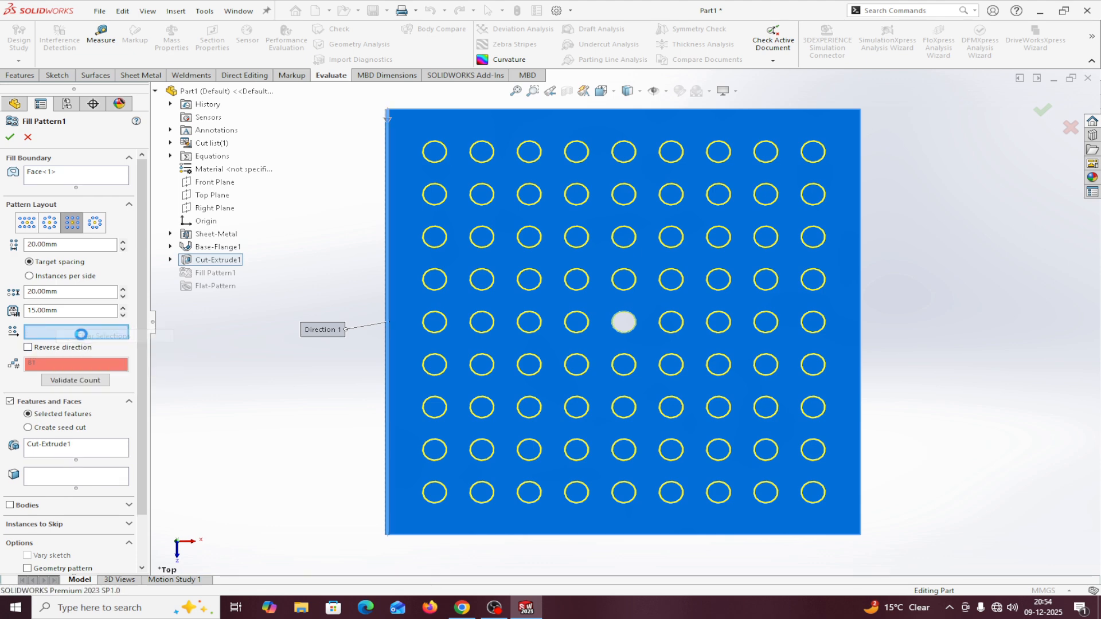
{"action": "left_click", "coordinate": [388, 260]}
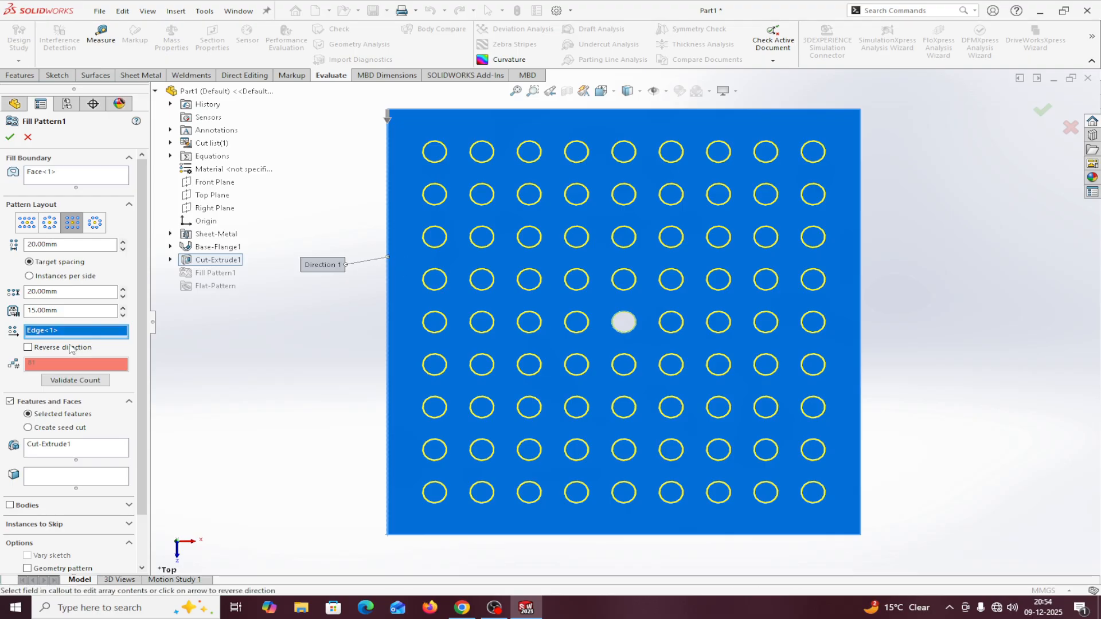
{"action": "left_click", "coordinate": [34, 351]}
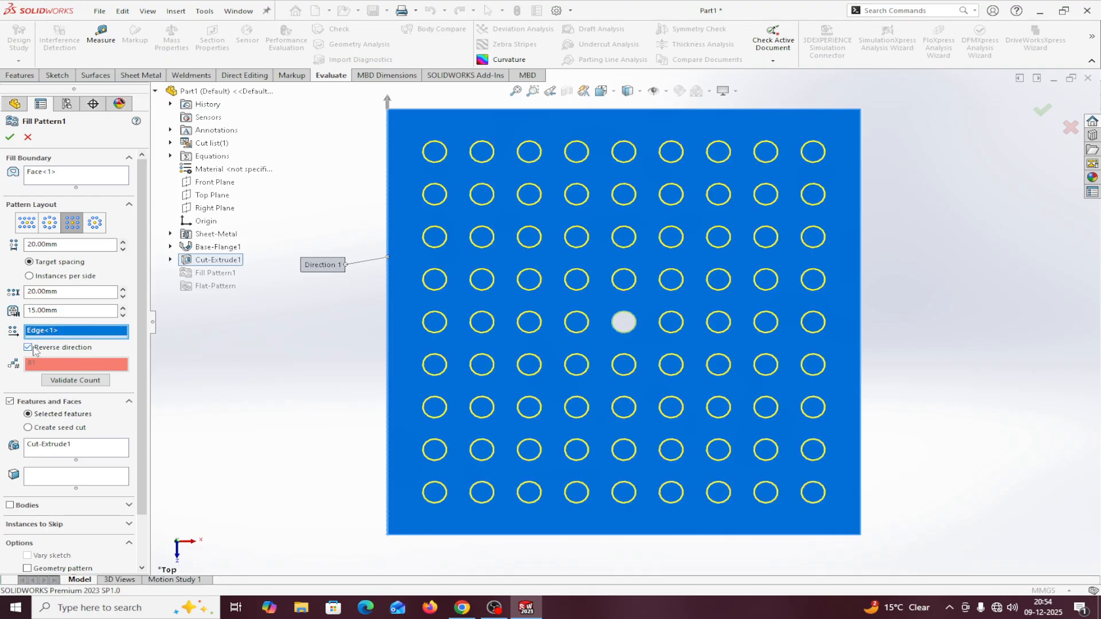
{"action": "left_click", "coordinate": [33, 347]}
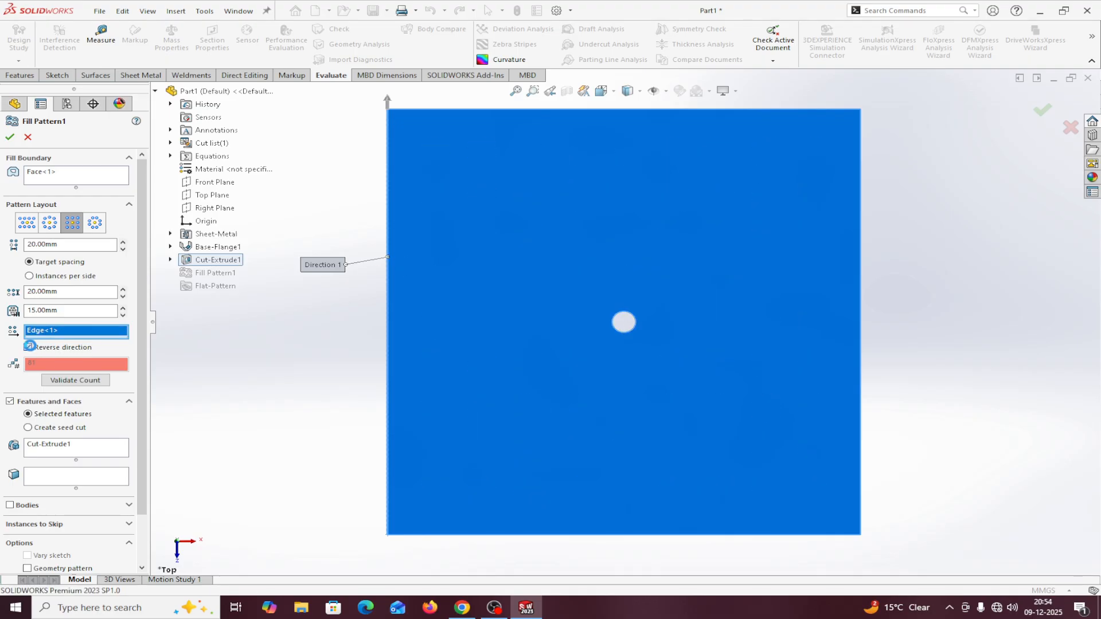
Clear the direction reference, pick the plate's left edge again, and accept the square fill pattern
{"action": "right_click", "coordinate": [52, 334]}
{"action": "left_click", "coordinate": [92, 339]}
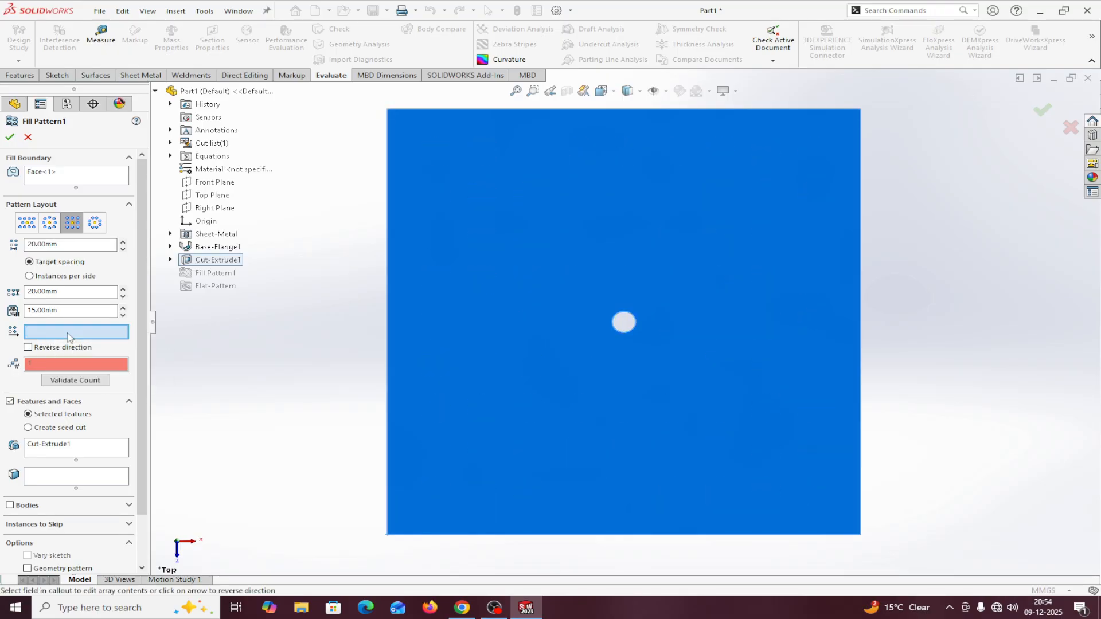
{"action": "left_click", "coordinate": [387, 127]}
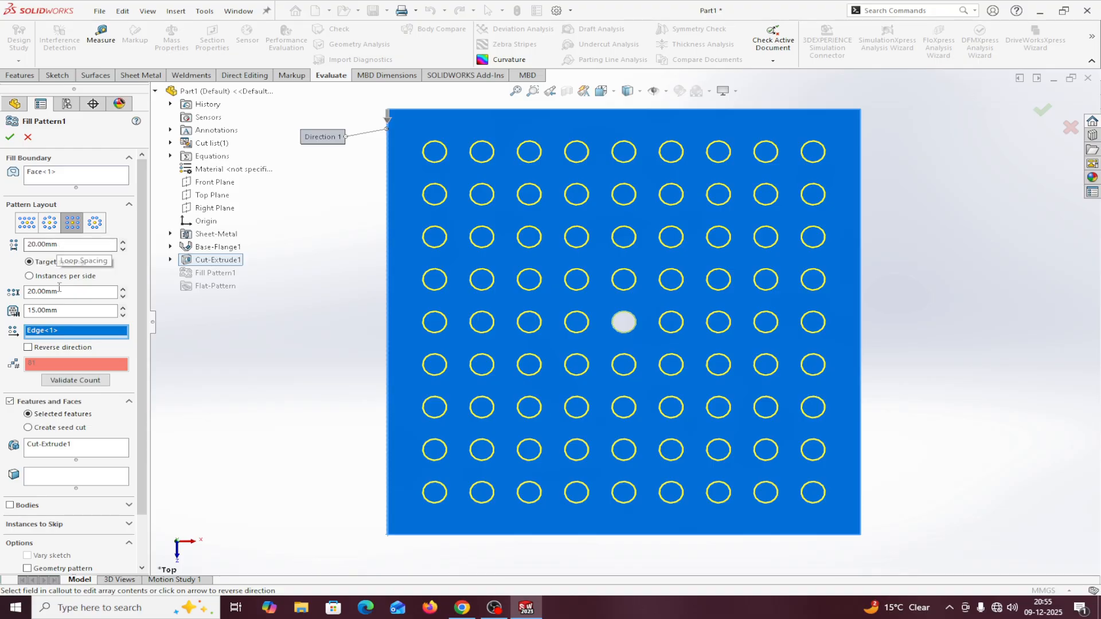
{"action": "left_click", "coordinate": [11, 138]}
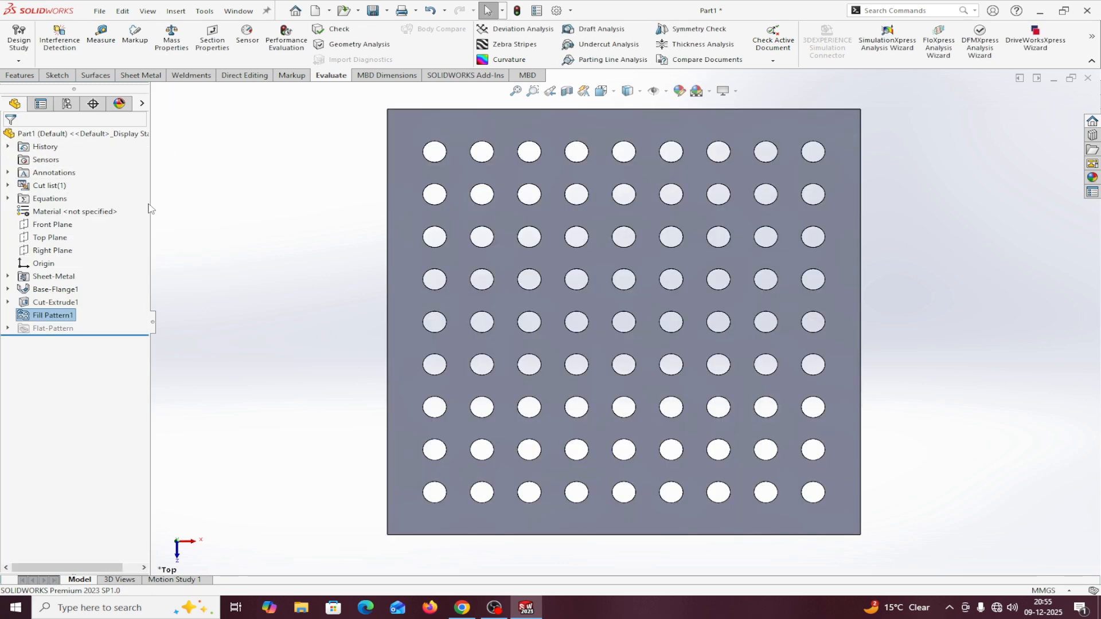
Measure the centre distance between the first two holes directly above the centre hole, and clear the selections
{"action": "left_click", "coordinate": [101, 37]}
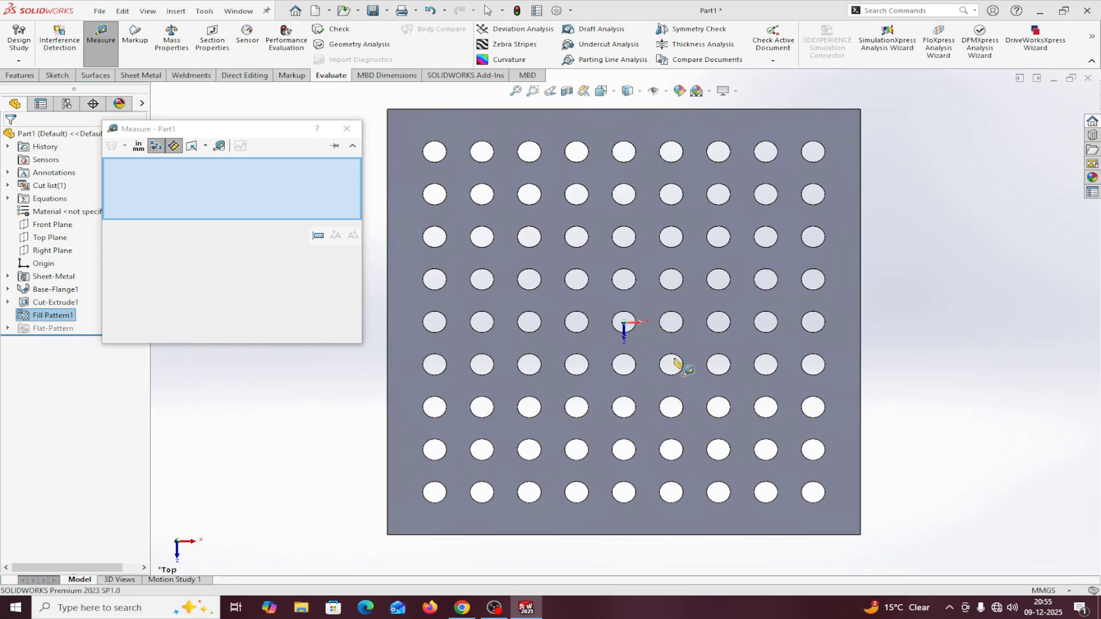
{"action": "left_click", "coordinate": [622, 275]}
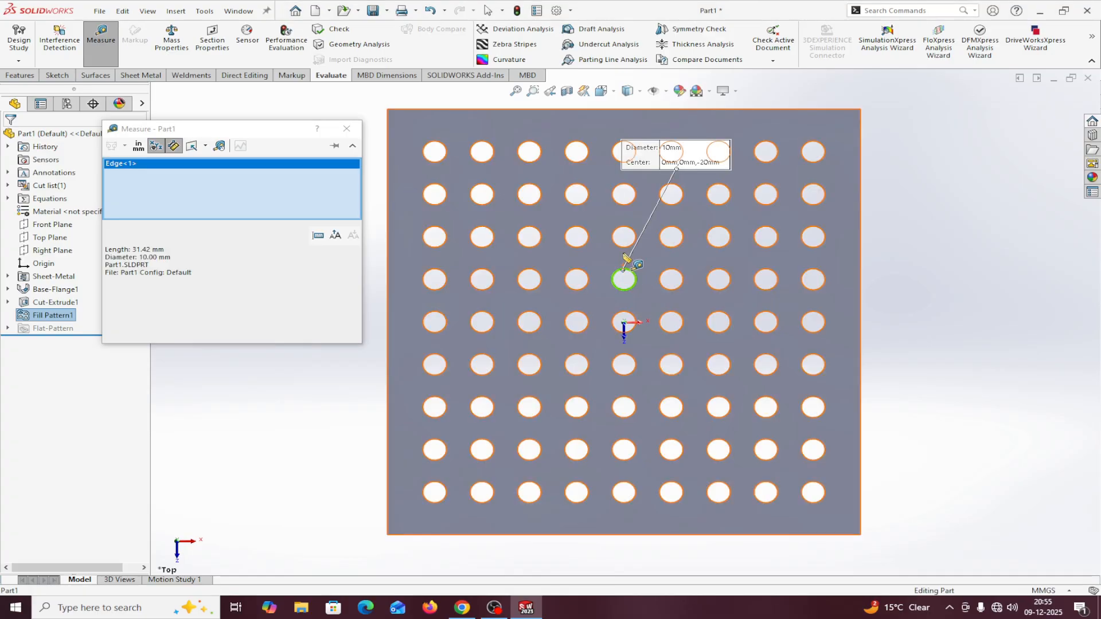
{"action": "left_click", "coordinate": [625, 248]}
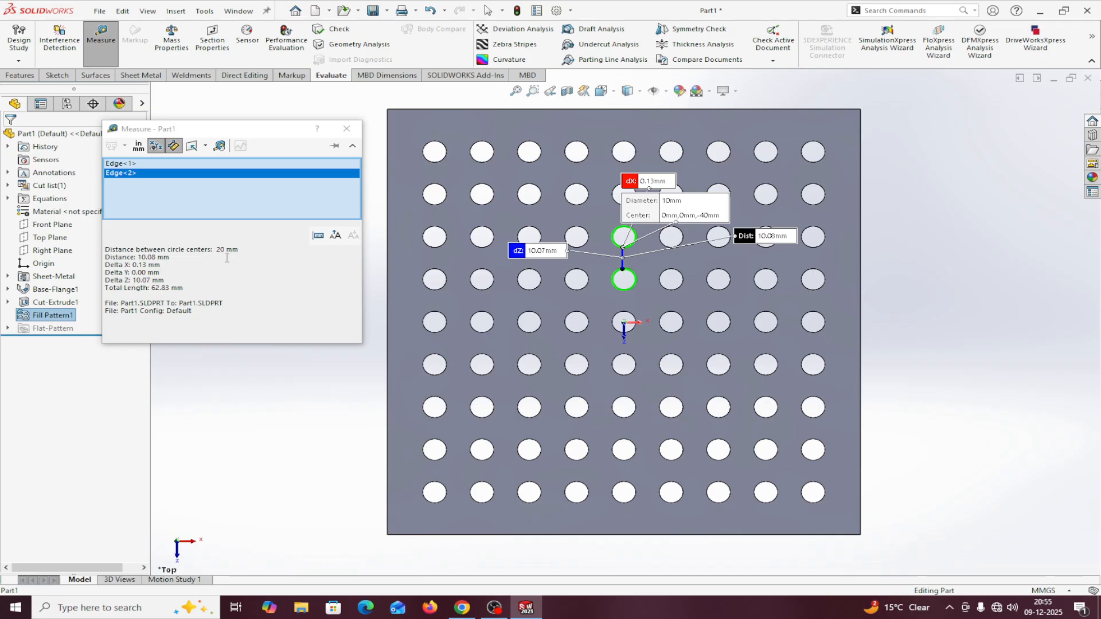
{"action": "right_click", "coordinate": [216, 184]}
{"action": "left_click", "coordinate": [246, 185]}
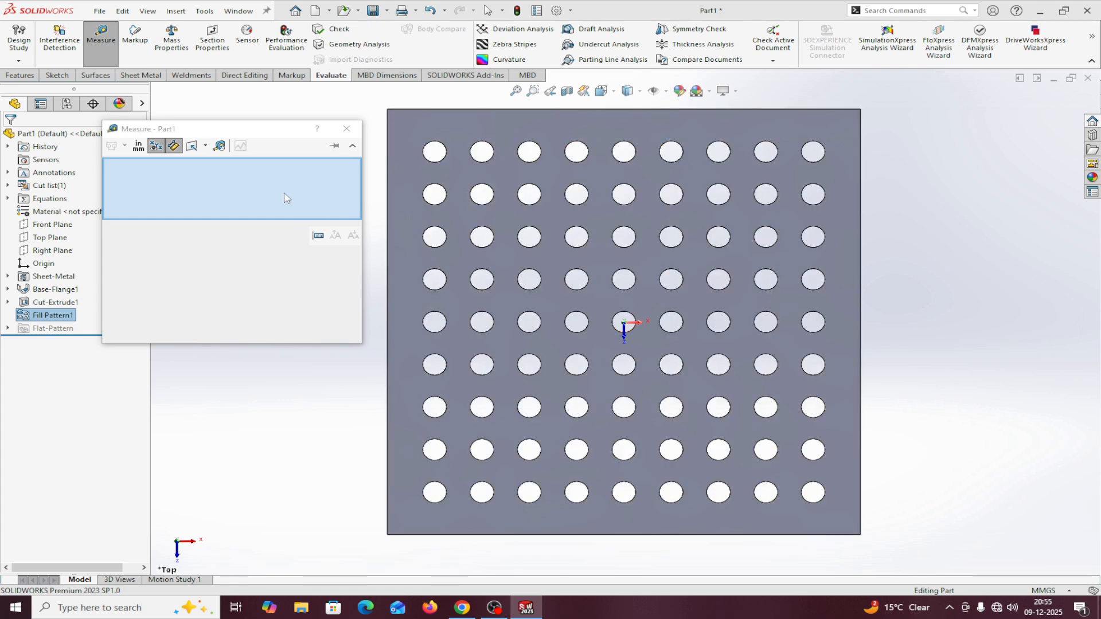
Measure the centre distance between the hole directly above the centre hole and its left neighbour, and clear and close the measurement
{"action": "left_click", "coordinate": [588, 282]}
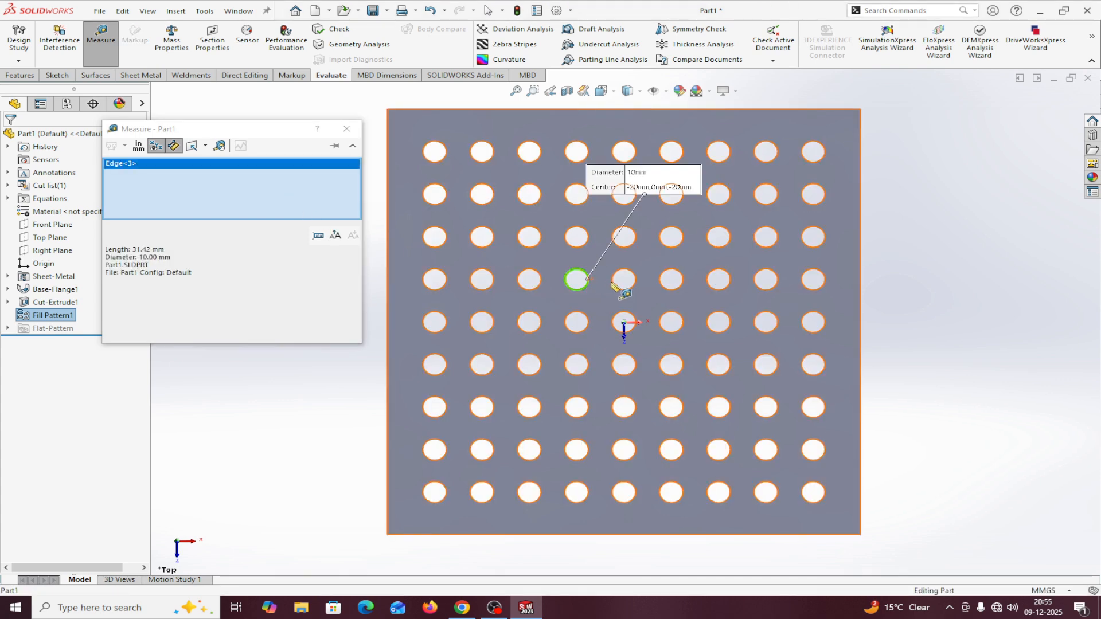
{"action": "left_click", "coordinate": [613, 281]}
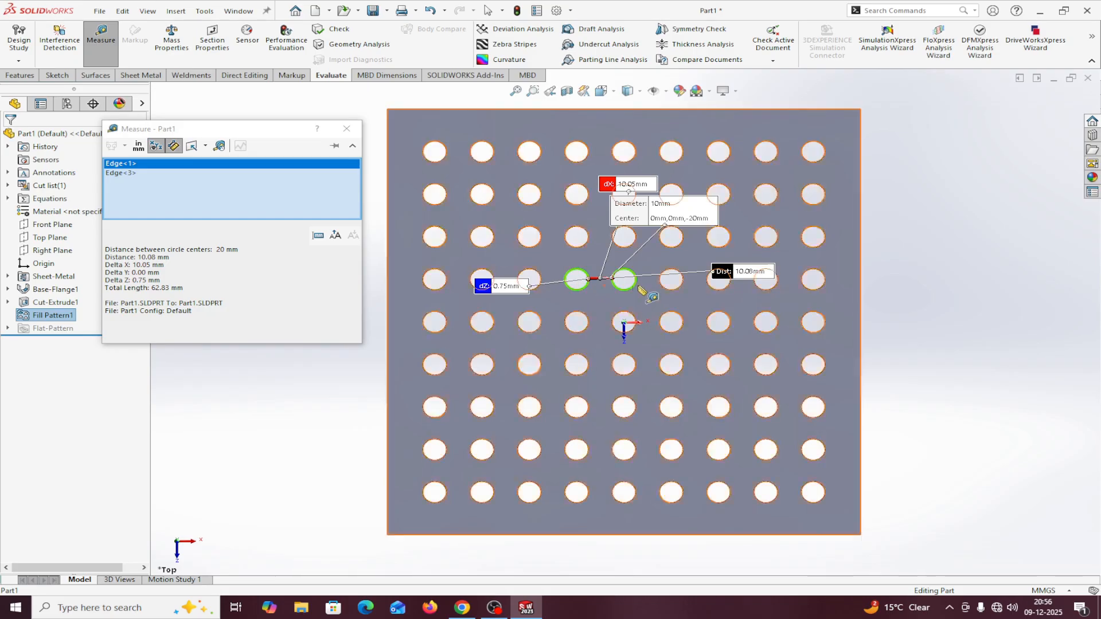
{"action": "right_click", "coordinate": [236, 185]}
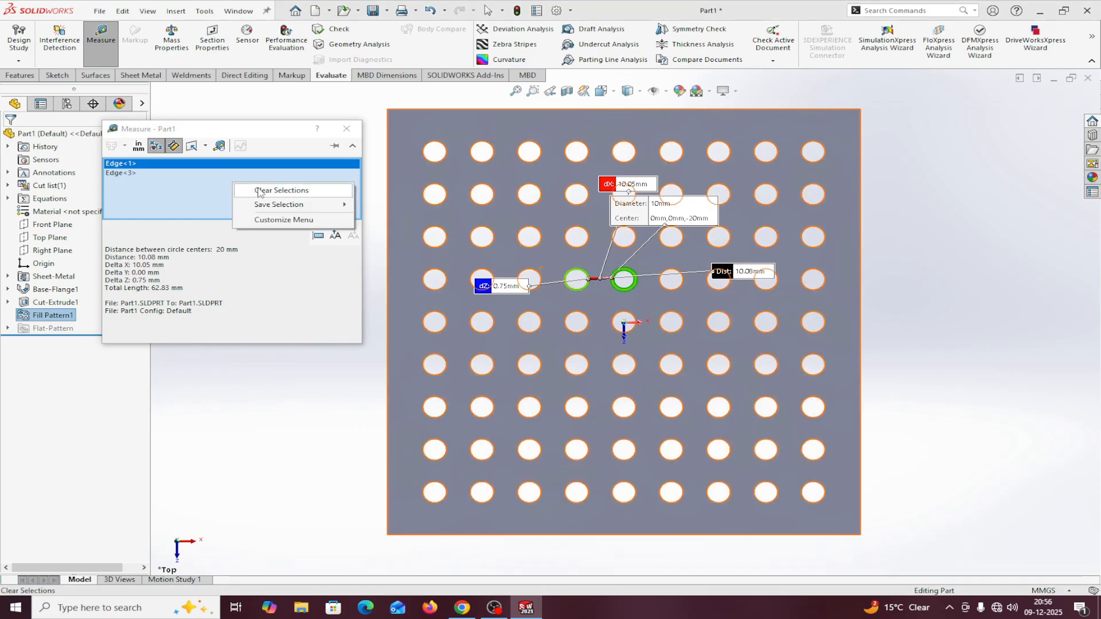
{"action": "left_click", "coordinate": [267, 193]}
{"action": "left_click", "coordinate": [347, 129]}
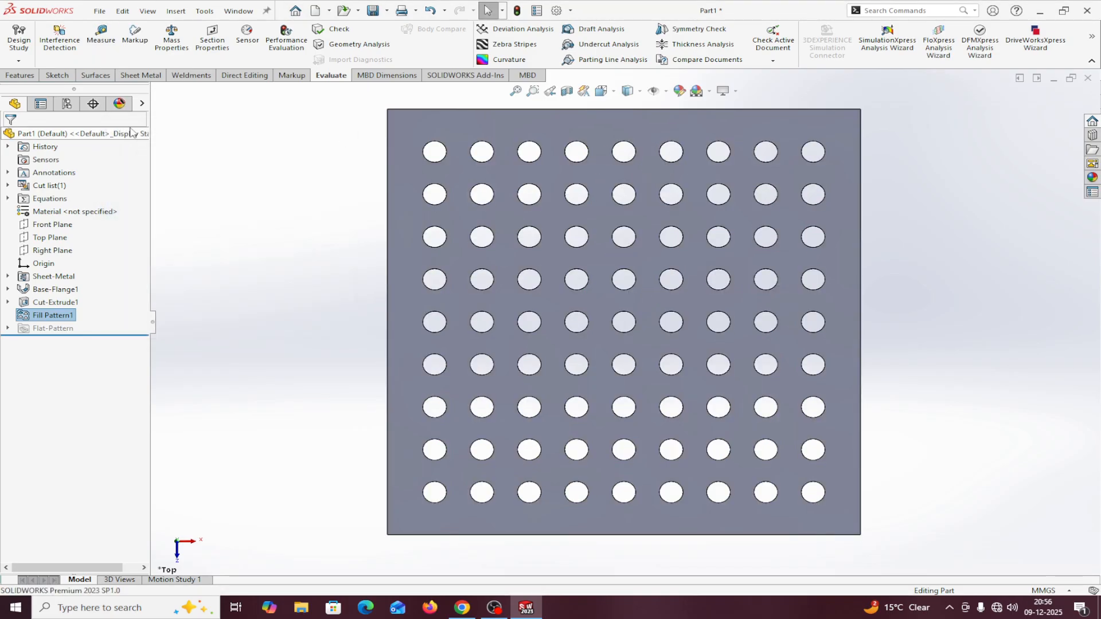
Measure the margin from the plate's left edge to the leftmost hole in the third row, and clear and close the measurement
{"action": "left_click", "coordinate": [90, 51]}
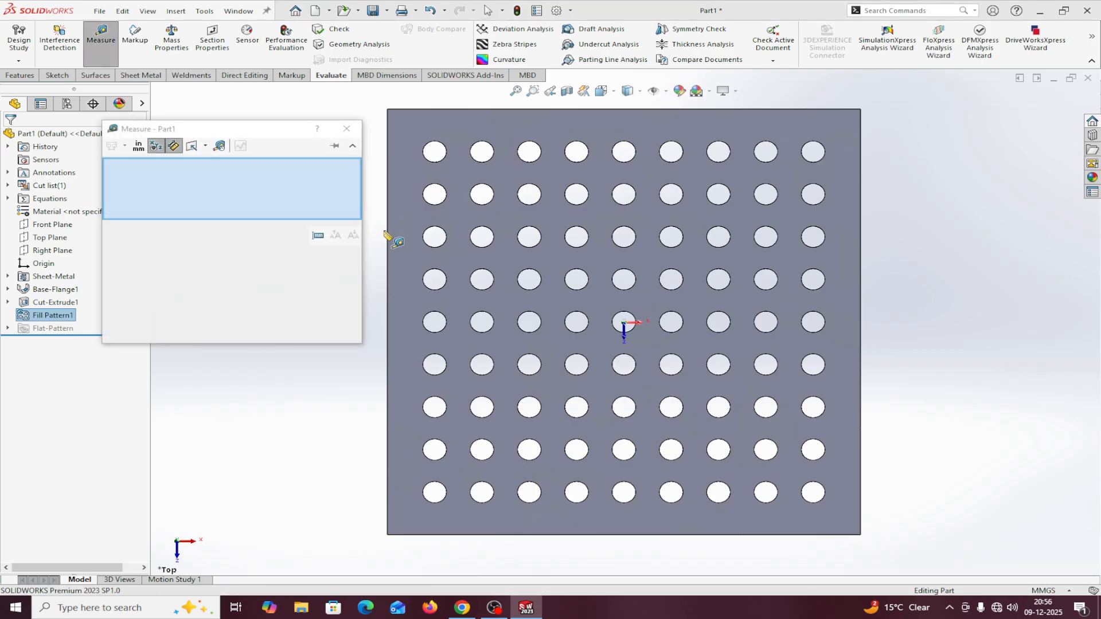
{"action": "left_click", "coordinate": [388, 238]}
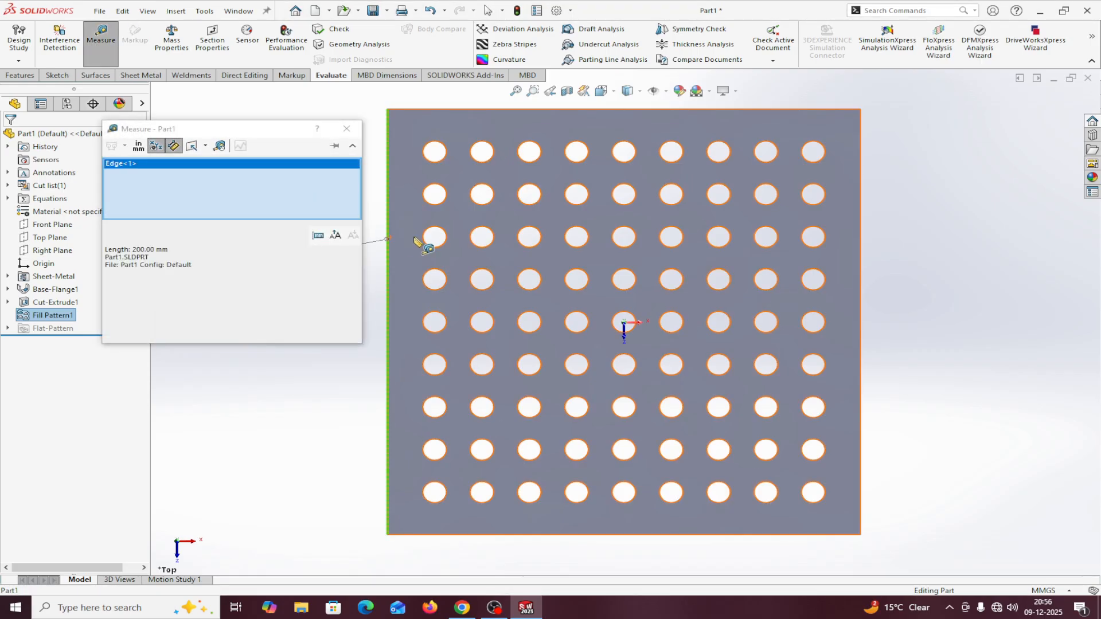
{"action": "left_click", "coordinate": [417, 242]}
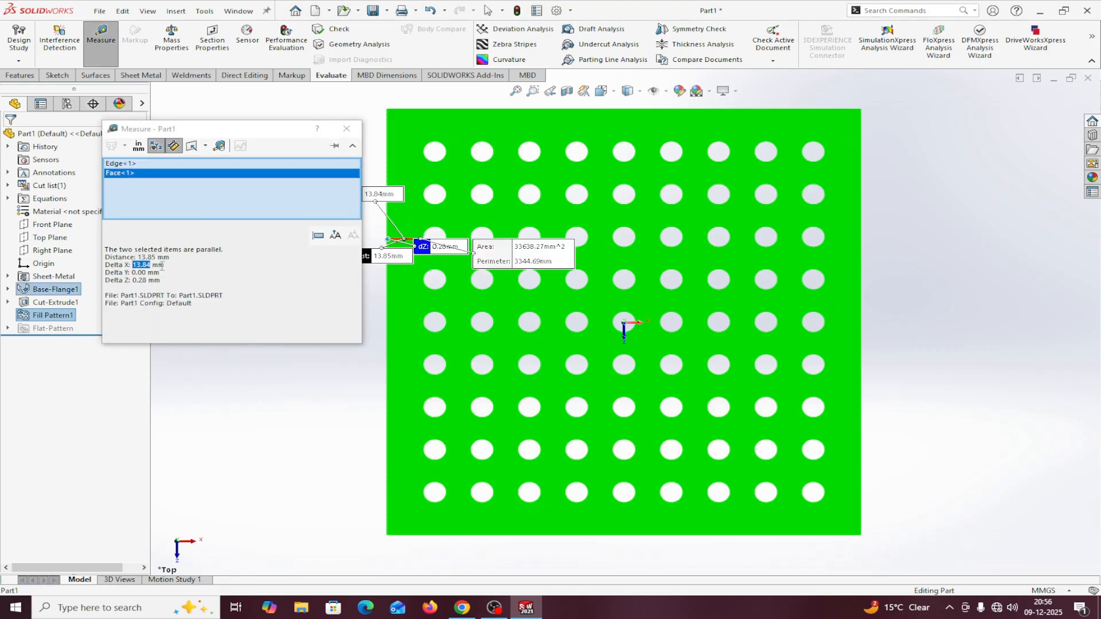
{"action": "right_click", "coordinate": [229, 176]}
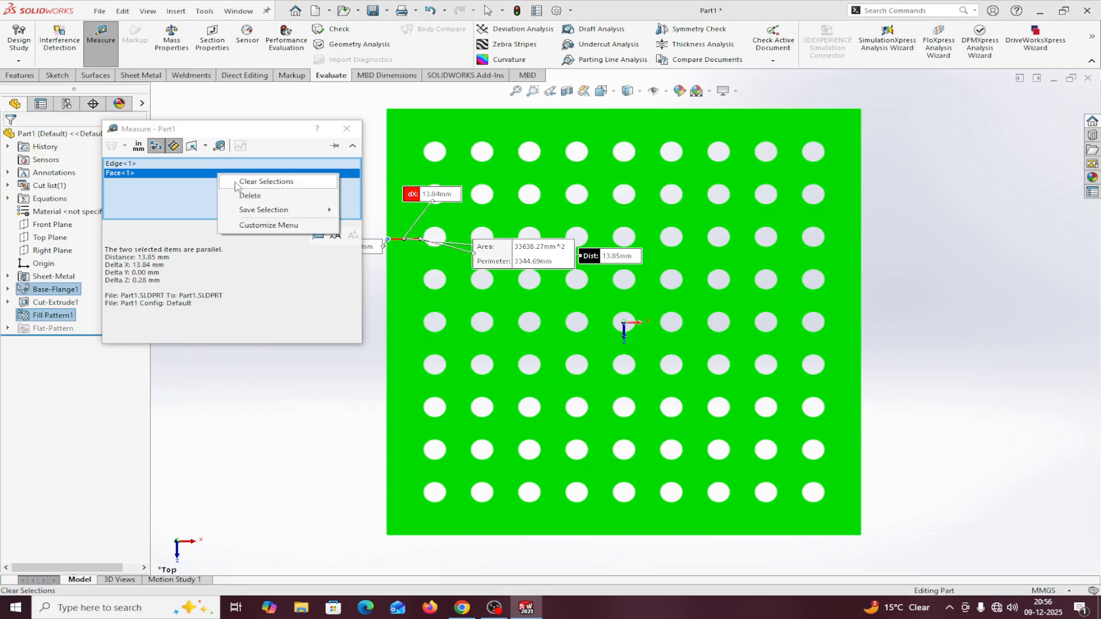
{"action": "left_click", "coordinate": [245, 180]}
{"action": "left_click", "coordinate": [388, 248]}
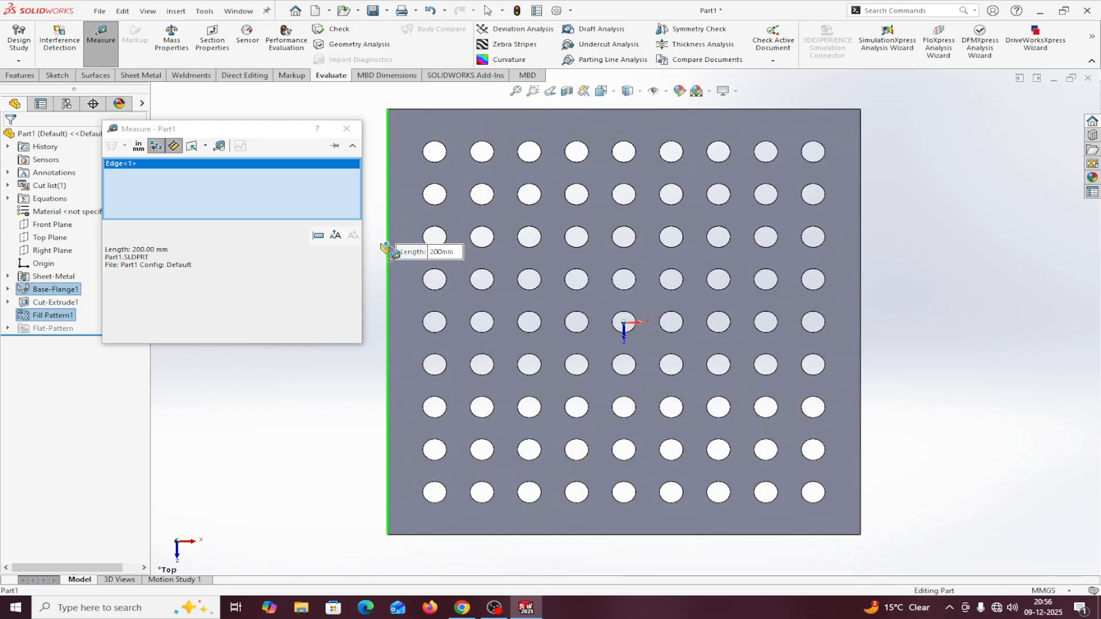
{"action": "left_click", "coordinate": [426, 233]}
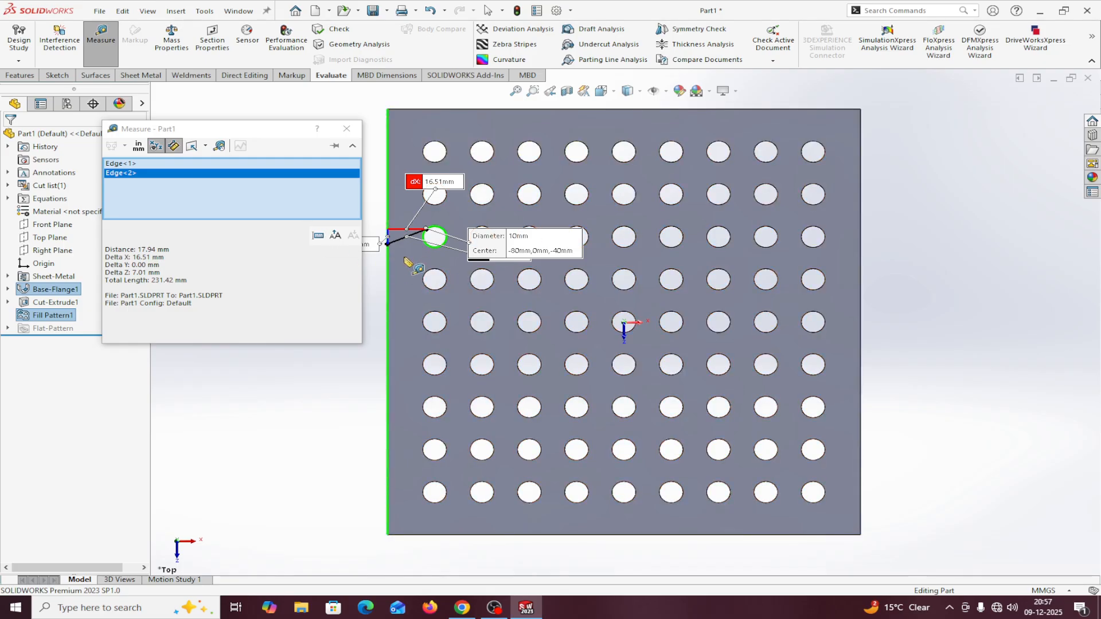
{"action": "right_click", "coordinate": [223, 204]}
{"action": "left_click", "coordinate": [251, 208]}
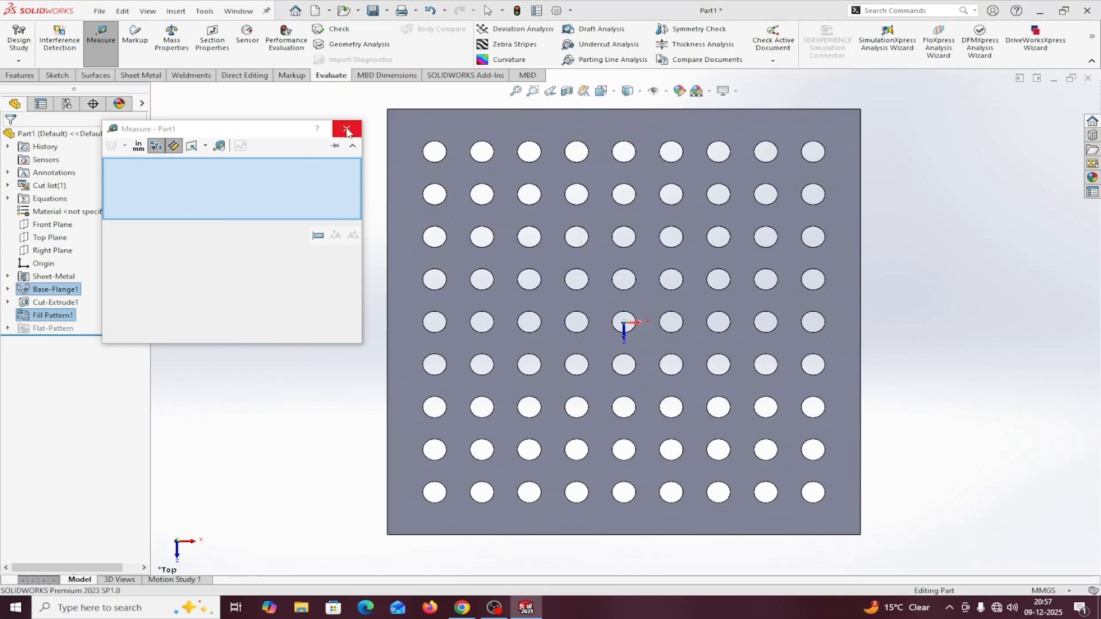
{"action": "left_click", "coordinate": [346, 129]}
Edit the fill pattern, change its layout to Polygon, and set the number of polygon sides to 5
{"action": "right_click", "coordinate": [46, 317]}
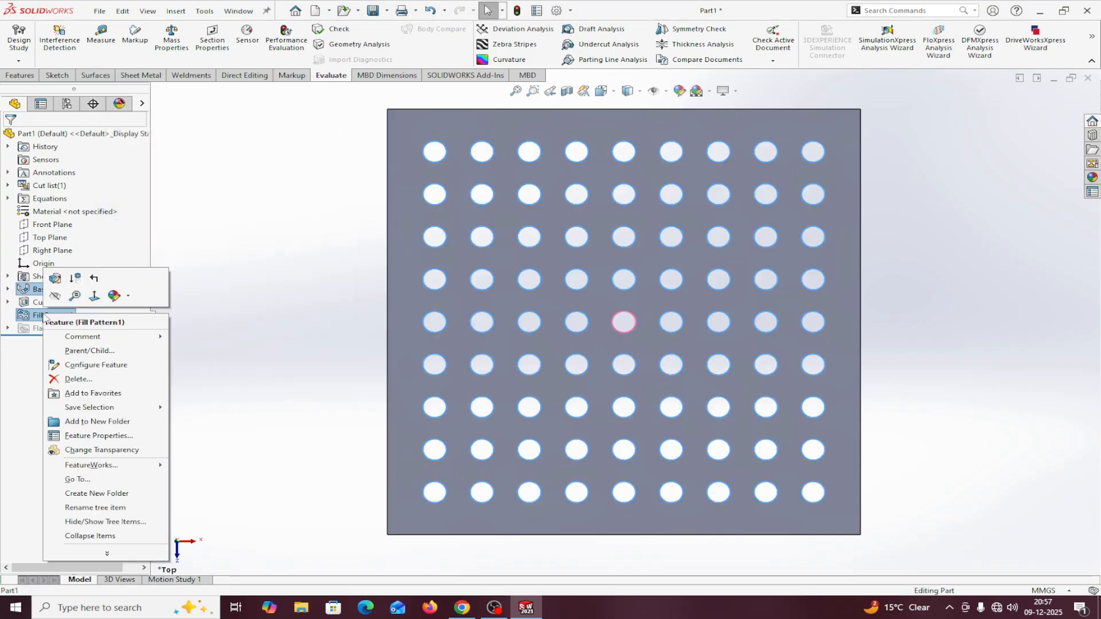
{"action": "left_click", "coordinate": [55, 278]}
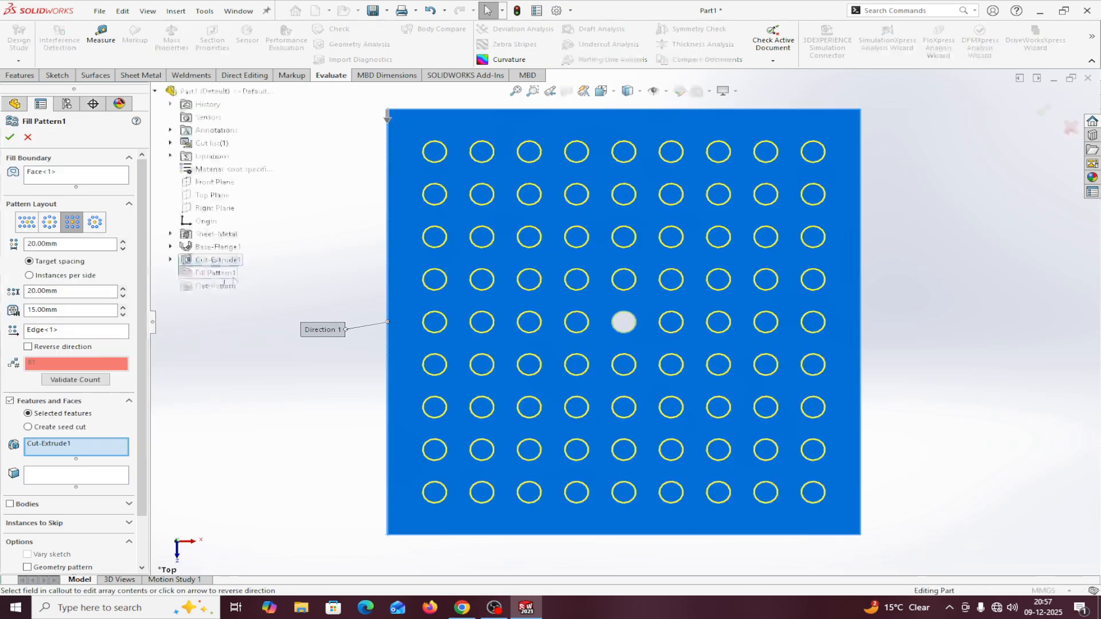
{"action": "left_click", "coordinate": [95, 222]}
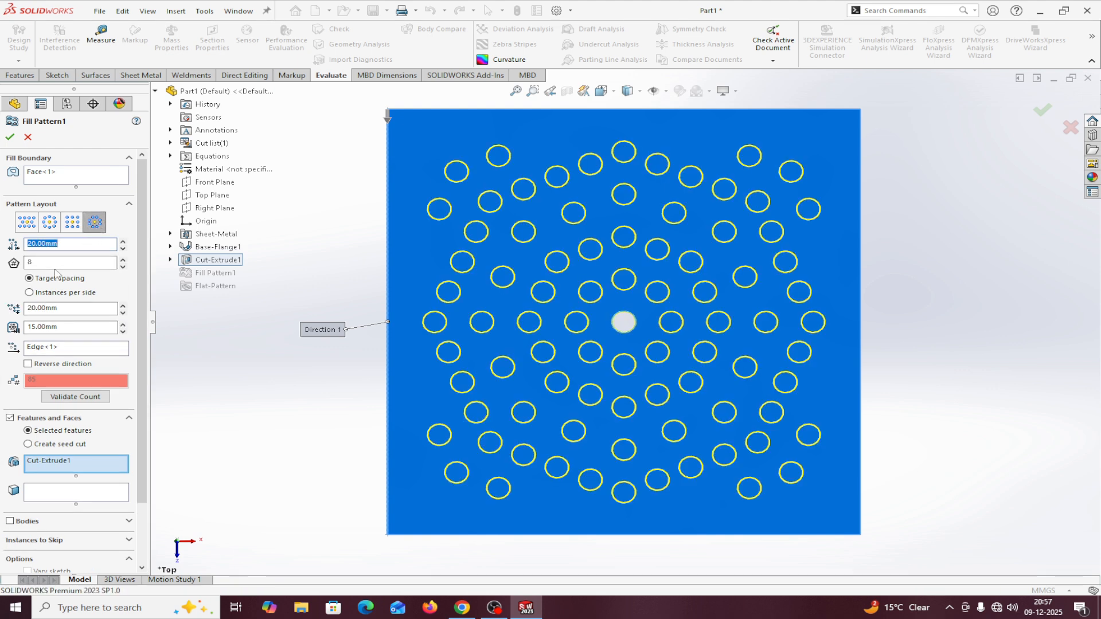
{"action": "left_click", "coordinate": [43, 261]}
{"action": "key", "text": "Return"}
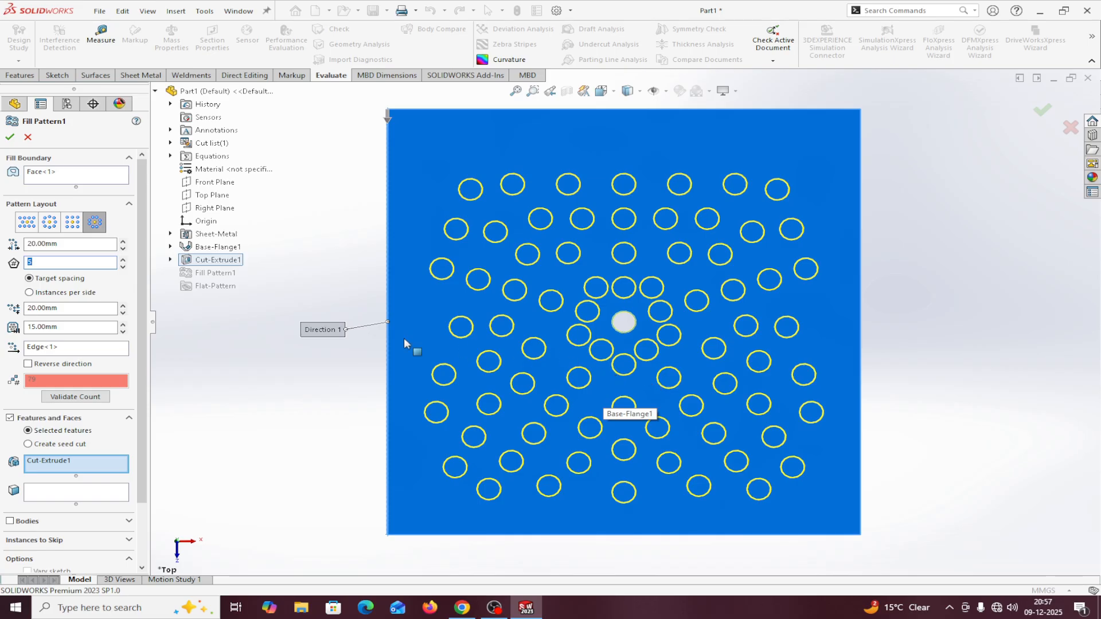
Replace the polygon pattern's direction reference with the plate's top edge
{"action": "right_click", "coordinate": [61, 350]}
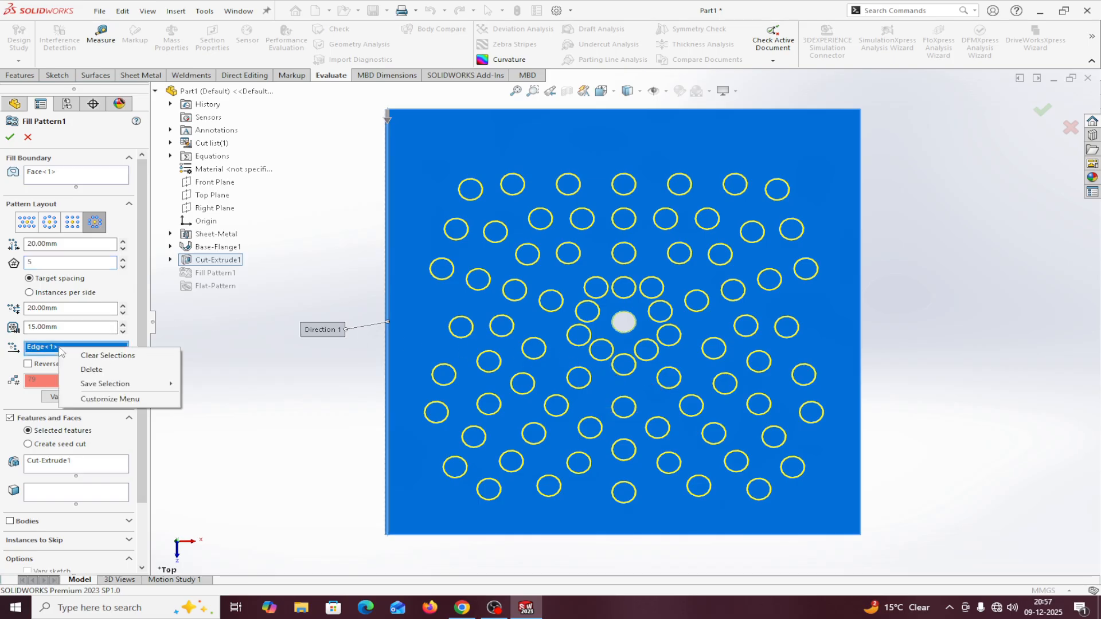
{"action": "left_click", "coordinate": [84, 356]}
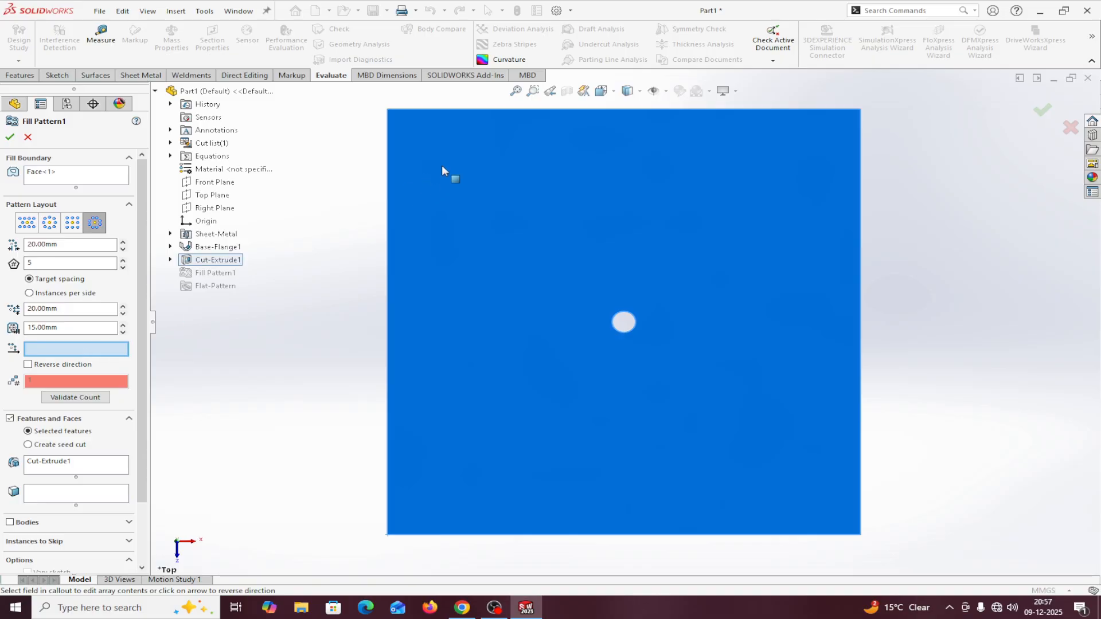
{"action": "left_click", "coordinate": [486, 108]}
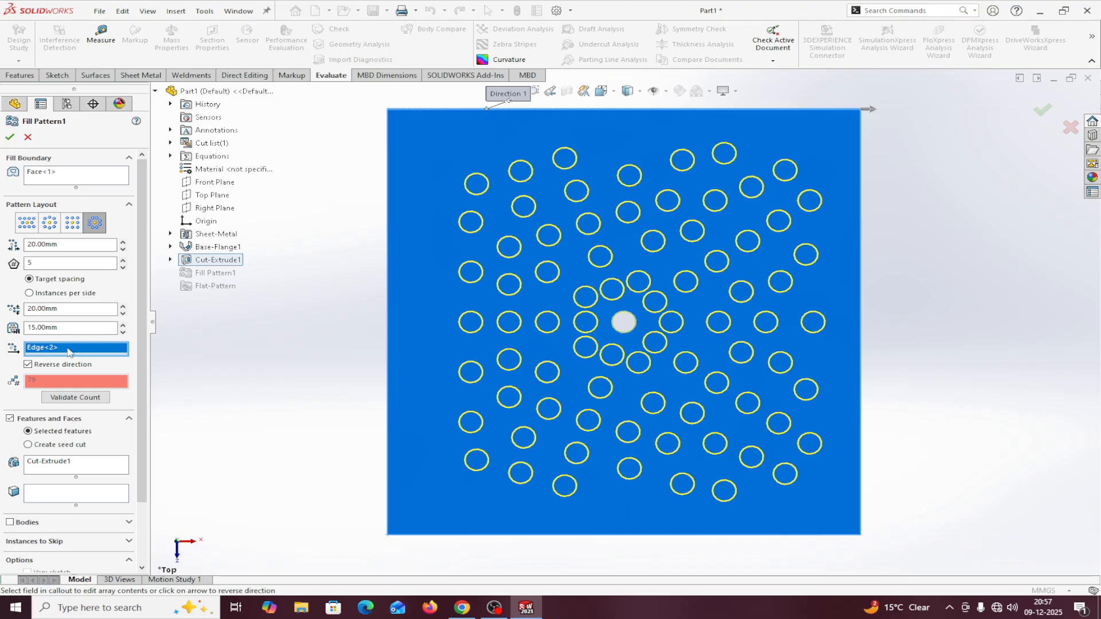
Try the plate's bottom edge as the polygon pattern's direction reference in place of the top edge
{"action": "right_click", "coordinate": [68, 352]}
{"action": "left_click", "coordinate": [96, 355]}
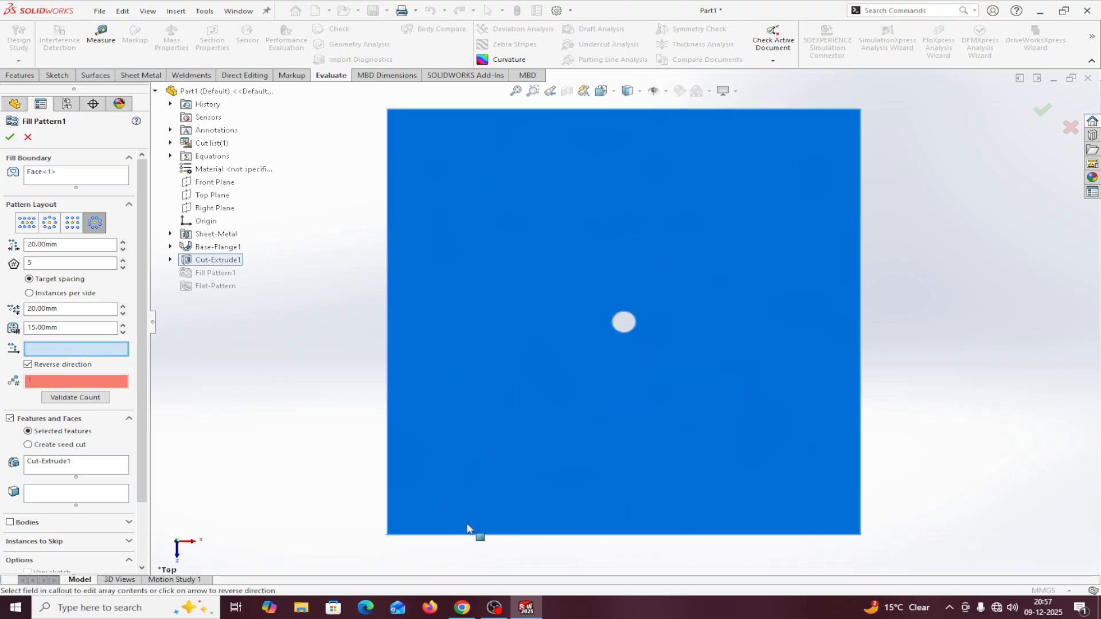
{"action": "left_click", "coordinate": [483, 535]}
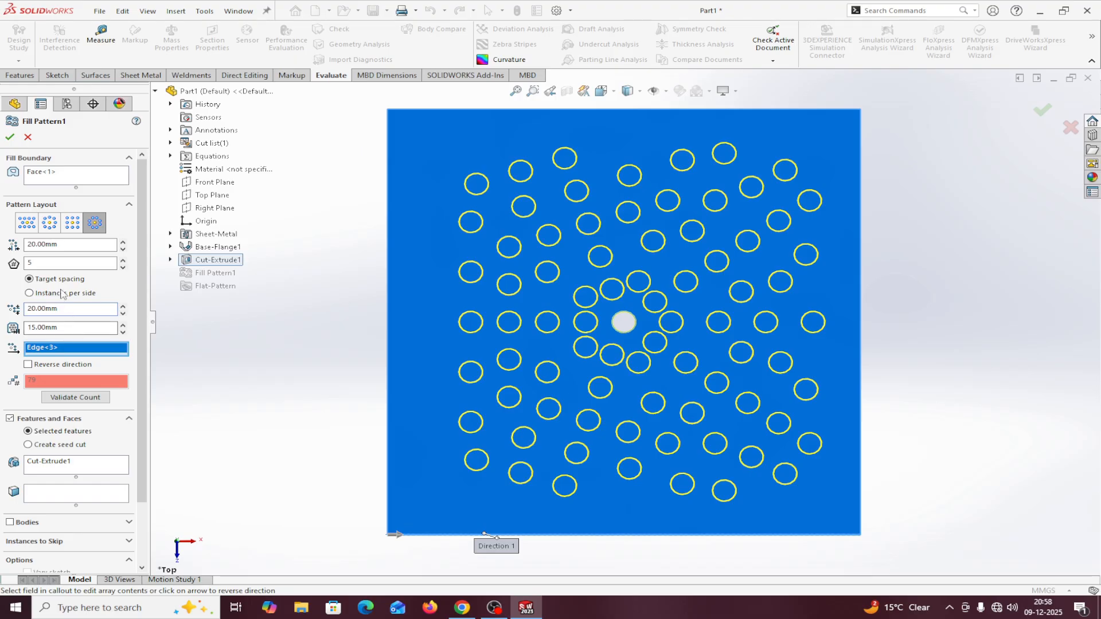
{"action": "left_click", "coordinate": [57, 244]}
Set the polygon pattern's direction reference back to the plate's top edge and accept the fill pattern
{"action": "right_click", "coordinate": [72, 350]}
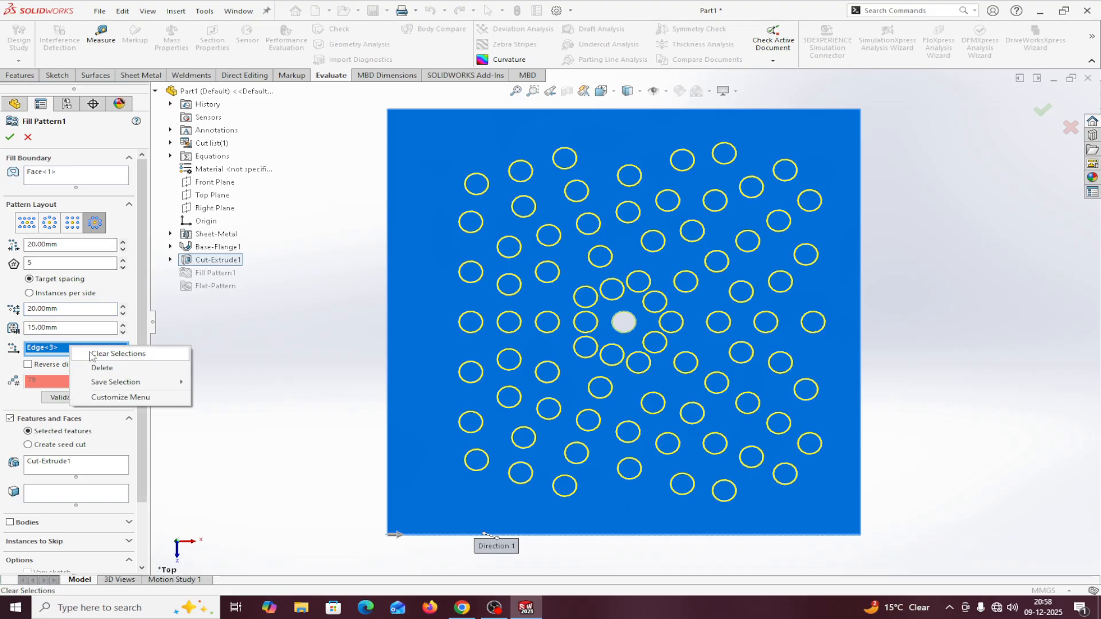
{"action": "left_click", "coordinate": [166, 352]}
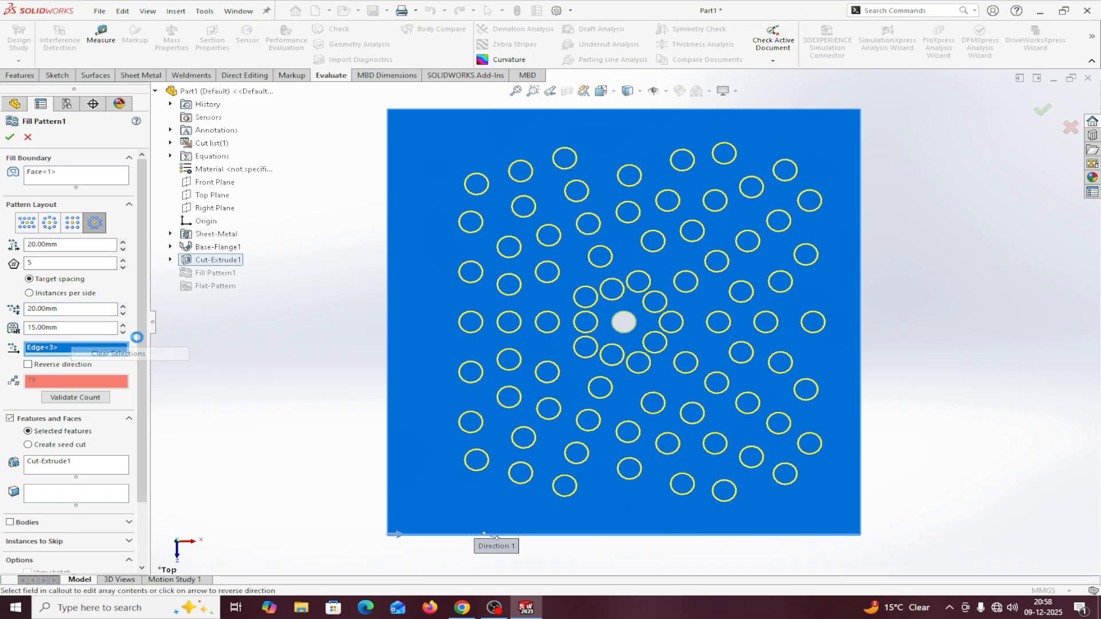
{"action": "left_click", "coordinate": [458, 109]}
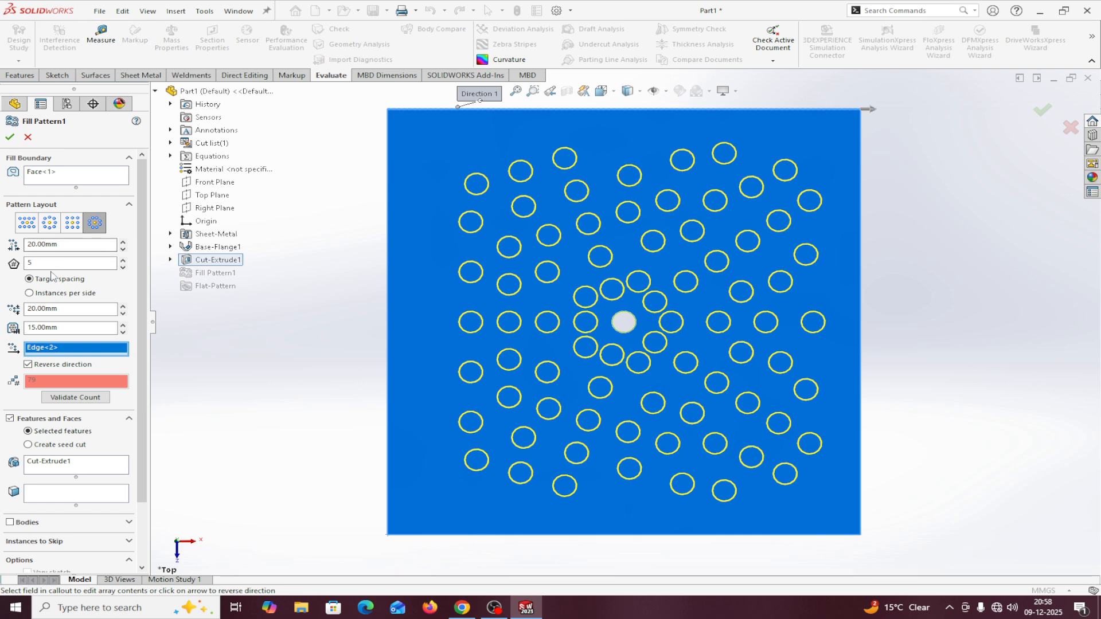
{"action": "left_click", "coordinate": [9, 138]}
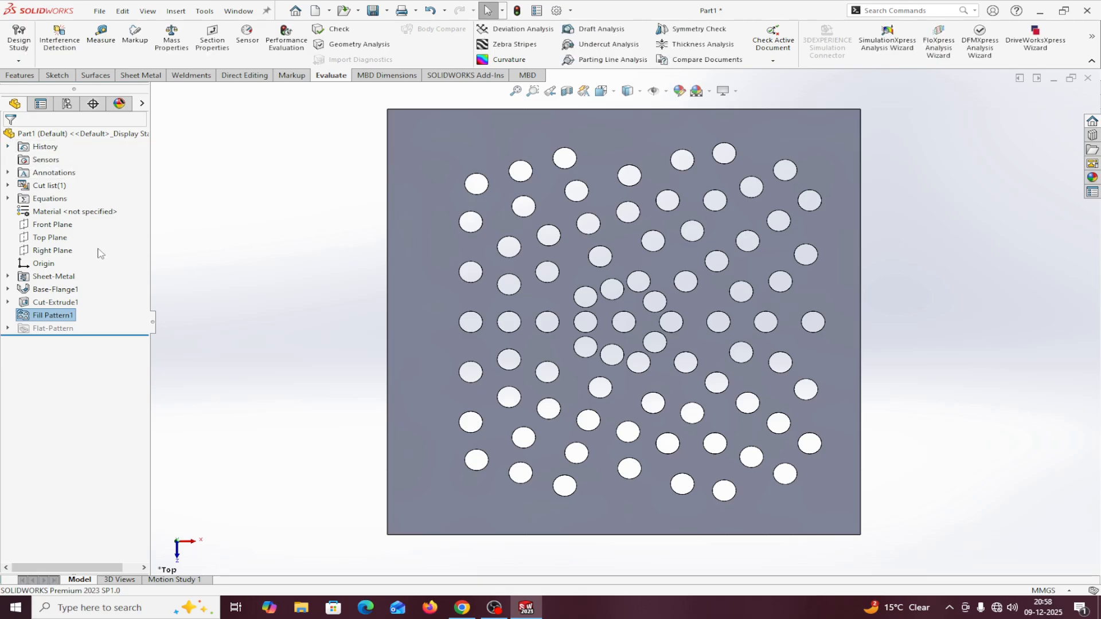
Measure the centre distance between the inner-ring hole just above and right of the centre hole and the next hole outward, and clear the measurement
{"action": "left_click", "coordinate": [101, 34]}
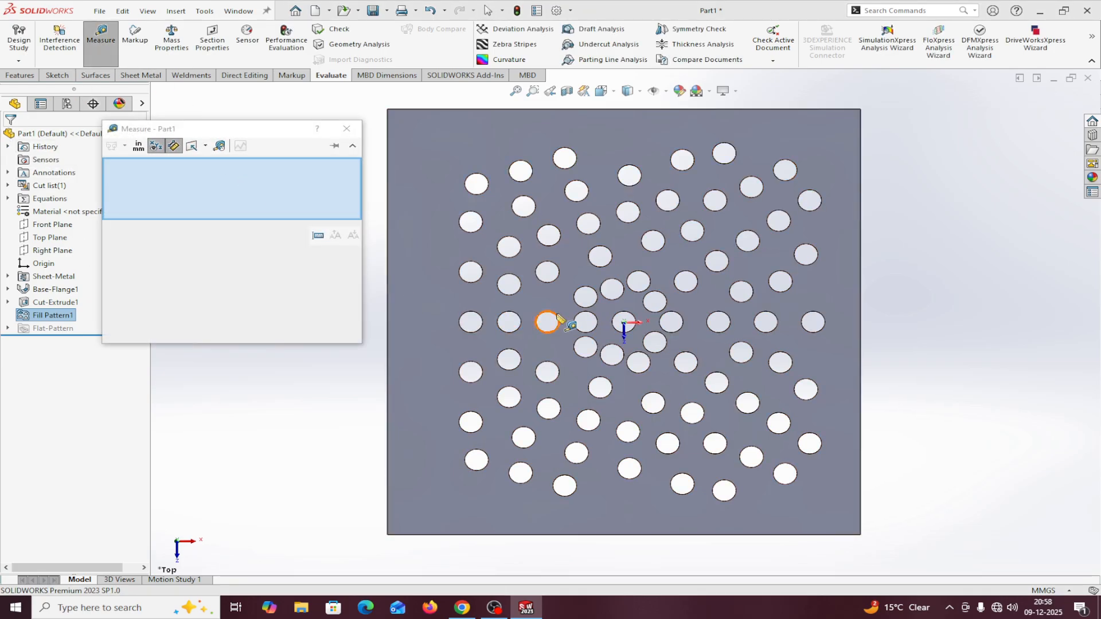
{"action": "left_click", "coordinate": [642, 270]}
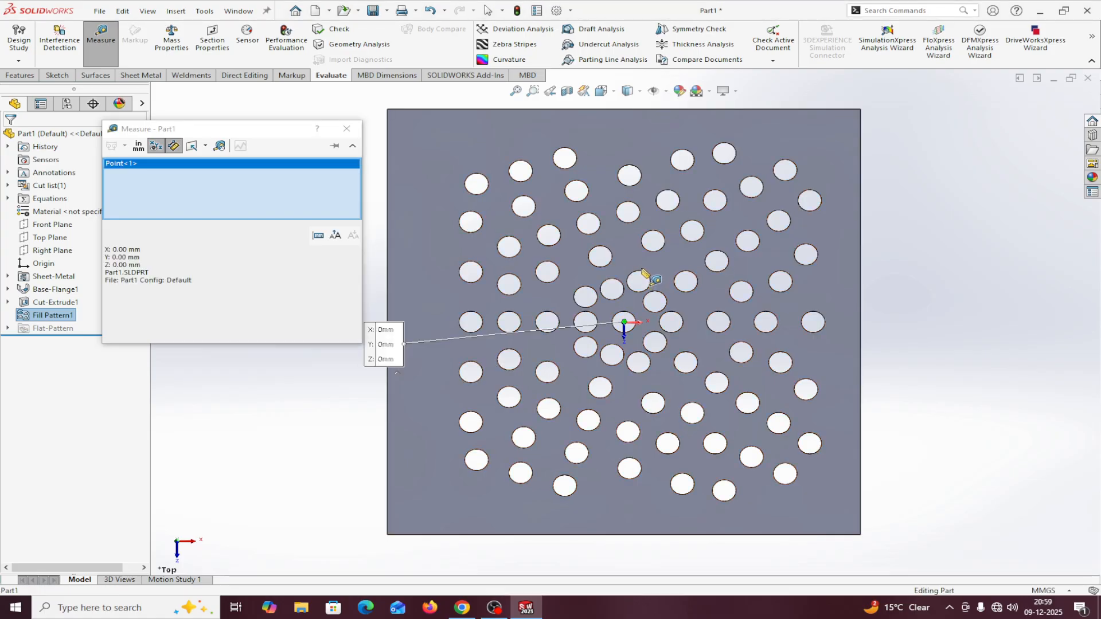
{"action": "right_click", "coordinate": [187, 192]}
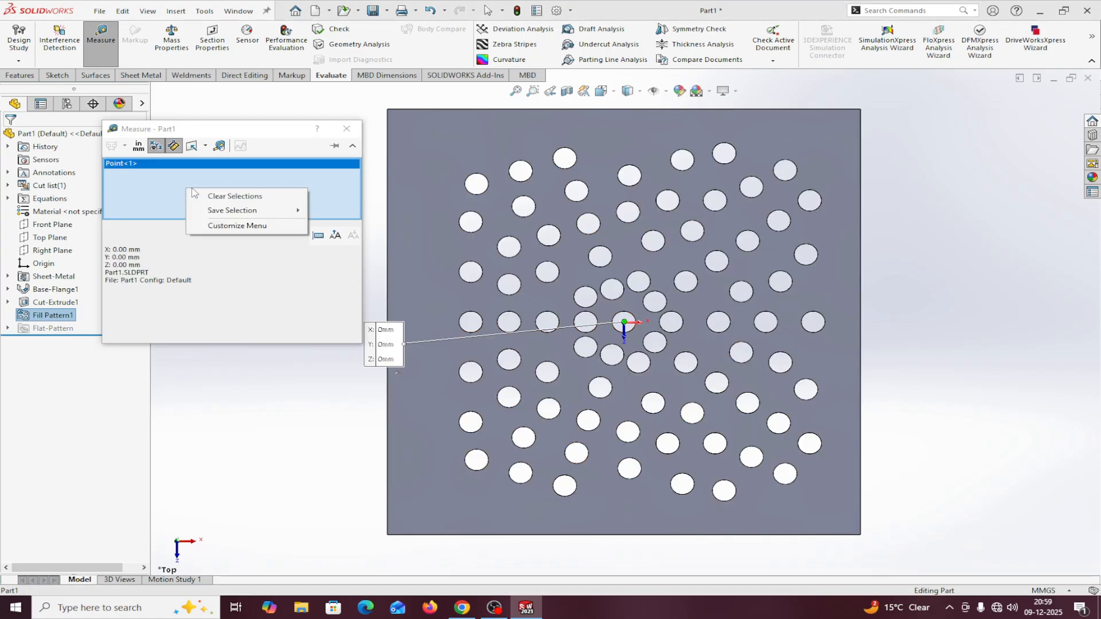
{"action": "left_click", "coordinate": [223, 197]}
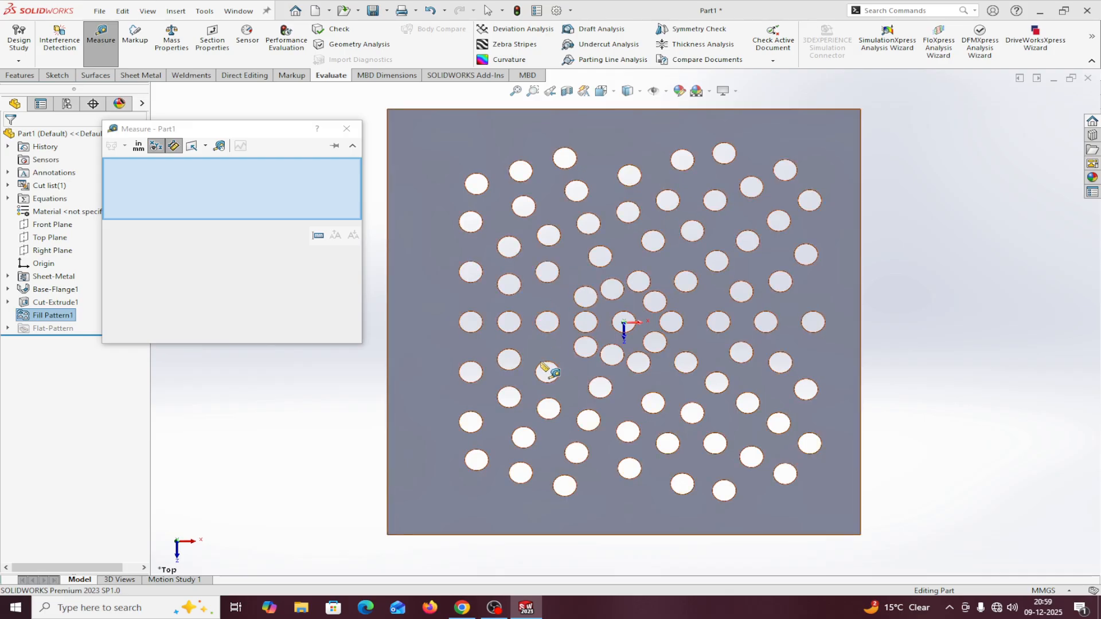
{"action": "left_click", "coordinate": [641, 274]}
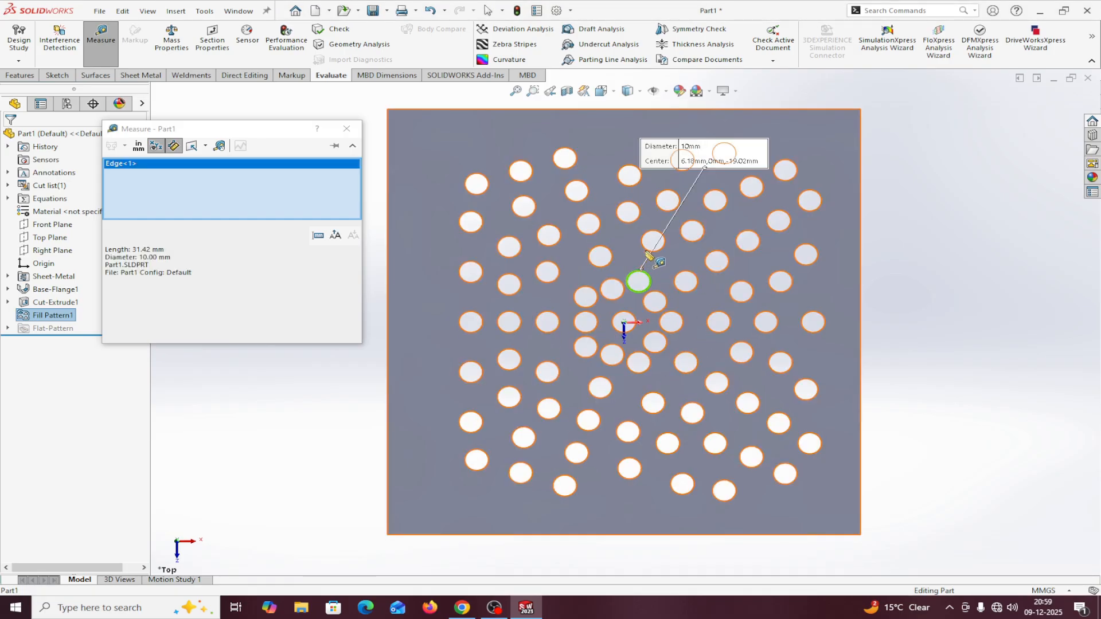
{"action": "left_click", "coordinate": [647, 246]}
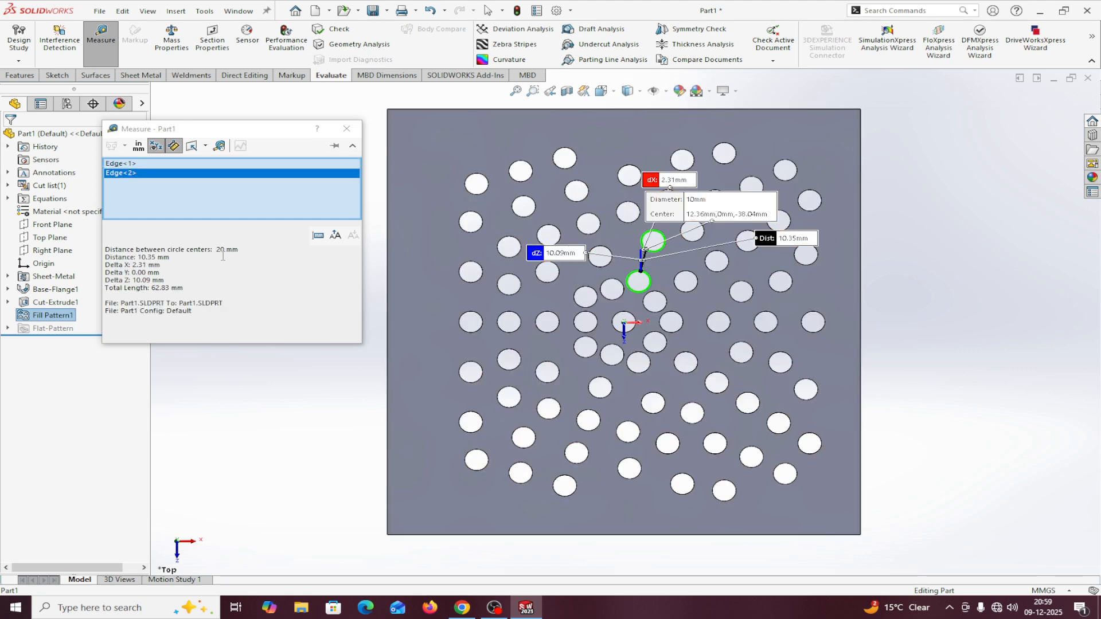
{"action": "right_click", "coordinate": [178, 166]}
{"action": "left_click", "coordinate": [198, 170]}
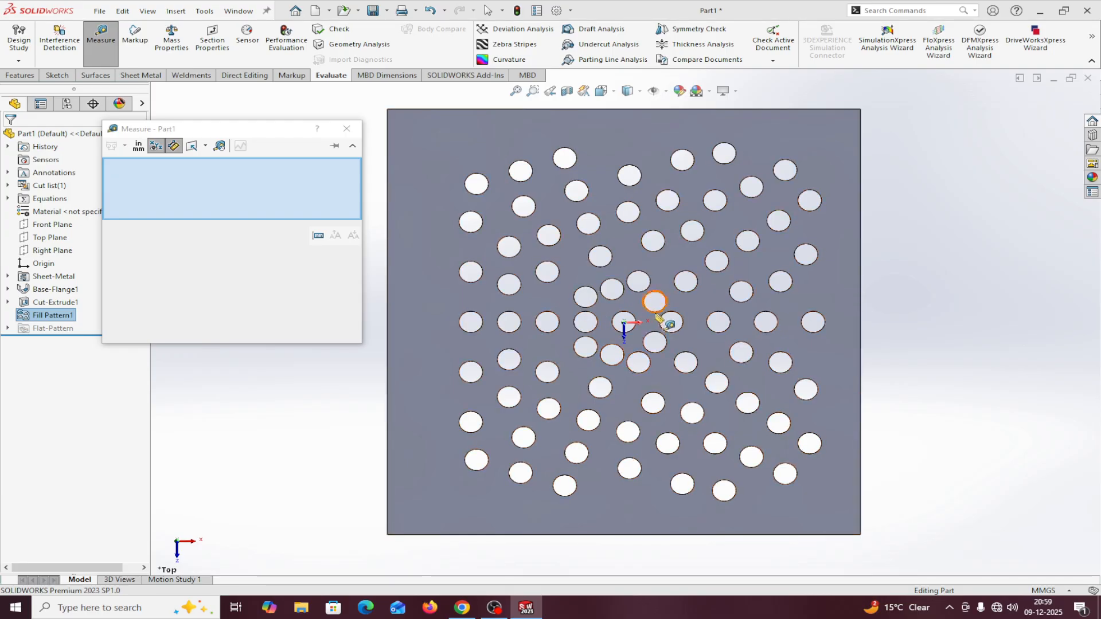
Measure the centre distance between the two neighbouring inner-ring holes directly above the centre hole, and clear and close the measurement
{"action": "left_click", "coordinate": [623, 288]}
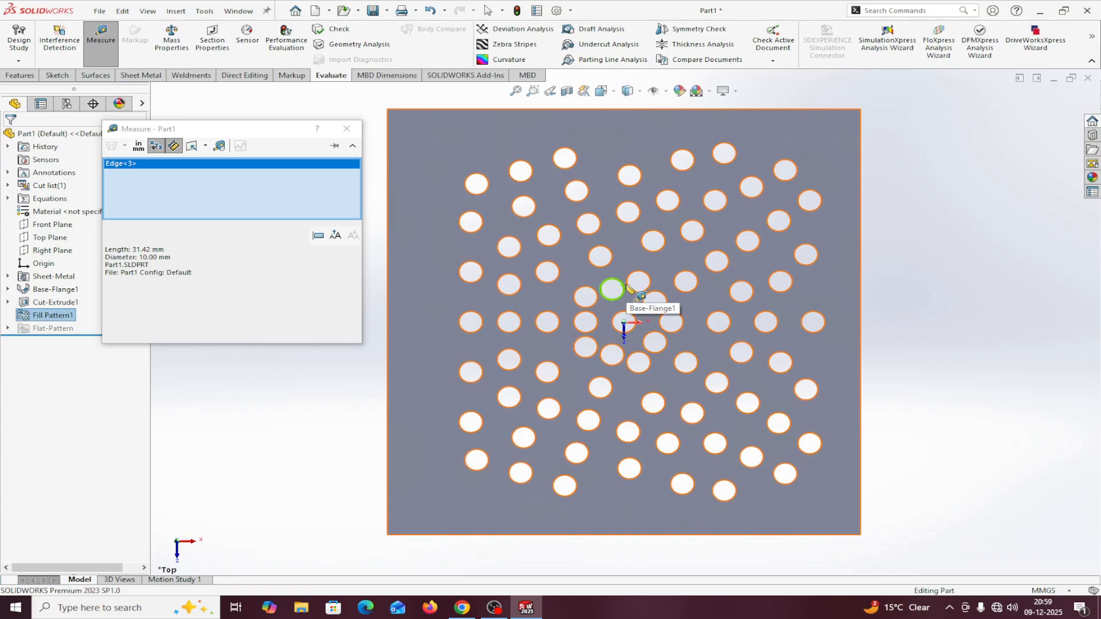
{"action": "left_click", "coordinate": [629, 289]}
{"action": "right_click", "coordinate": [160, 195]}
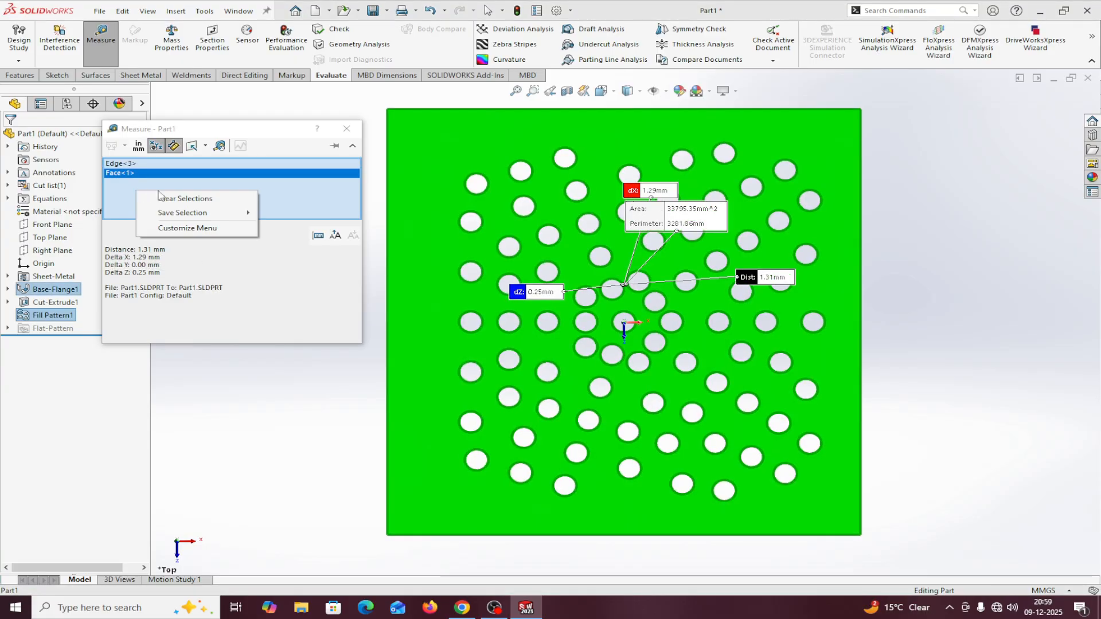
{"action": "left_click", "coordinate": [161, 198]}
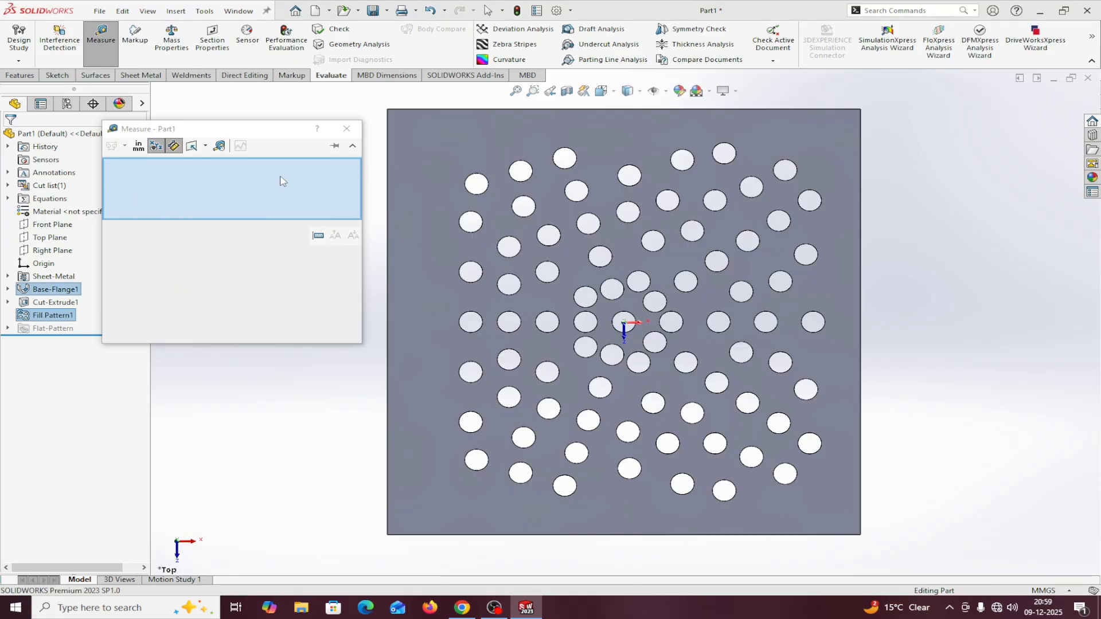
{"action": "scroll", "coordinate": [668, 323], "scroll_direction": "down", "scroll_amount": 3}
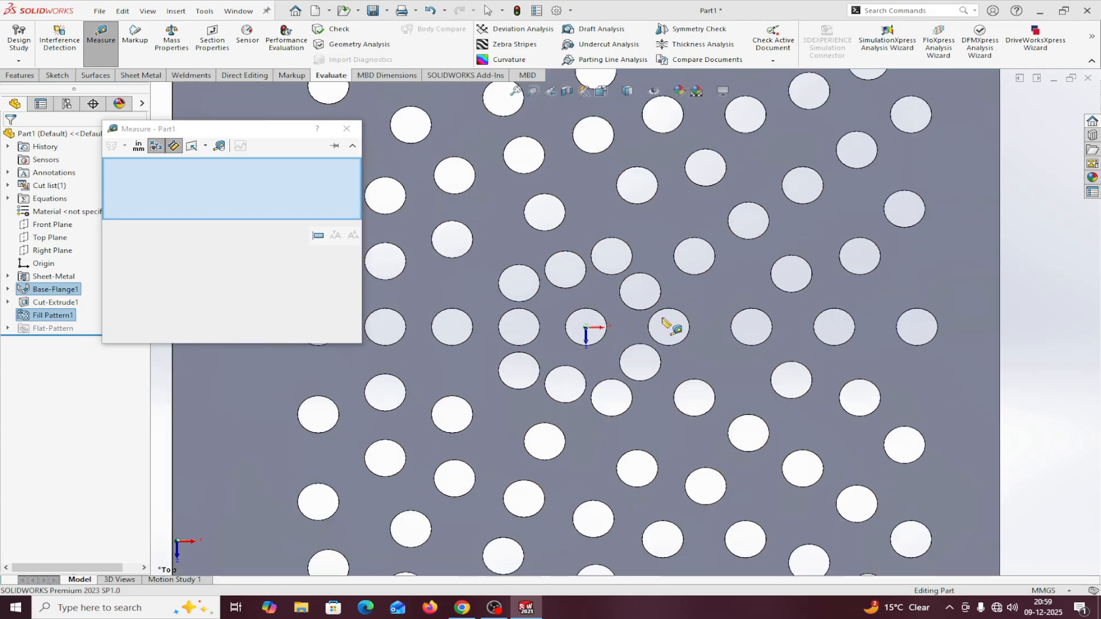
{"action": "left_click", "coordinate": [583, 263]}
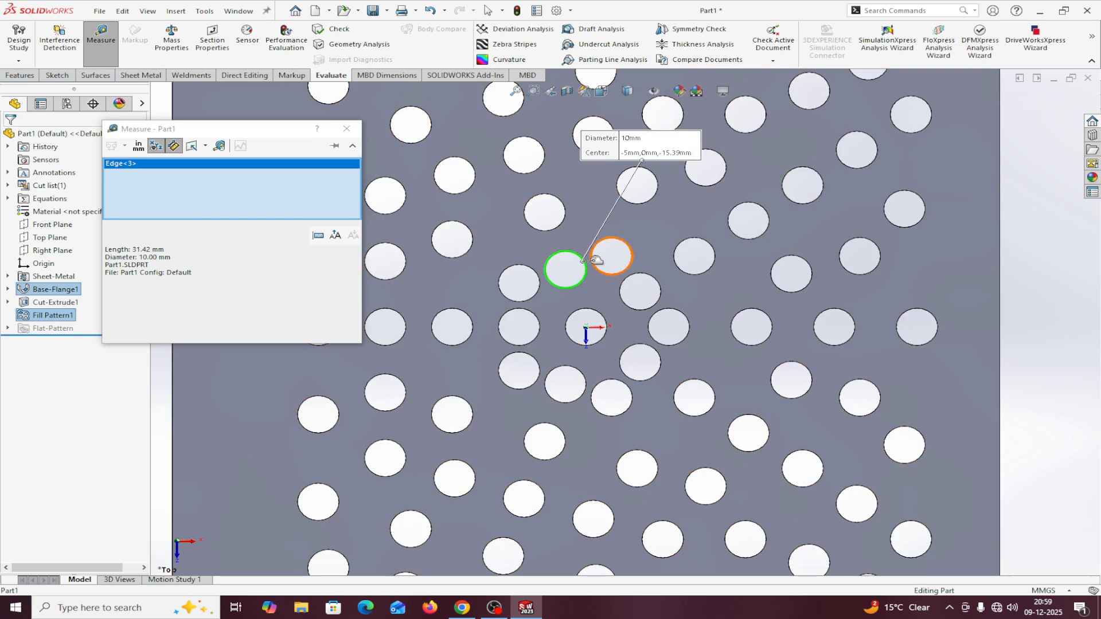
{"action": "left_click", "coordinate": [596, 258]}
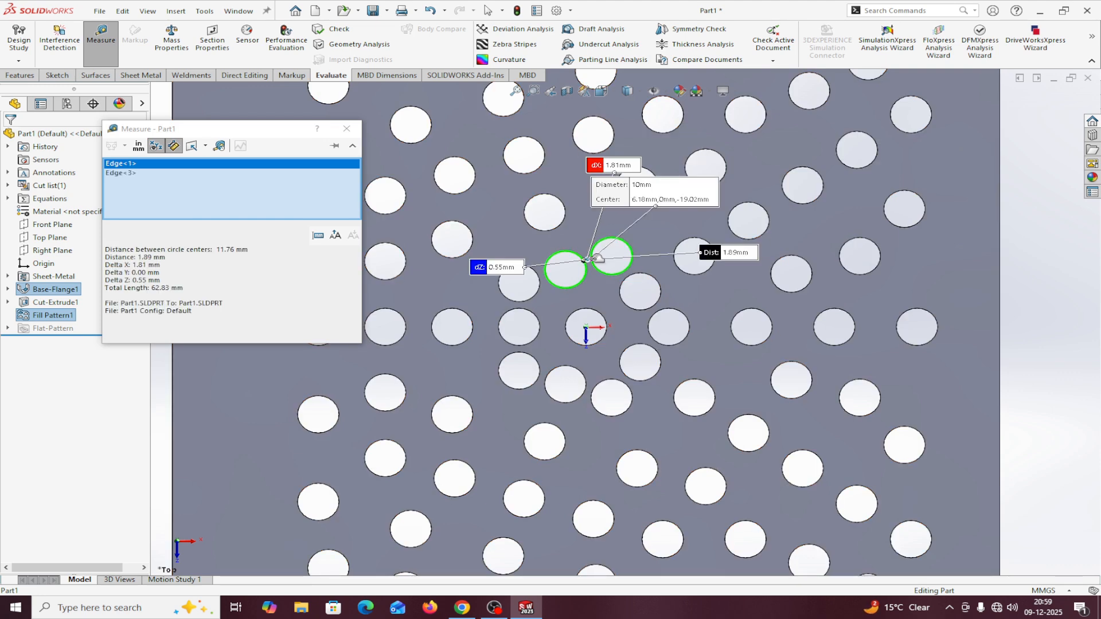
{"action": "right_click", "coordinate": [181, 189]}
{"action": "left_click", "coordinate": [210, 198]}
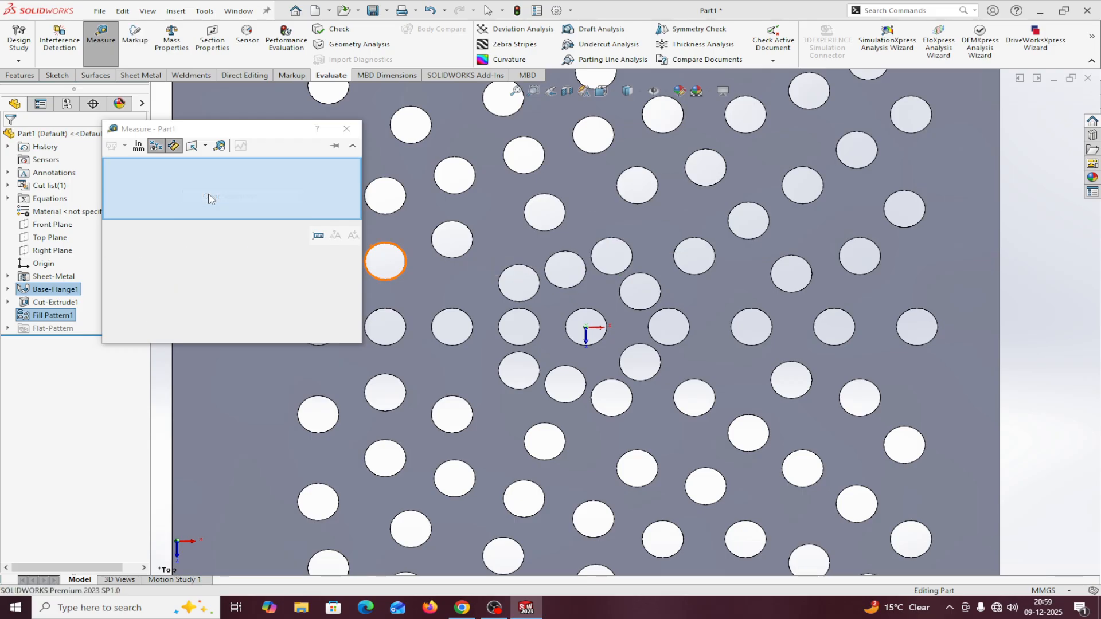
{"action": "left_click", "coordinate": [347, 128]}
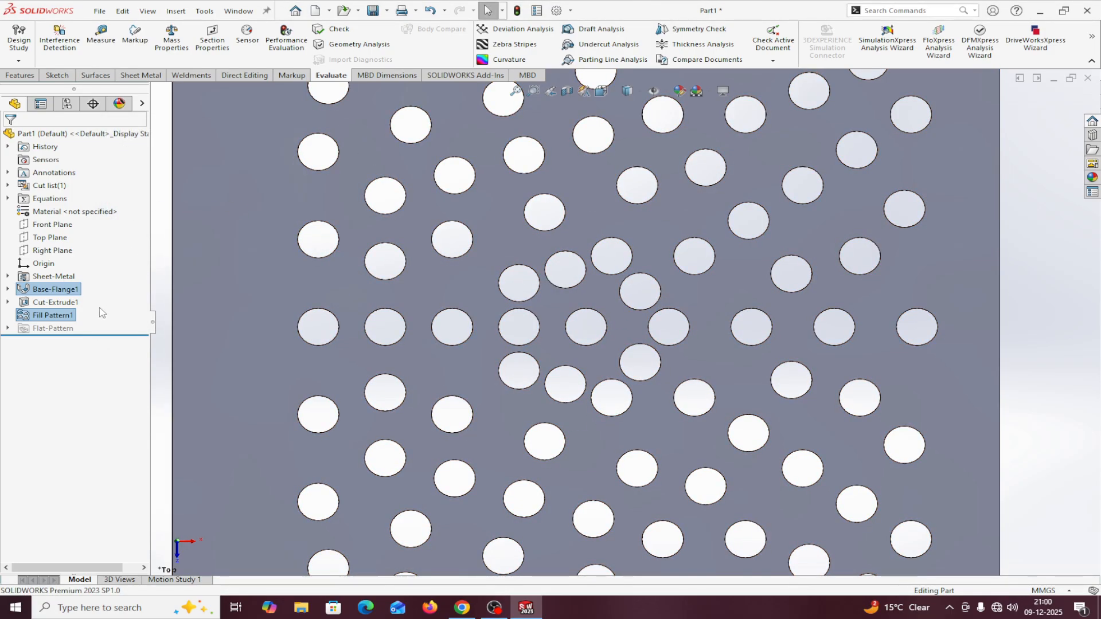
Try the polygon fill pattern with Instances per side and 10 mm loop spacing, clear its fill boundary, and discard the edit
{"action": "right_click", "coordinate": [61, 320]}
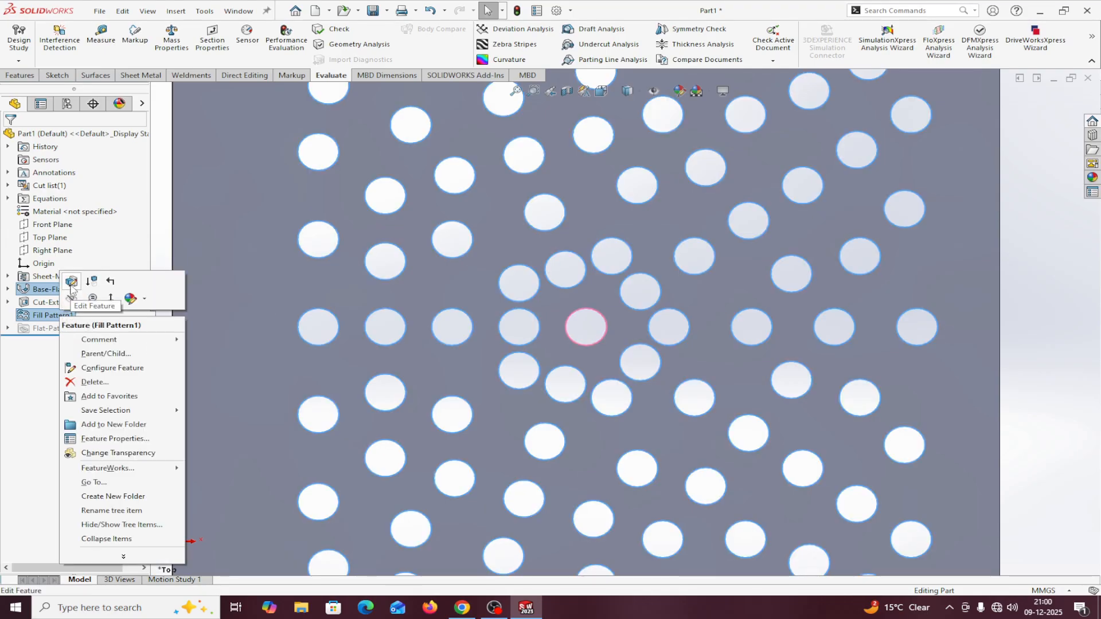
{"action": "left_click", "coordinate": [74, 291]}
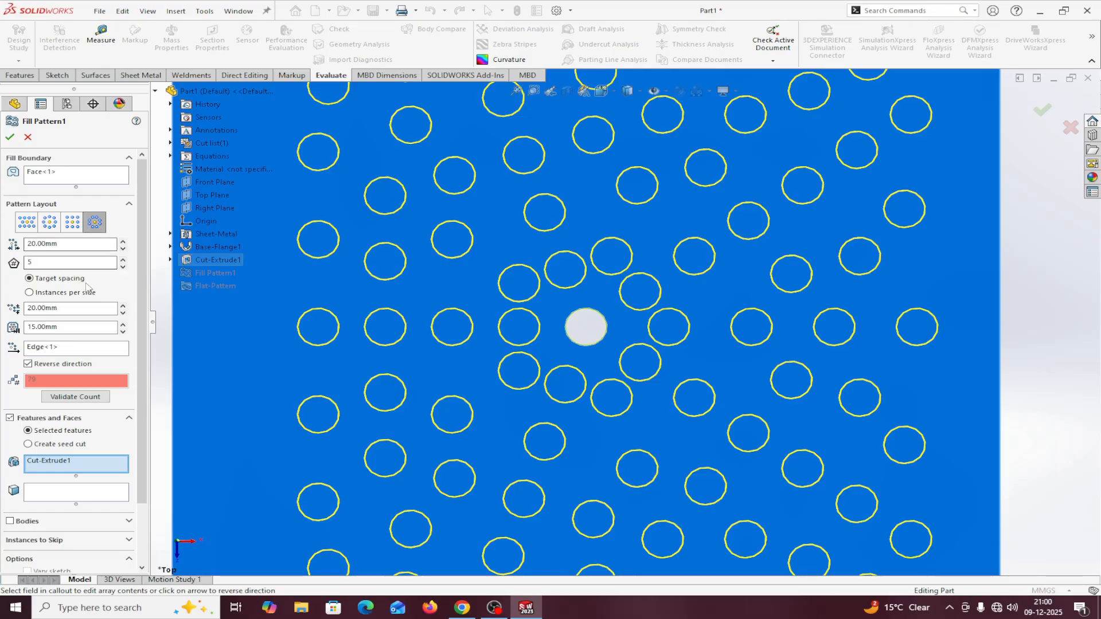
{"action": "left_click", "coordinate": [29, 293]}
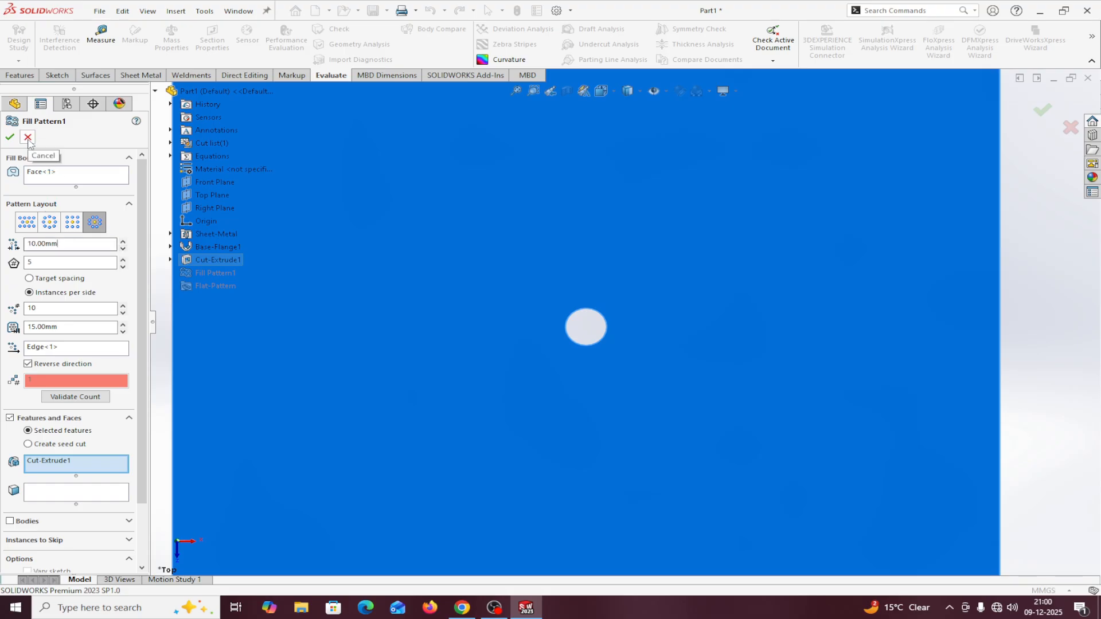
{"action": "scroll", "coordinate": [289, 335], "scroll_direction": "up", "scroll_amount": 5}
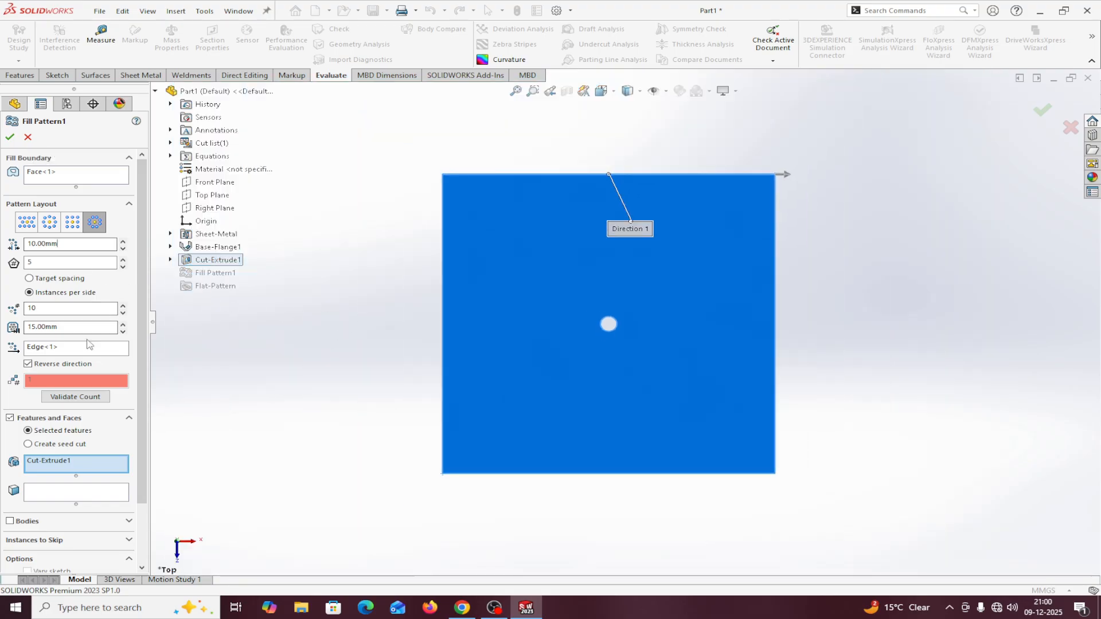
{"action": "right_click", "coordinate": [70, 180]}
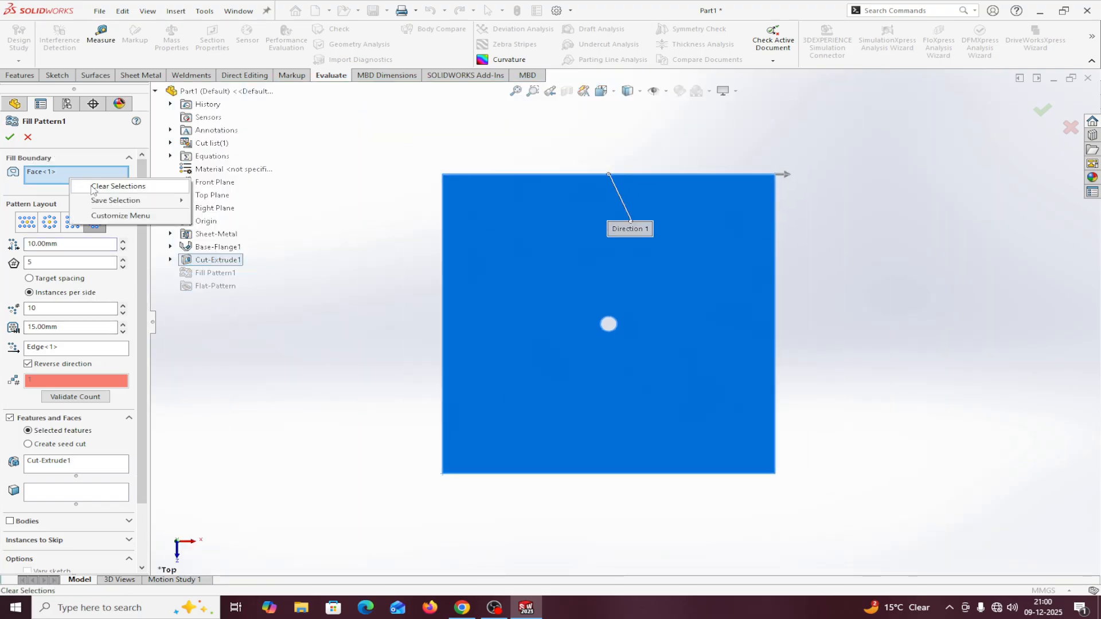
{"action": "left_click", "coordinate": [87, 185]}
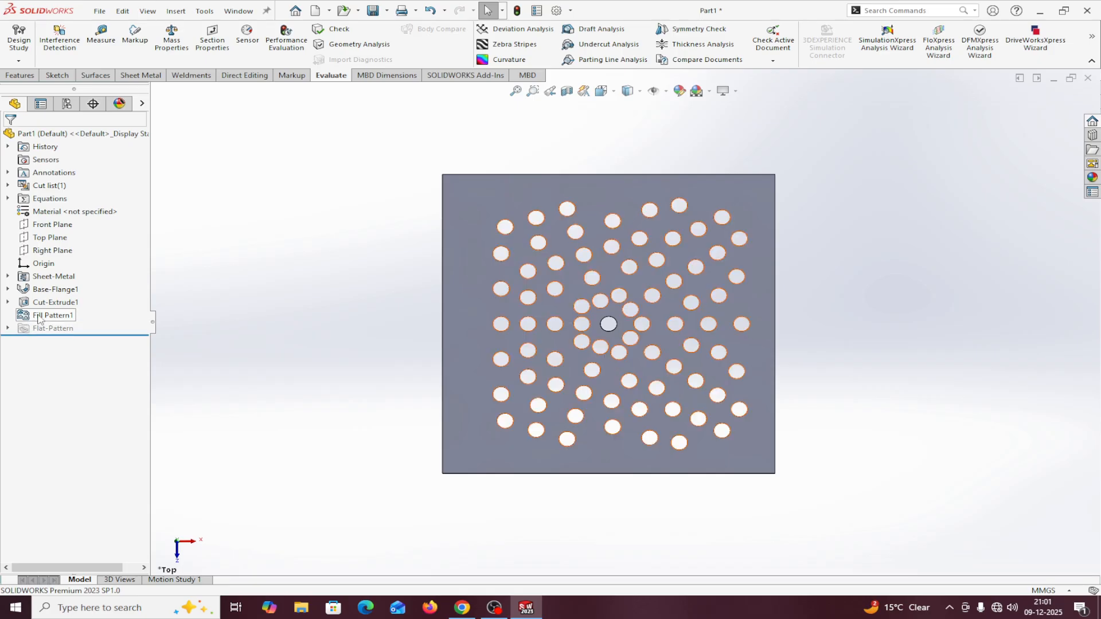
Edit the fill pattern, preview the Perforation layout, and cancel the edit
{"action": "right_click", "coordinate": [40, 319]}
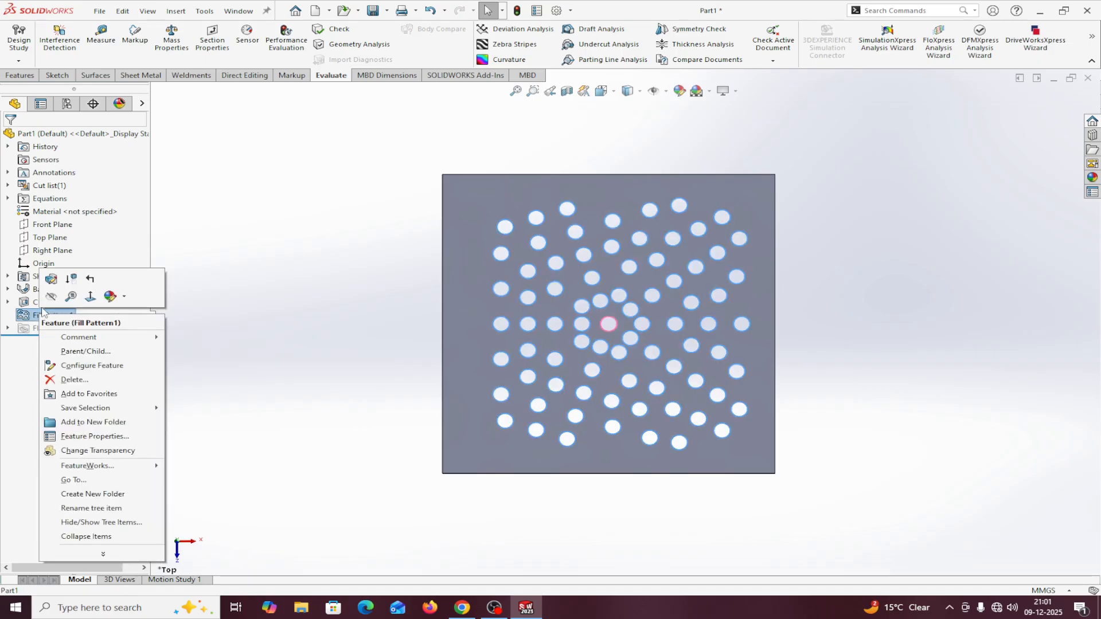
{"action": "left_click", "coordinate": [51, 278]}
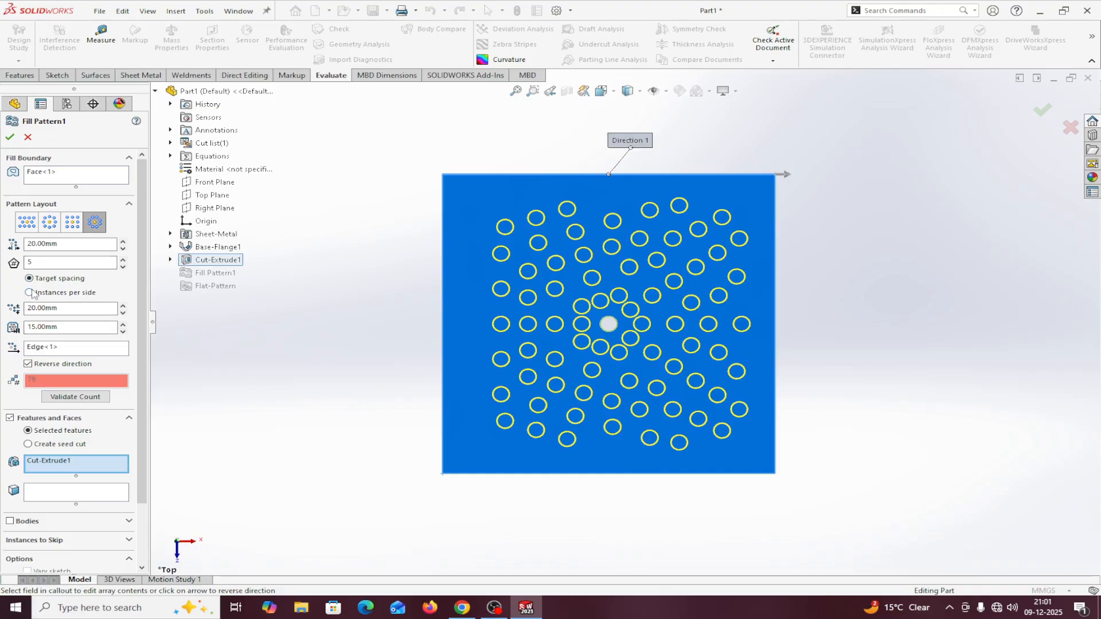
{"action": "left_click", "coordinate": [27, 224]}
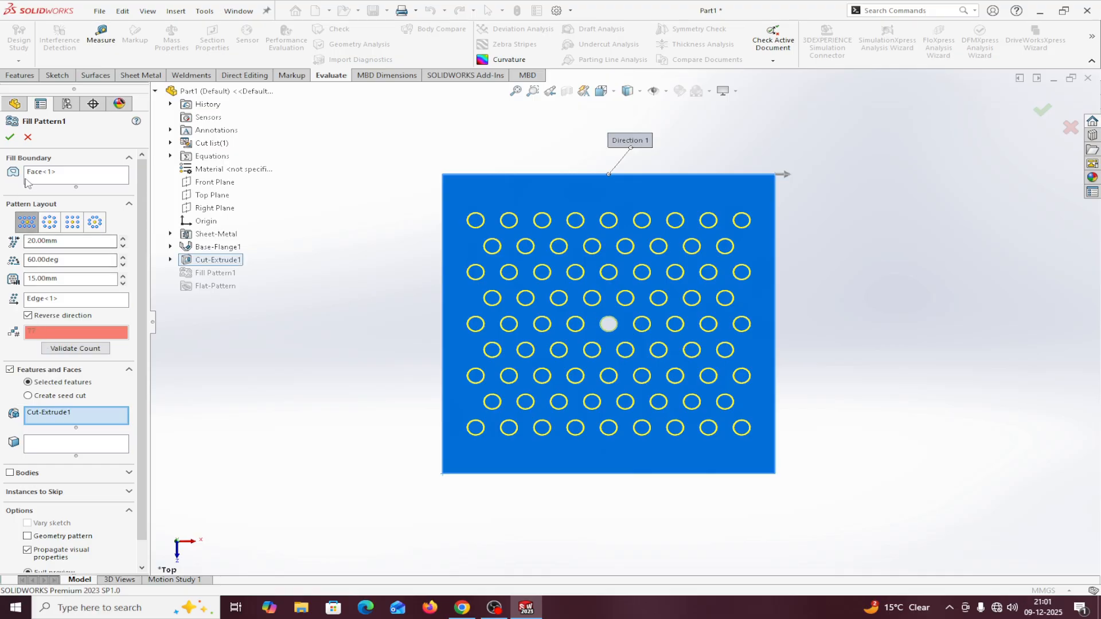
{"action": "left_click", "coordinate": [28, 138]}
Edit the fill pattern, try Instances per side for the polygon layout, and preview the Perforation and Circular layouts
{"action": "right_click", "coordinate": [37, 316]}
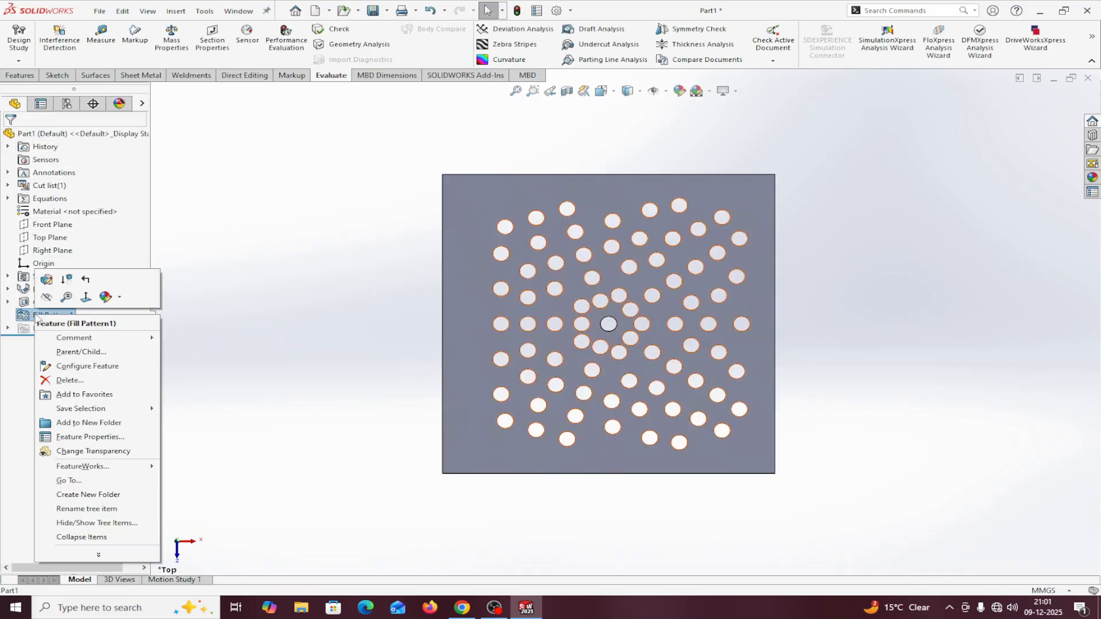
{"action": "left_click", "coordinate": [48, 280]}
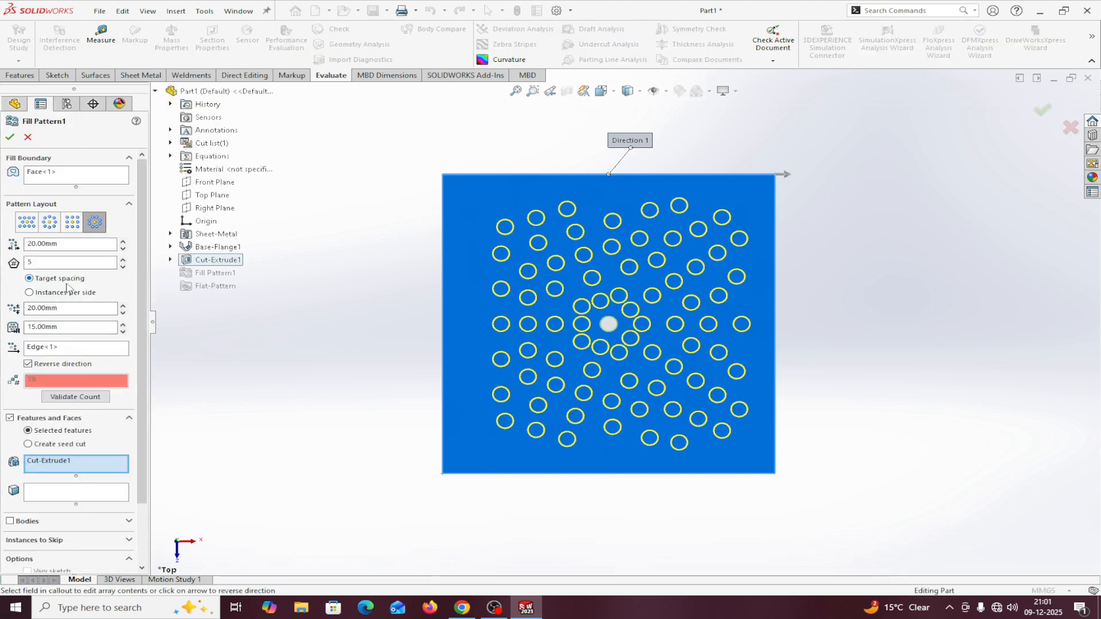
{"action": "left_click", "coordinate": [29, 293]}
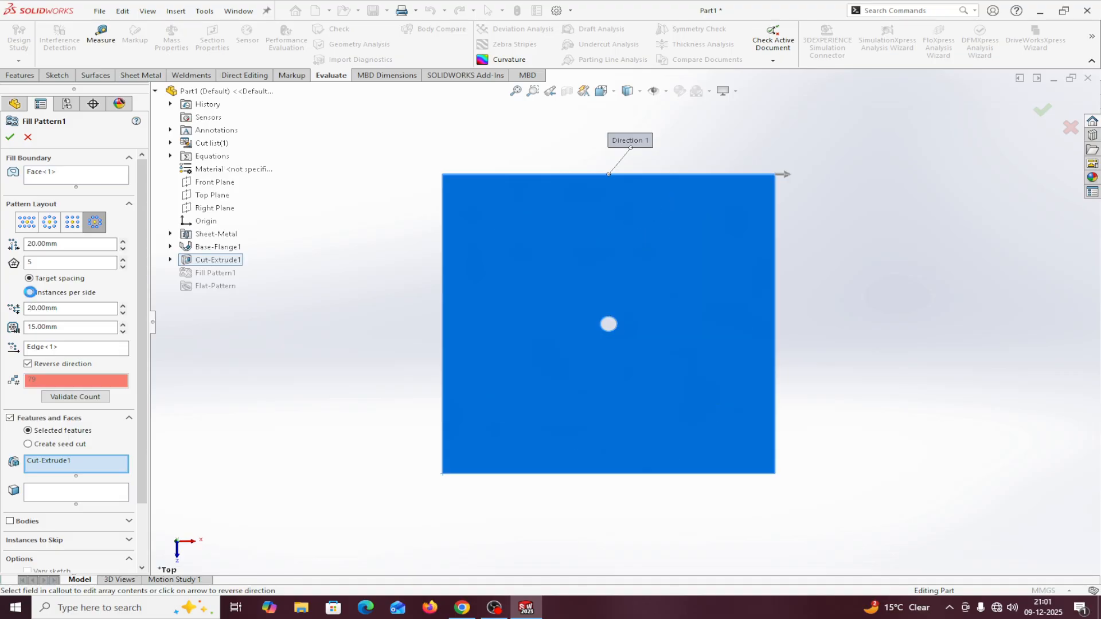
{"action": "left_click", "coordinate": [28, 226]}
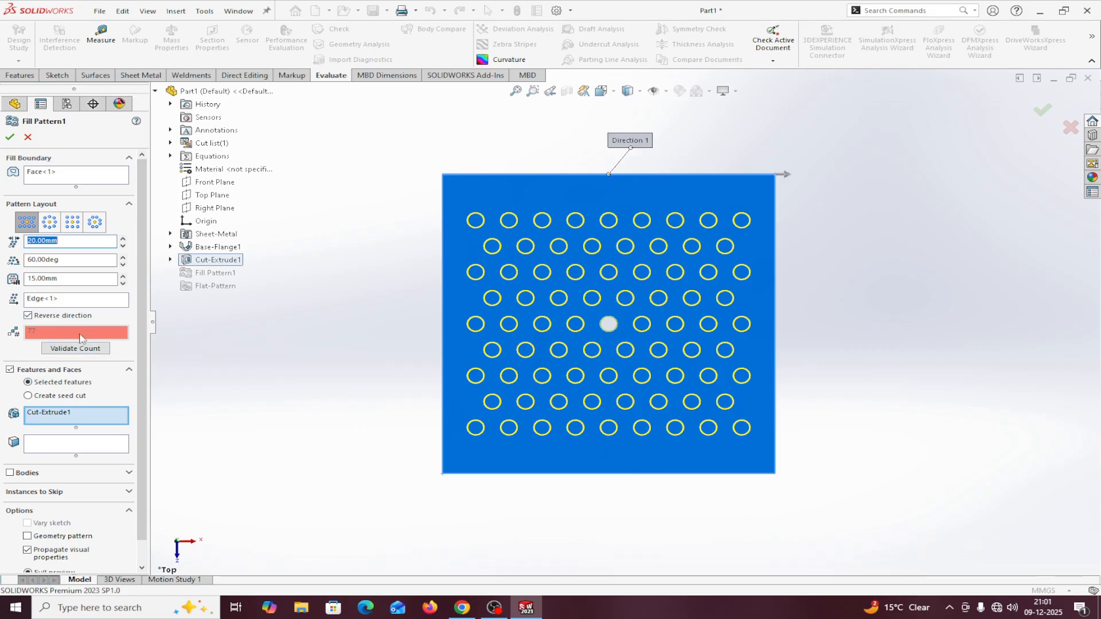
{"action": "left_click", "coordinate": [50, 223]}
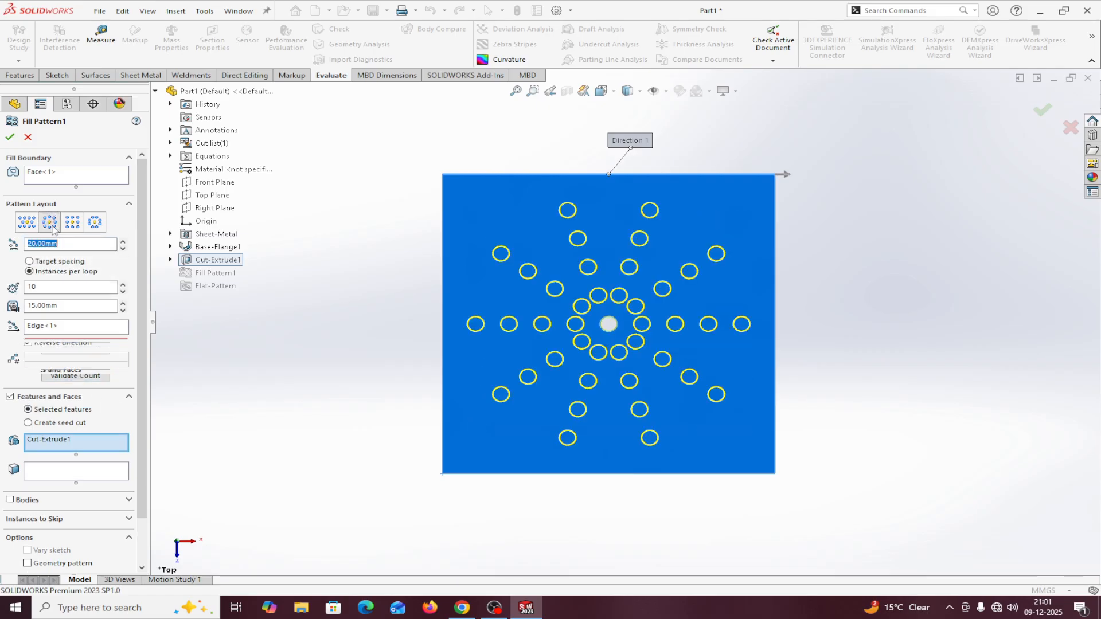
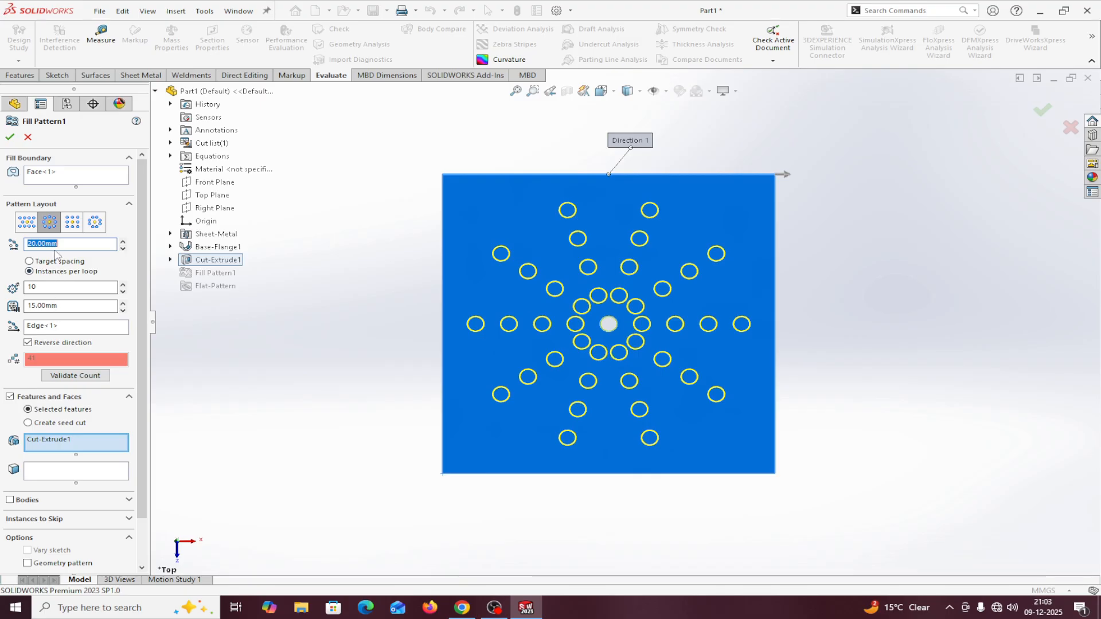
Set 9 instances per side in the square layout, preview the polygon layout, and return to the Circular layout
{"action": "left_click", "coordinate": [72, 223]}
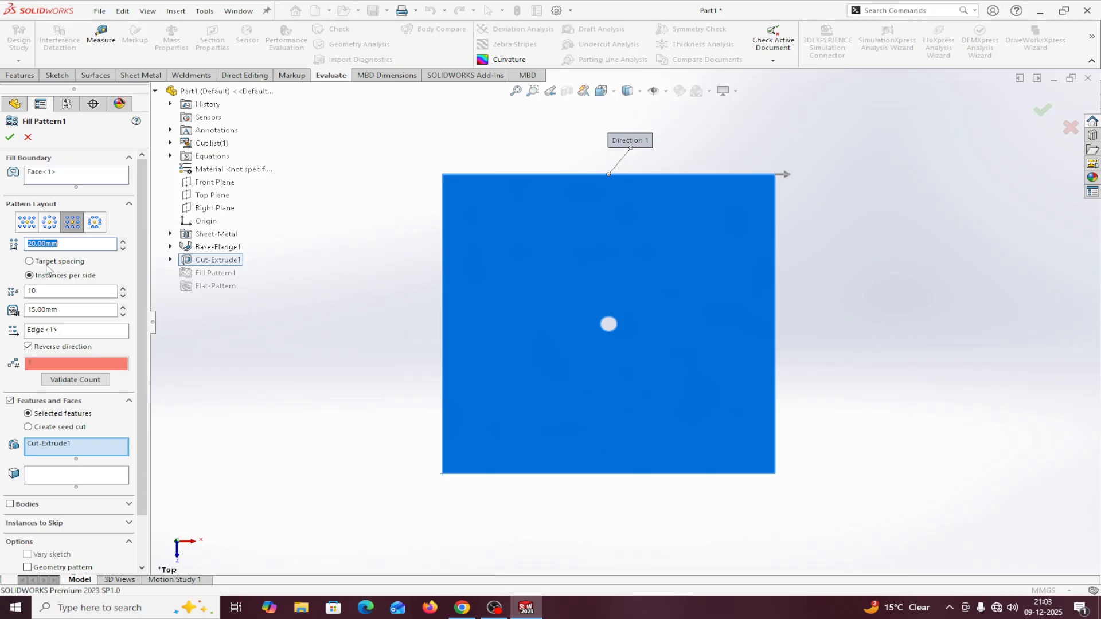
{"action": "left_click", "coordinate": [125, 293]}
{"action": "left_click", "coordinate": [86, 225]}
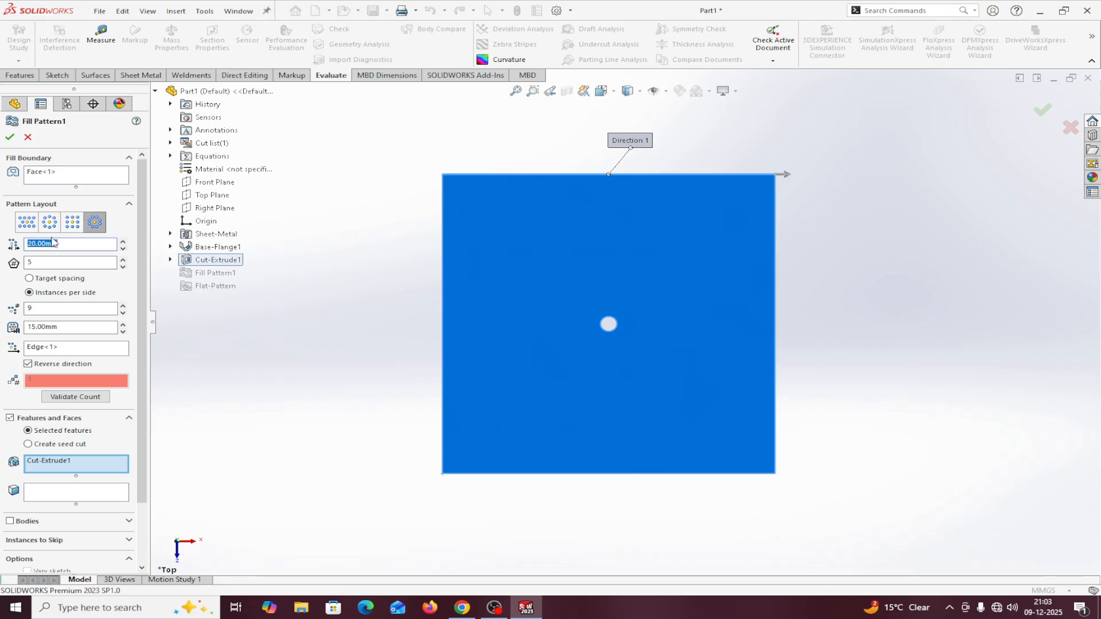
{"action": "left_click", "coordinate": [444, 219]}
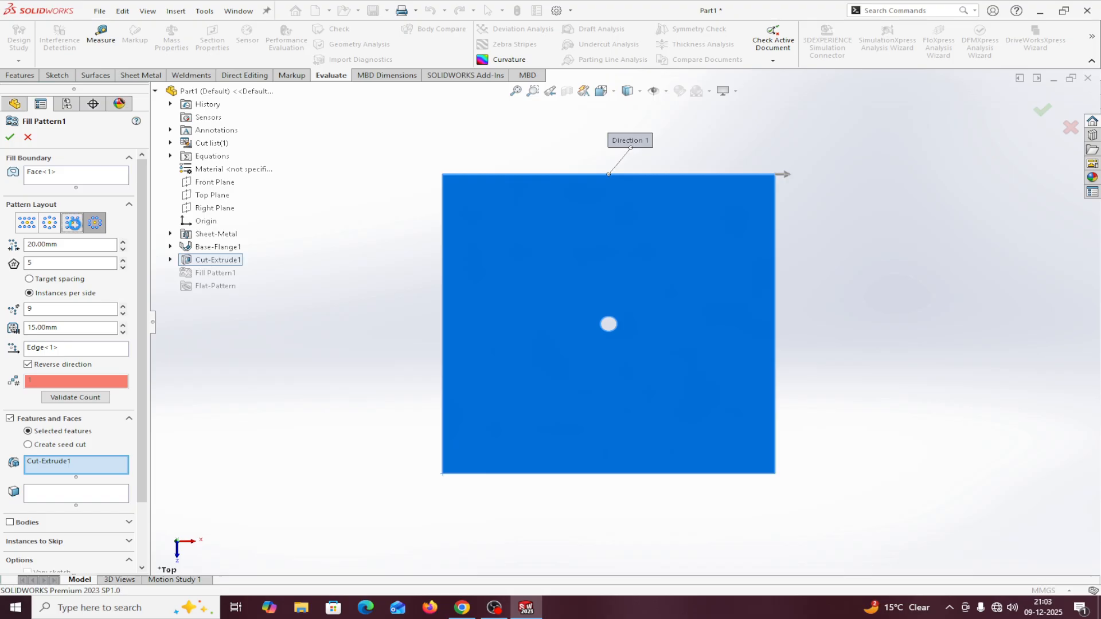
{"action": "left_click", "coordinate": [72, 223]}
{"action": "left_click", "coordinate": [58, 227]}
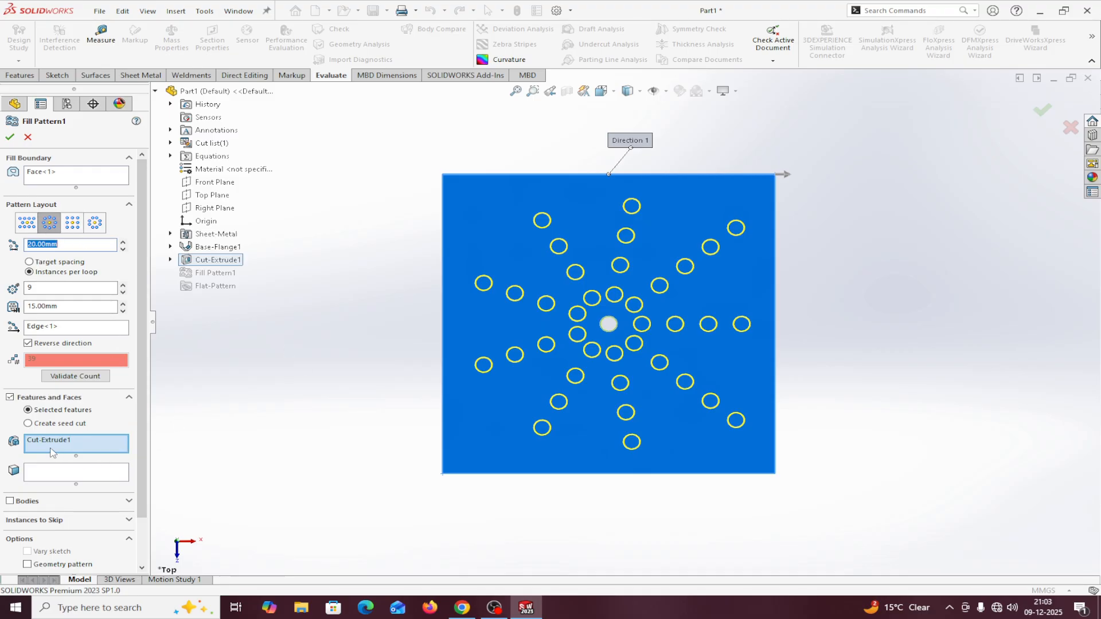
Switch the fill pattern to Create seed cut and preview the circle, square, diamond and polygon shapes, ending on the circle
{"action": "left_click", "coordinate": [29, 426]}
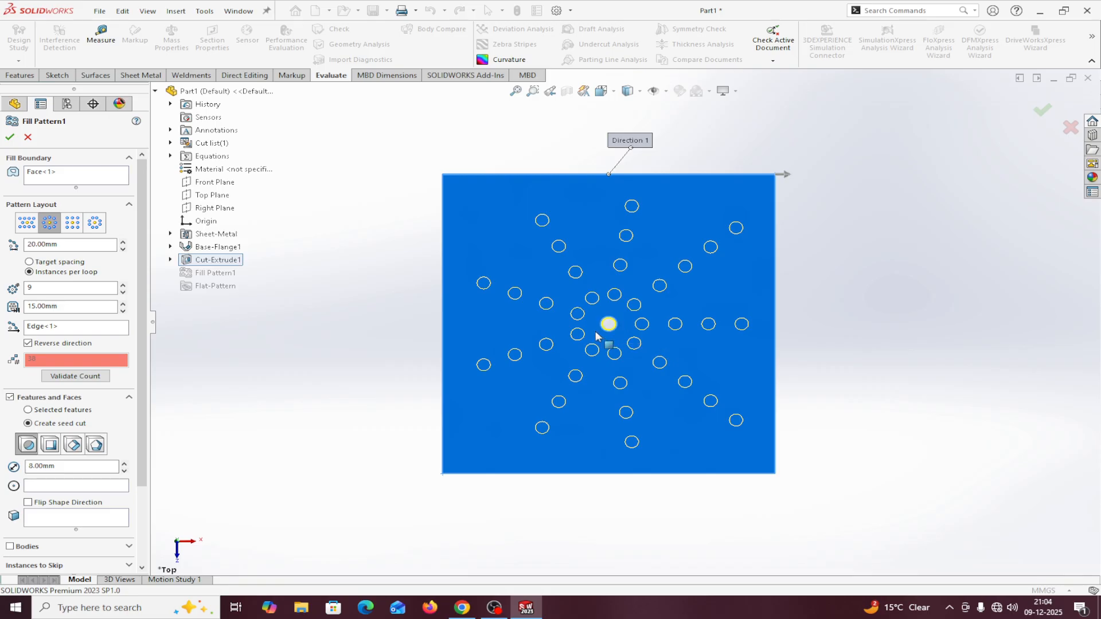
{"action": "left_click", "coordinate": [28, 448]}
{"action": "left_click", "coordinate": [56, 451]}
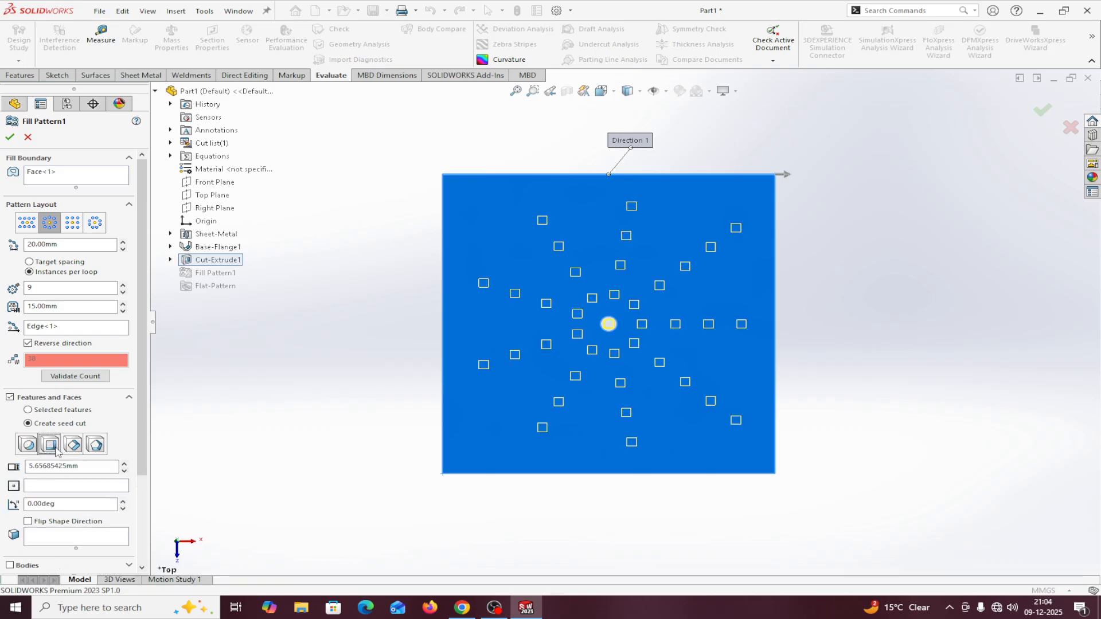
{"action": "left_click", "coordinate": [74, 446]}
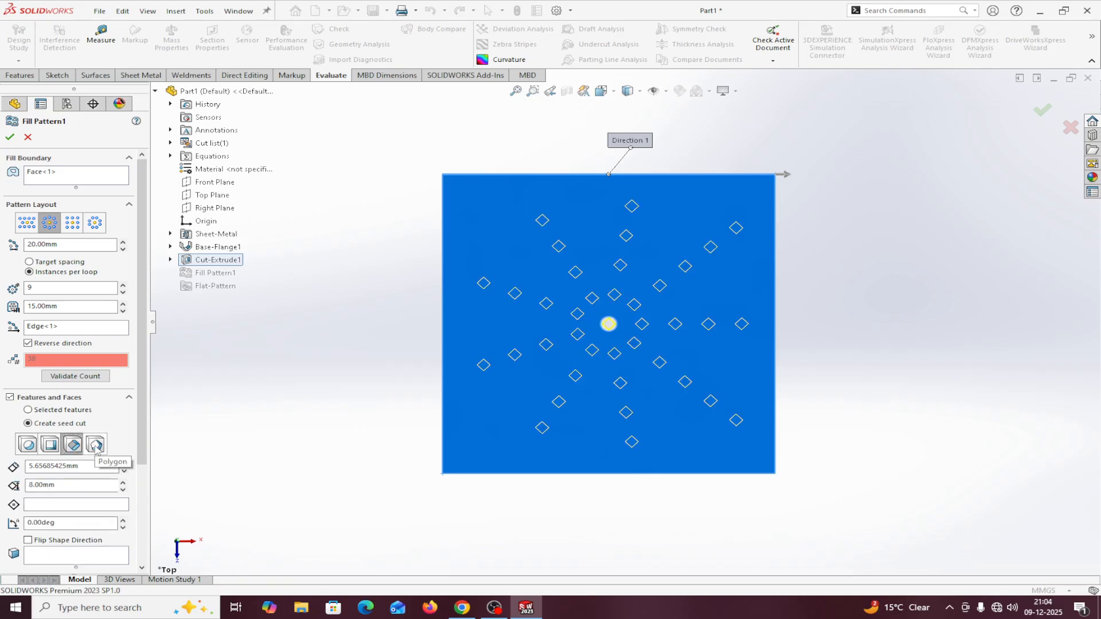
{"action": "left_click", "coordinate": [95, 446]}
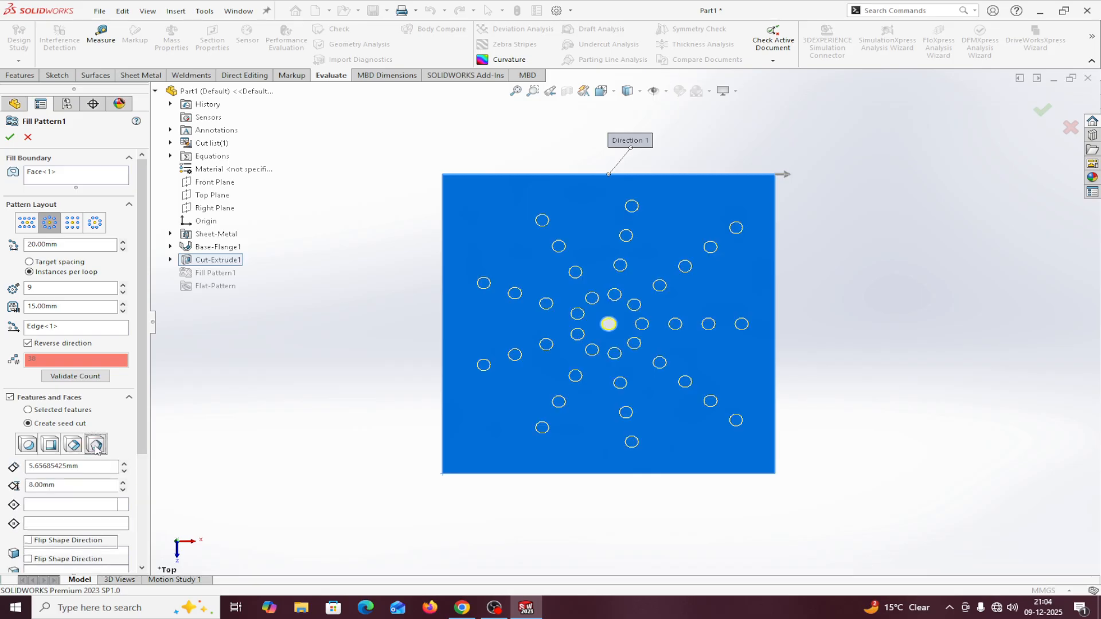
{"action": "left_click", "coordinate": [32, 449]}
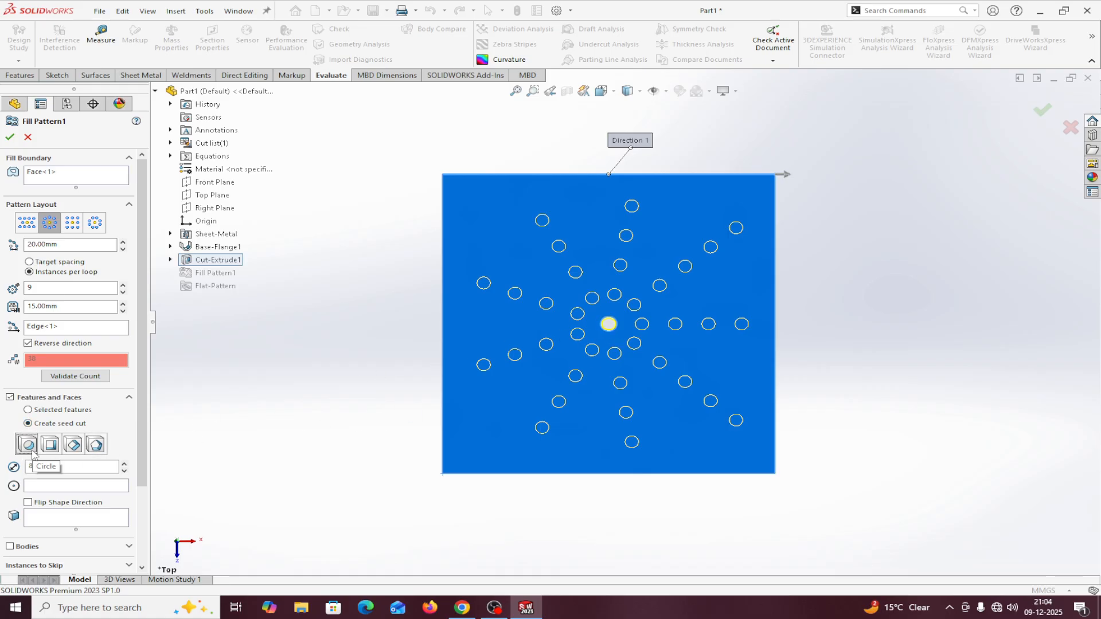
Choose the square seed cut shape and show the base flange's sketch on the plate
{"action": "left_click", "coordinate": [51, 446]}
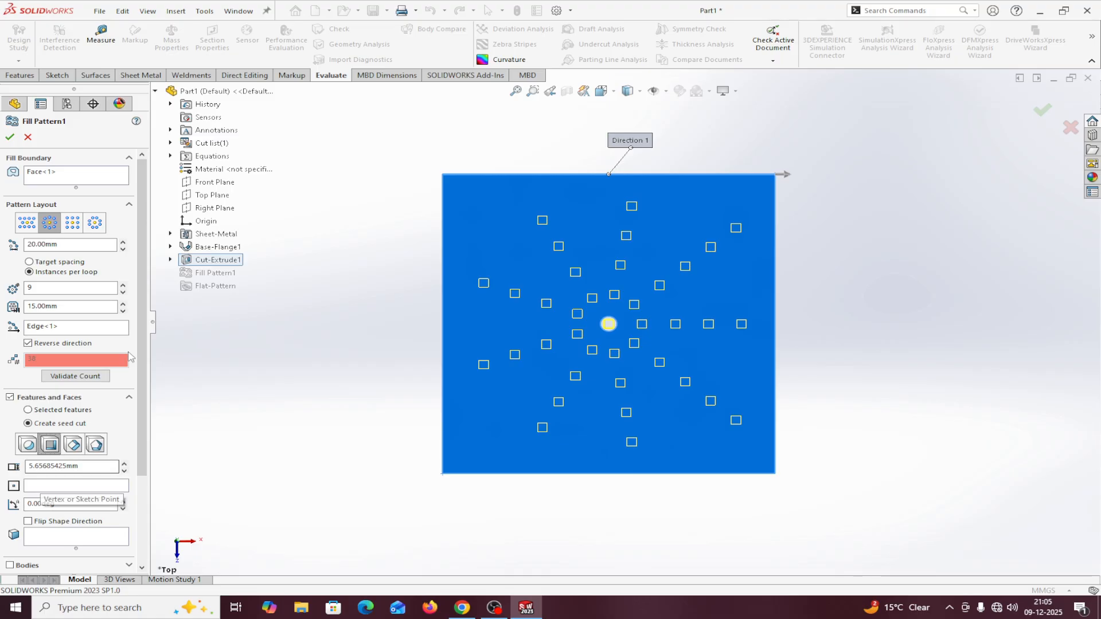
{"action": "left_click", "coordinate": [170, 247]}
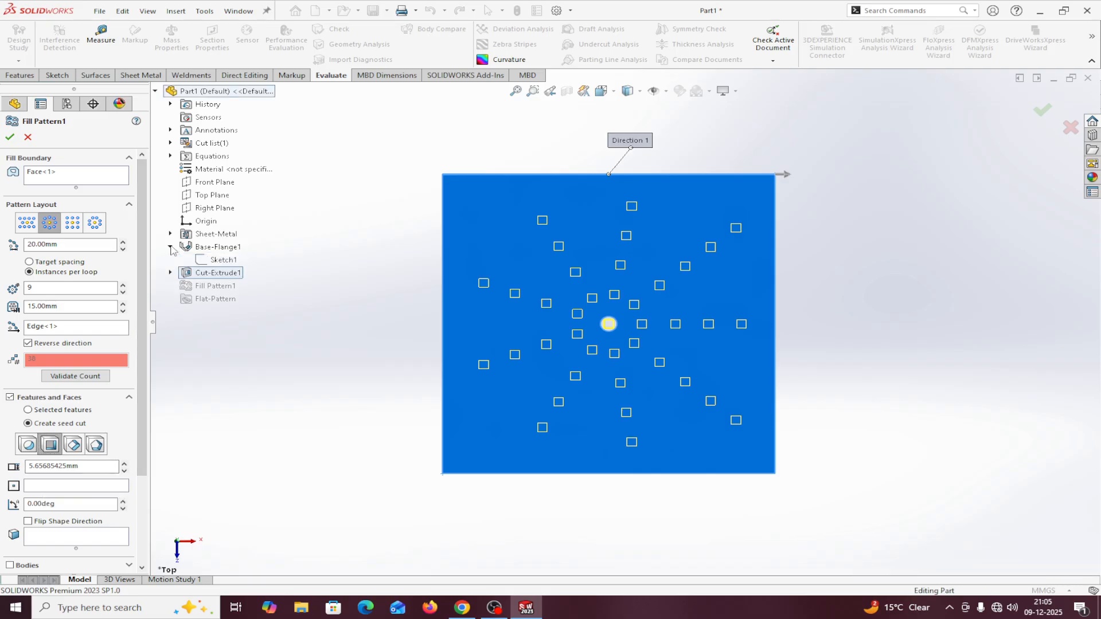
{"action": "right_click", "coordinate": [234, 261]}
{"action": "left_click", "coordinate": [266, 282]}
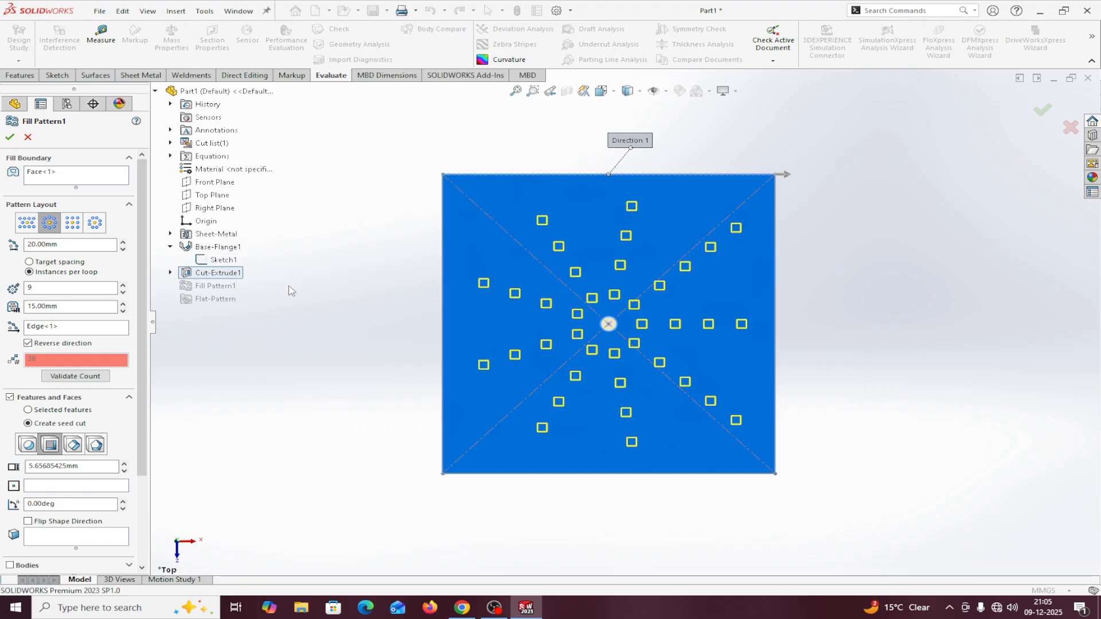
Centre the square seed cut on the base sketch's centre point and set its side length to 6 mm
{"action": "left_click", "coordinate": [62, 486]}
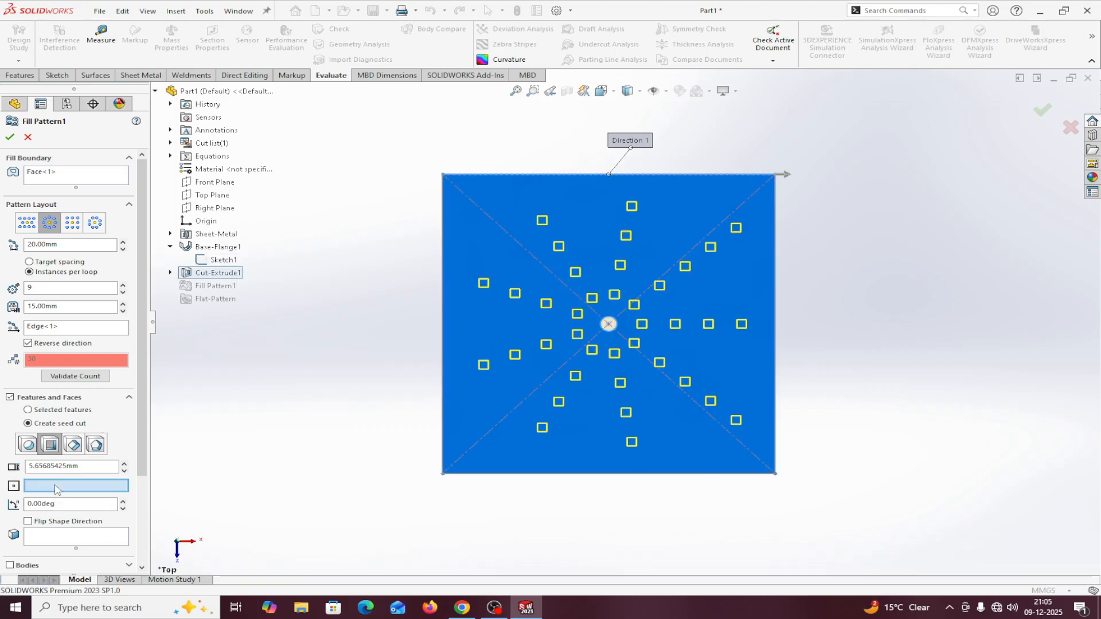
{"action": "left_click", "coordinate": [609, 325]}
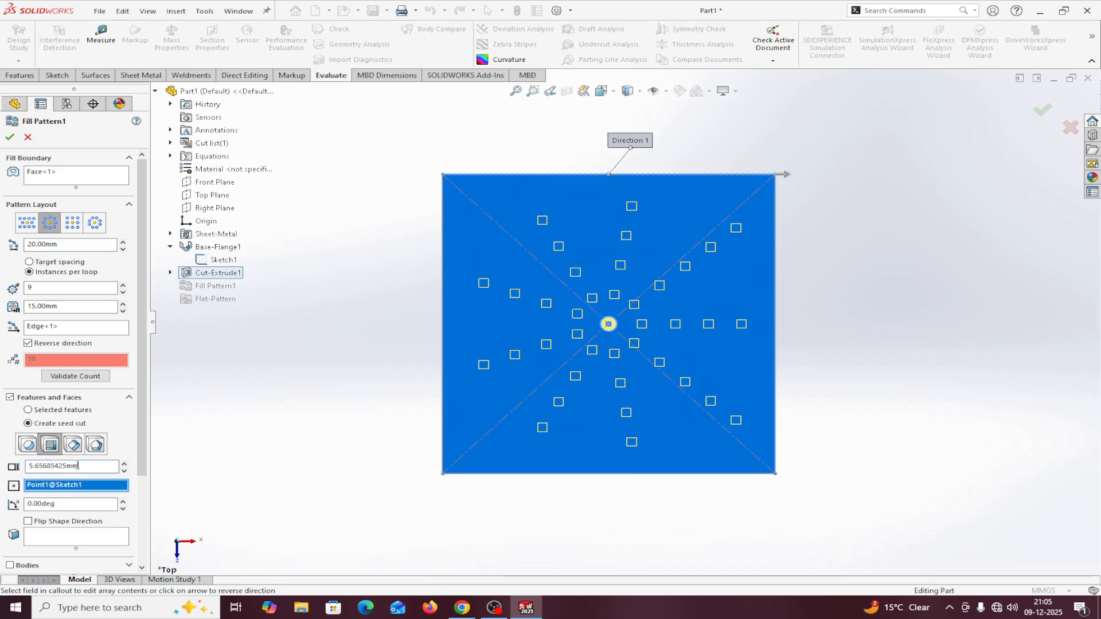
{"action": "left_click_drag", "start_coordinate": [85, 466], "coordinate": [32, 467]}
{"action": "type", "text": "6"}
{"action": "key", "text": "Return"}
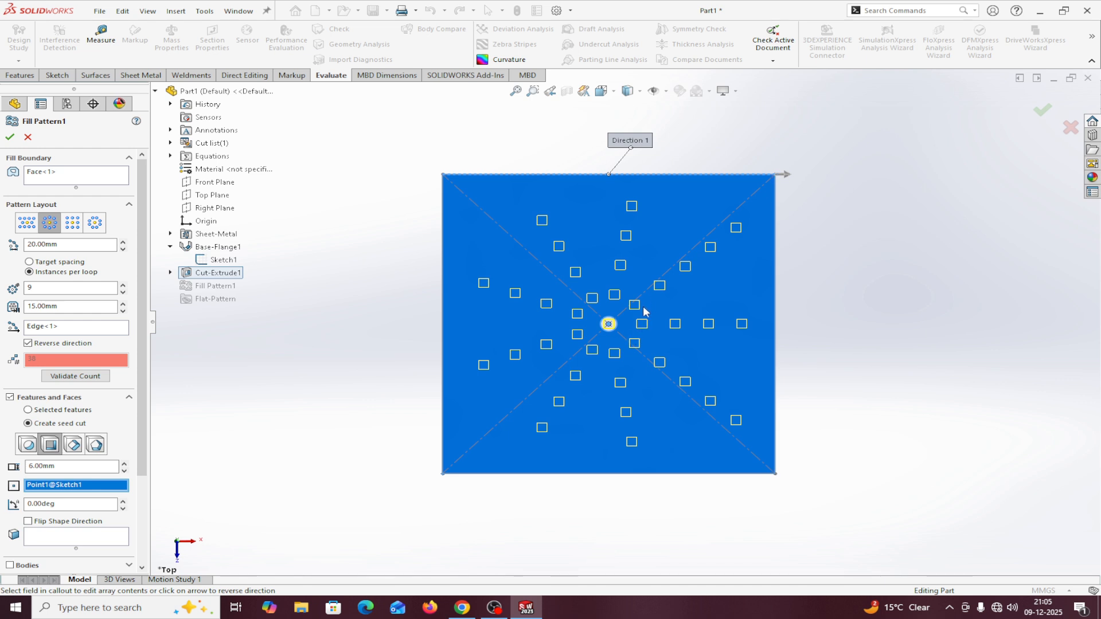
Preview the diamond seed cut, switch to the polygon shape, and set it to 5 sides
{"action": "left_click", "coordinate": [73, 446]}
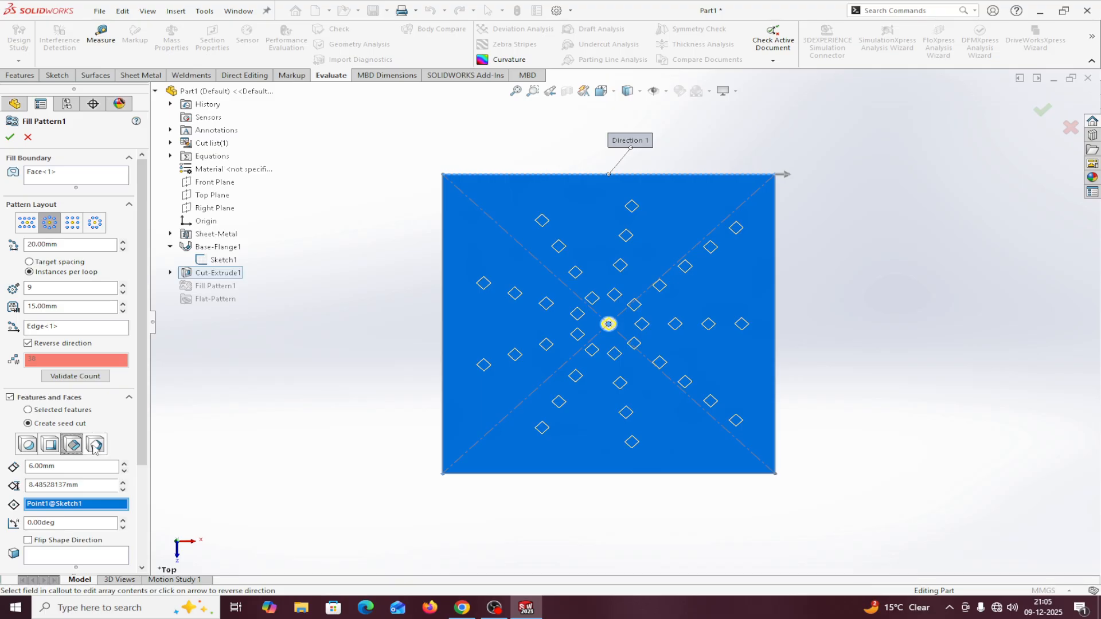
{"action": "left_click", "coordinate": [96, 446]}
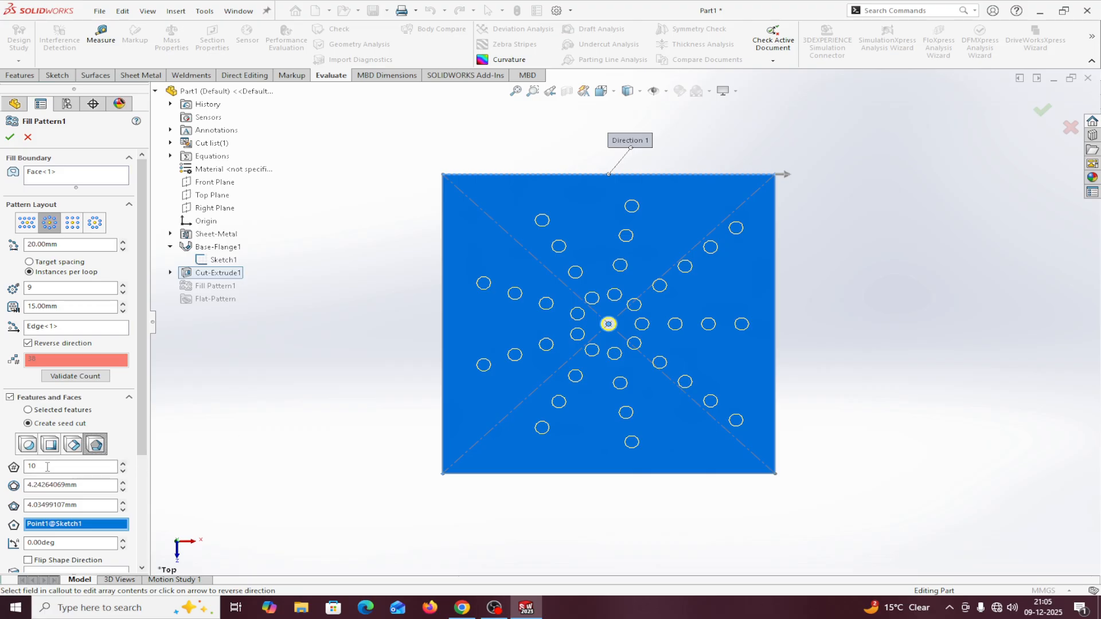
{"action": "type", "text": "5"}
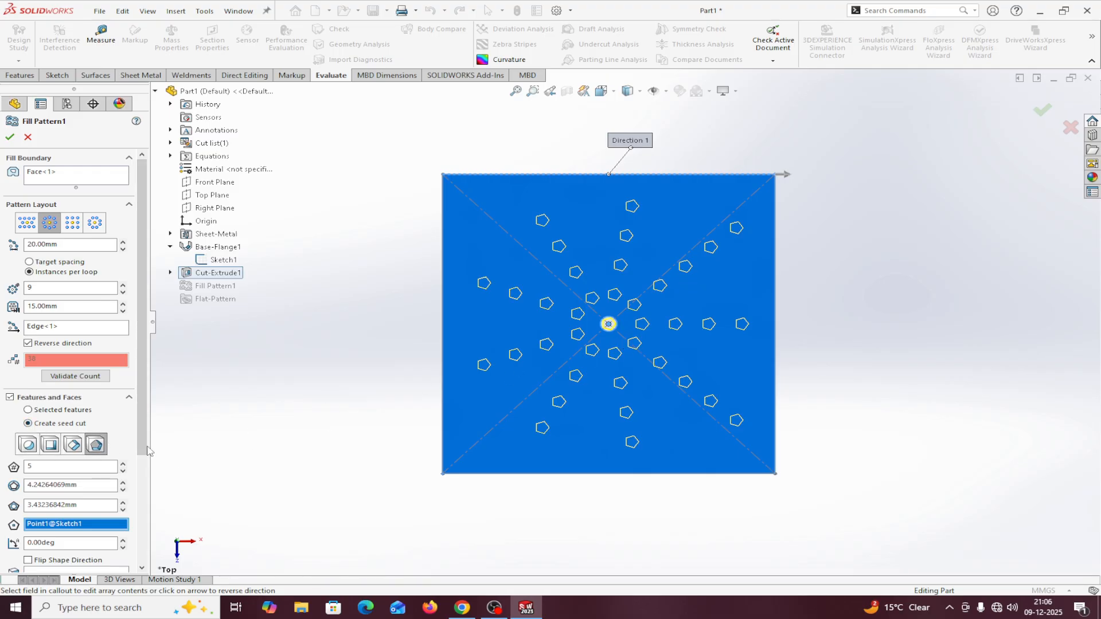
Try the square layout for the pentagon seed cuts and switch the pattern to the Perforation layout
{"action": "mouse_move", "coordinate": [145, 442]}
{"action": "left_mouse_down"}
{"action": "mouse_move", "coordinate": [143, 499]}
{"action": "mouse_move", "coordinate": [144, 436]}
{"action": "left_mouse_up"}
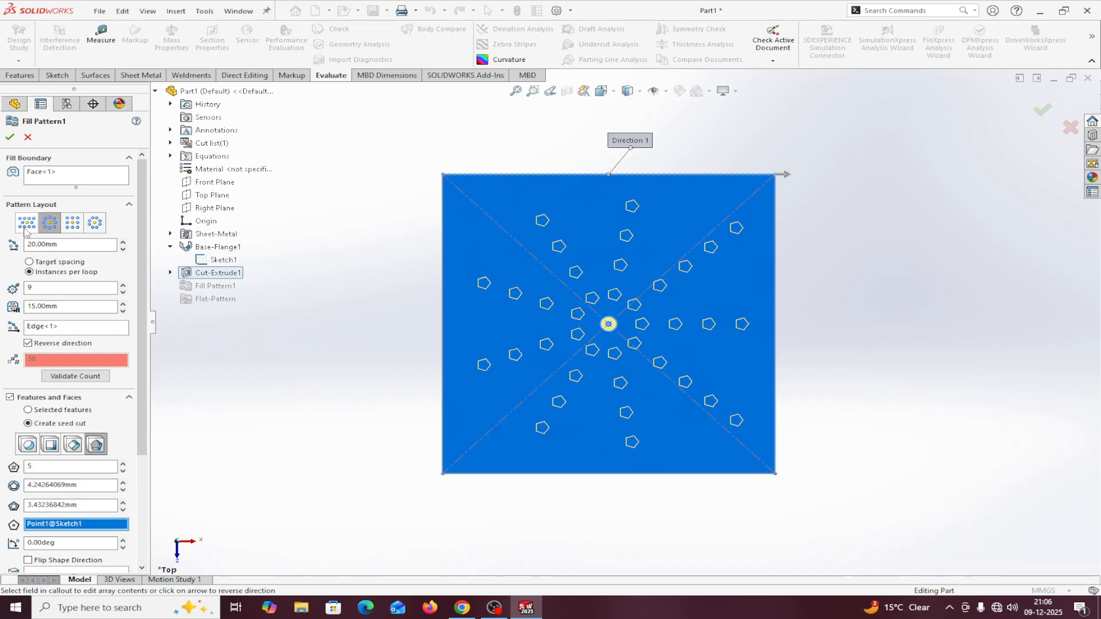
{"action": "left_click", "coordinate": [71, 224]}
{"action": "left_click", "coordinate": [30, 224]}
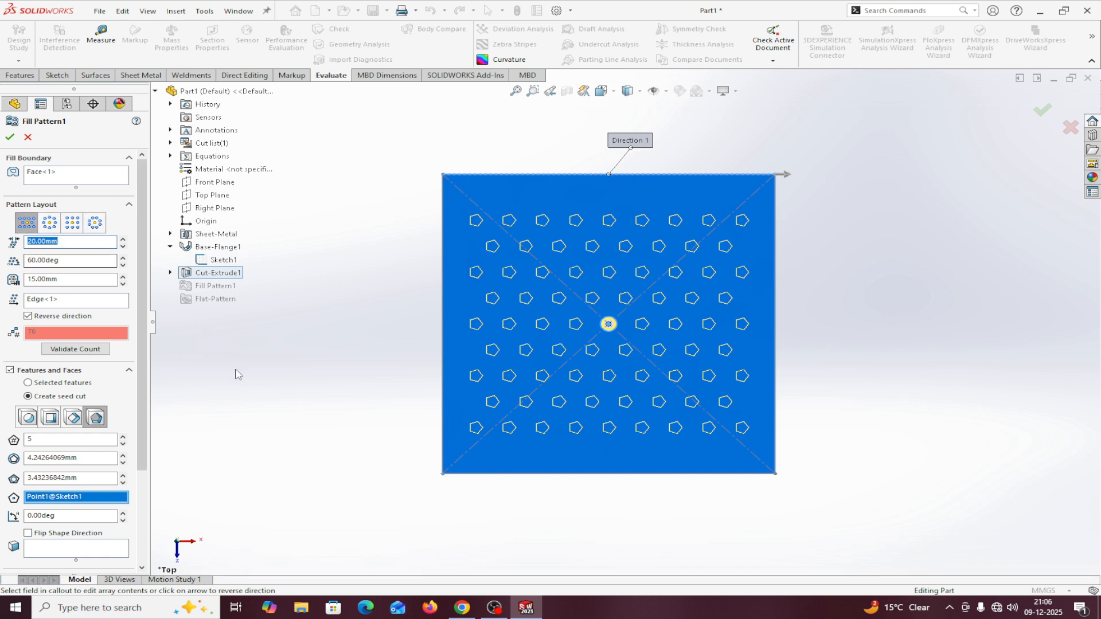
Compare circle, square and diamond seed cuts in the Perforation layout, return to the polygon shape, and accept the pattern
{"action": "scroll", "coordinate": [143, 430], "scroll_direction": "down", "scroll_amount": 4}
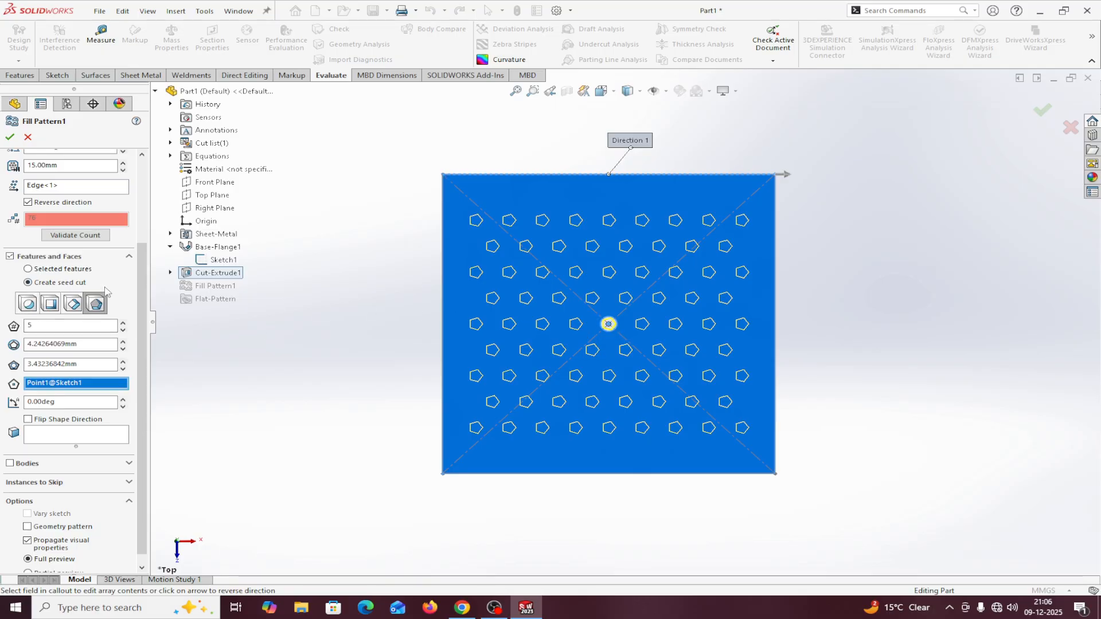
{"action": "left_click", "coordinate": [28, 304]}
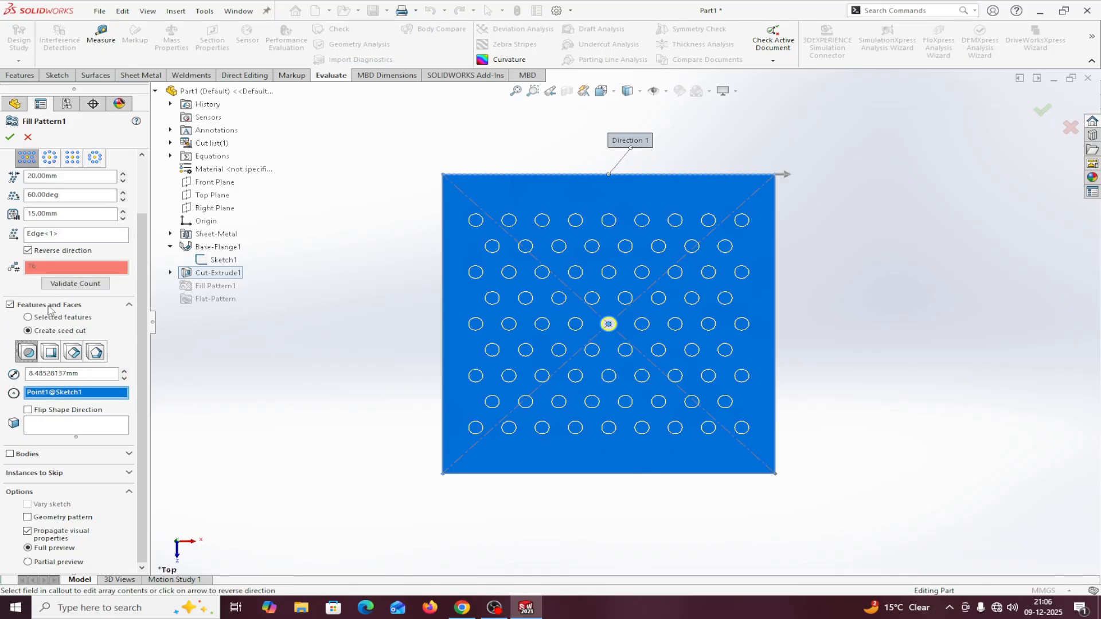
{"action": "left_click", "coordinate": [50, 349]}
{"action": "left_click", "coordinate": [73, 351]}
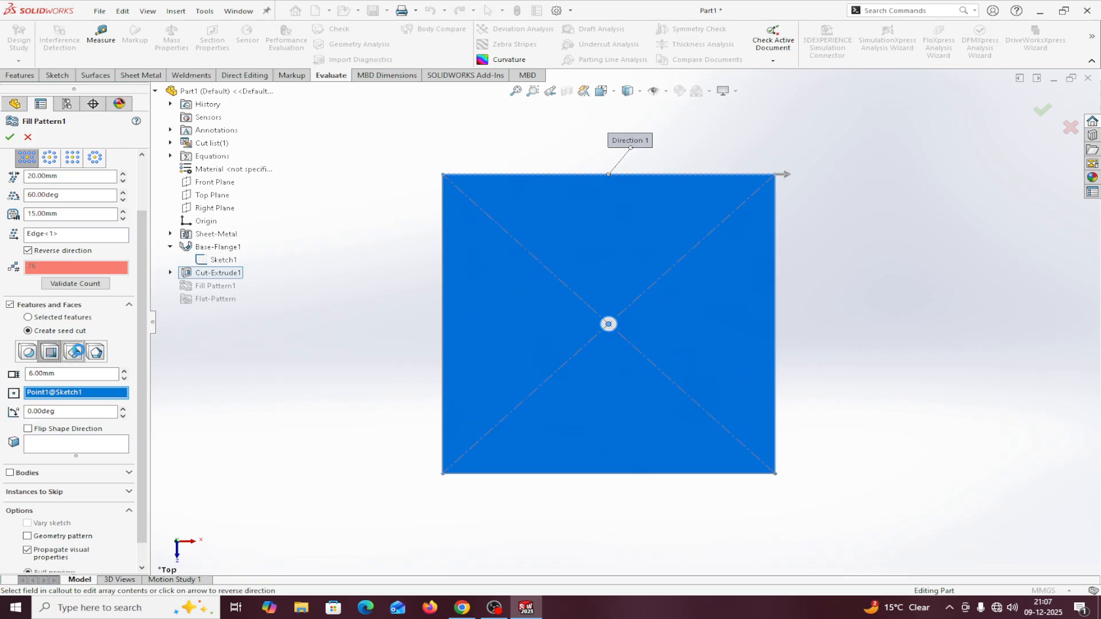
{"action": "left_click", "coordinate": [96, 351]}
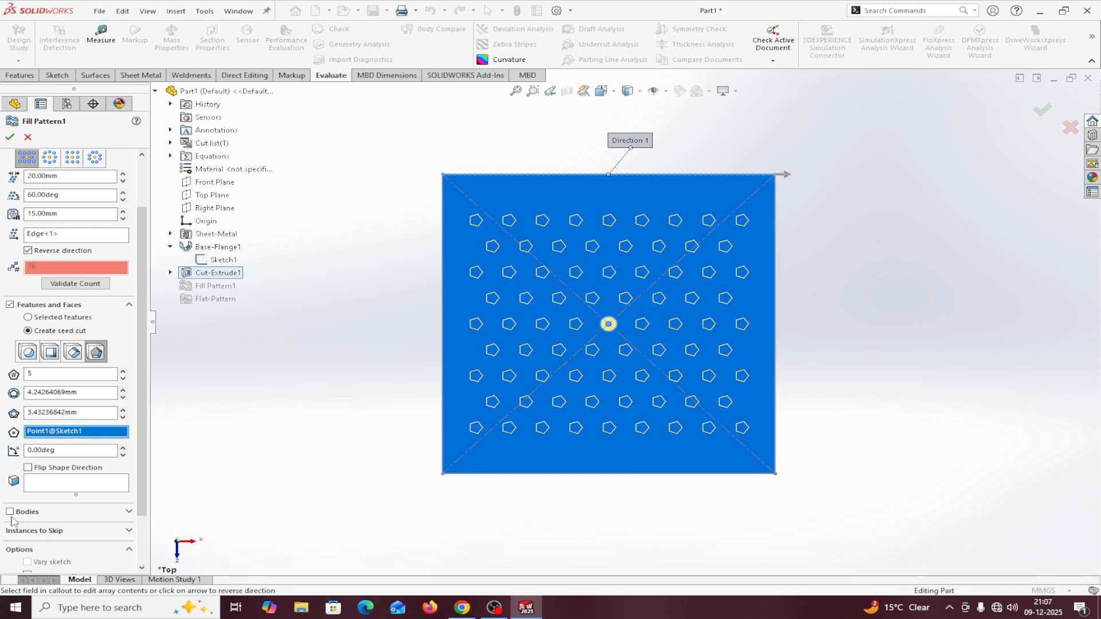
{"action": "left_click", "coordinate": [10, 137]}
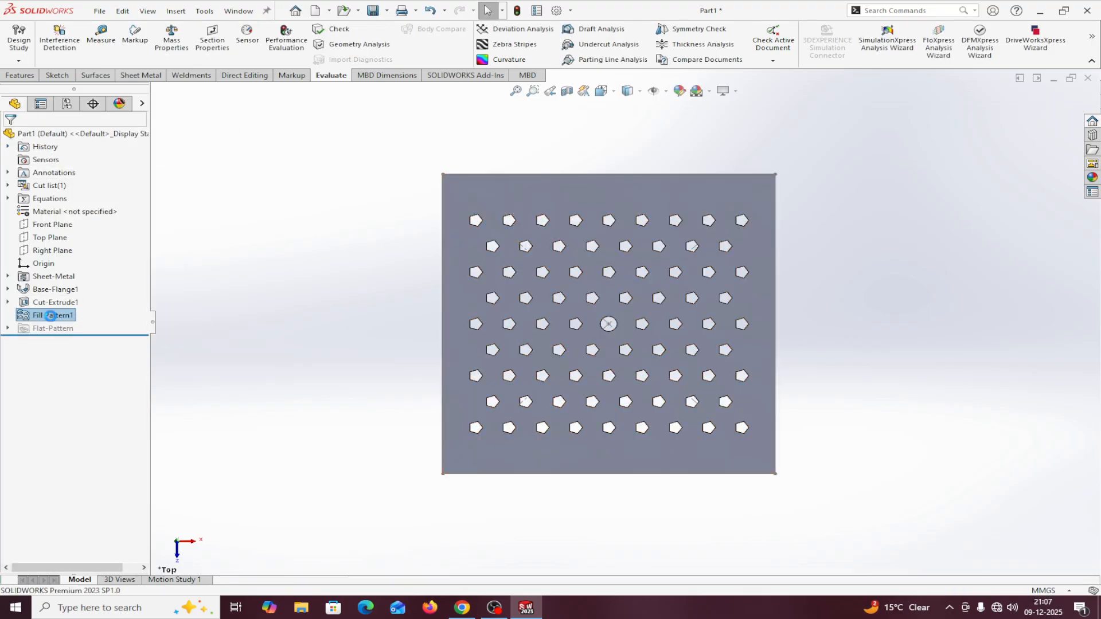
Delete the fill pattern feature from the plate
{"action": "right_click", "coordinate": [53, 319]}
{"action": "left_click", "coordinate": [221, 299]}
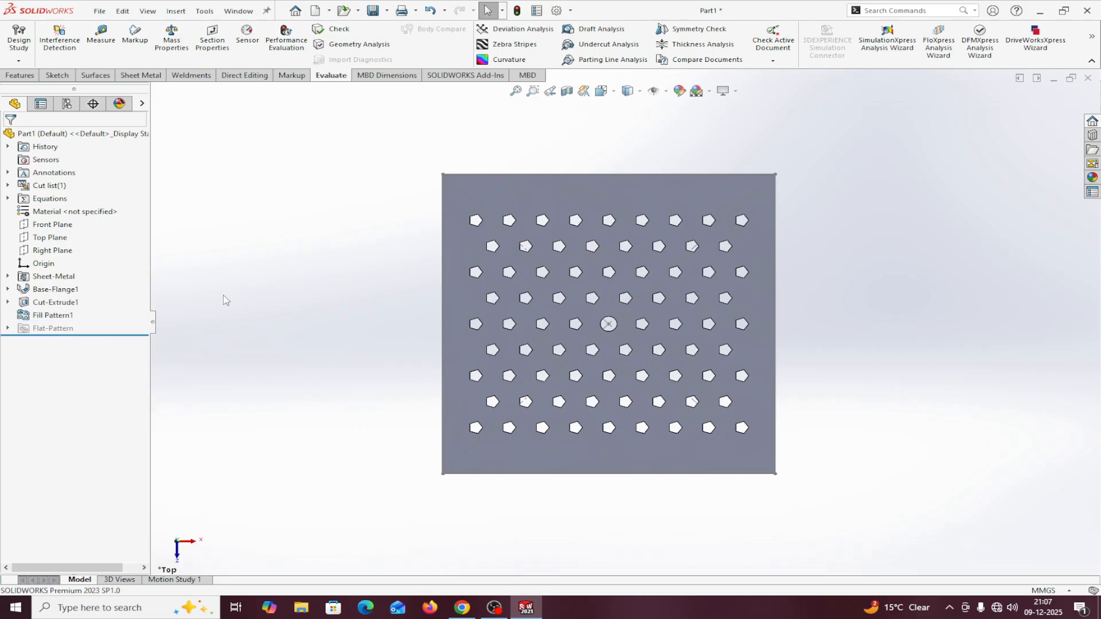
{"action": "right_click", "coordinate": [60, 320]}
{"action": "left_click", "coordinate": [68, 382]}
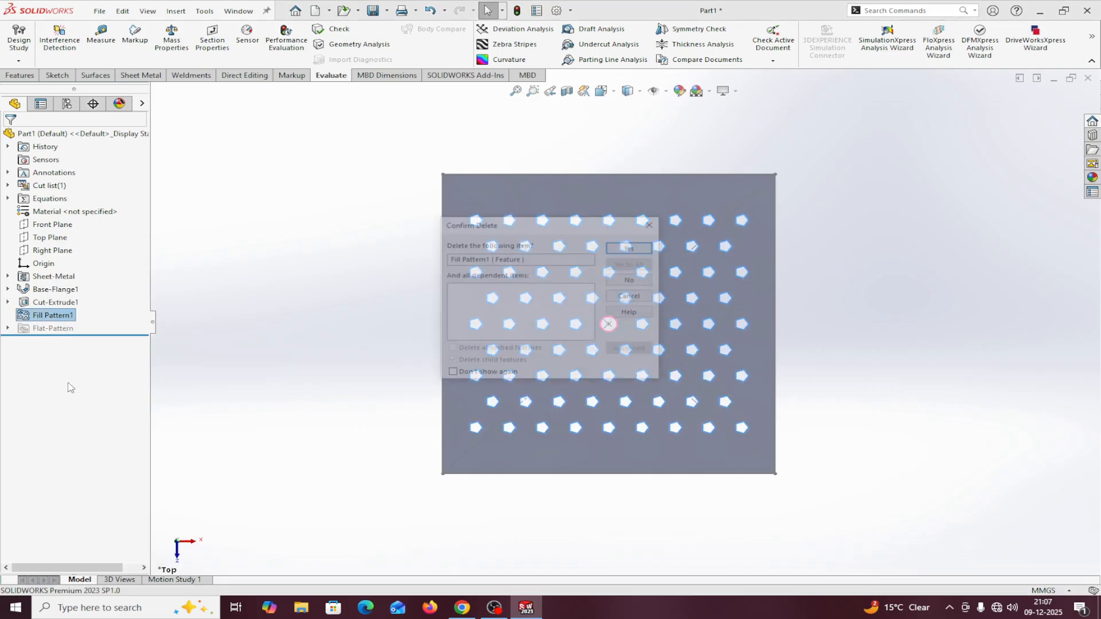
{"action": "left_click", "coordinate": [631, 245]}
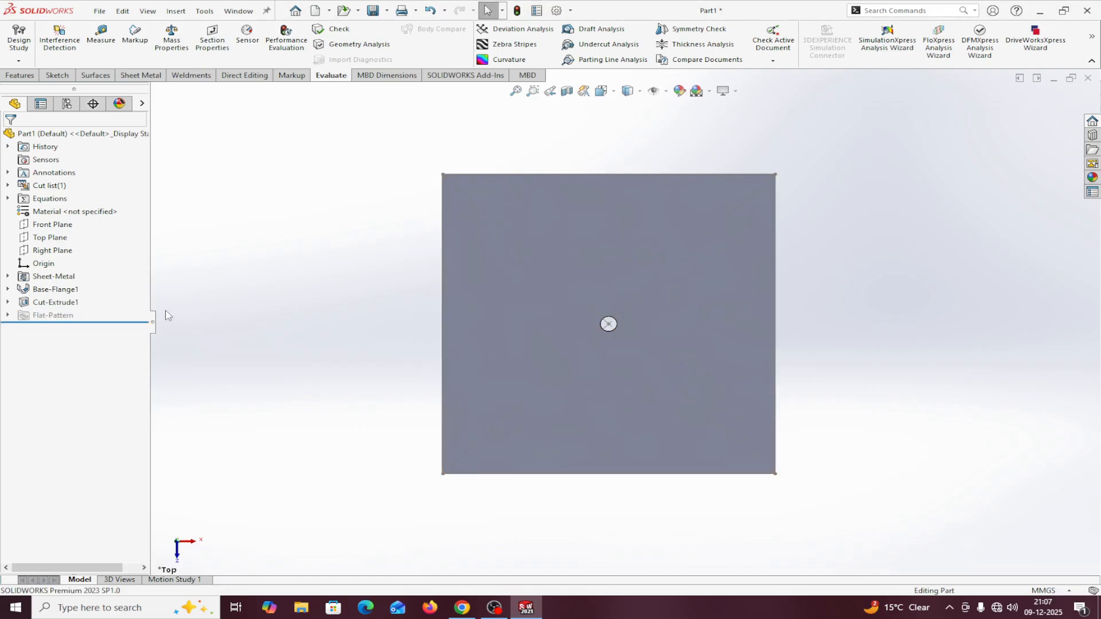
Delete the extruded cut at the plate's centre and keep its circle sketch
{"action": "right_click", "coordinate": [71, 306]}
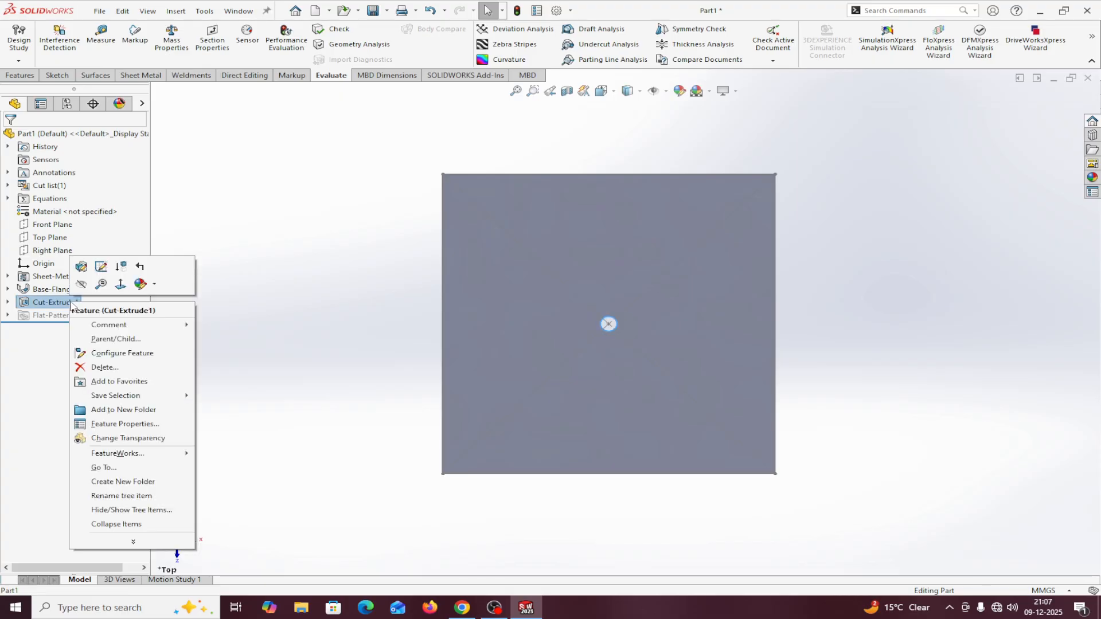
{"action": "left_click", "coordinate": [86, 368]}
{"action": "left_click", "coordinate": [631, 244]}
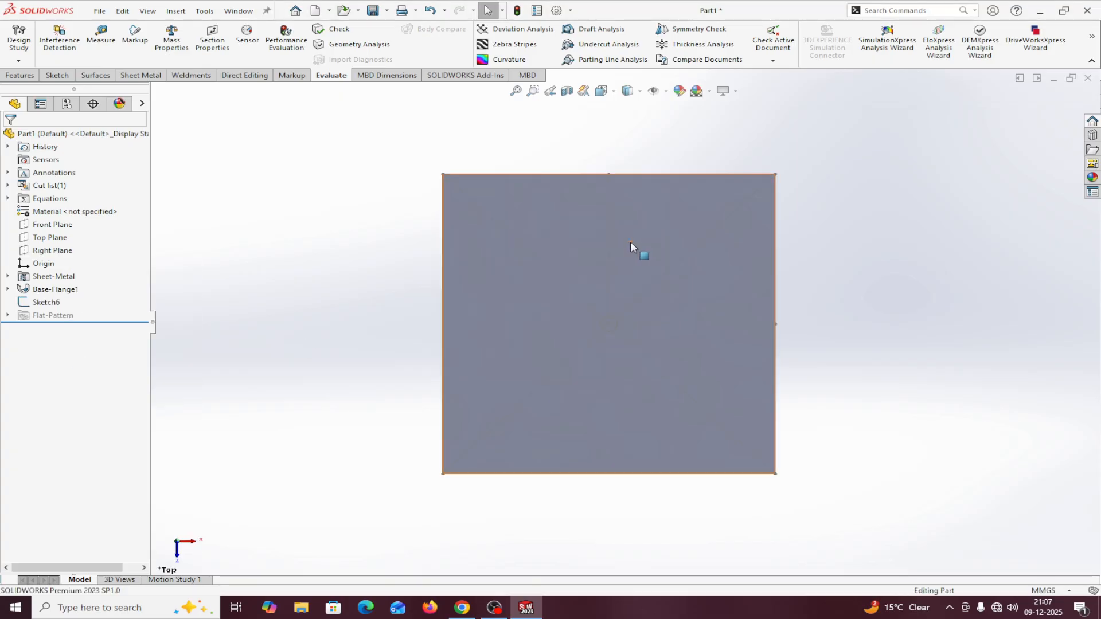
Extrude the 10 mm centre circle sketch Blind to 82 mm, unlinked from the sheet thickness and not merged with the plate
{"action": "right_click", "coordinate": [51, 302]}
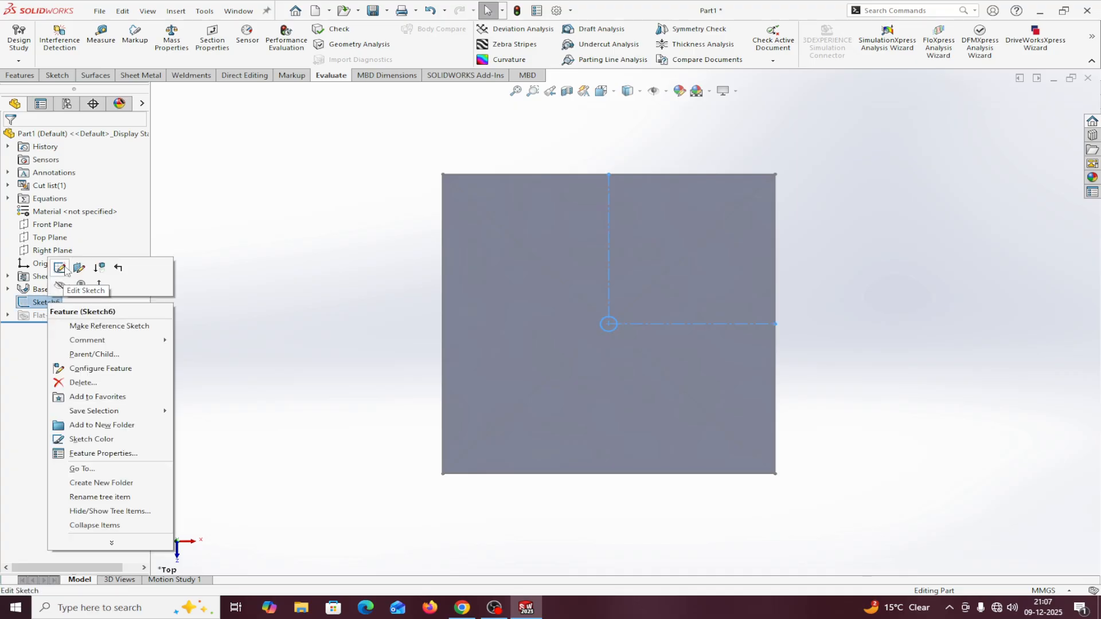
{"action": "left_click", "coordinate": [60, 268]}
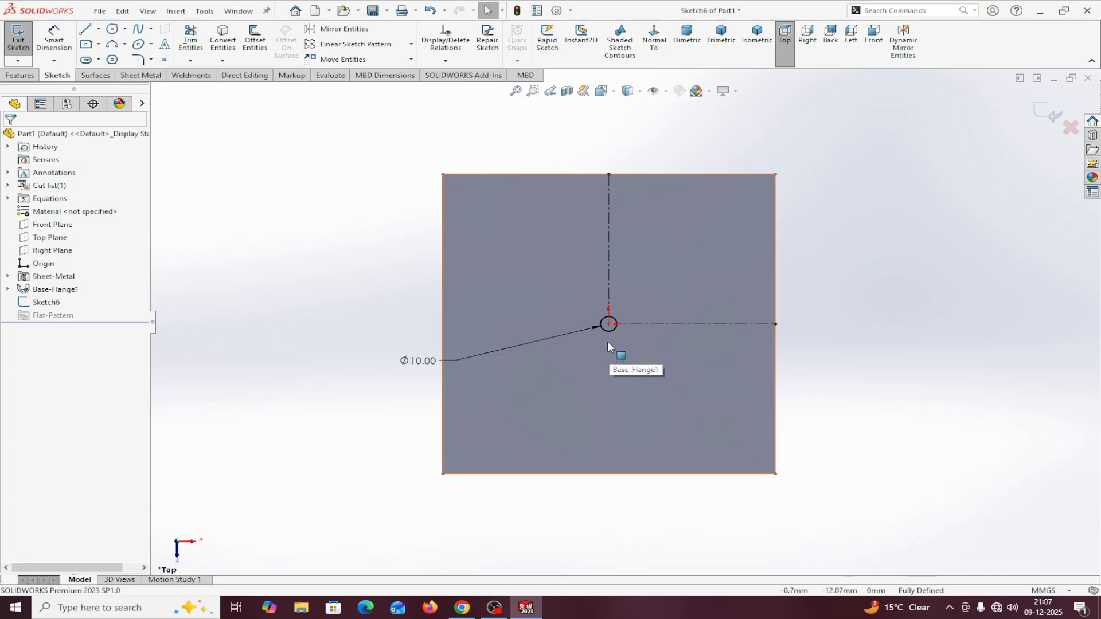
{"action": "left_click", "coordinate": [20, 76]}
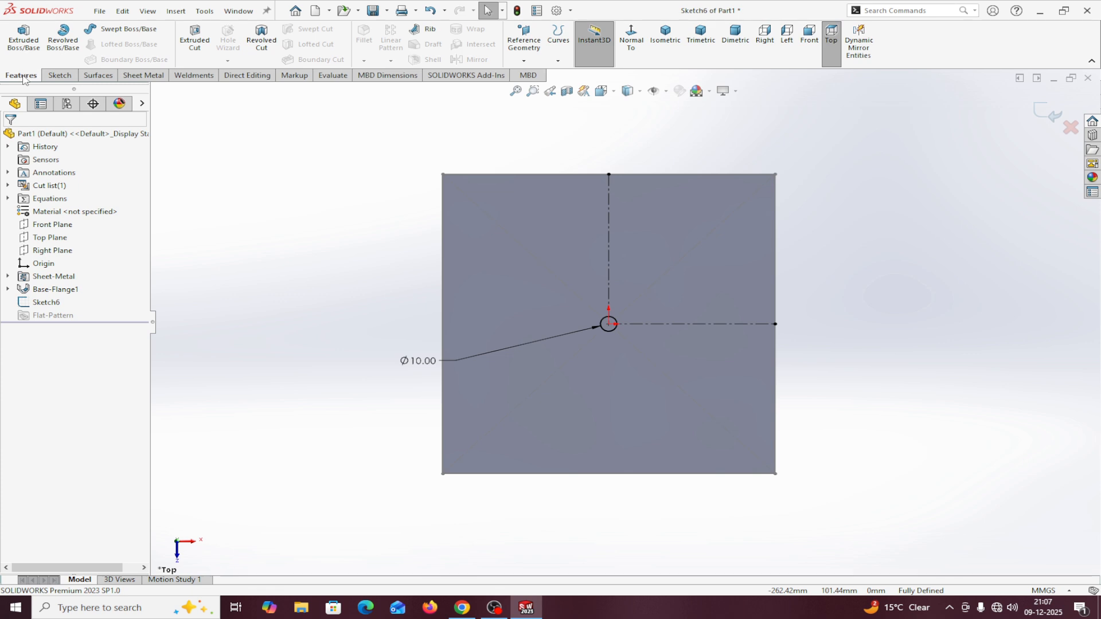
{"action": "left_click", "coordinate": [29, 58]}
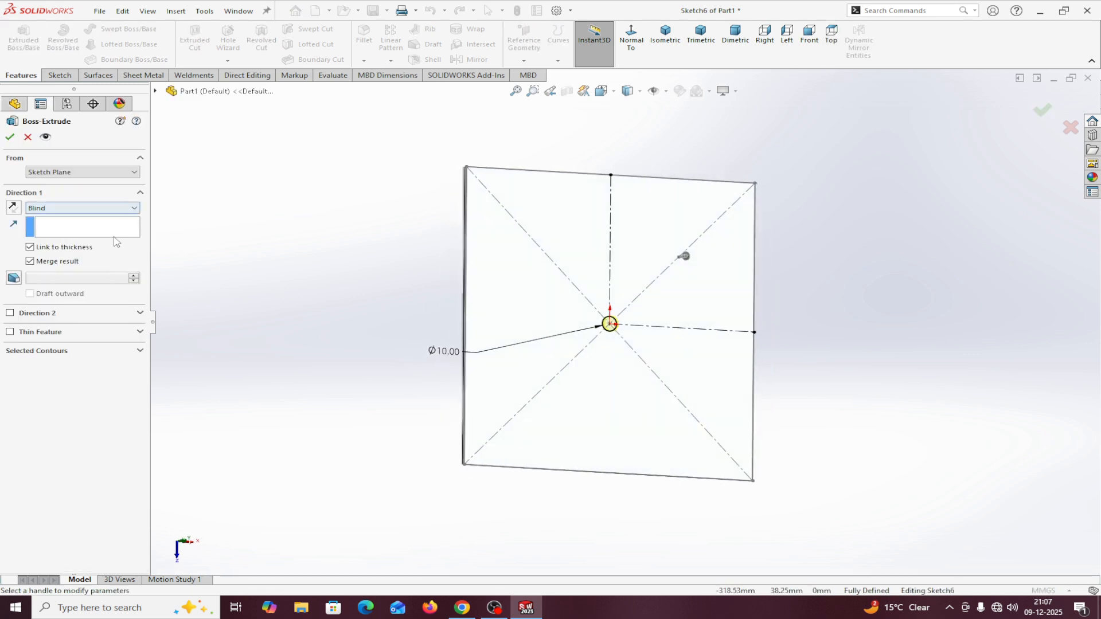
{"action": "left_click", "coordinate": [133, 208]}
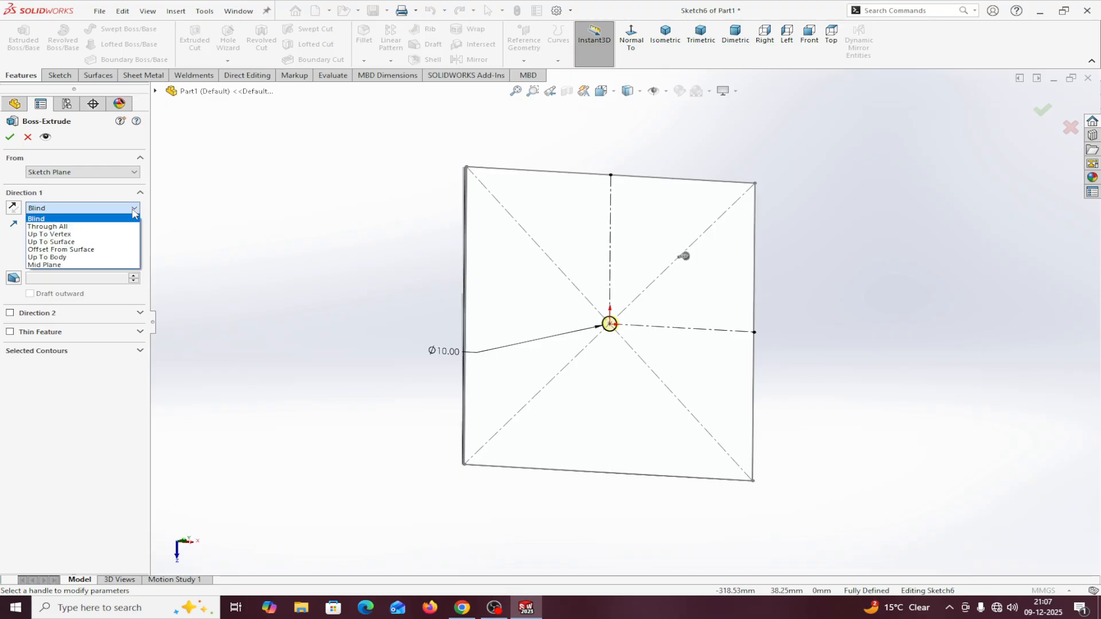
{"action": "left_click", "coordinate": [99, 219]}
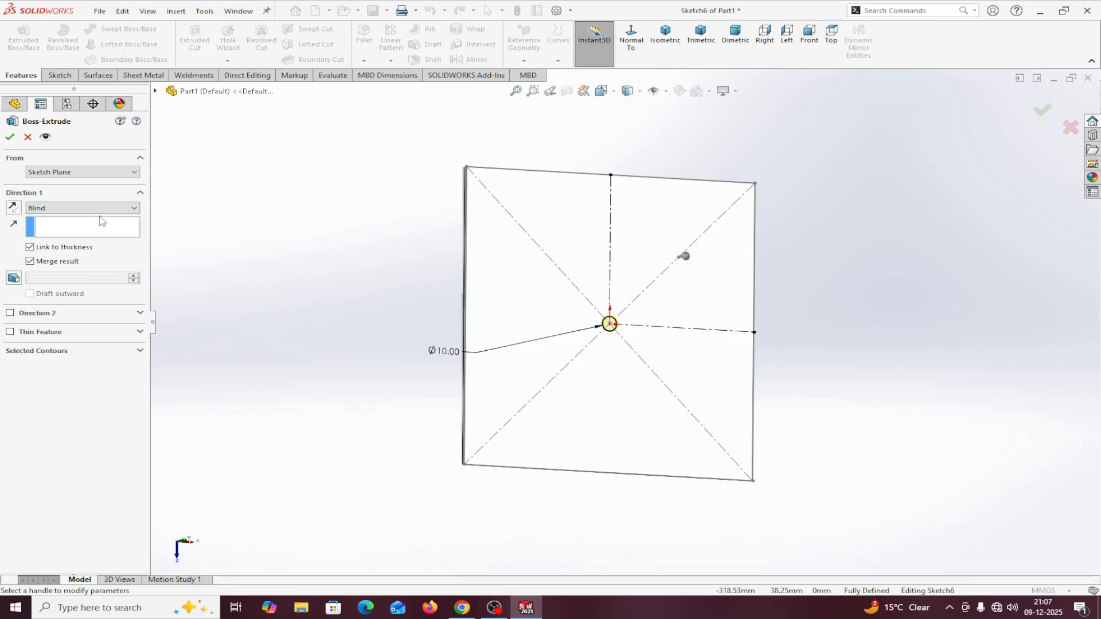
{"action": "left_click", "coordinate": [31, 247]}
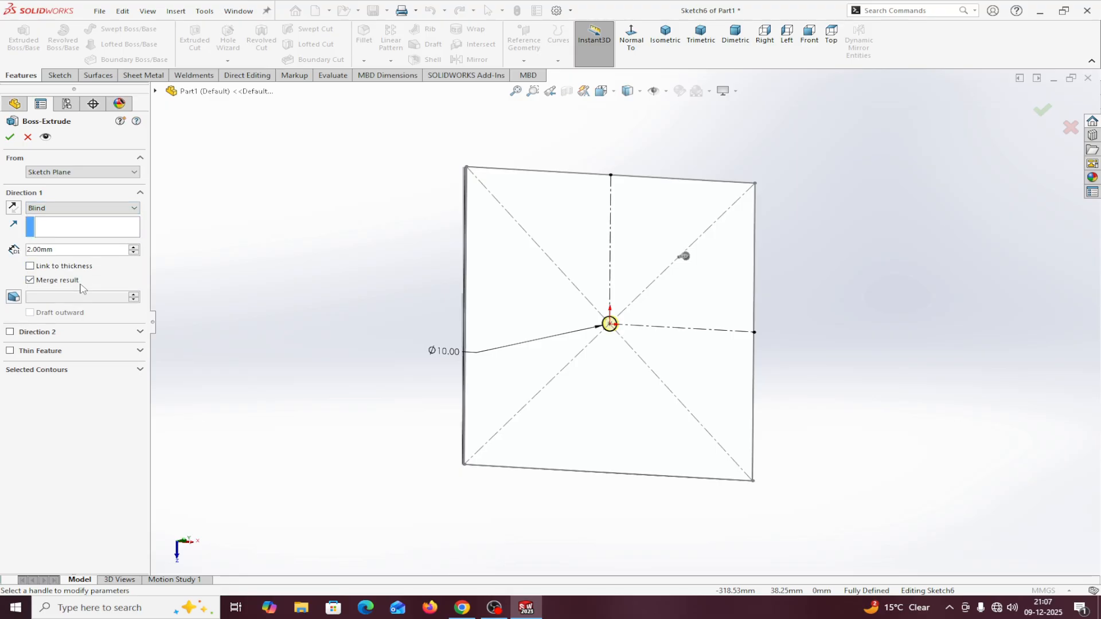
{"action": "left_click_drag", "start_coordinate": [133, 247], "coordinate": [133, 247]}
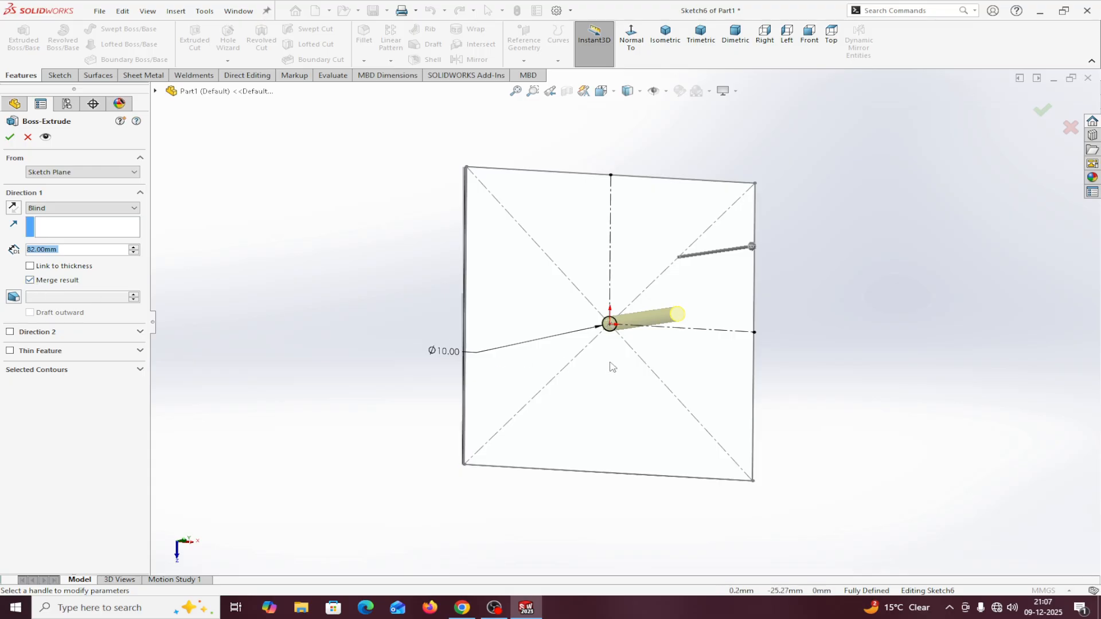
{"action": "left_click", "coordinate": [30, 281]}
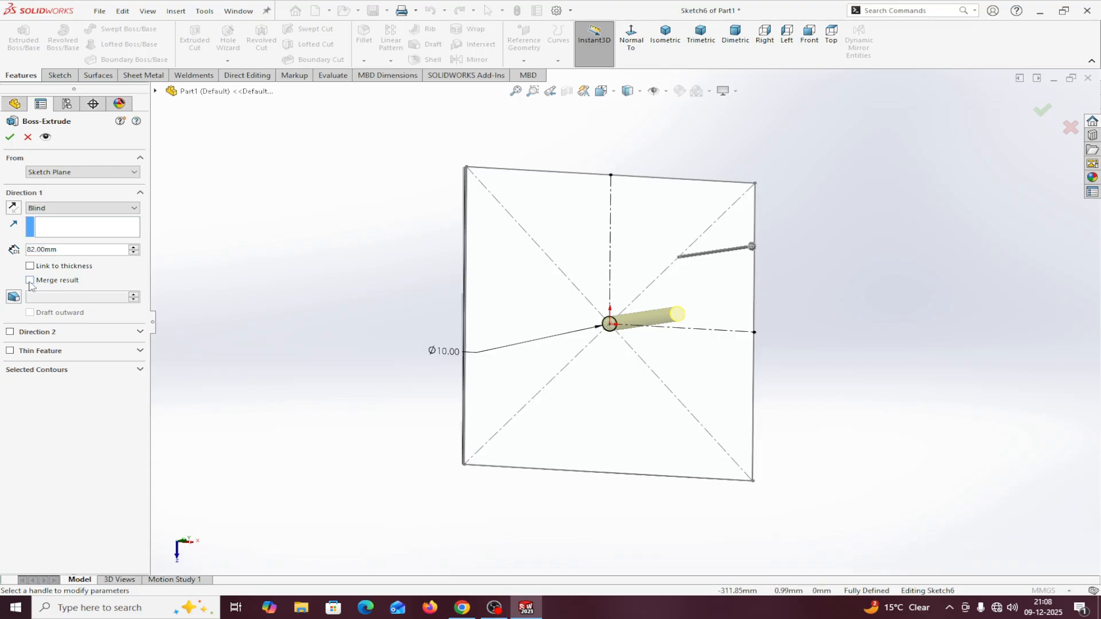
{"action": "left_click", "coordinate": [10, 136]}
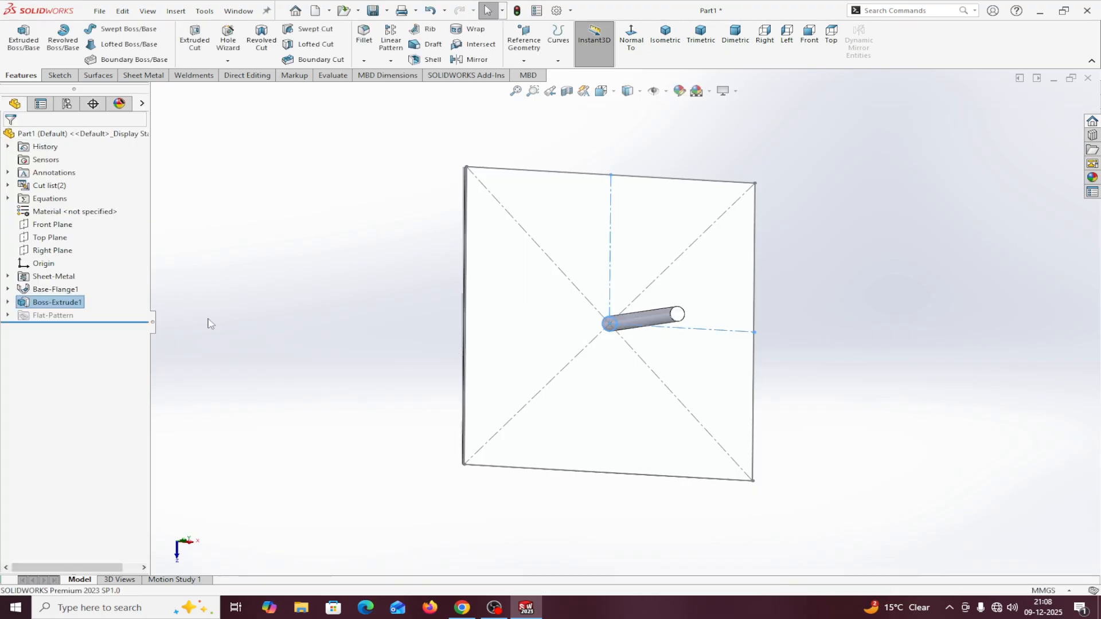
Start a Fill Pattern that patterns bodies instead of features, with the extruded centre cylinder as the body
{"action": "mouse_move", "coordinate": [270, 319]}
{"action": "middle_mouse_down"}
{"action": "mouse_move", "coordinate": [226, 300]}
{"action": "mouse_move", "coordinate": [251, 299]}
{"action": "mouse_move", "coordinate": [240, 328]}
{"action": "middle_mouse_up"}
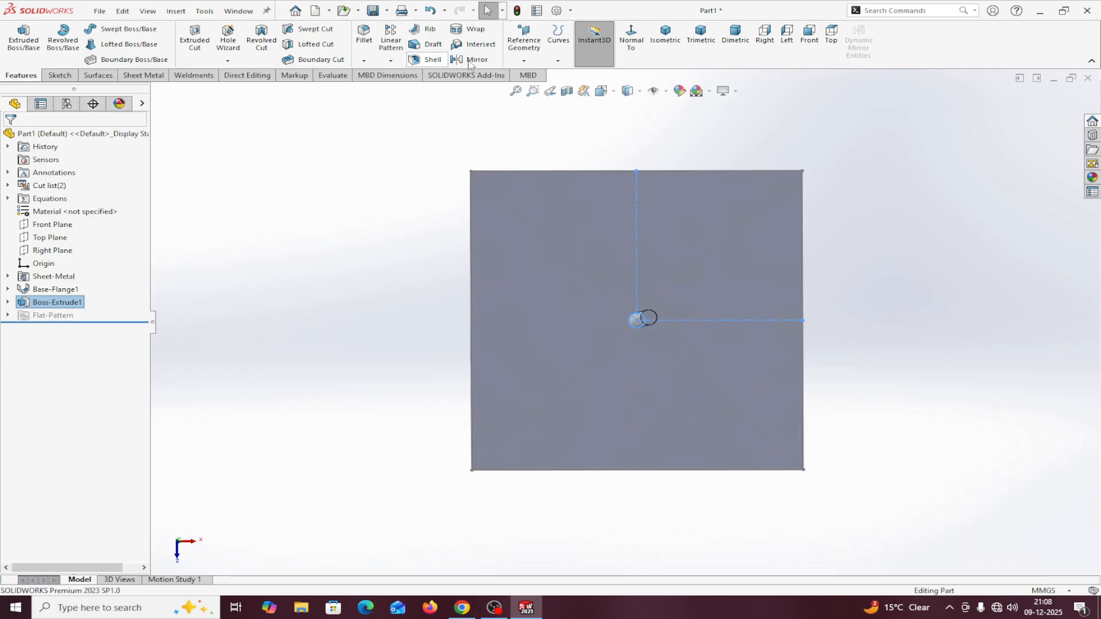
{"action": "left_click", "coordinate": [390, 61]}
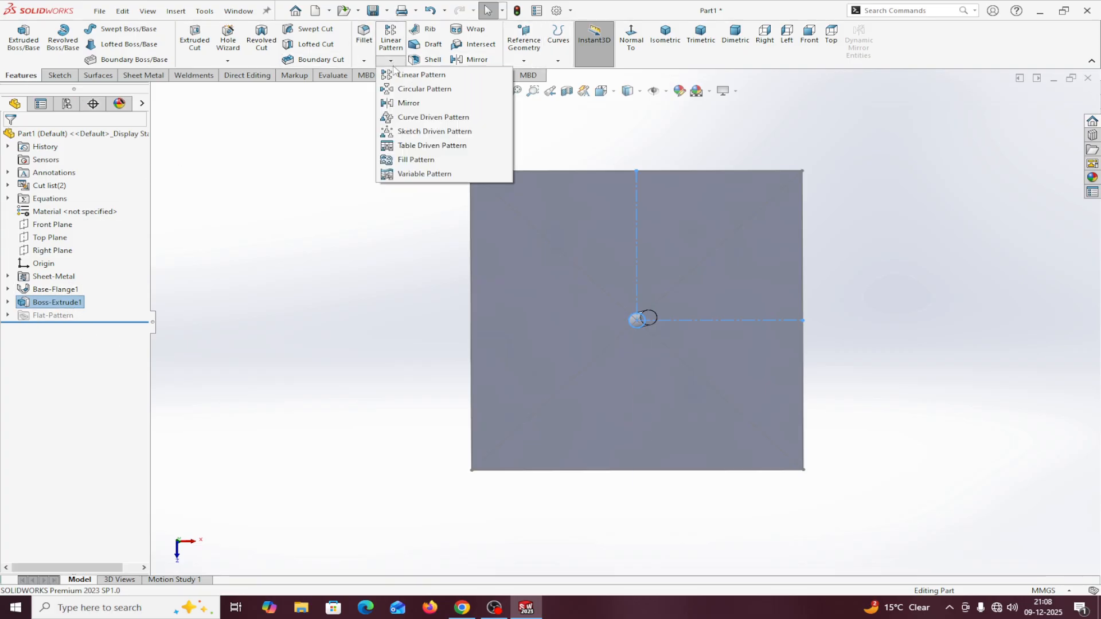
{"action": "left_click", "coordinate": [408, 159]}
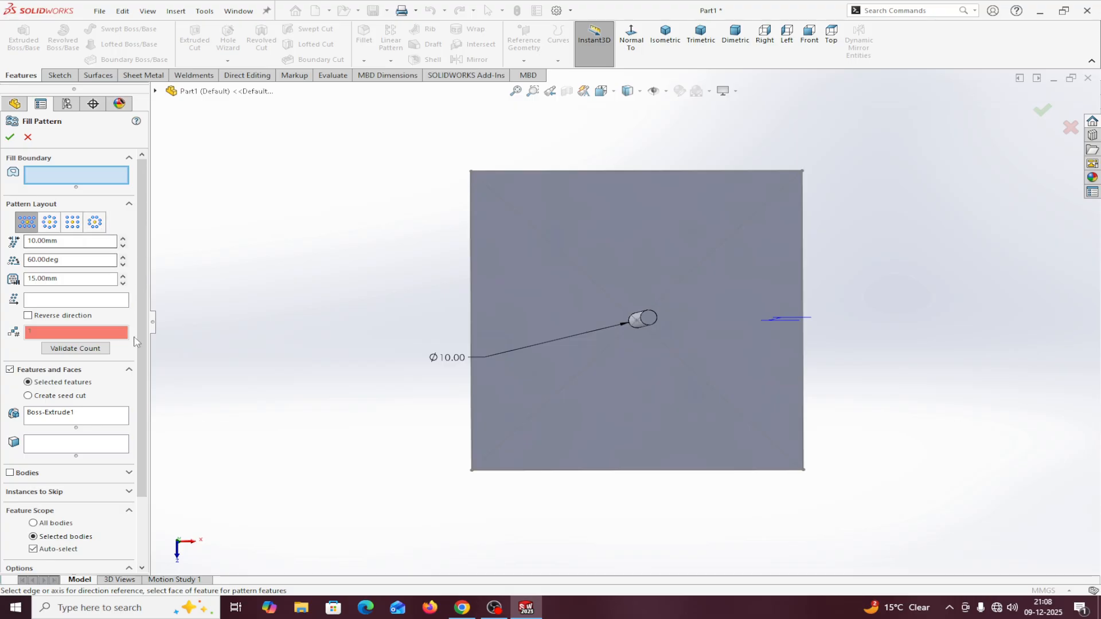
{"action": "scroll", "coordinate": [143, 379], "scroll_direction": "down", "scroll_amount": 1}
{"action": "scroll", "coordinate": [142, 379], "scroll_direction": "down", "scroll_amount": 3}
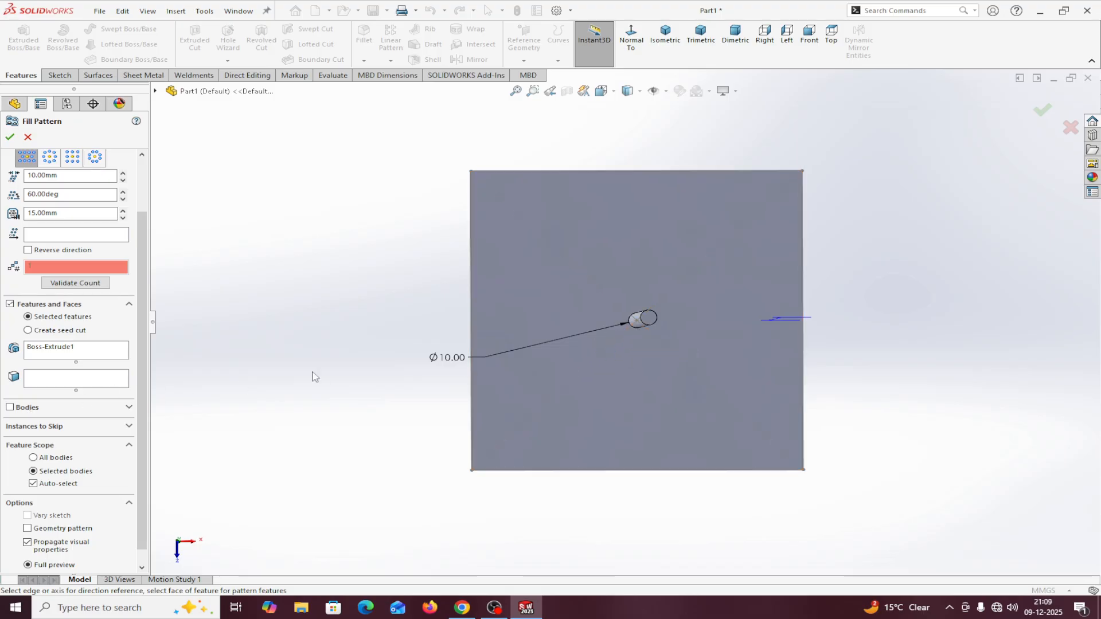
{"action": "left_click", "coordinate": [10, 408]}
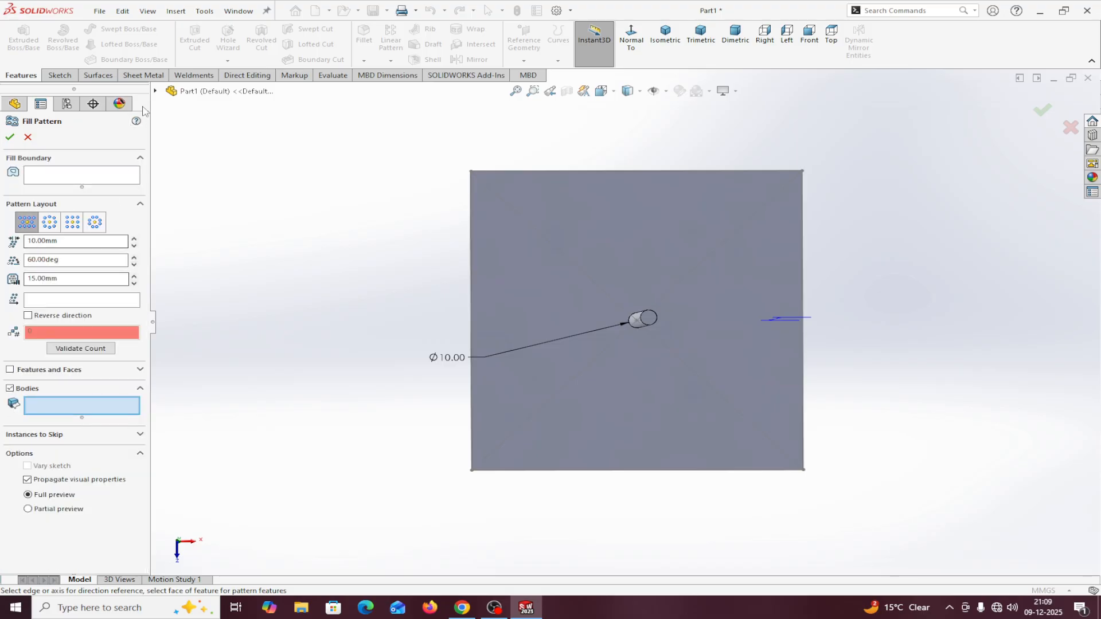
{"action": "left_click", "coordinate": [155, 91]}
{"action": "left_click", "coordinate": [156, 92]}
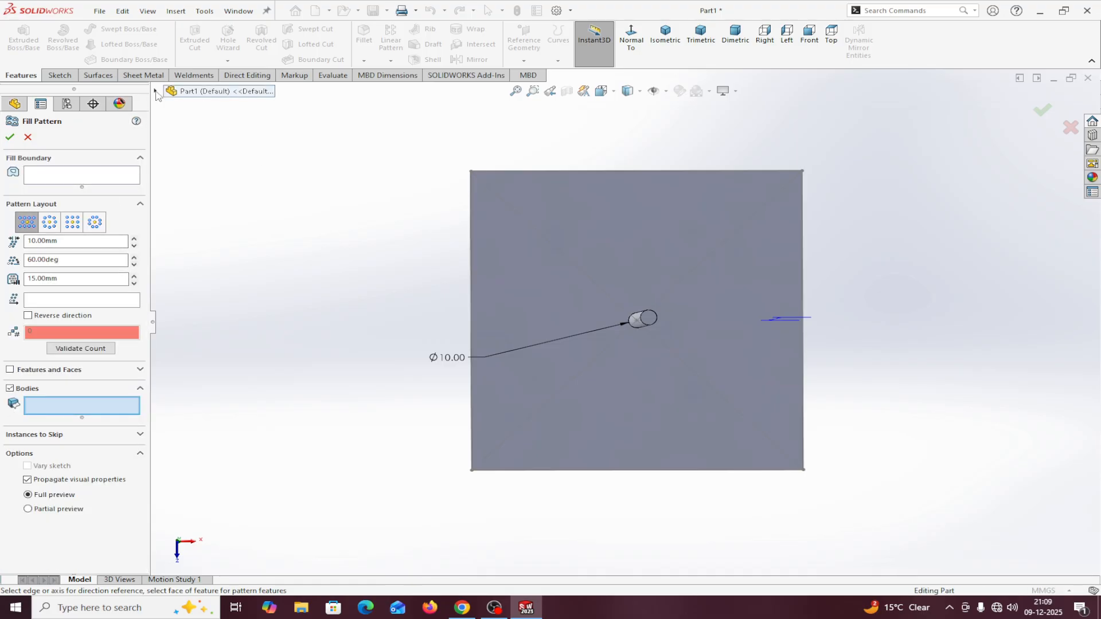
{"action": "left_click", "coordinate": [155, 91]}
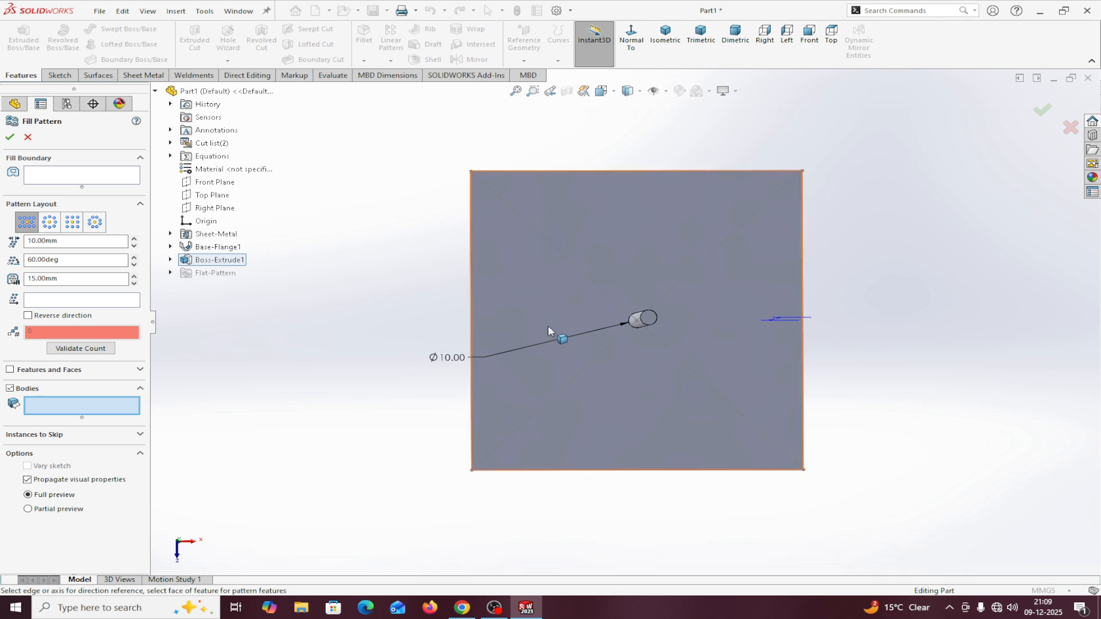
{"action": "left_click", "coordinate": [642, 321]}
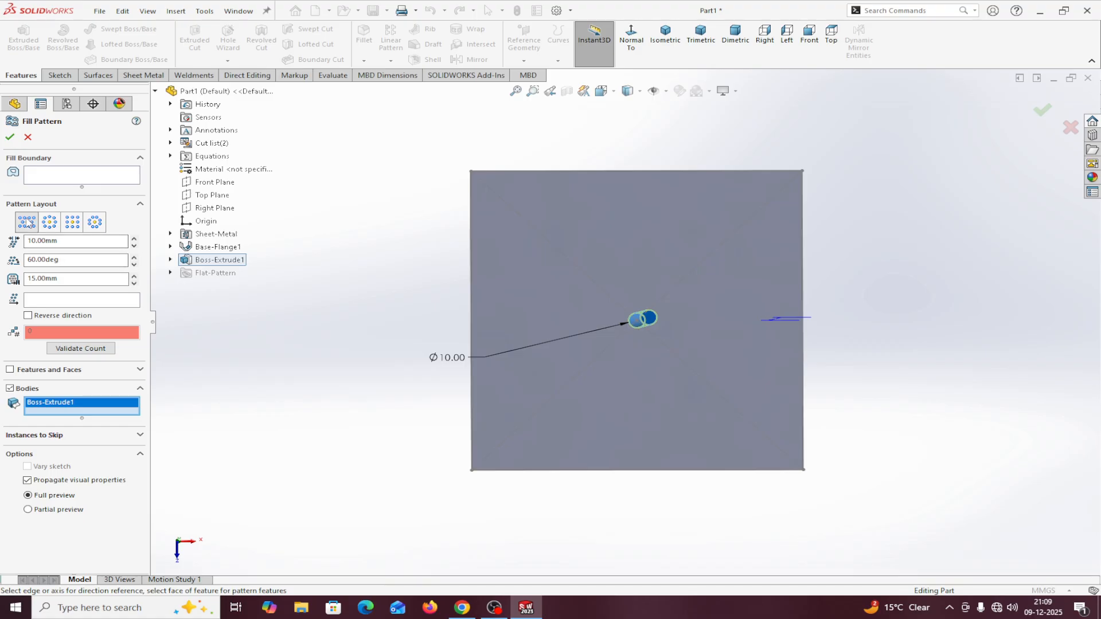
Create the cylinder fill pattern with a circular layout, 20 mm loop spacing, 20 mm instance spacing and the plate face as boundary
{"action": "left_click", "coordinate": [50, 222]}
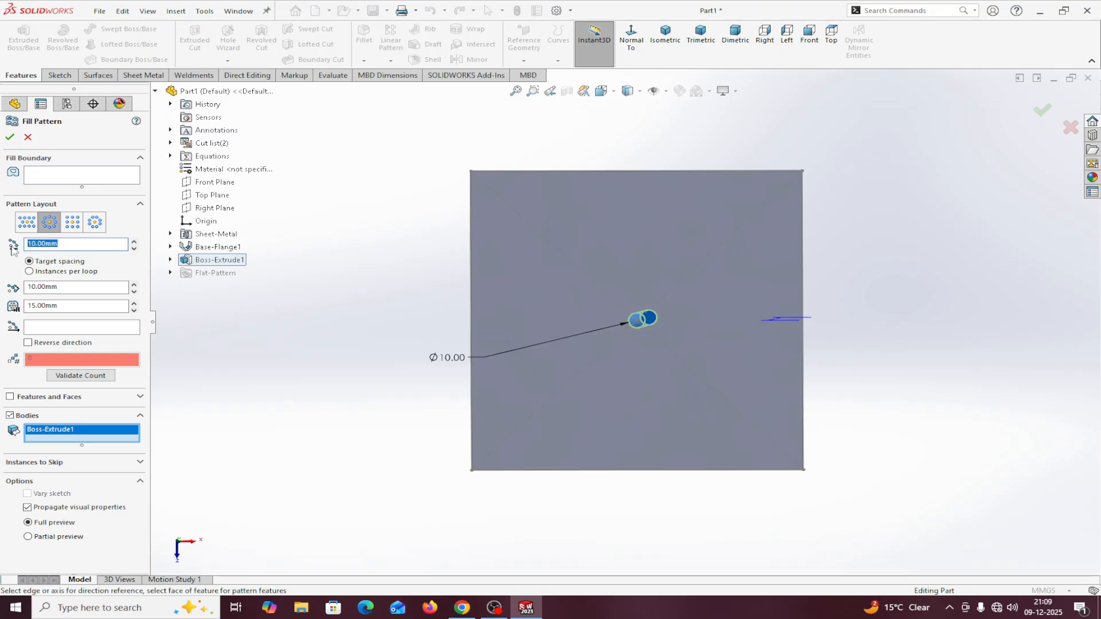
{"action": "type", "text": "20"}
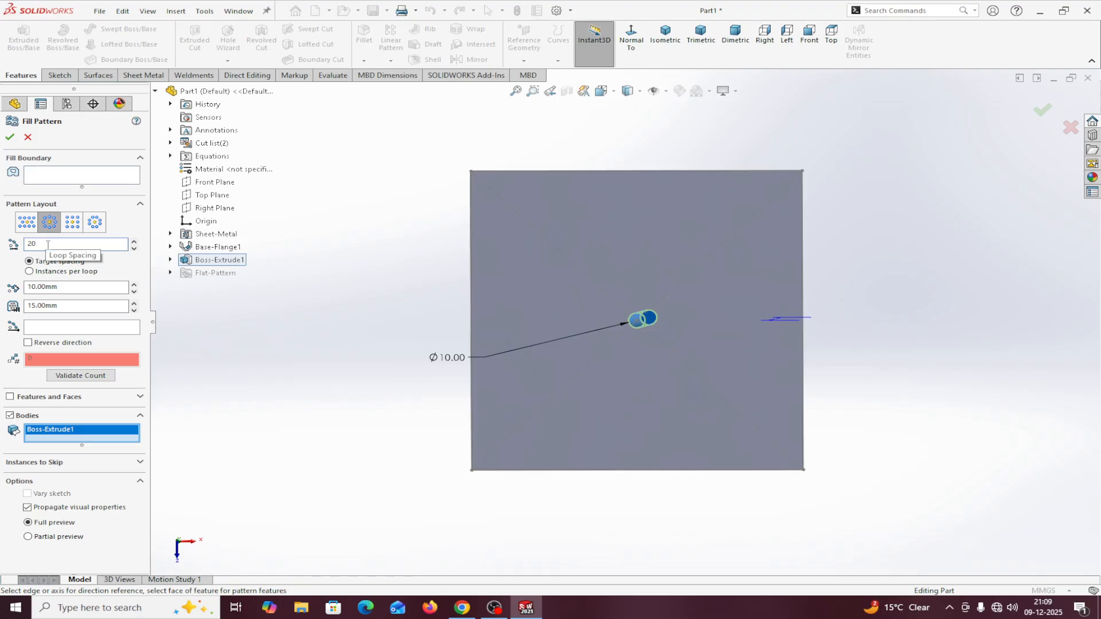
{"action": "left_click", "coordinate": [56, 287]}
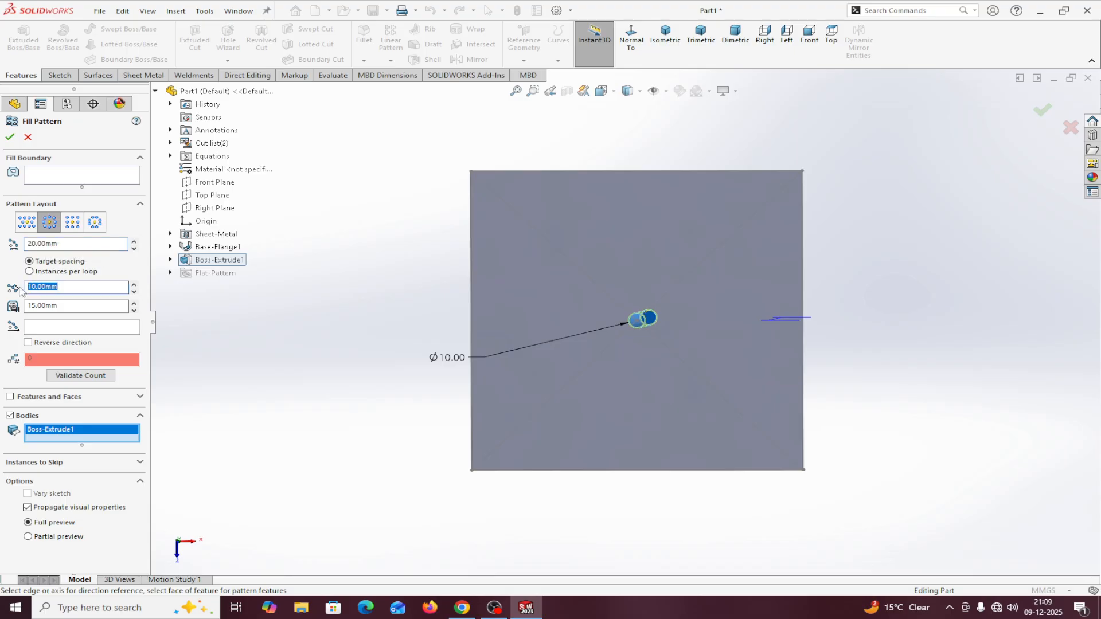
{"action": "type", "text": "20"}
{"action": "key", "text": "Return"}
{"action": "left_click", "coordinate": [78, 177]}
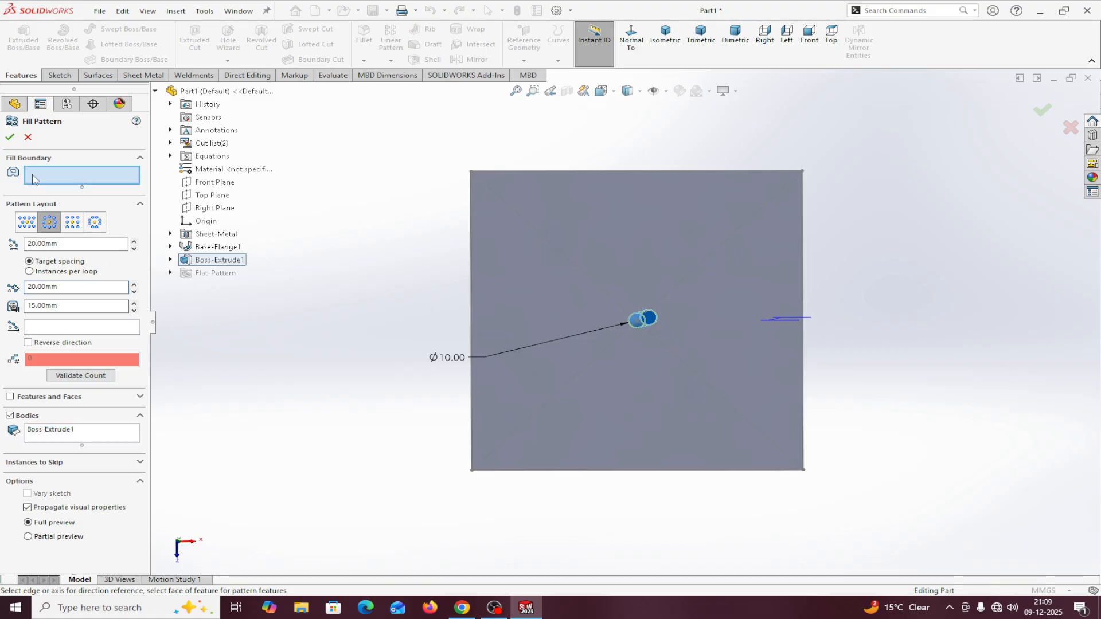
{"action": "left_click", "coordinate": [557, 266]}
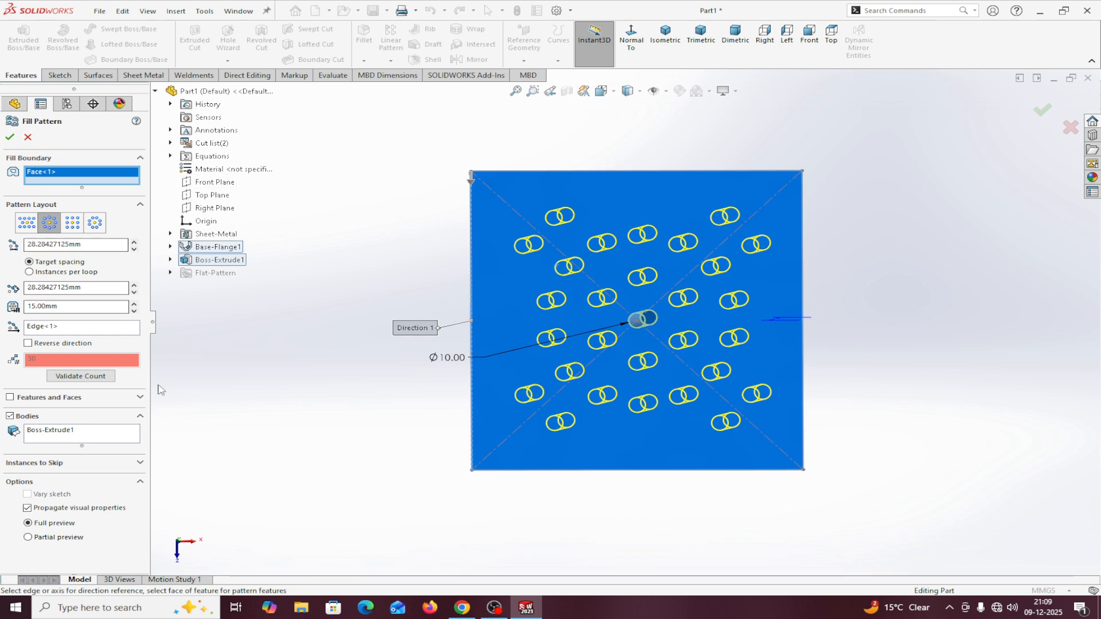
{"action": "left_click", "coordinate": [10, 137]}
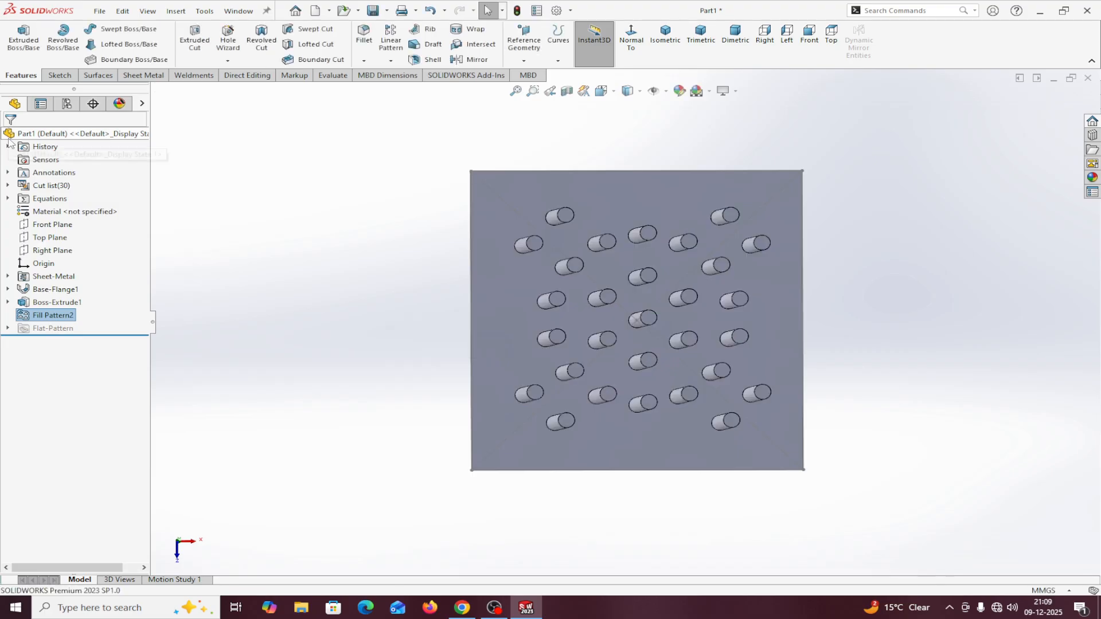
Measure the distance between an inner-loop cylinder and an adjacent cylinder in the next loop, and clear the selections
{"action": "middle_click_drag", "start_coordinate": [305, 386], "coordinate": [292, 364]}
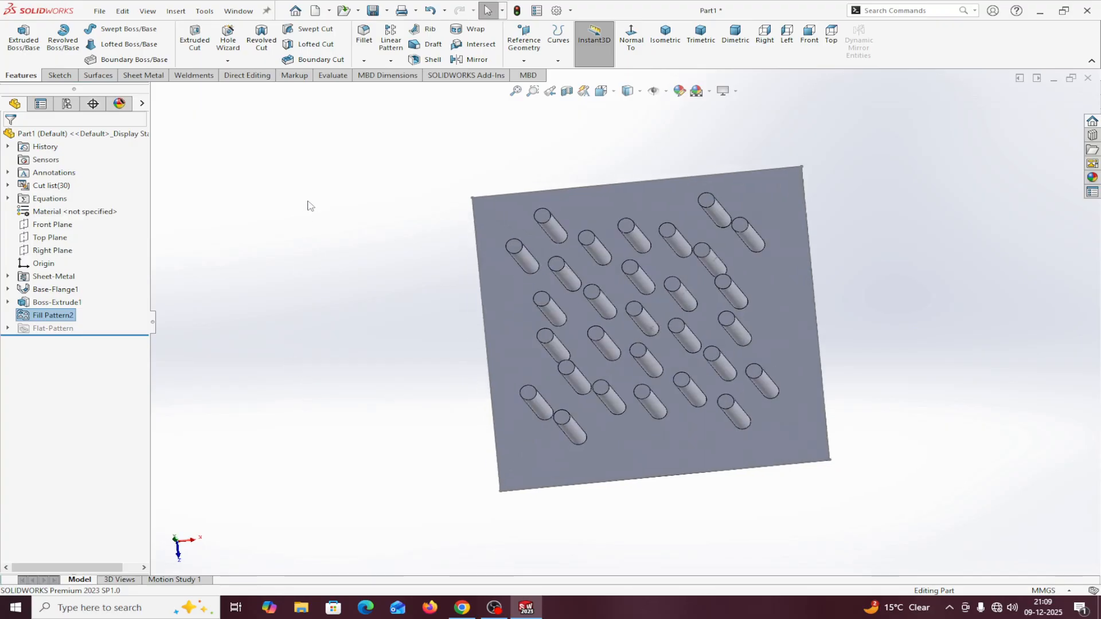
{"action": "left_click", "coordinate": [332, 75]}
{"action": "left_click", "coordinate": [101, 40]}
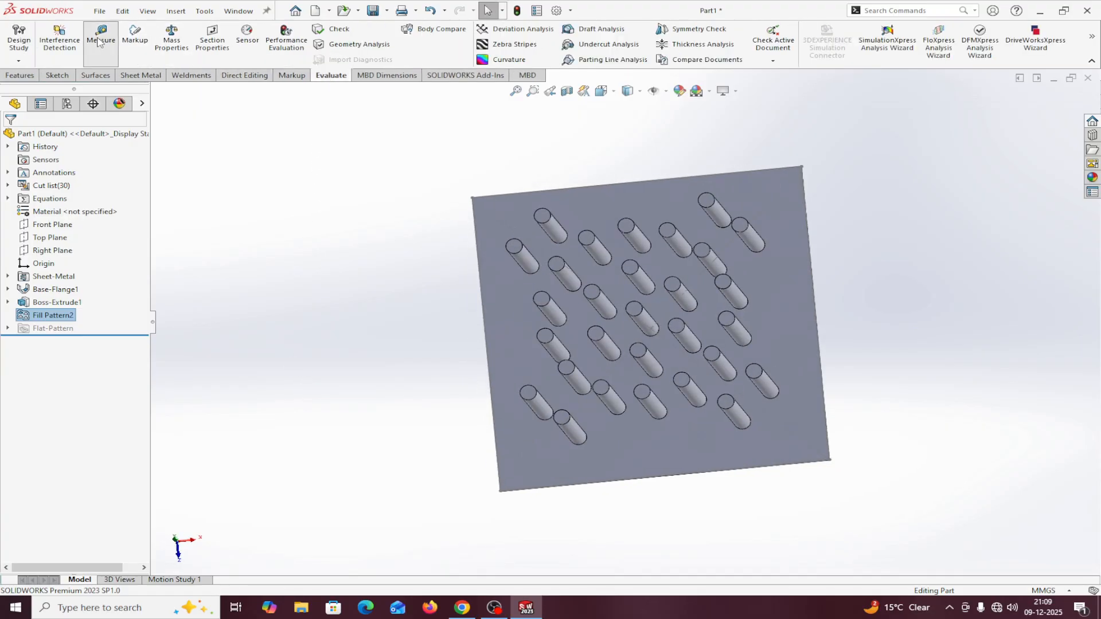
{"action": "middle_click_drag", "start_coordinate": [890, 310], "coordinate": [889, 327]}
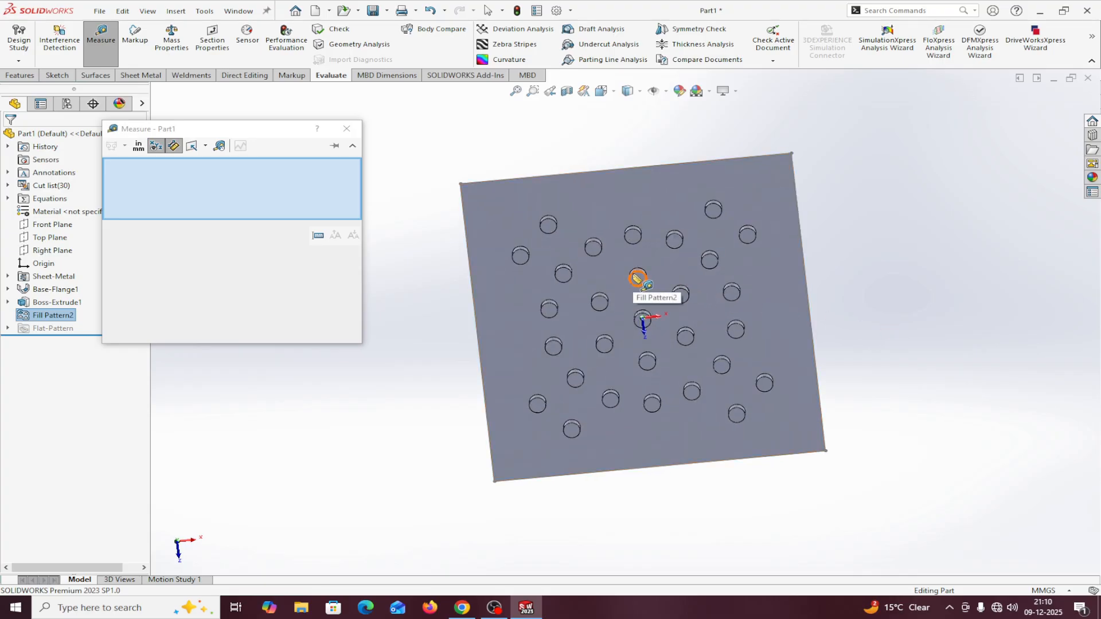
{"action": "left_click", "coordinate": [637, 279]}
{"action": "left_click", "coordinate": [595, 248]}
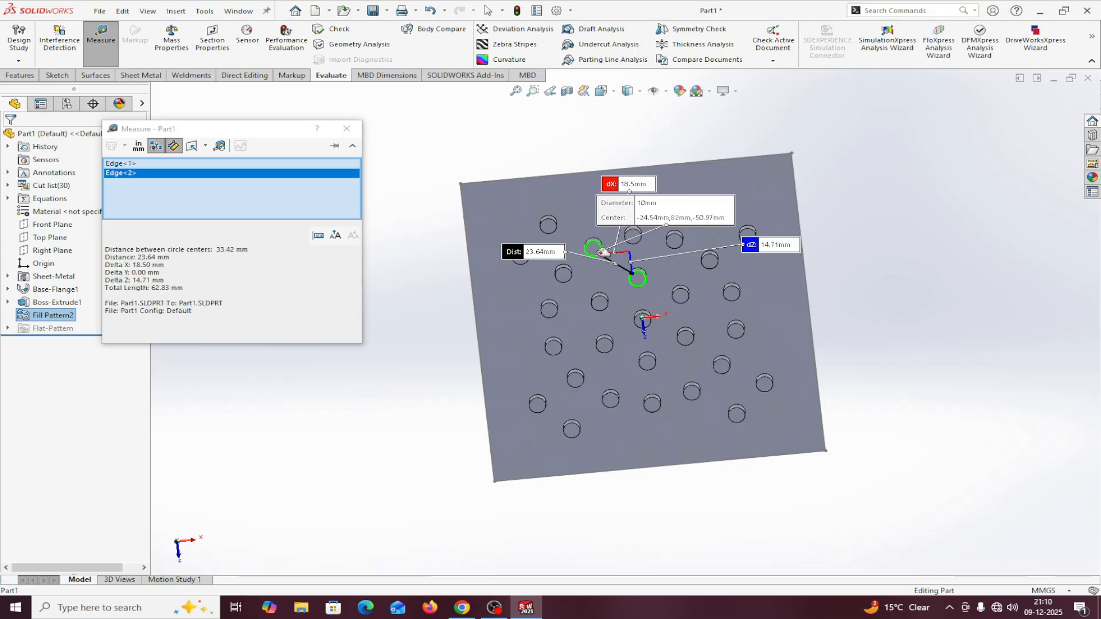
{"action": "right_click", "coordinate": [225, 191]}
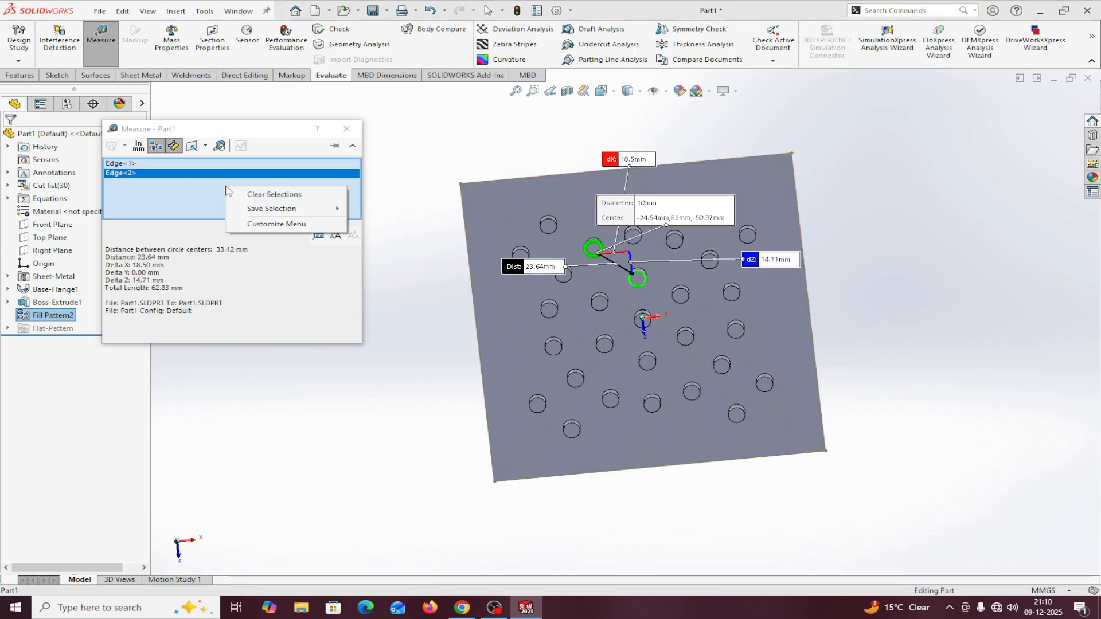
{"action": "left_click", "coordinate": [252, 196]}
Measure the distance between two neighbouring cylinders in the inner loop
{"action": "mouse_move", "coordinate": [967, 407]}
{"action": "middle_mouse_down"}
{"action": "mouse_move", "coordinate": [968, 386]}
{"action": "mouse_move", "coordinate": [965, 404]}
{"action": "middle_mouse_up"}
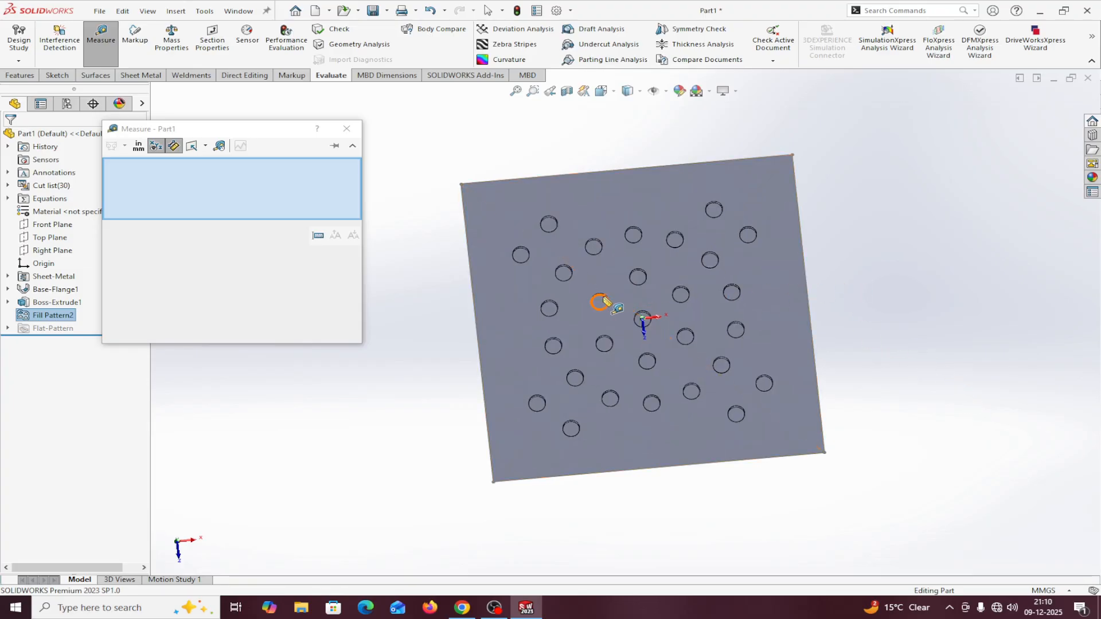
{"action": "left_click", "coordinate": [605, 295]}
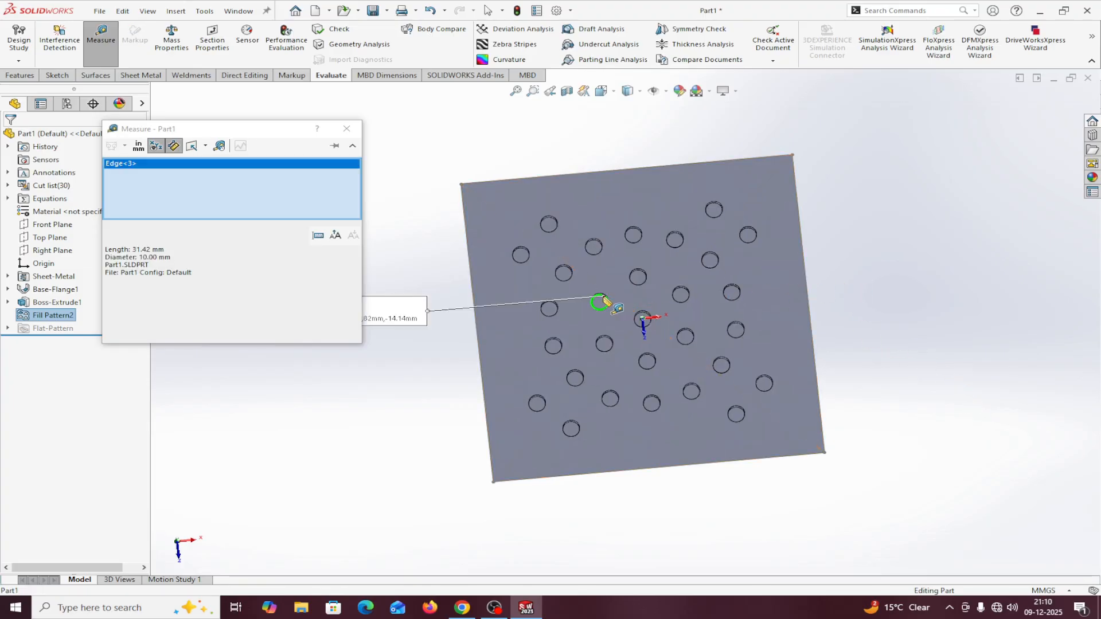
{"action": "left_click", "coordinate": [634, 277]}
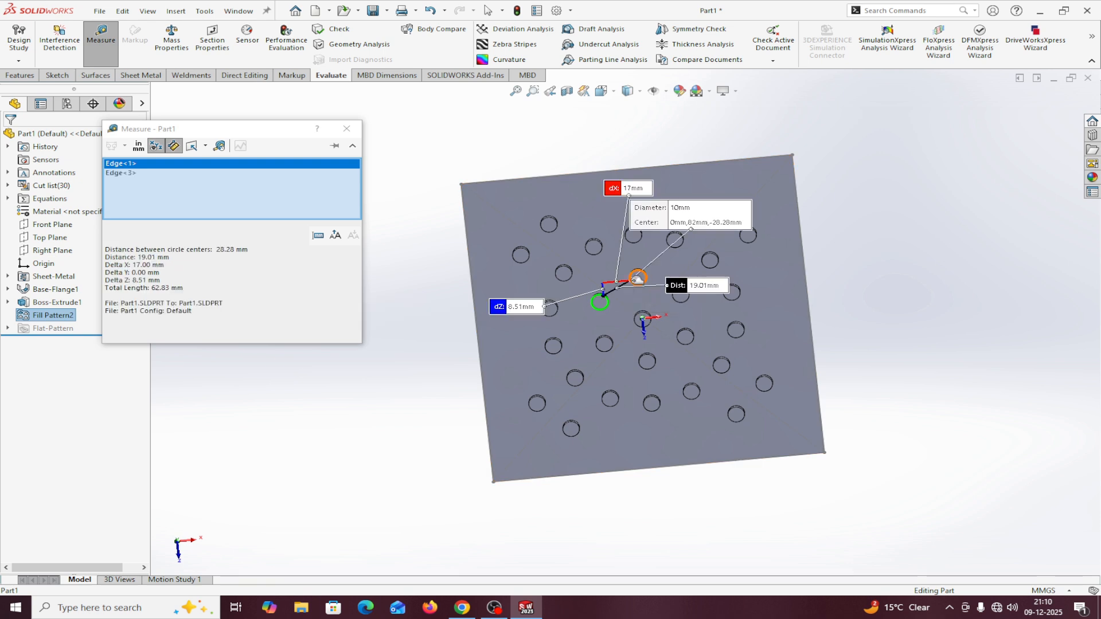
{"action": "right_click", "coordinate": [256, 193]}
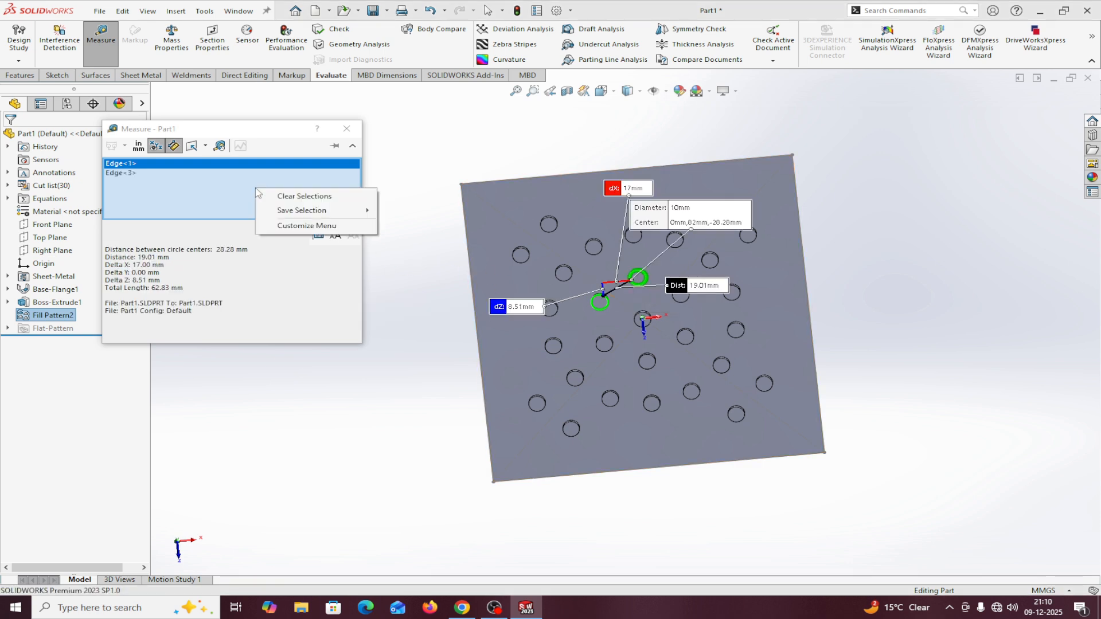
Clear and close the measurement, and check the loop and instance spacing in the cylinder fill pattern's definition
{"action": "left_click", "coordinate": [281, 197]}
{"action": "left_click", "coordinate": [348, 131]}
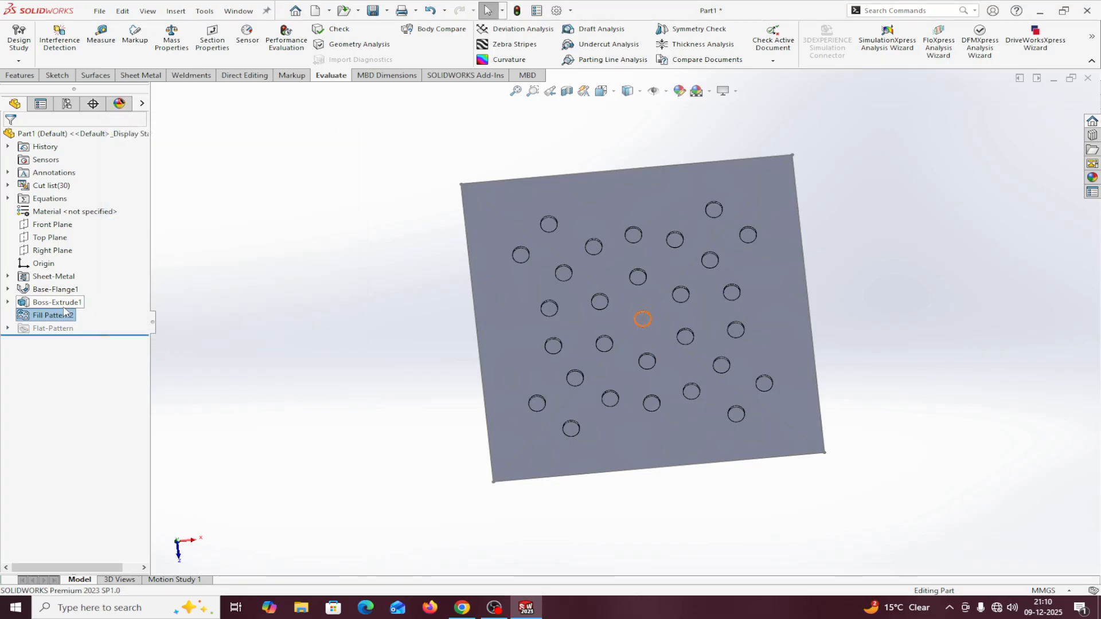
{"action": "right_click", "coordinate": [60, 315]}
{"action": "left_click", "coordinate": [69, 281]}
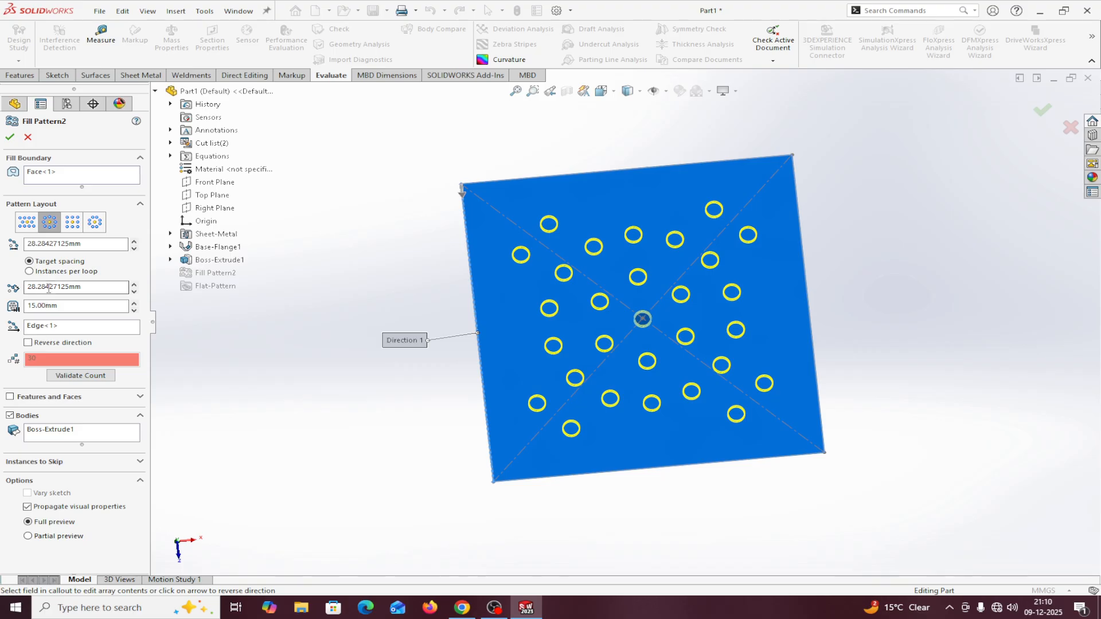
{"action": "left_click", "coordinate": [10, 137]}
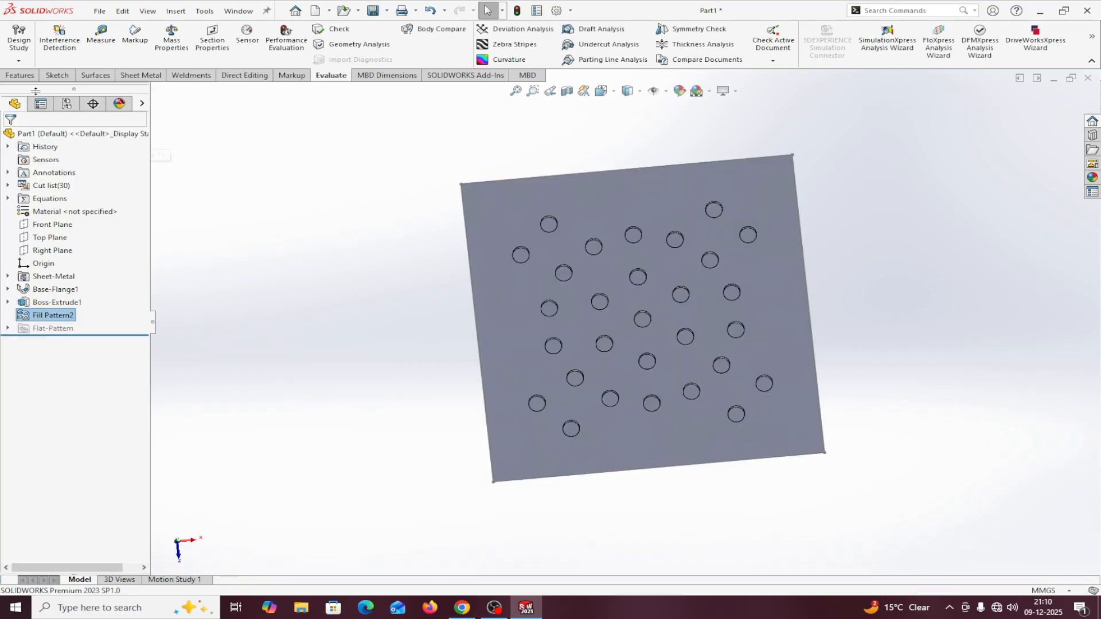
Measure the distance between the inner-loop cylinder above the centre and the cylinder directly outward in the next loop, and clear the selections
{"action": "left_click", "coordinate": [101, 37]}
{"action": "scroll", "coordinate": [653, 295], "scroll_direction": "down", "scroll_amount": 1}
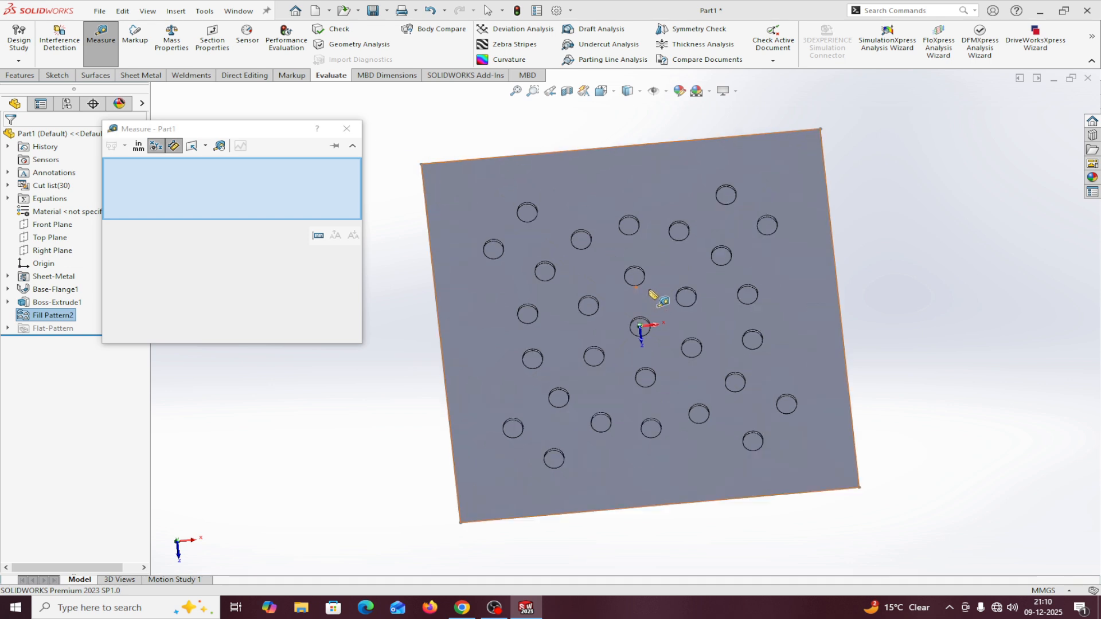
{"action": "scroll", "coordinate": [650, 291], "scroll_direction": "down", "scroll_amount": 1}
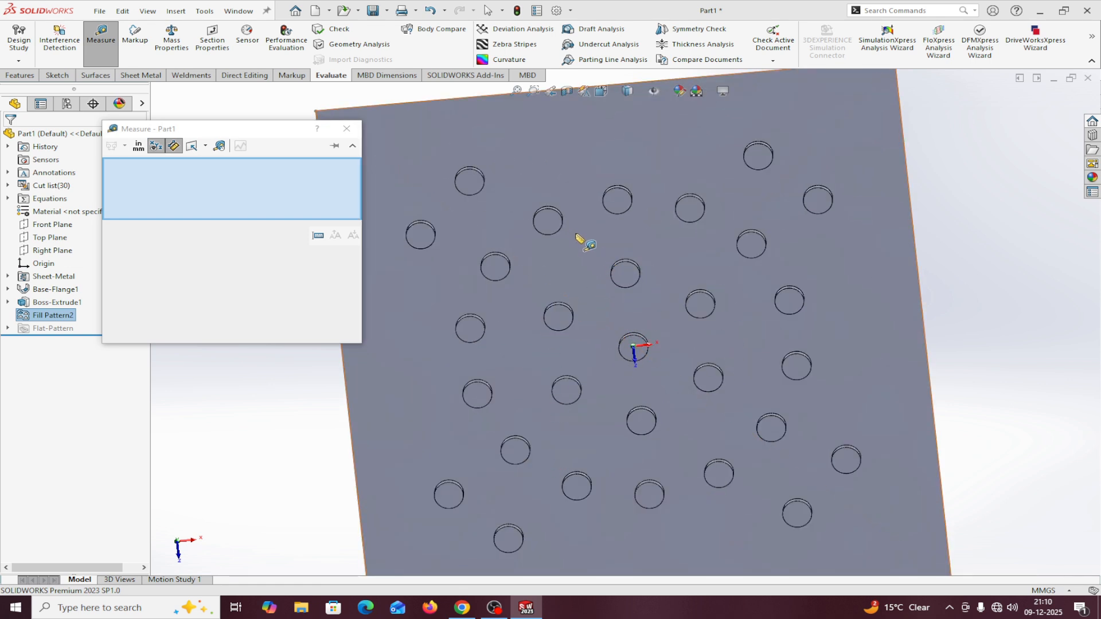
{"action": "left_click", "coordinate": [632, 263]}
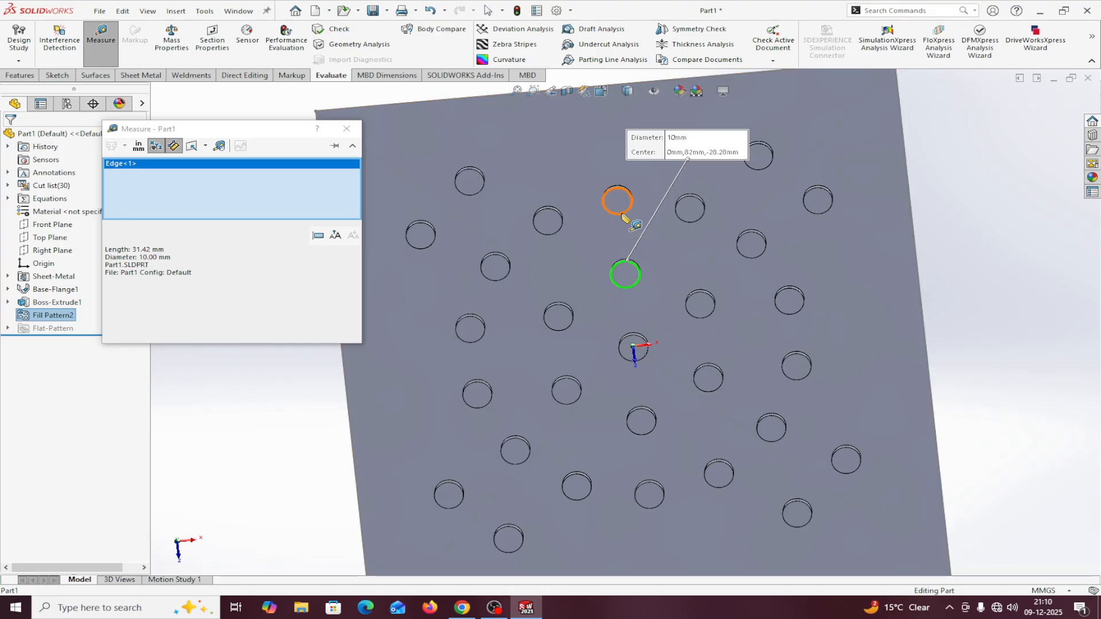
{"action": "left_click", "coordinate": [625, 212]}
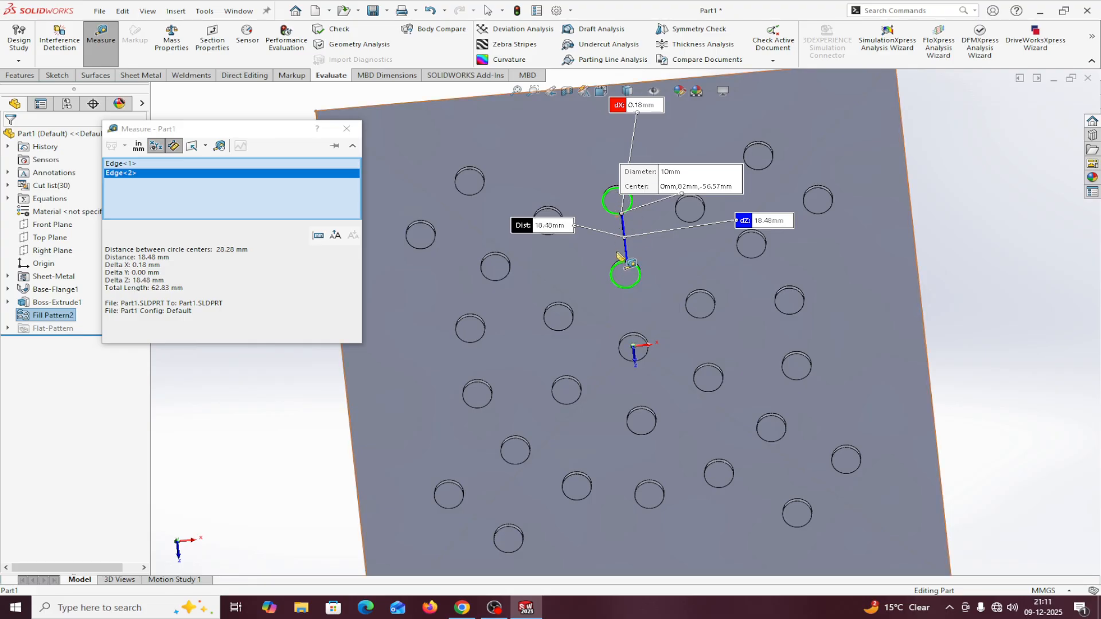
{"action": "right_click", "coordinate": [269, 205]}
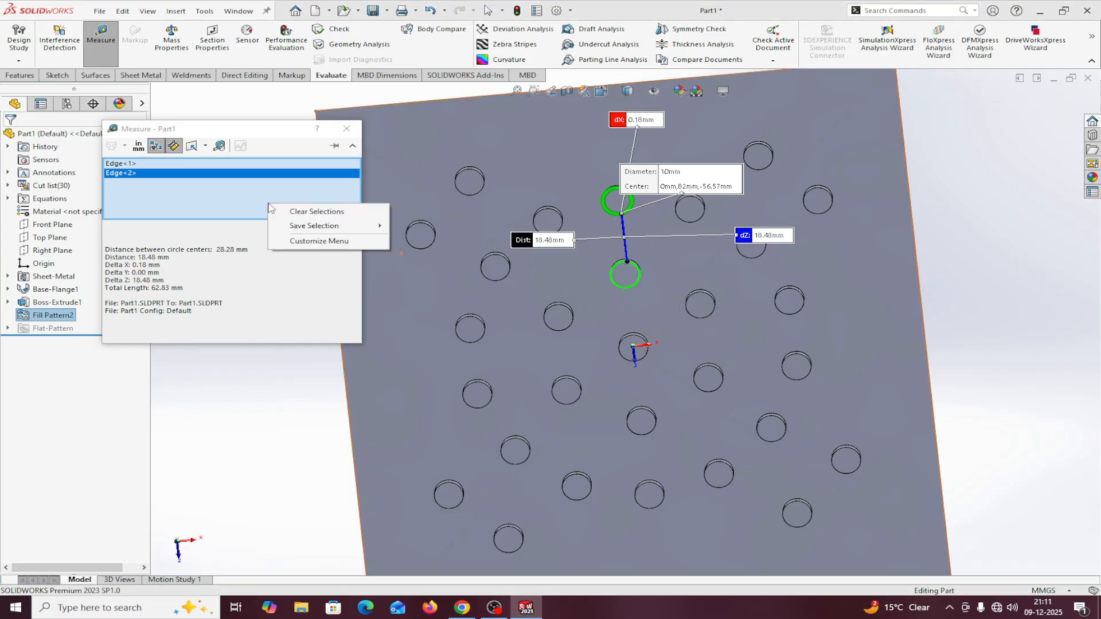
{"action": "left_click", "coordinate": [309, 212]}
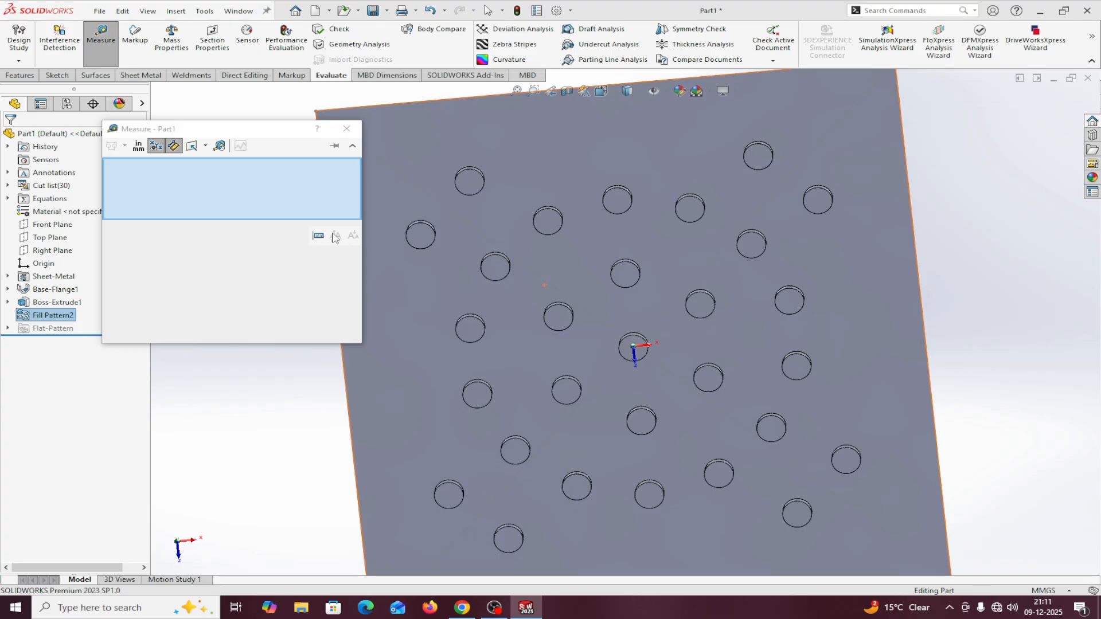
Measure the spacing between two neighbouring cylinders within the inner loop and clear the selections
{"action": "left_click", "coordinate": [571, 312]}
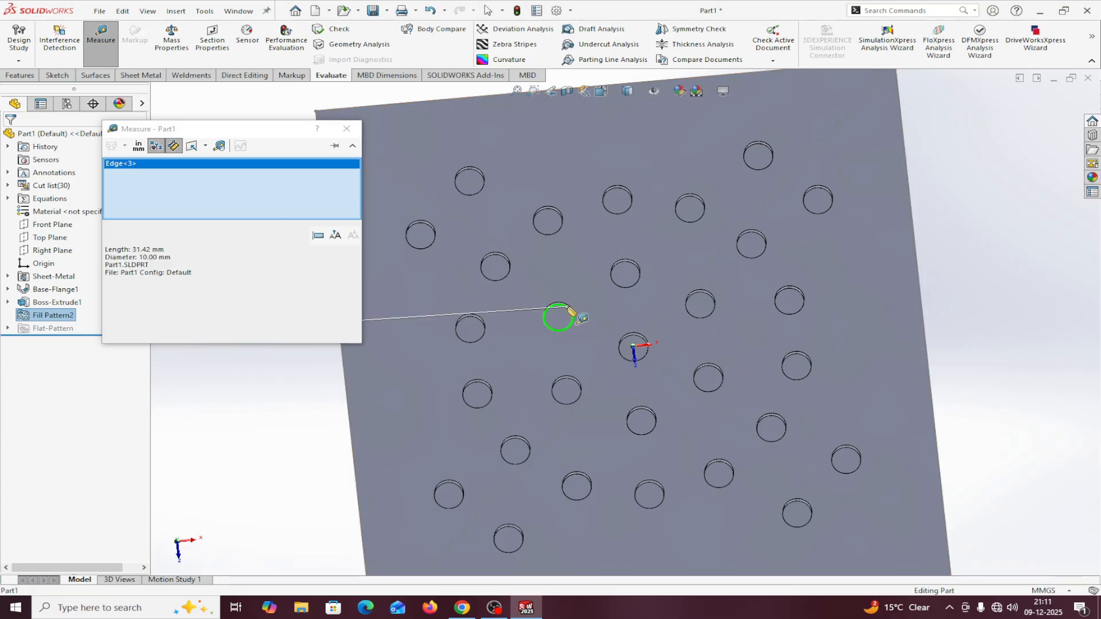
{"action": "left_click", "coordinate": [617, 283]}
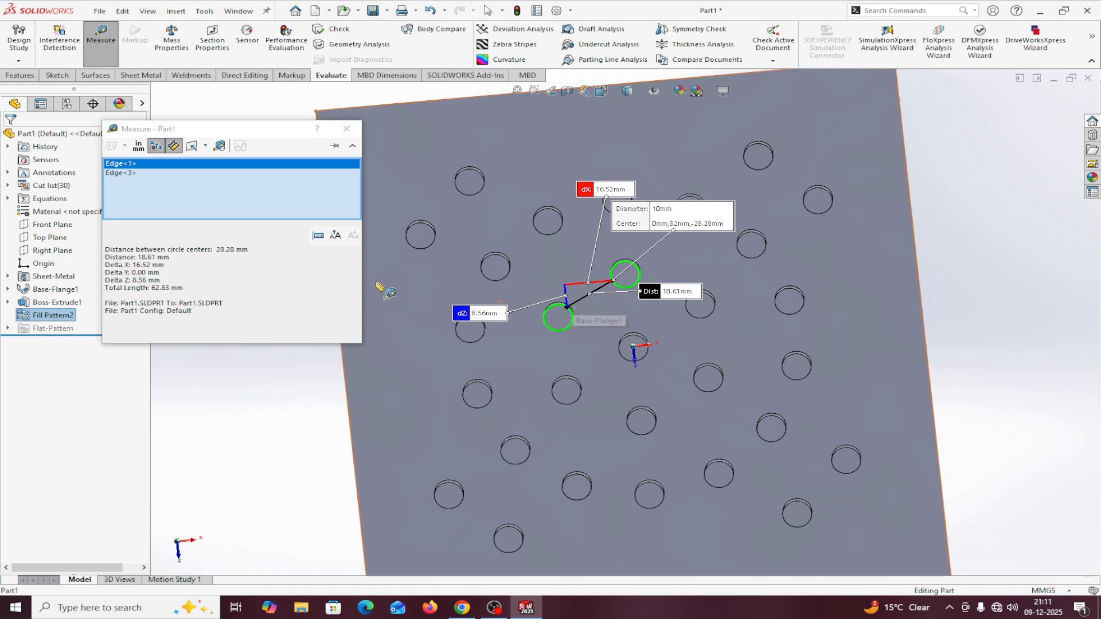
{"action": "right_click", "coordinate": [201, 195]}
{"action": "left_click", "coordinate": [315, 202]}
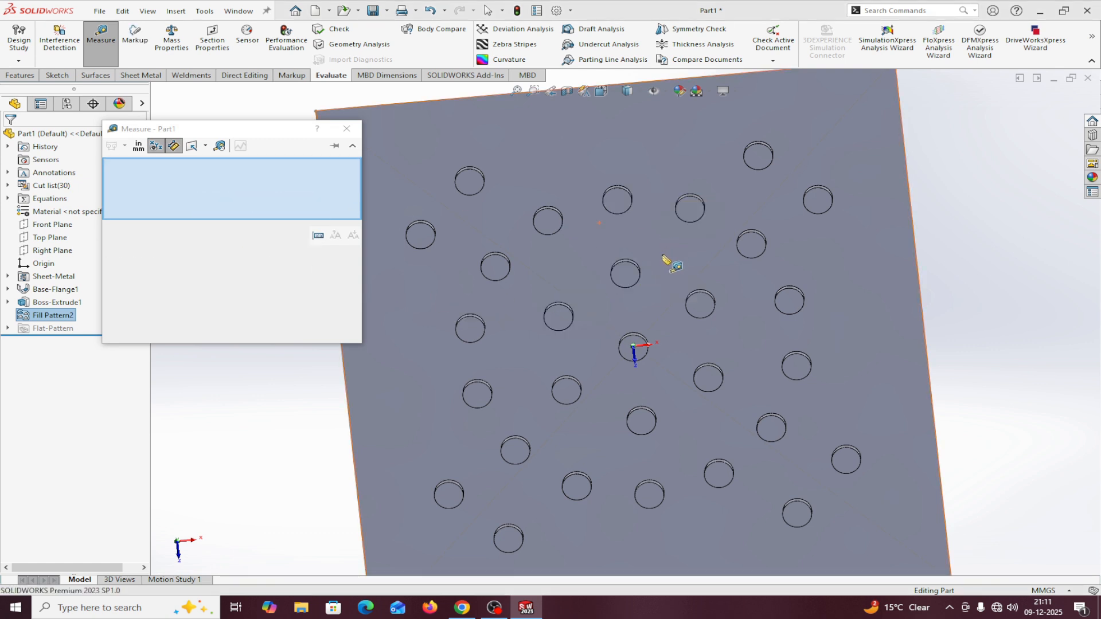
Measure the loop-to-loop distance between the same two outward-aligned cylinders again and close the measurement
{"action": "left_click", "coordinate": [629, 262]}
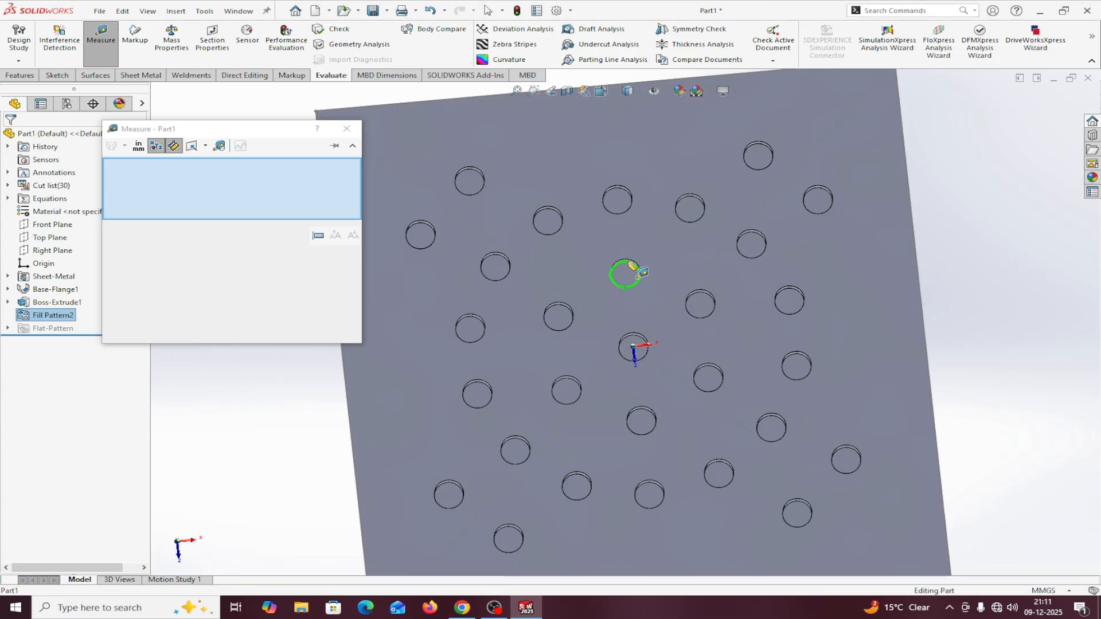
{"action": "left_click", "coordinate": [622, 214]}
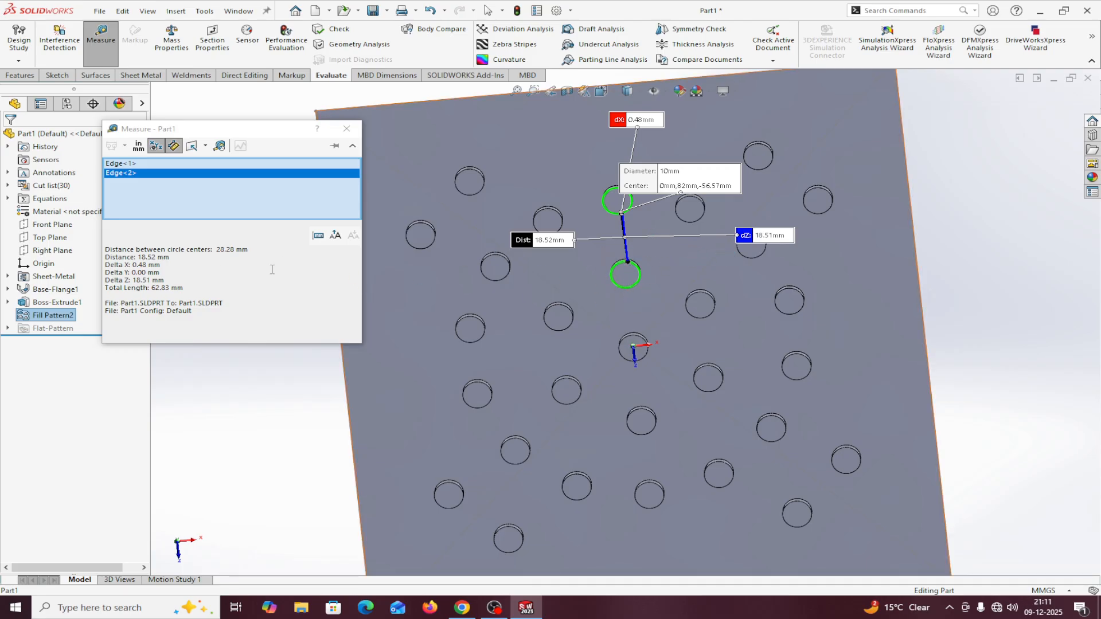
{"action": "right_click", "coordinate": [295, 182]}
{"action": "left_click", "coordinate": [323, 190]}
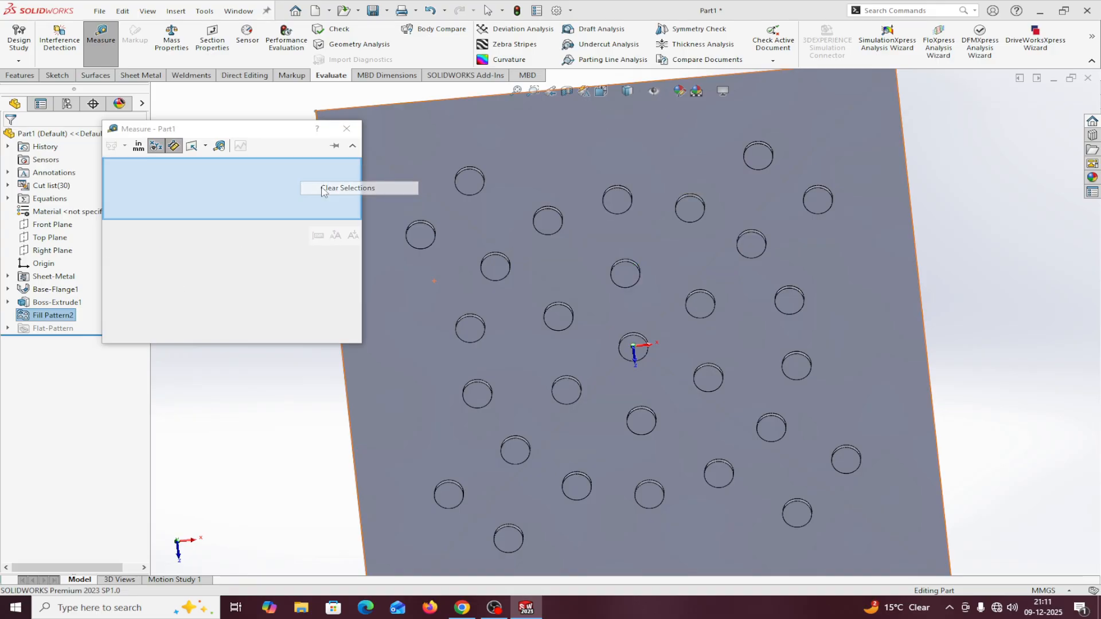
{"action": "left_click", "coordinate": [347, 128]}
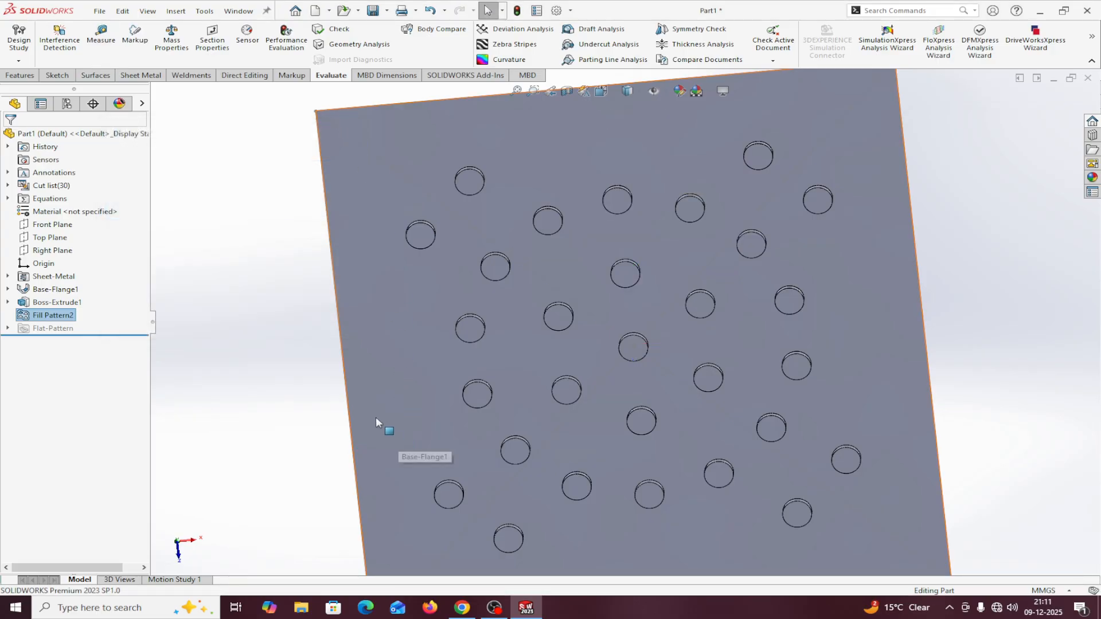
Open the circular cylinder fill pattern for editing
{"action": "right_click", "coordinate": [73, 316]}
{"action": "left_click", "coordinate": [82, 283]}
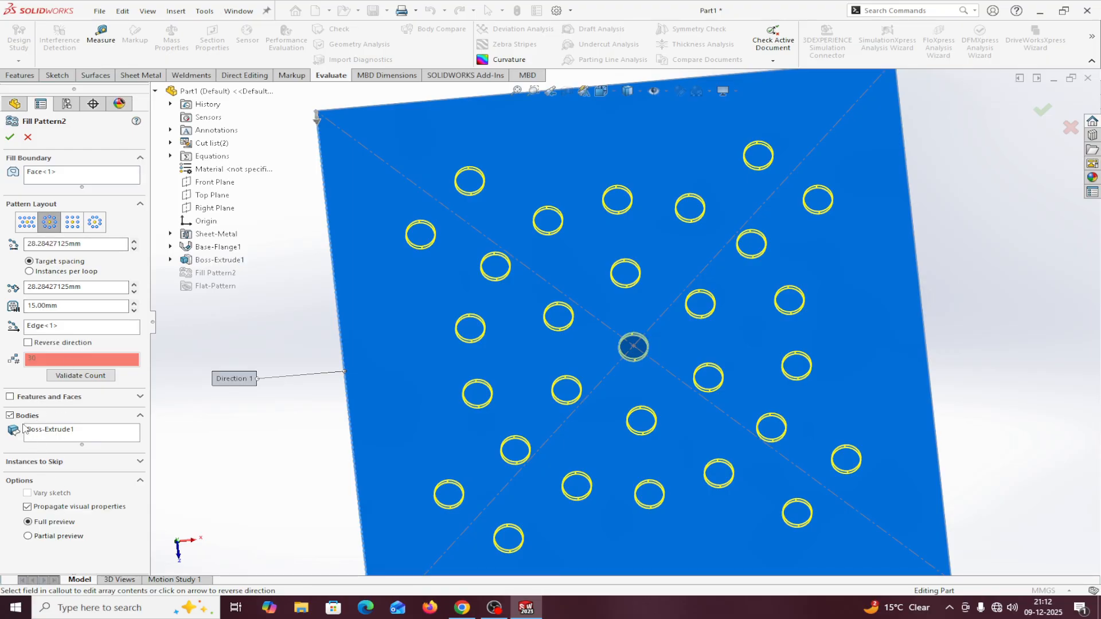
{"action": "key", "text": "f"}
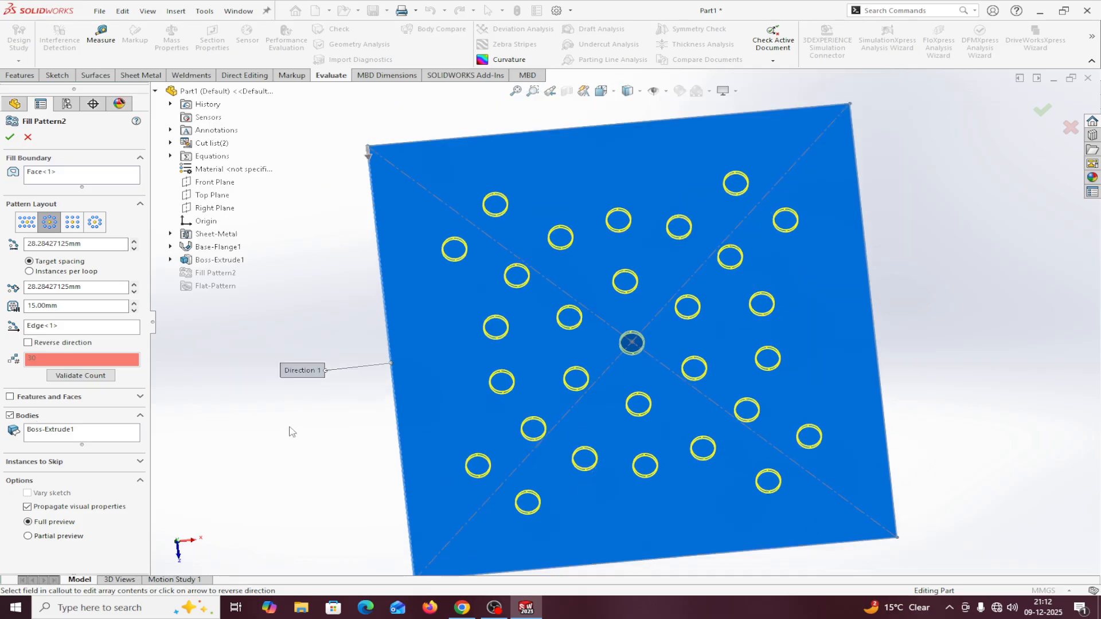